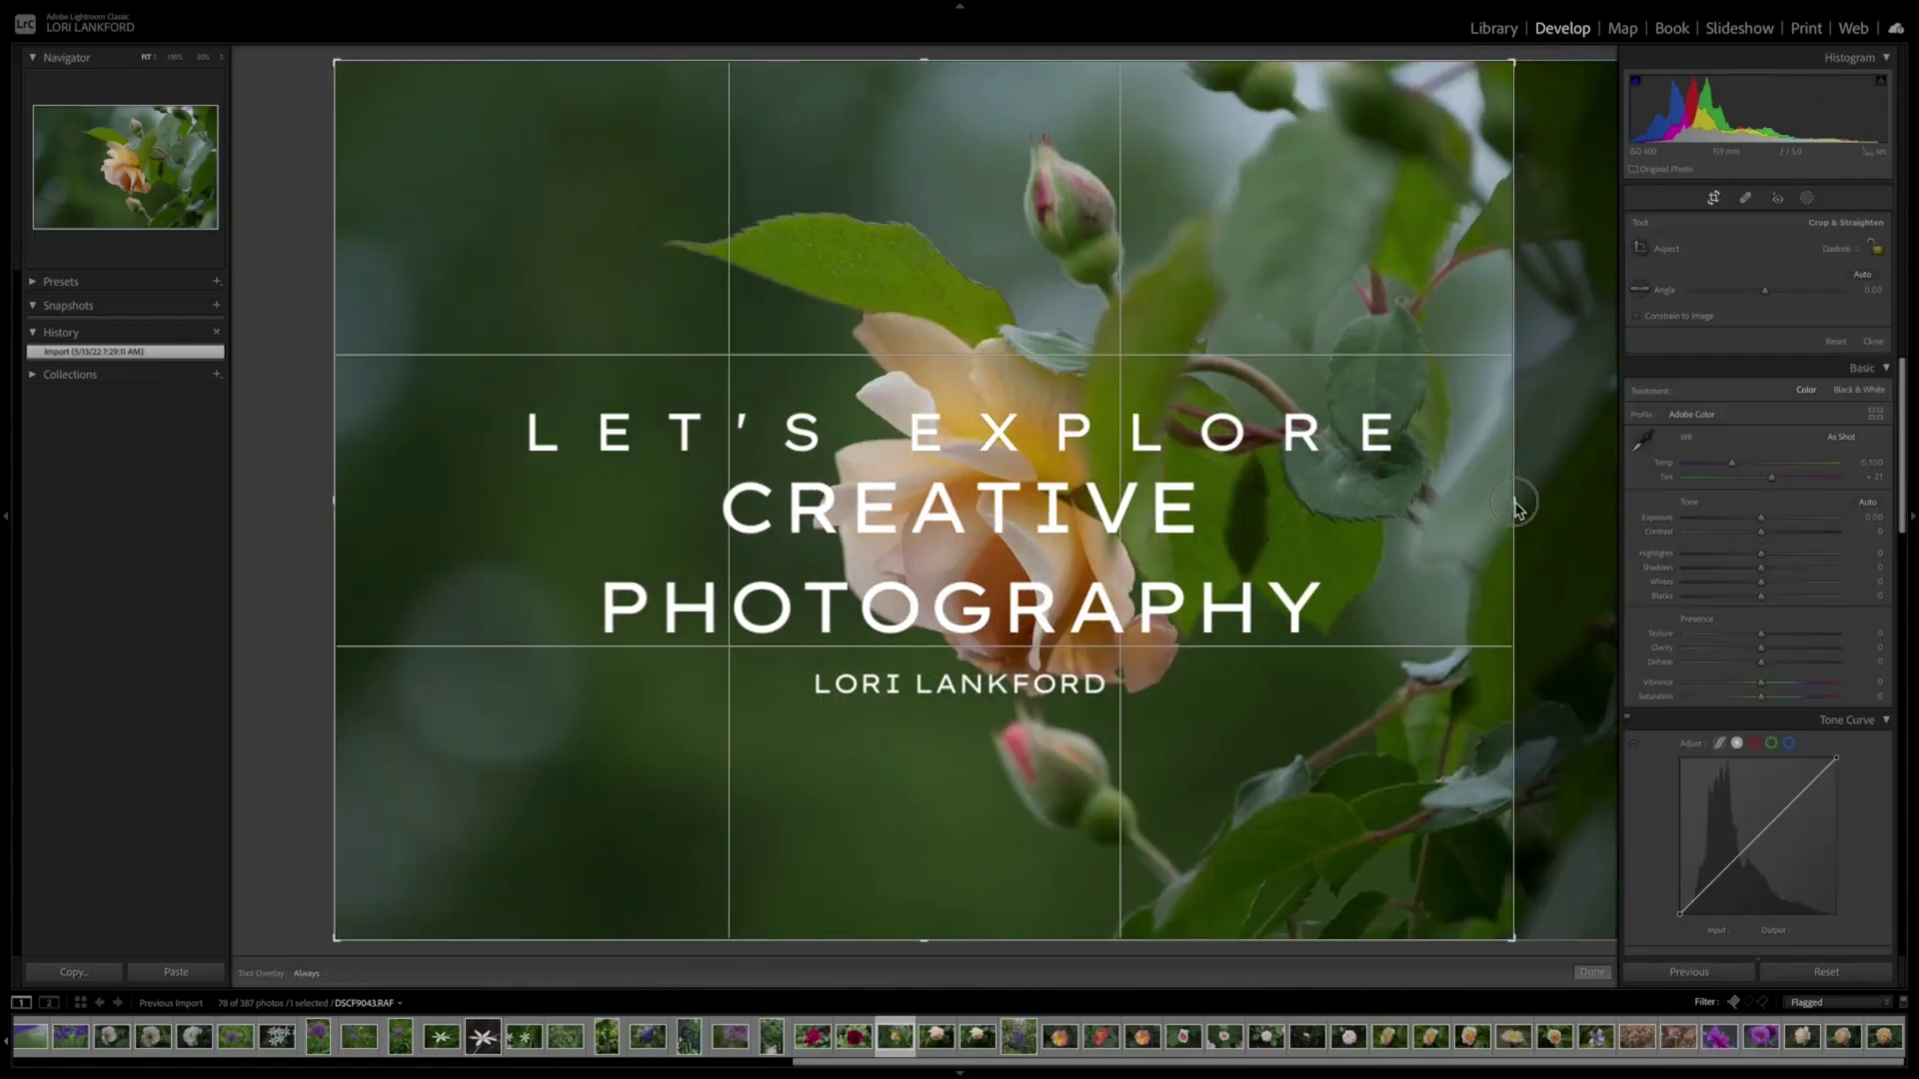
Trim the rose photo's left edge, then set Highlights -38, Shadows +48, Whites +12 and lower the tone-curve midpoint.
left_click_drag(335, 501, 377, 501)
key("Return")
mouse_move(1760, 409)
left_mouse_down()
mouse_move(1731, 409)
mouse_move(1796, 423)
mouse_move(1774, 437)
left_mouse_up()
left_click_drag(1775, 437, 1769, 436)
mouse_move(1760, 690)
left_mouse_down()
mouse_move(1762, 710)
mouse_move(1759, 690)
left_mouse_up()
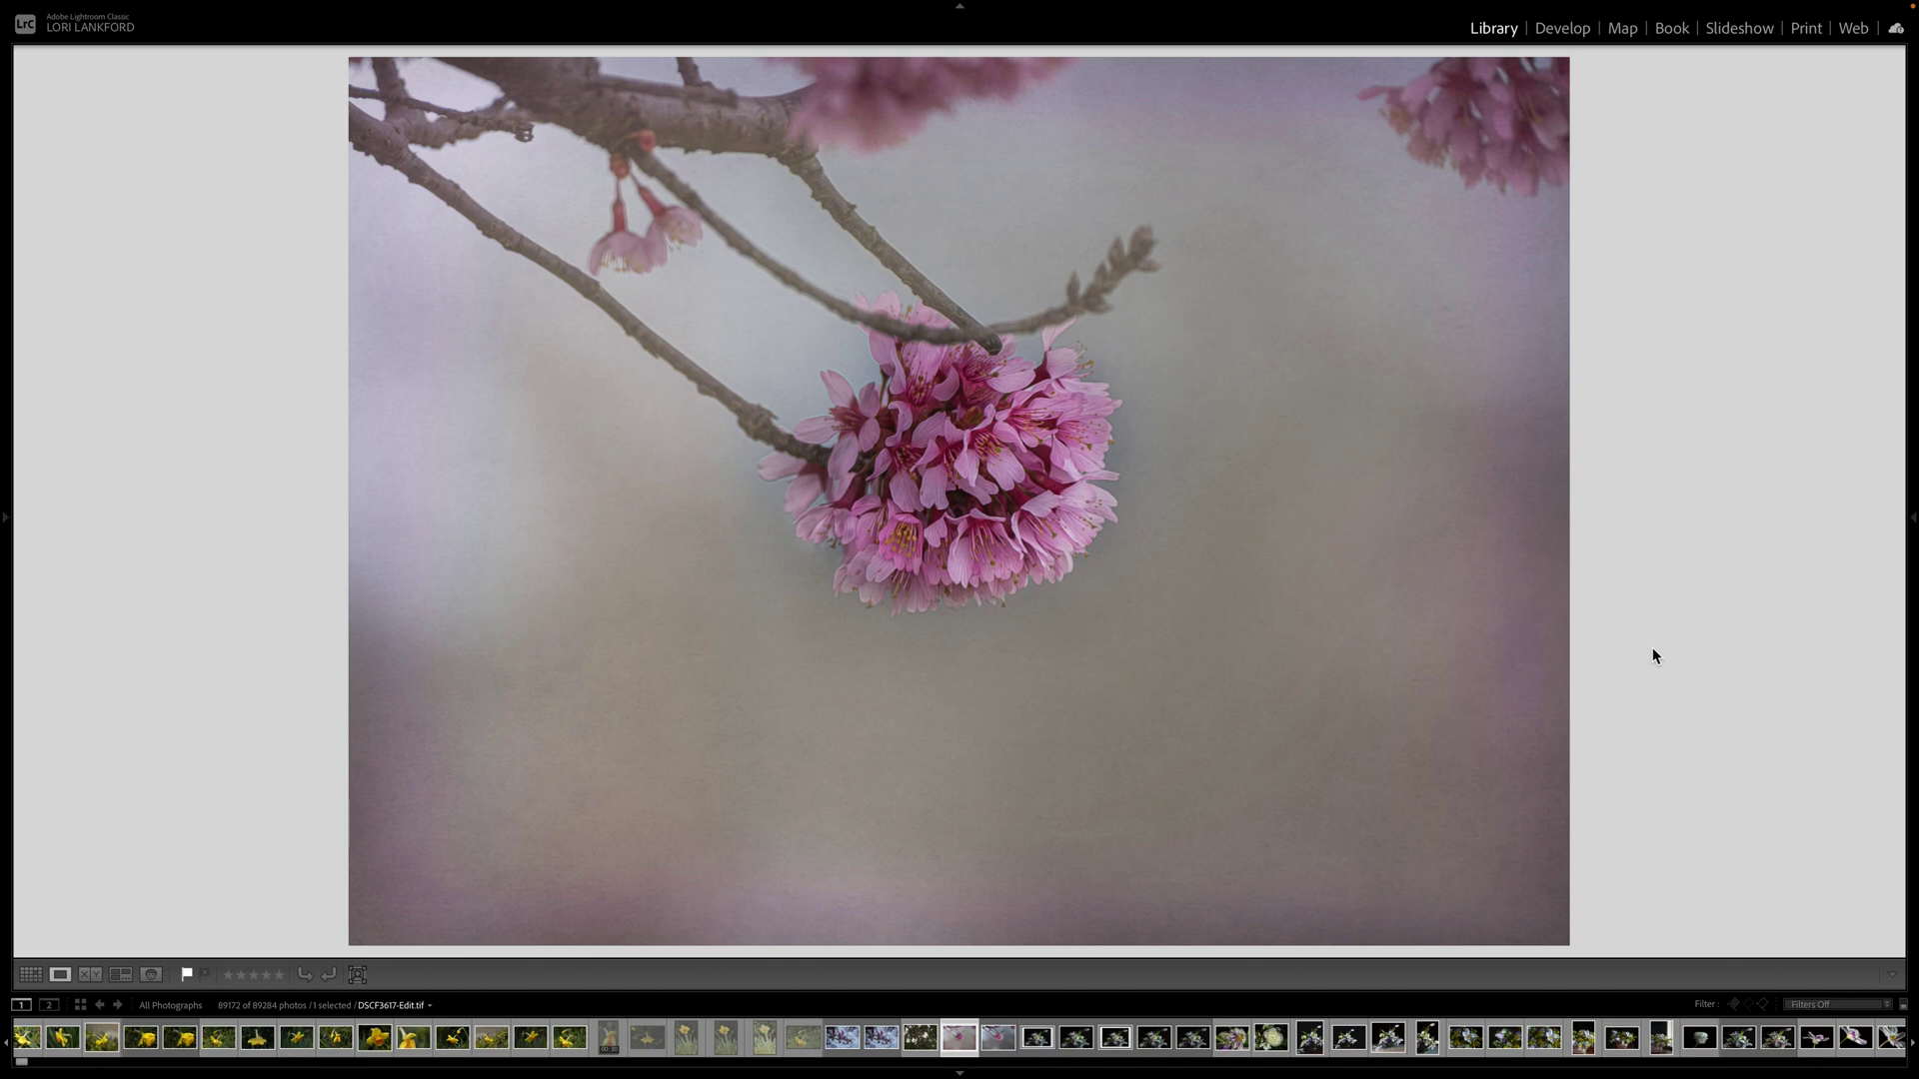
Flip between DSCF3617-Edit.tif and the original DSCF3617.RAF, ending on the RAF.
key("Right")
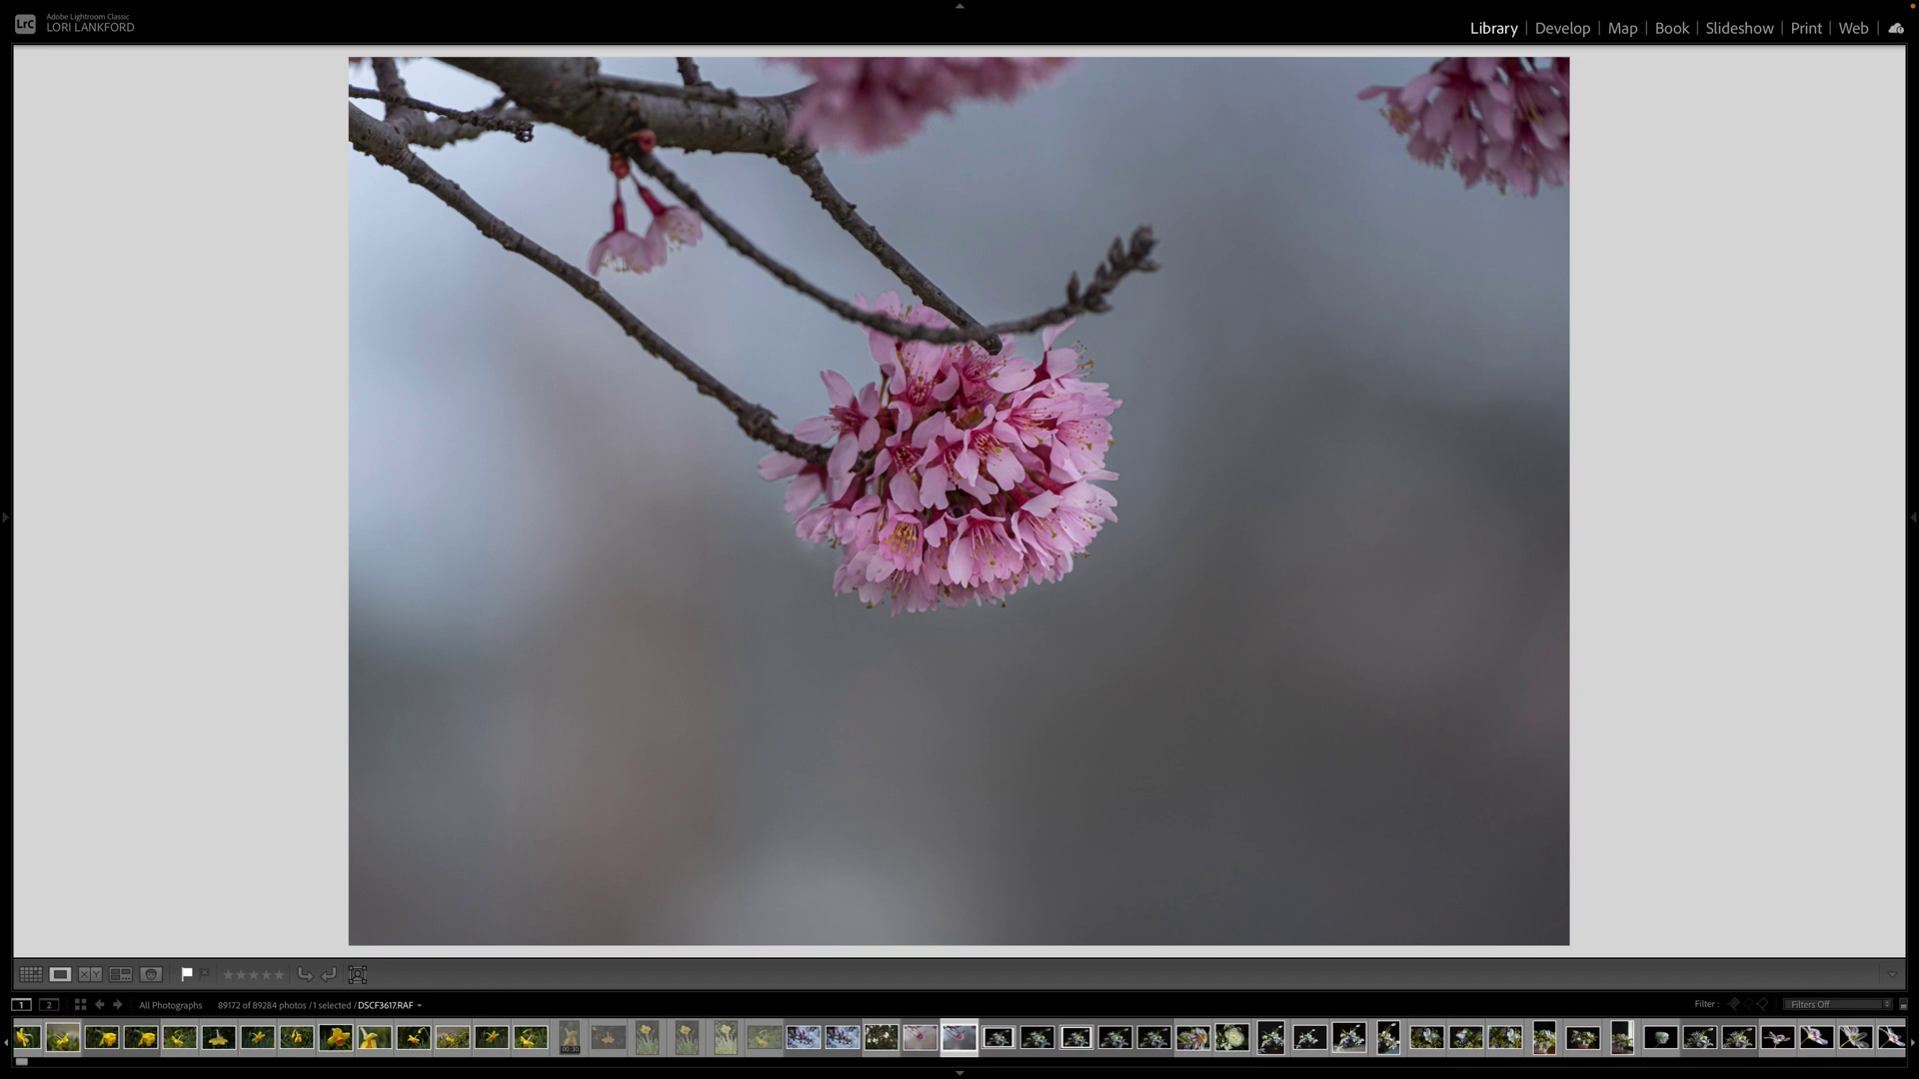
key("Left")
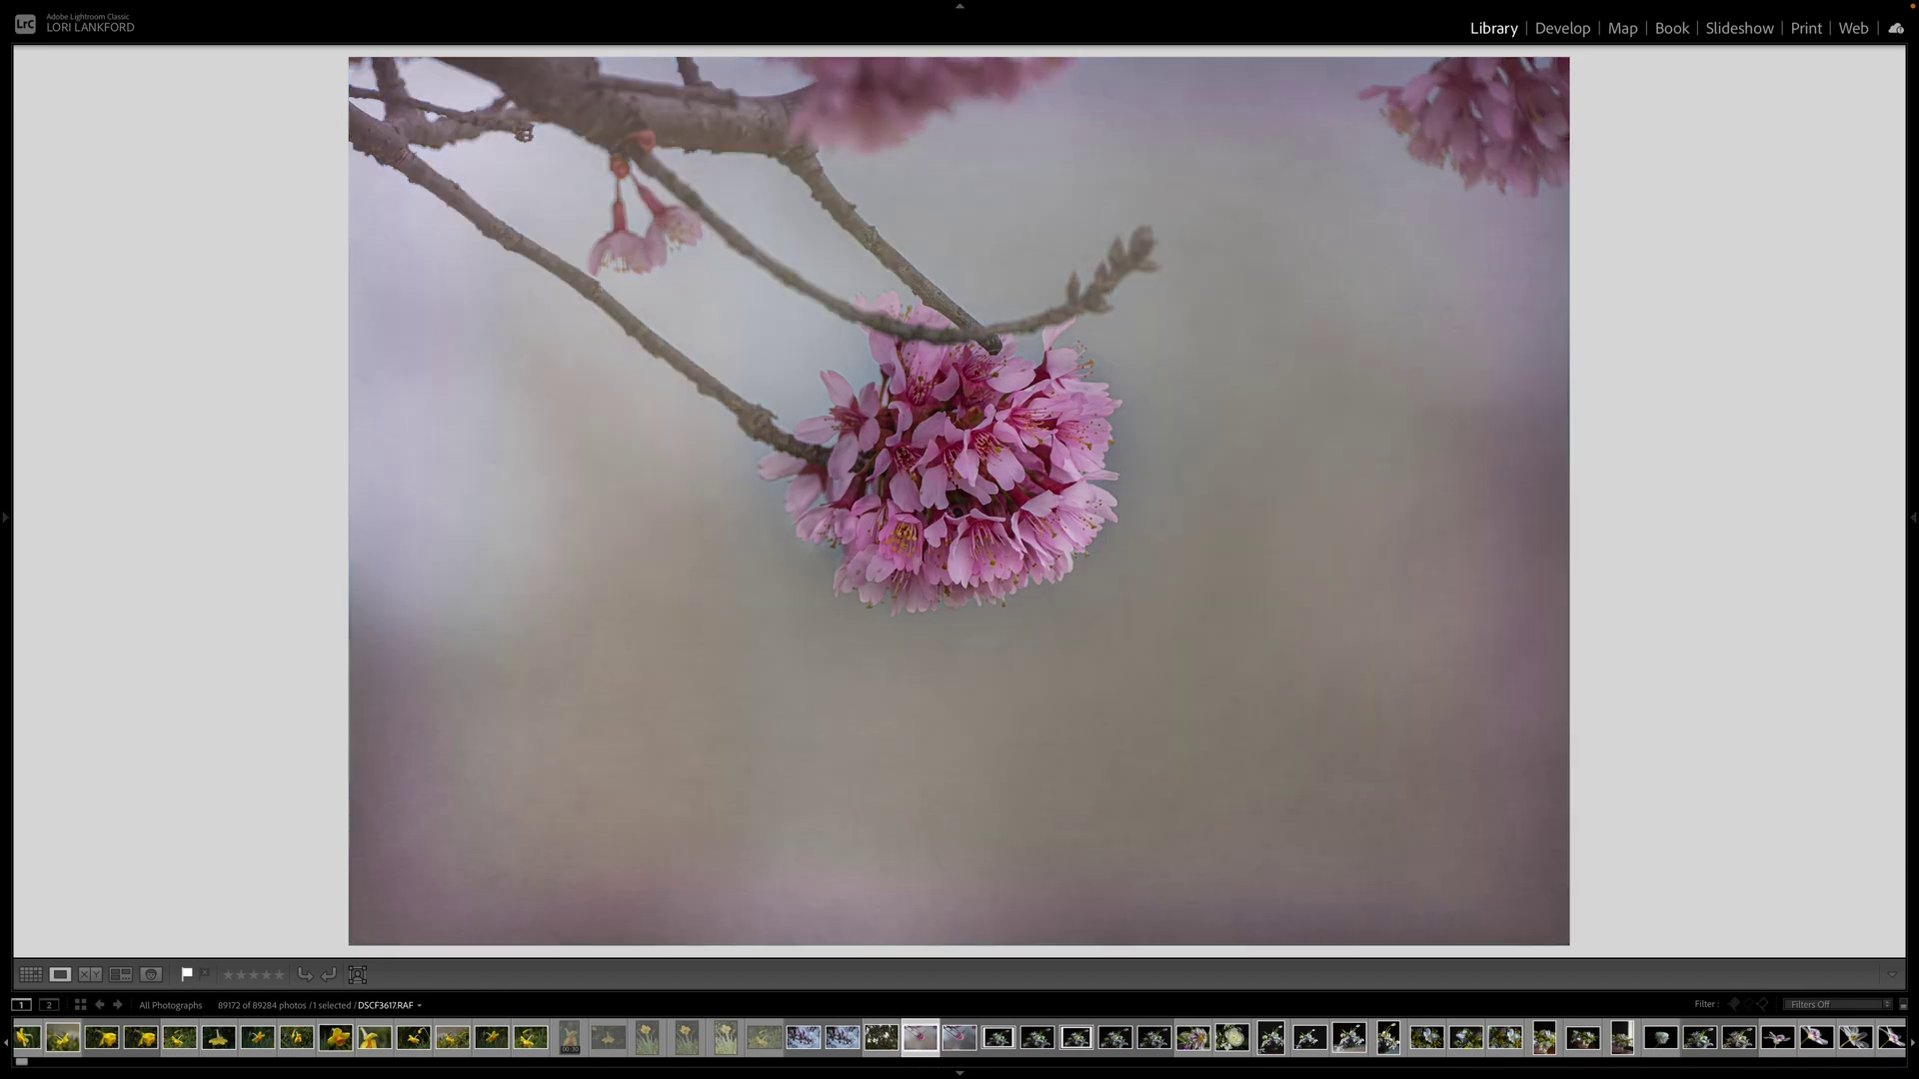
key("Left")
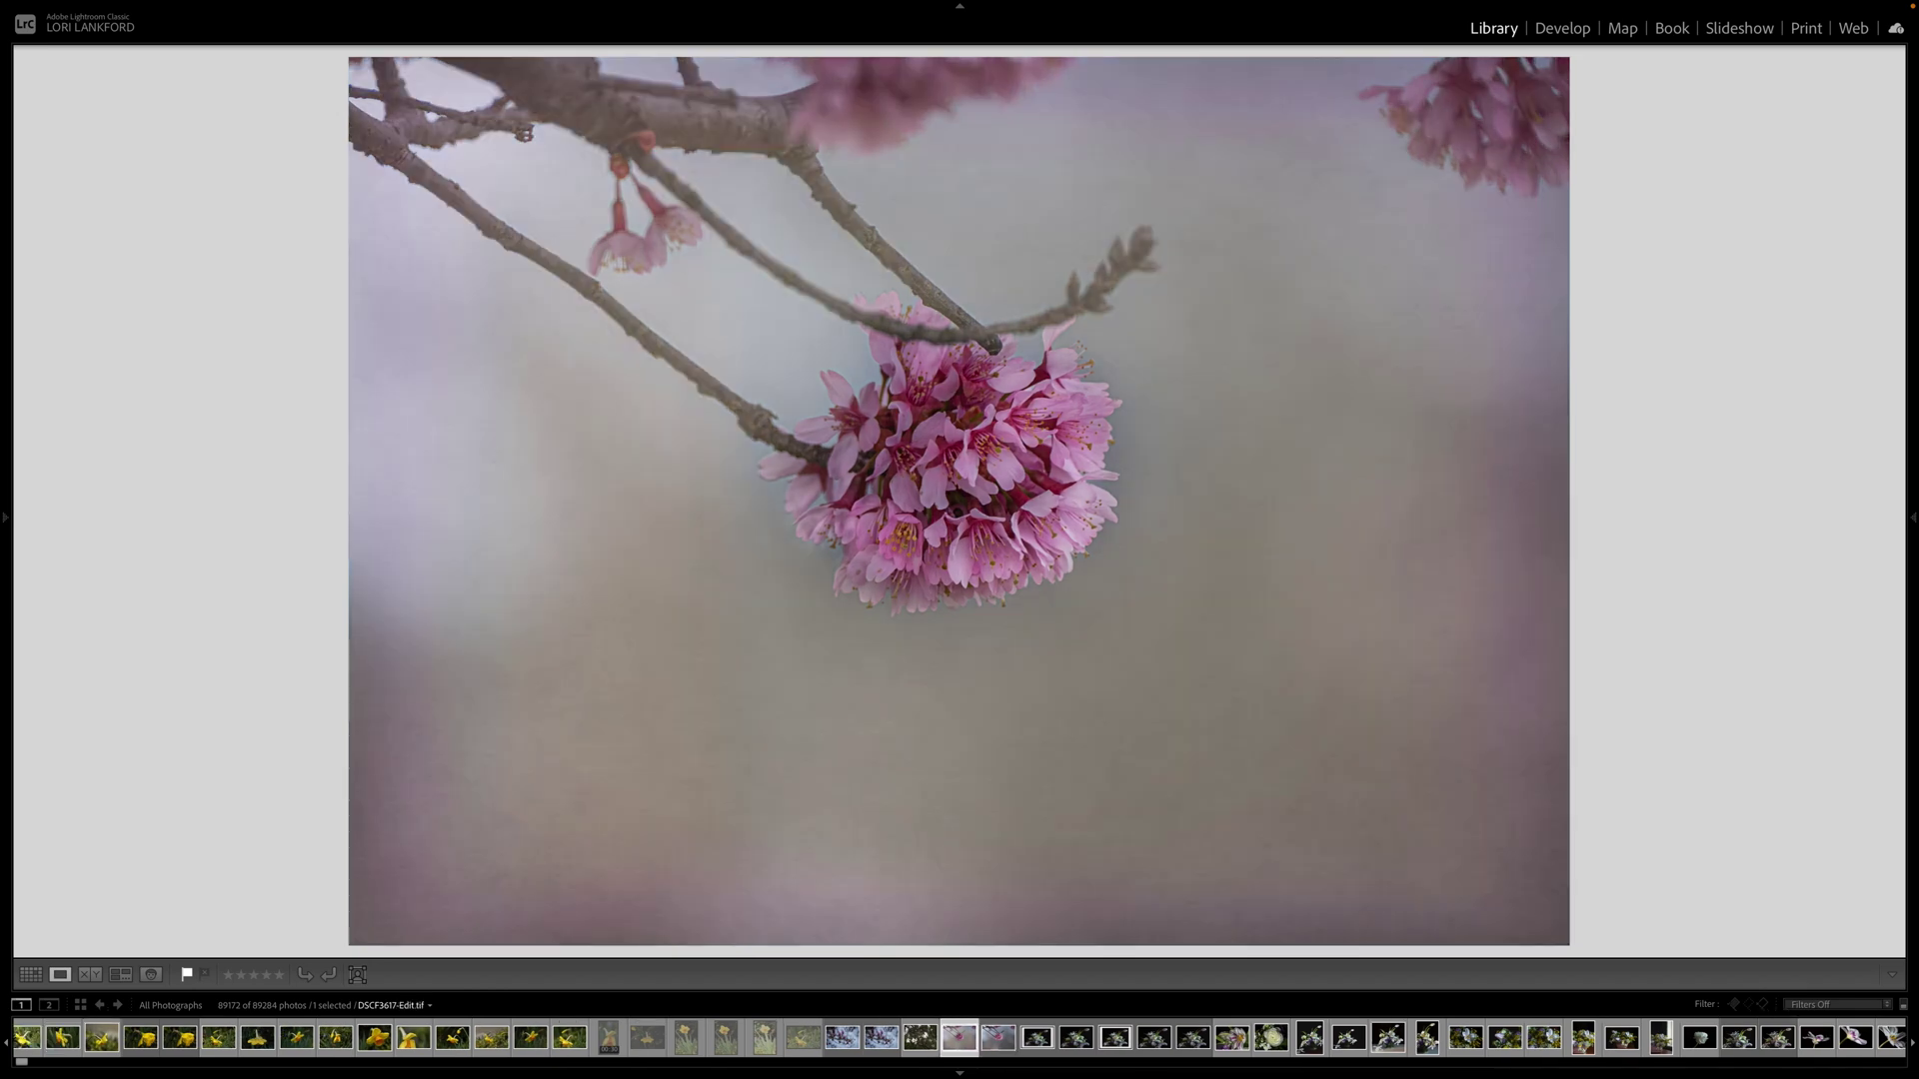
key("Right")
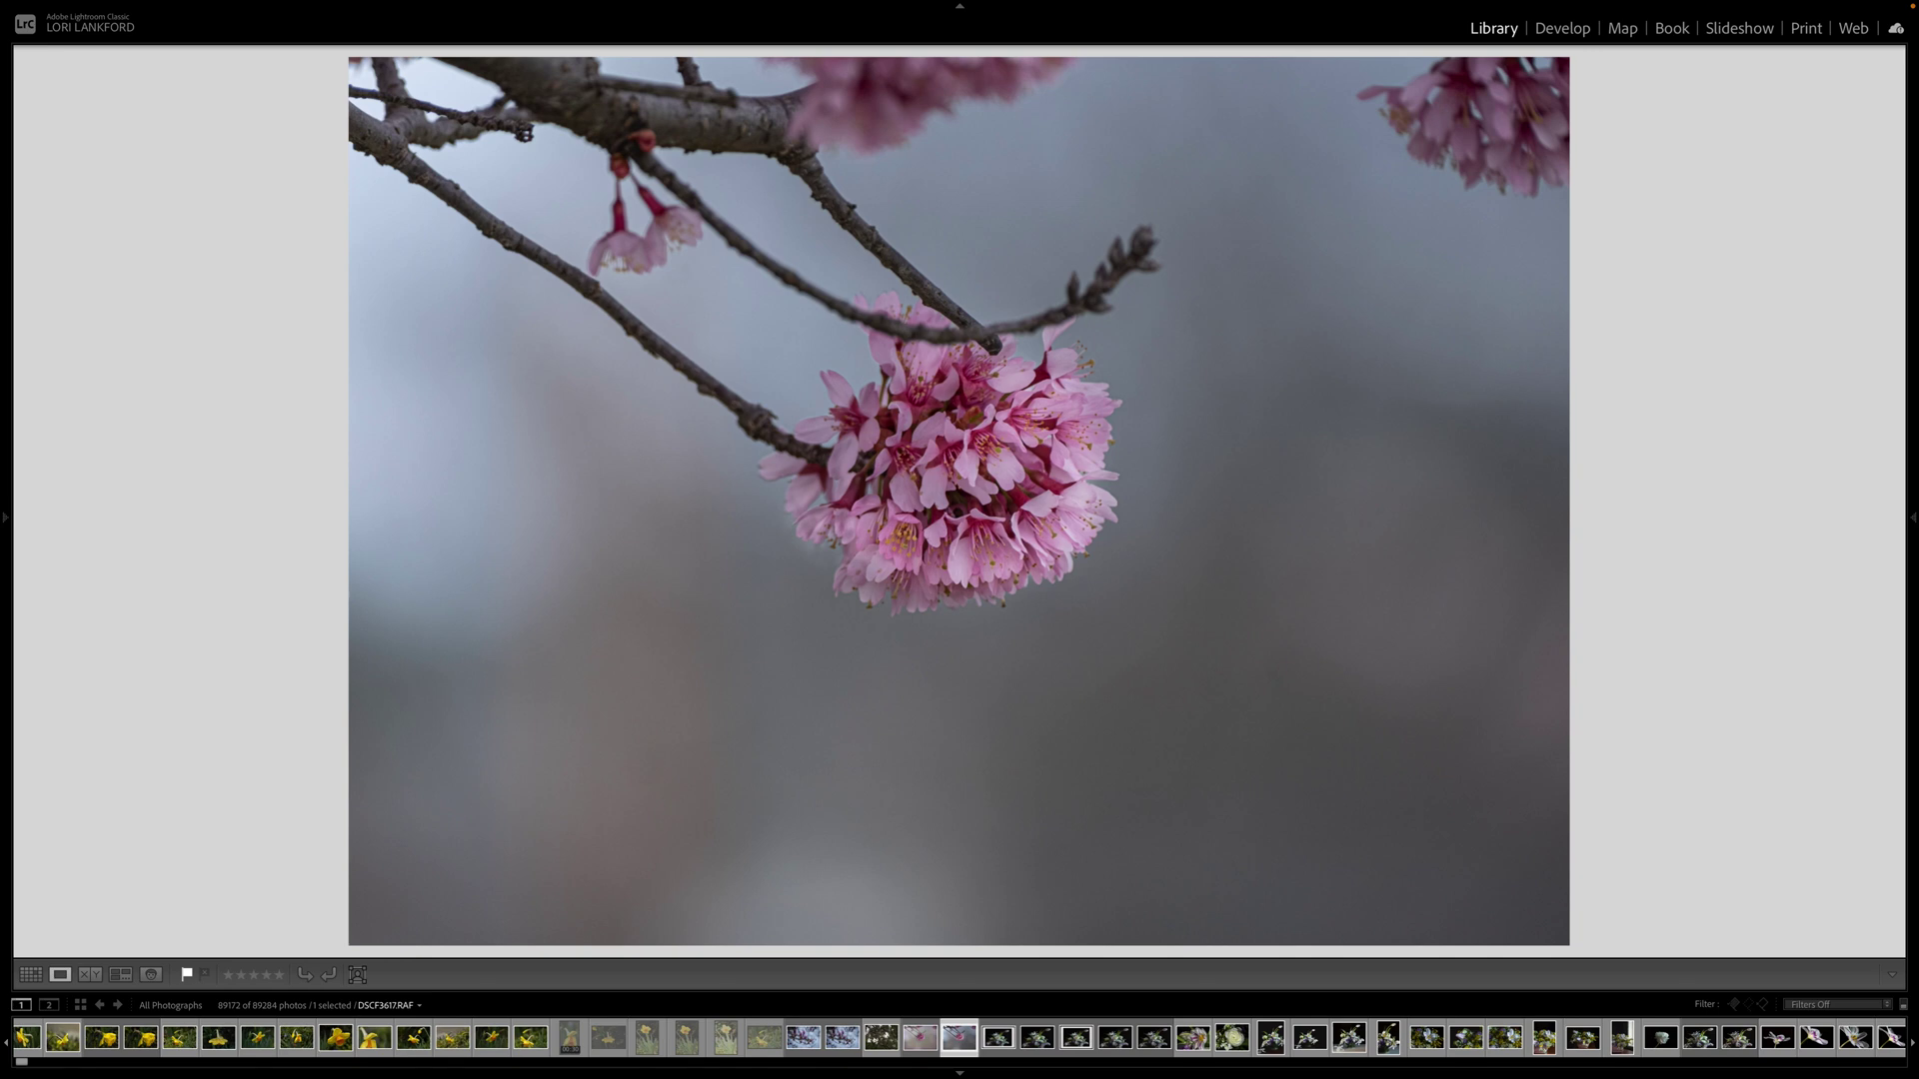
key("Left")
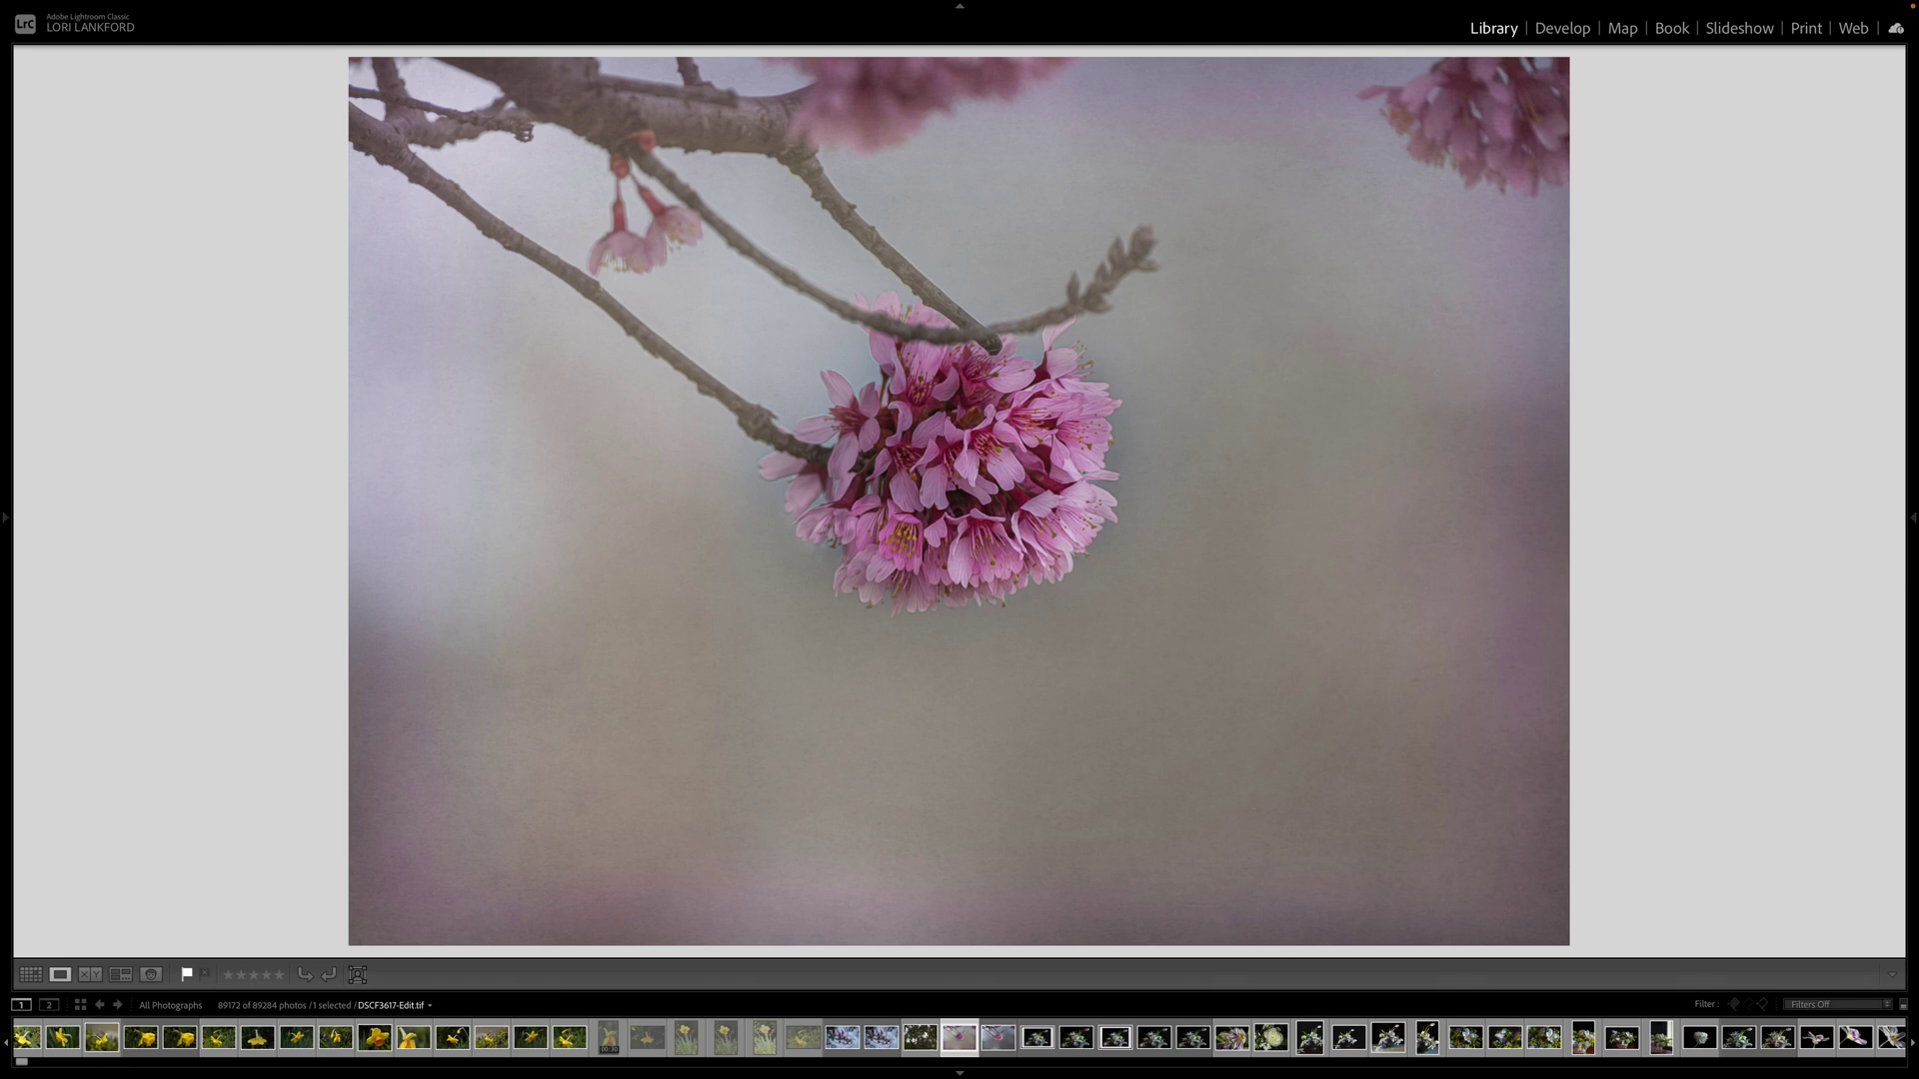
key("Right")
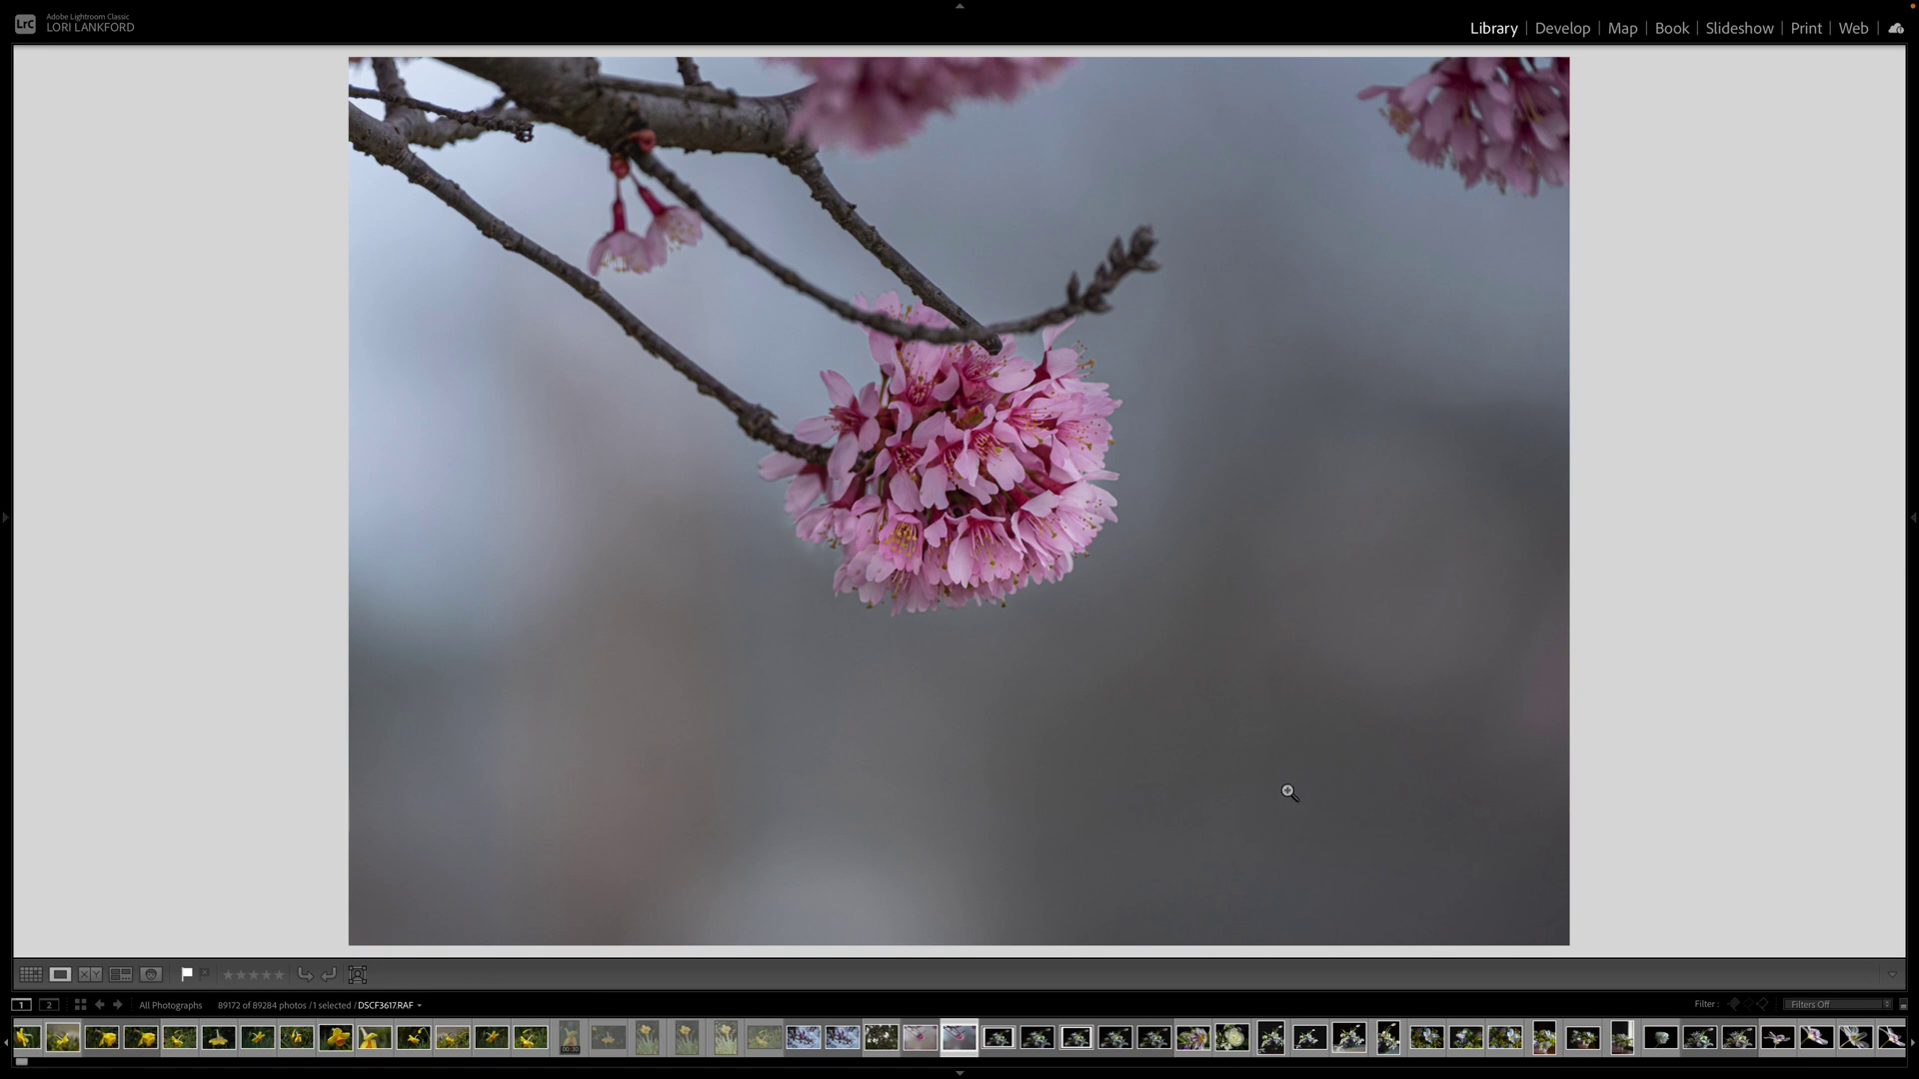
Edit a copy of DSCF3617 with Lightroom adjustments in Topaz Studio 2.
right_click(1287, 639)
mouse_move(1337, 667)
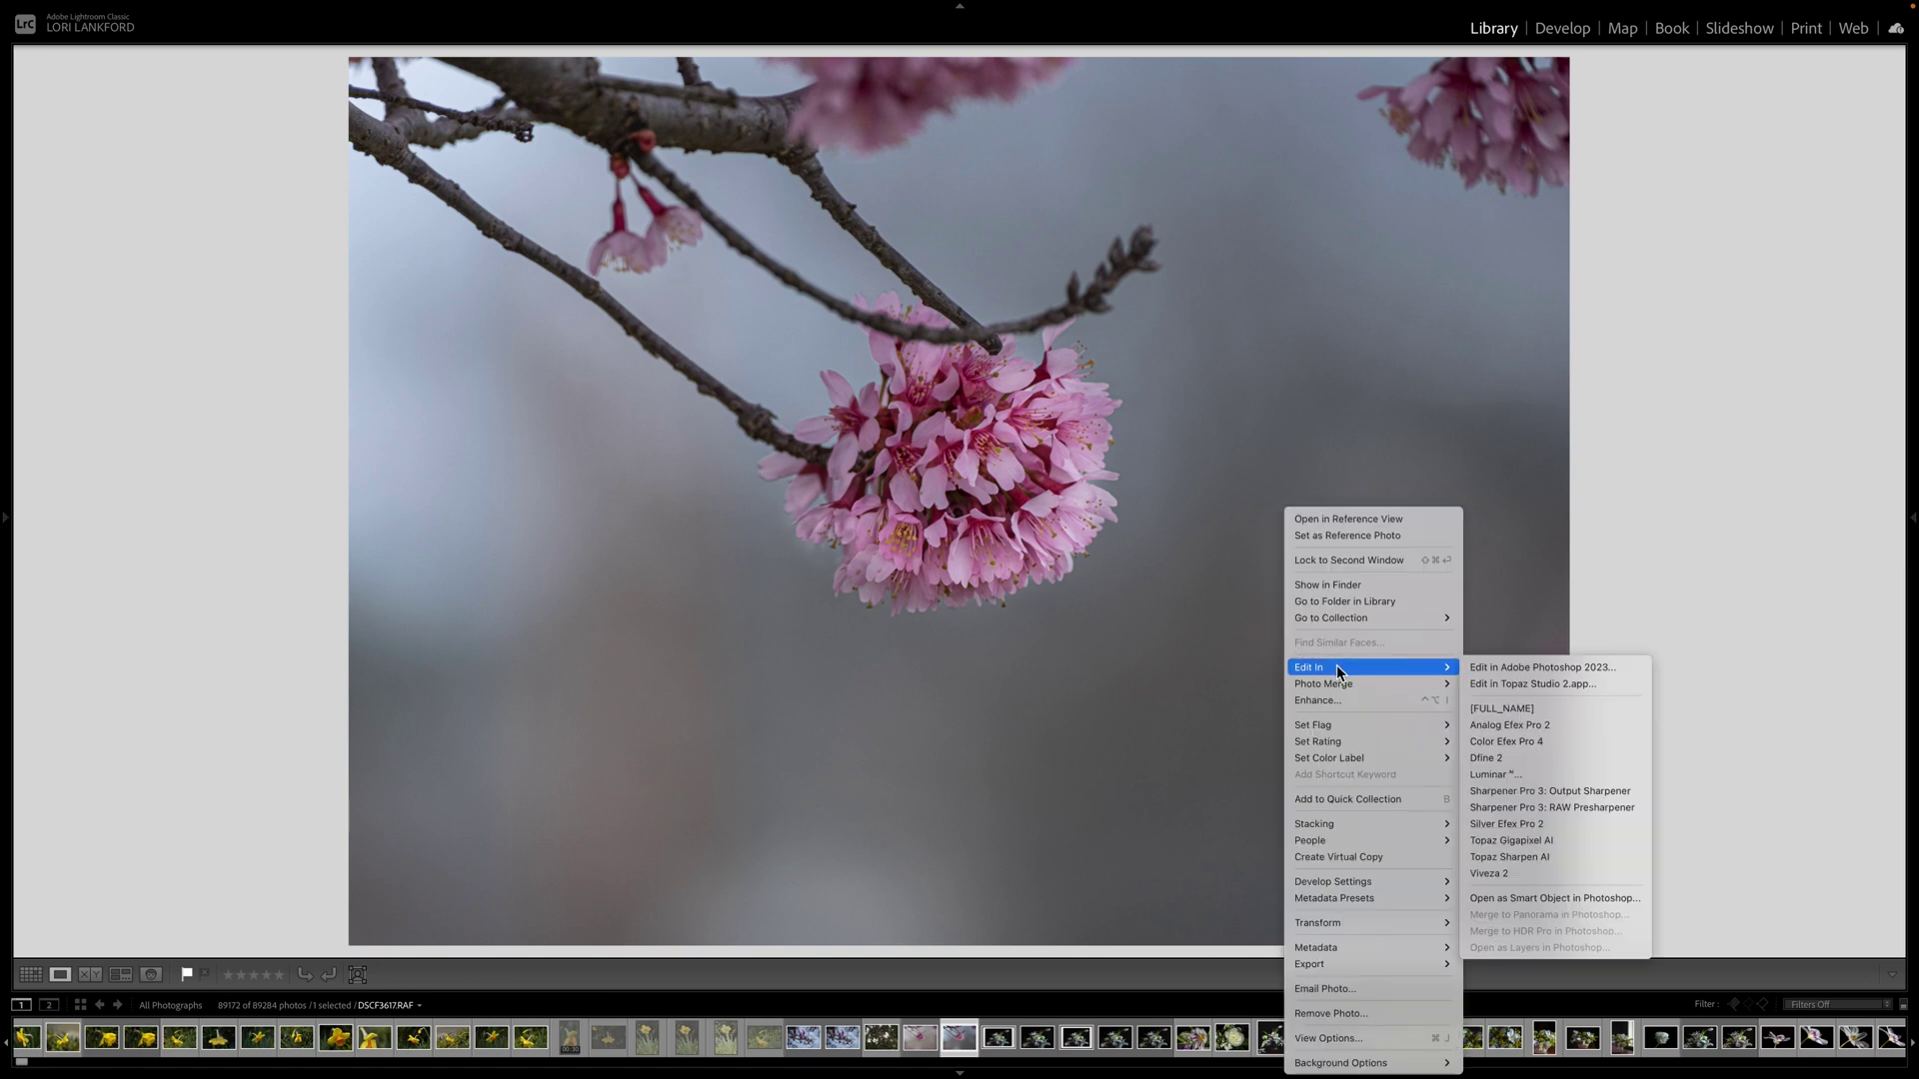
left_click(1511, 686)
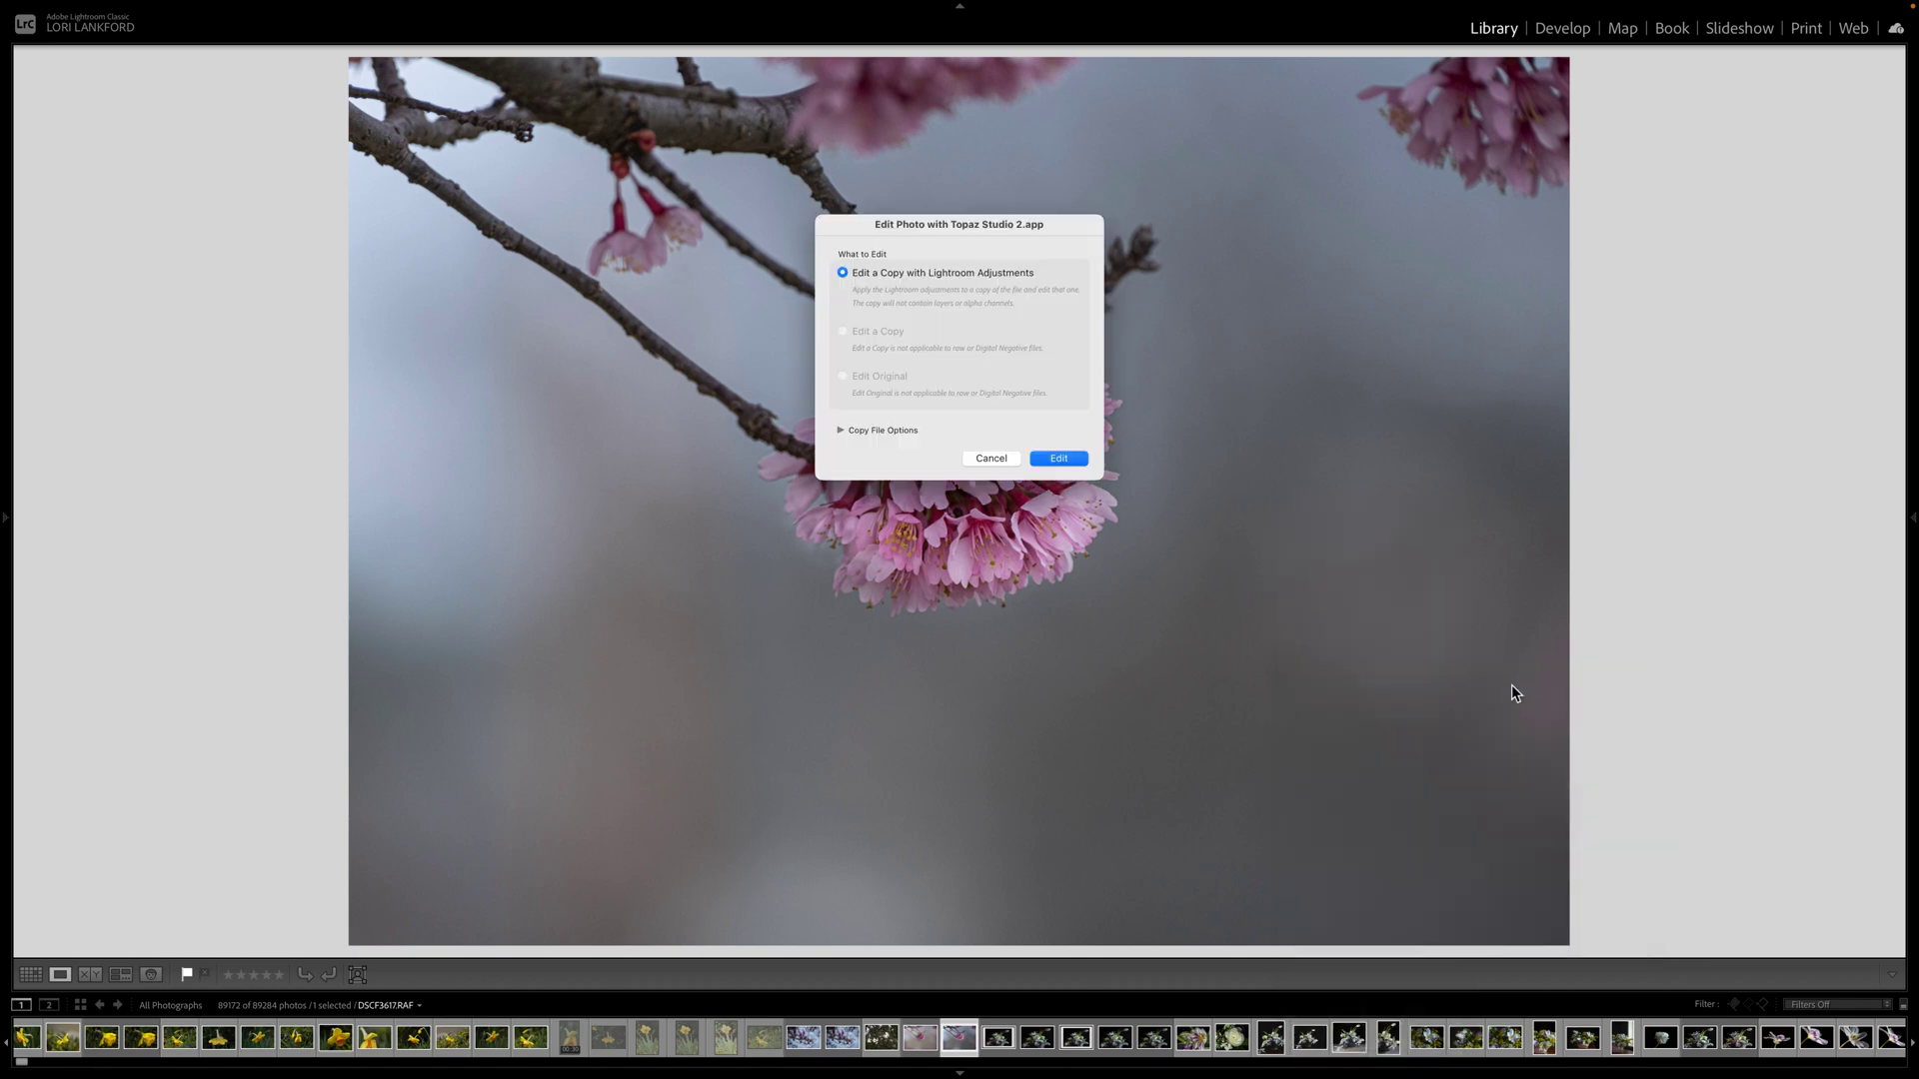
left_click(1062, 461)
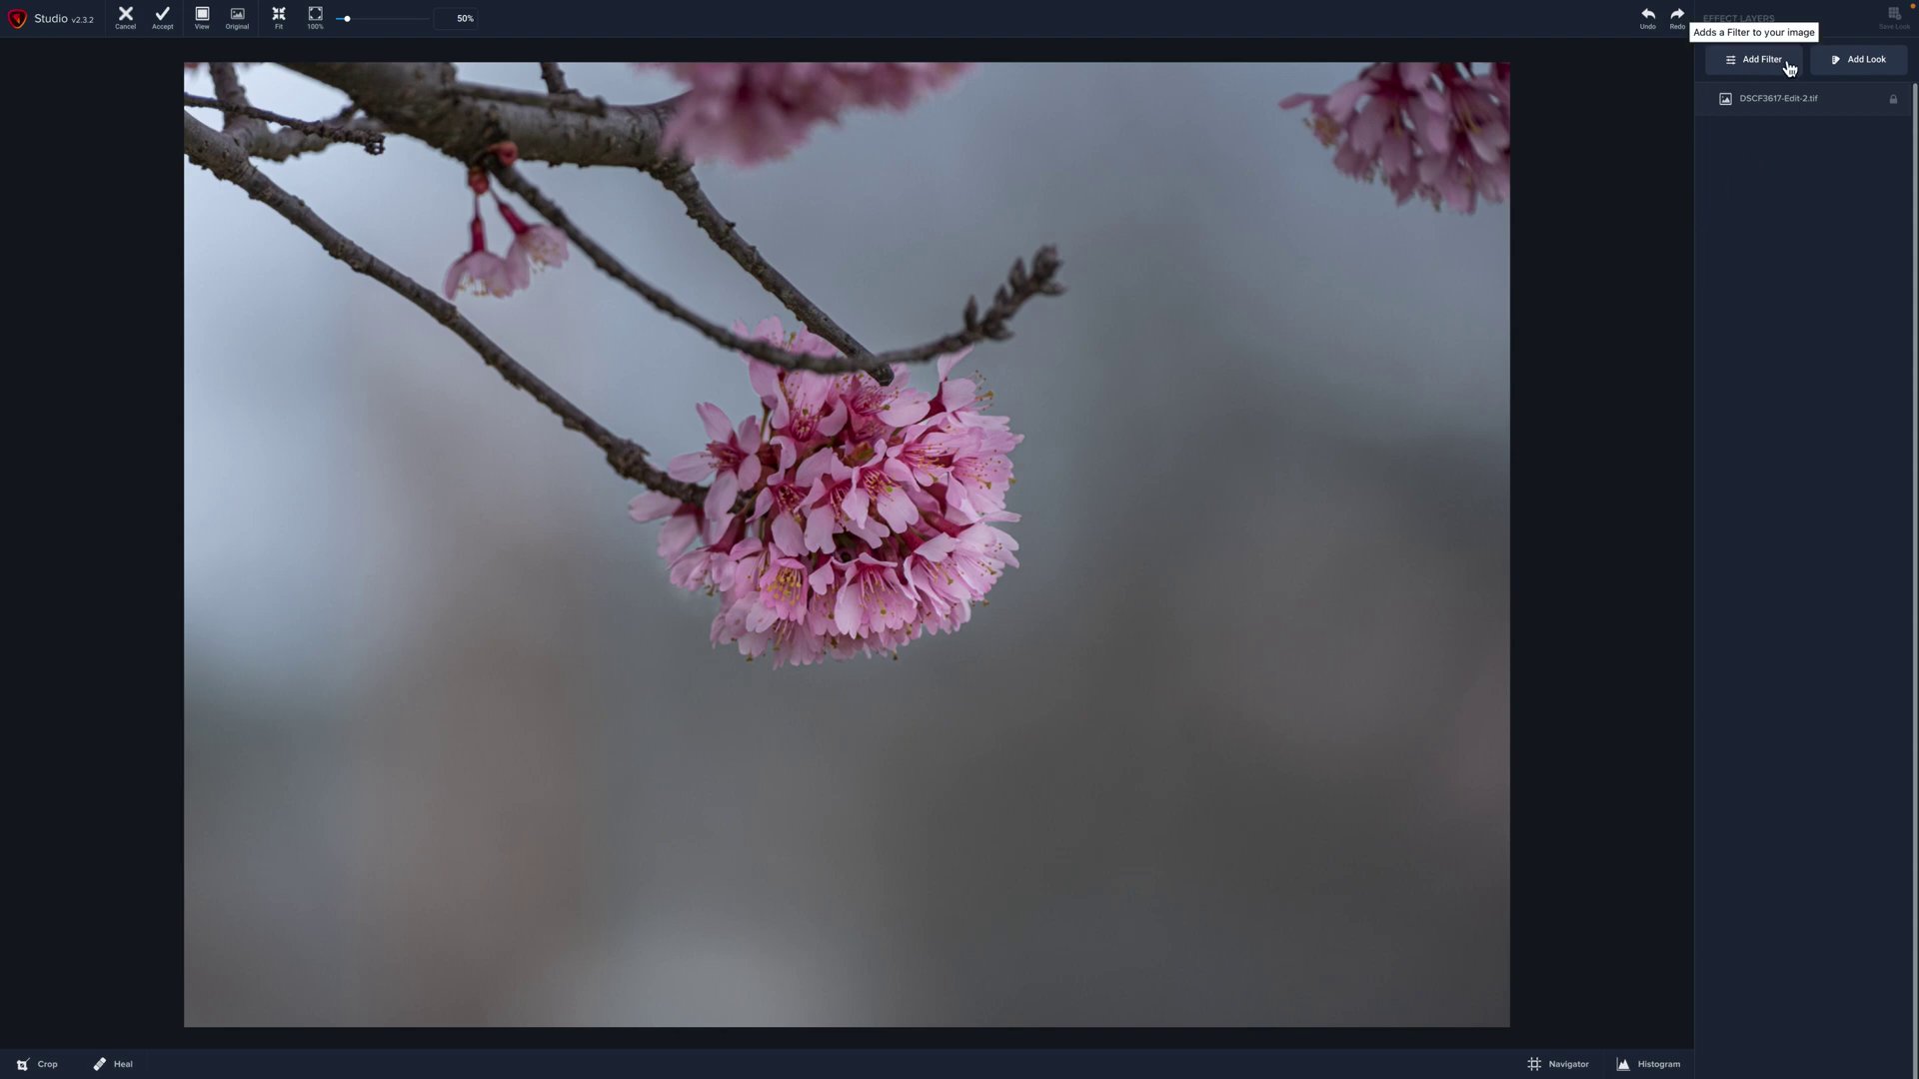
Apply the Fur and Feathers look at amount 18 and collapse its layer group.
left_click(1863, 70)
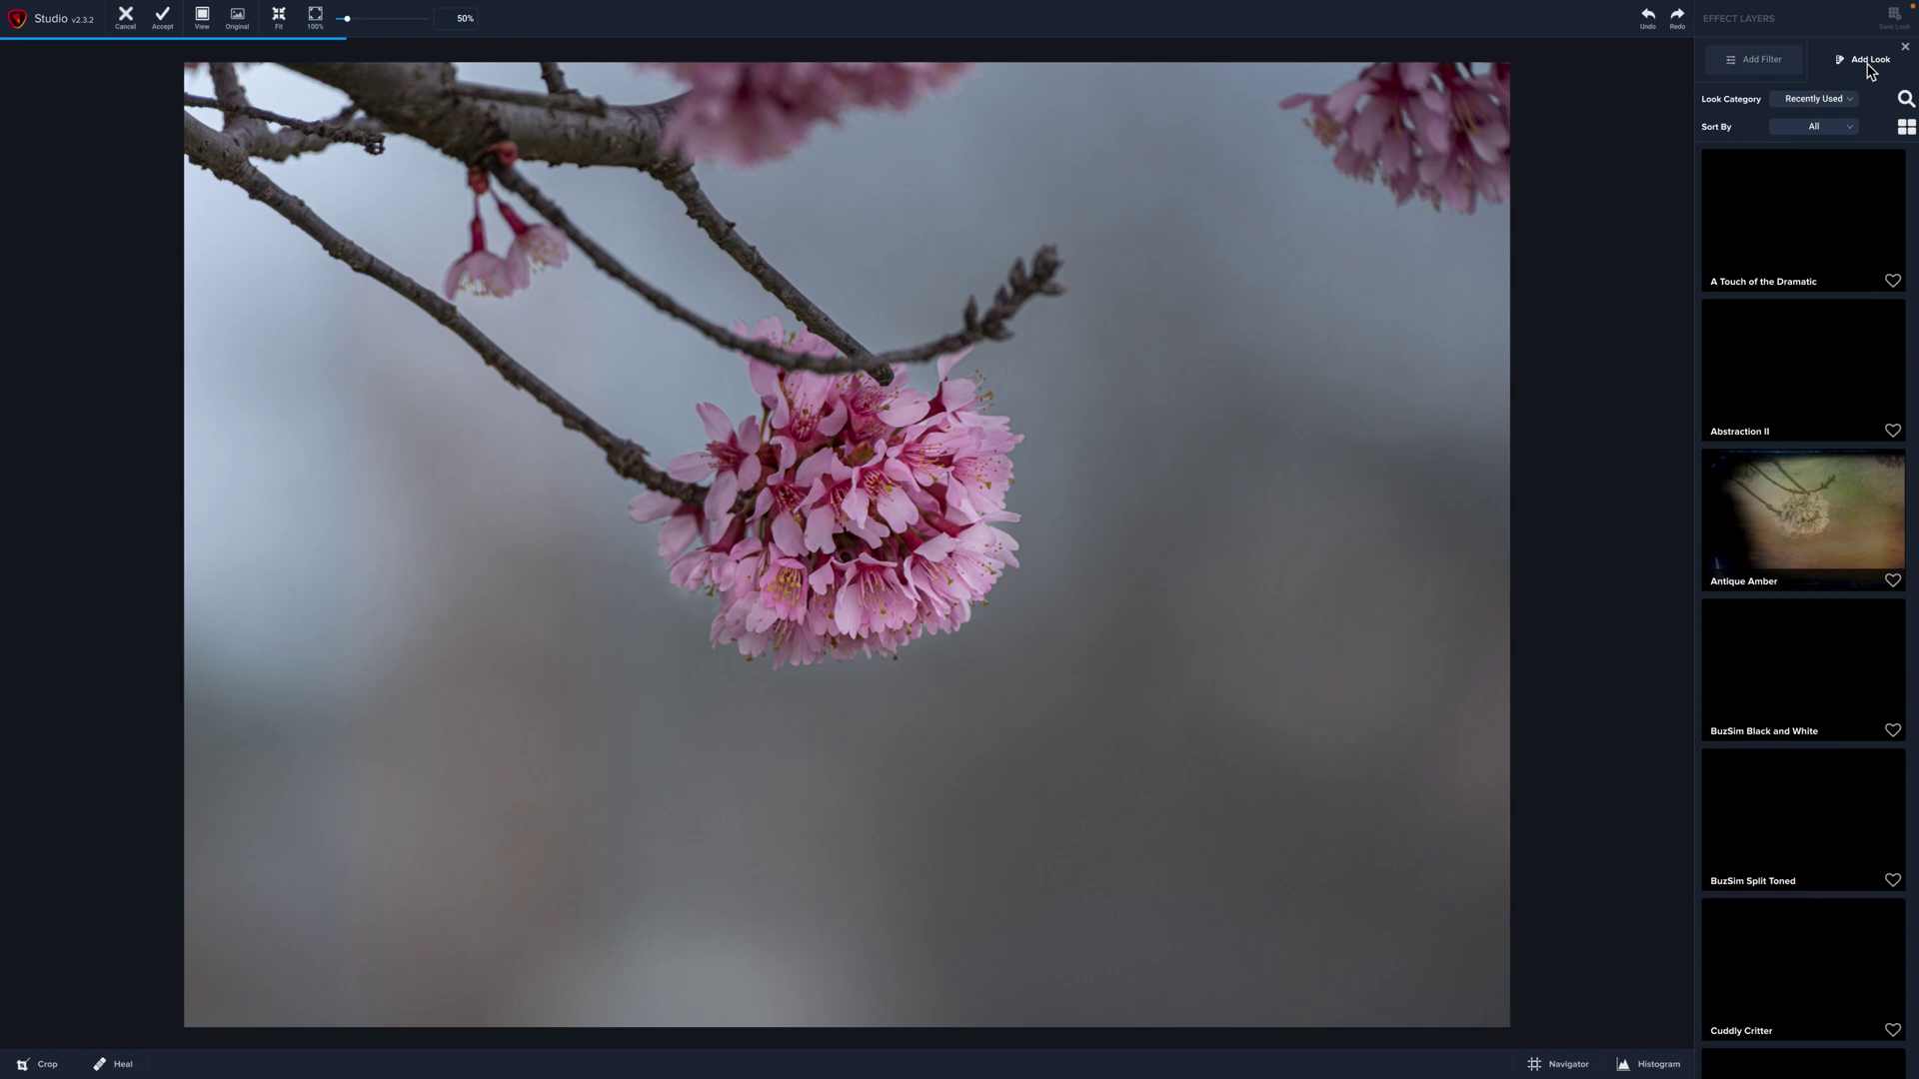
scroll(1769, 848, "down", 3)
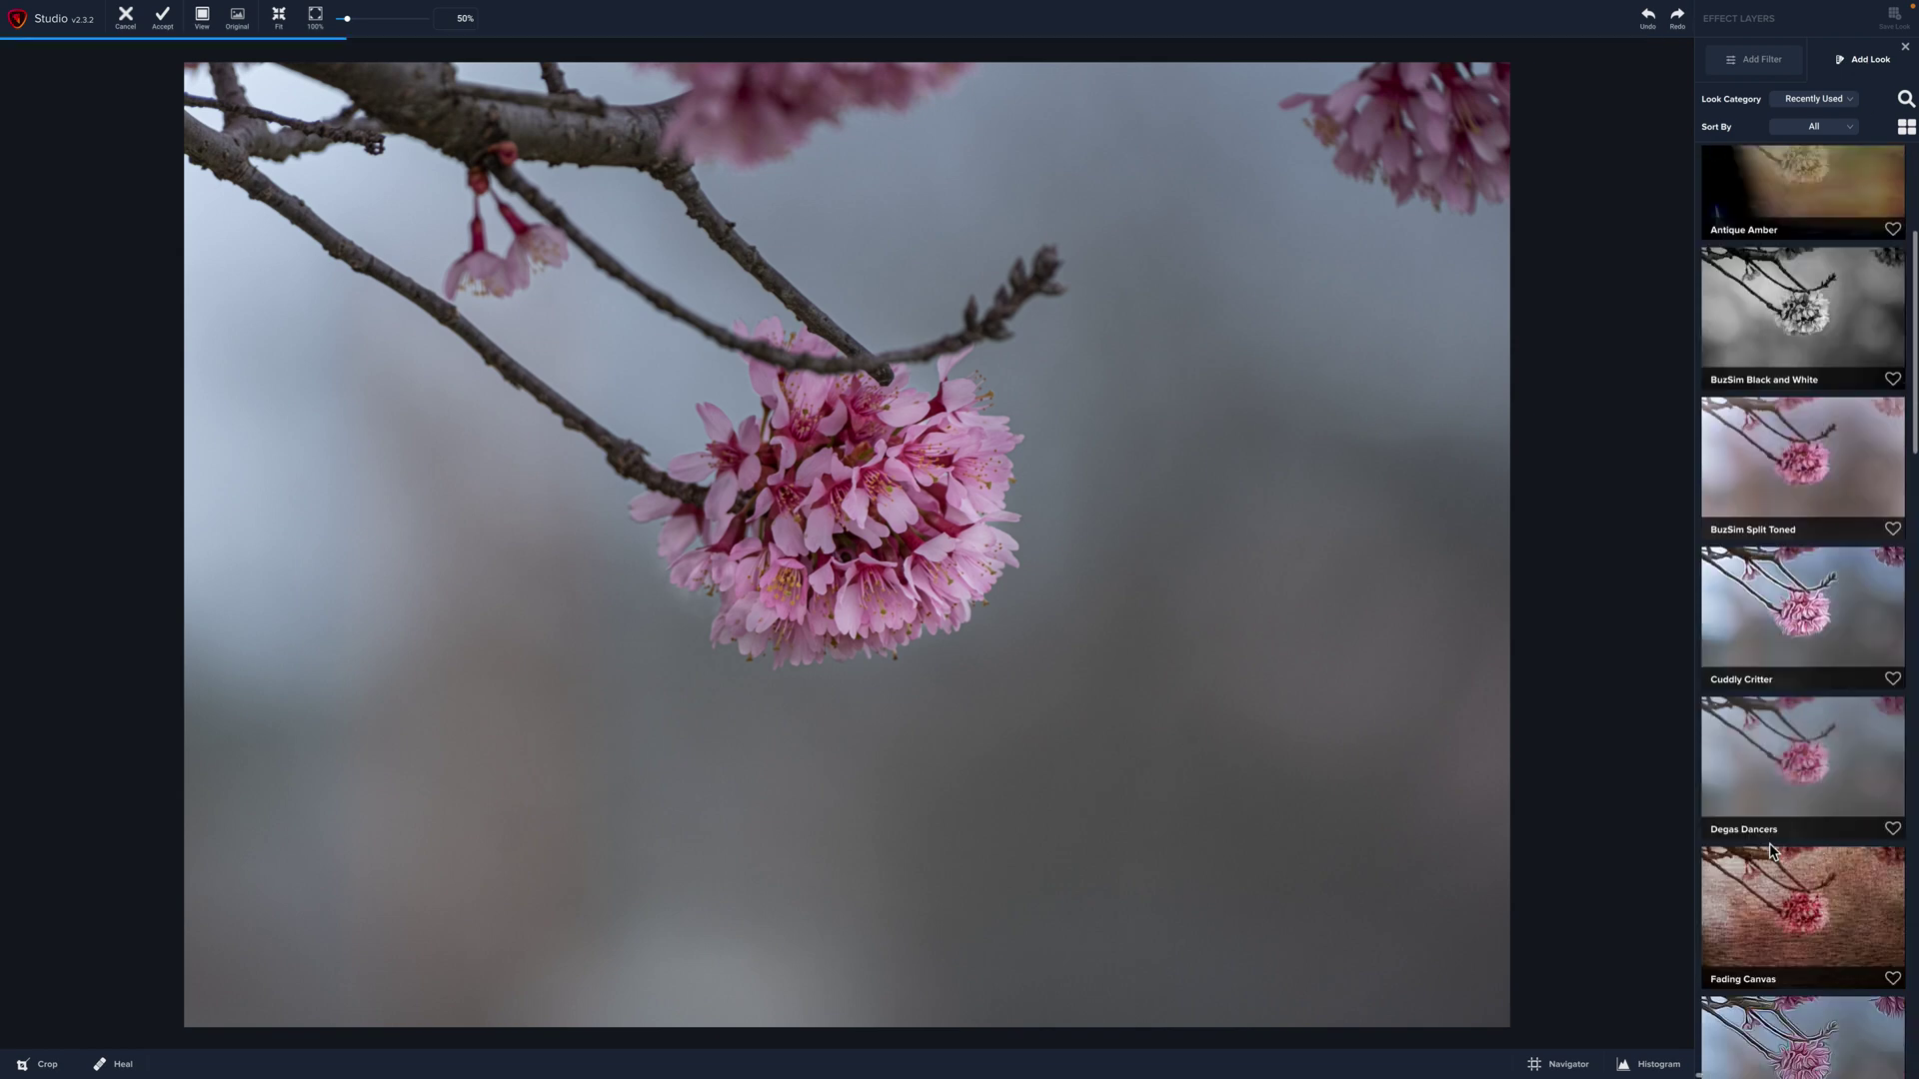
scroll(1771, 849, "down", 2)
scroll(1772, 952, "down", 2)
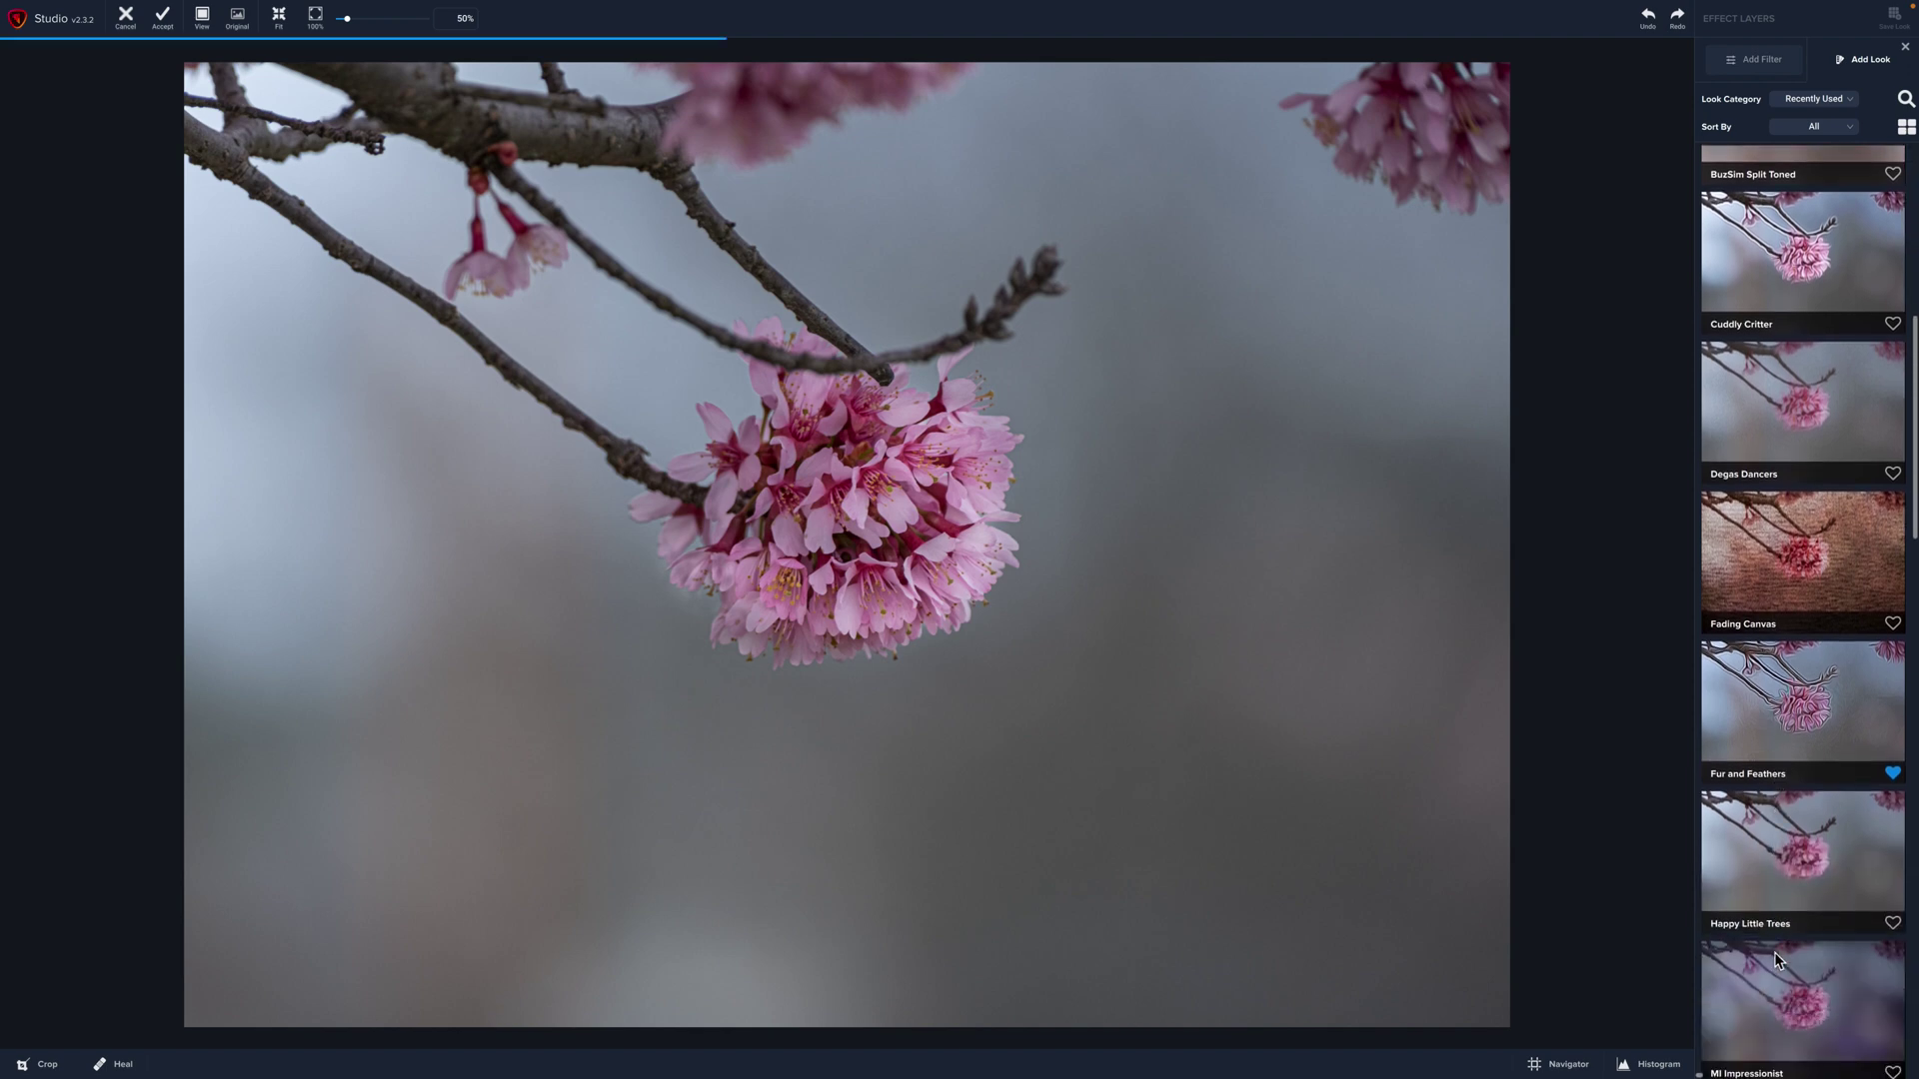
left_click(1808, 684)
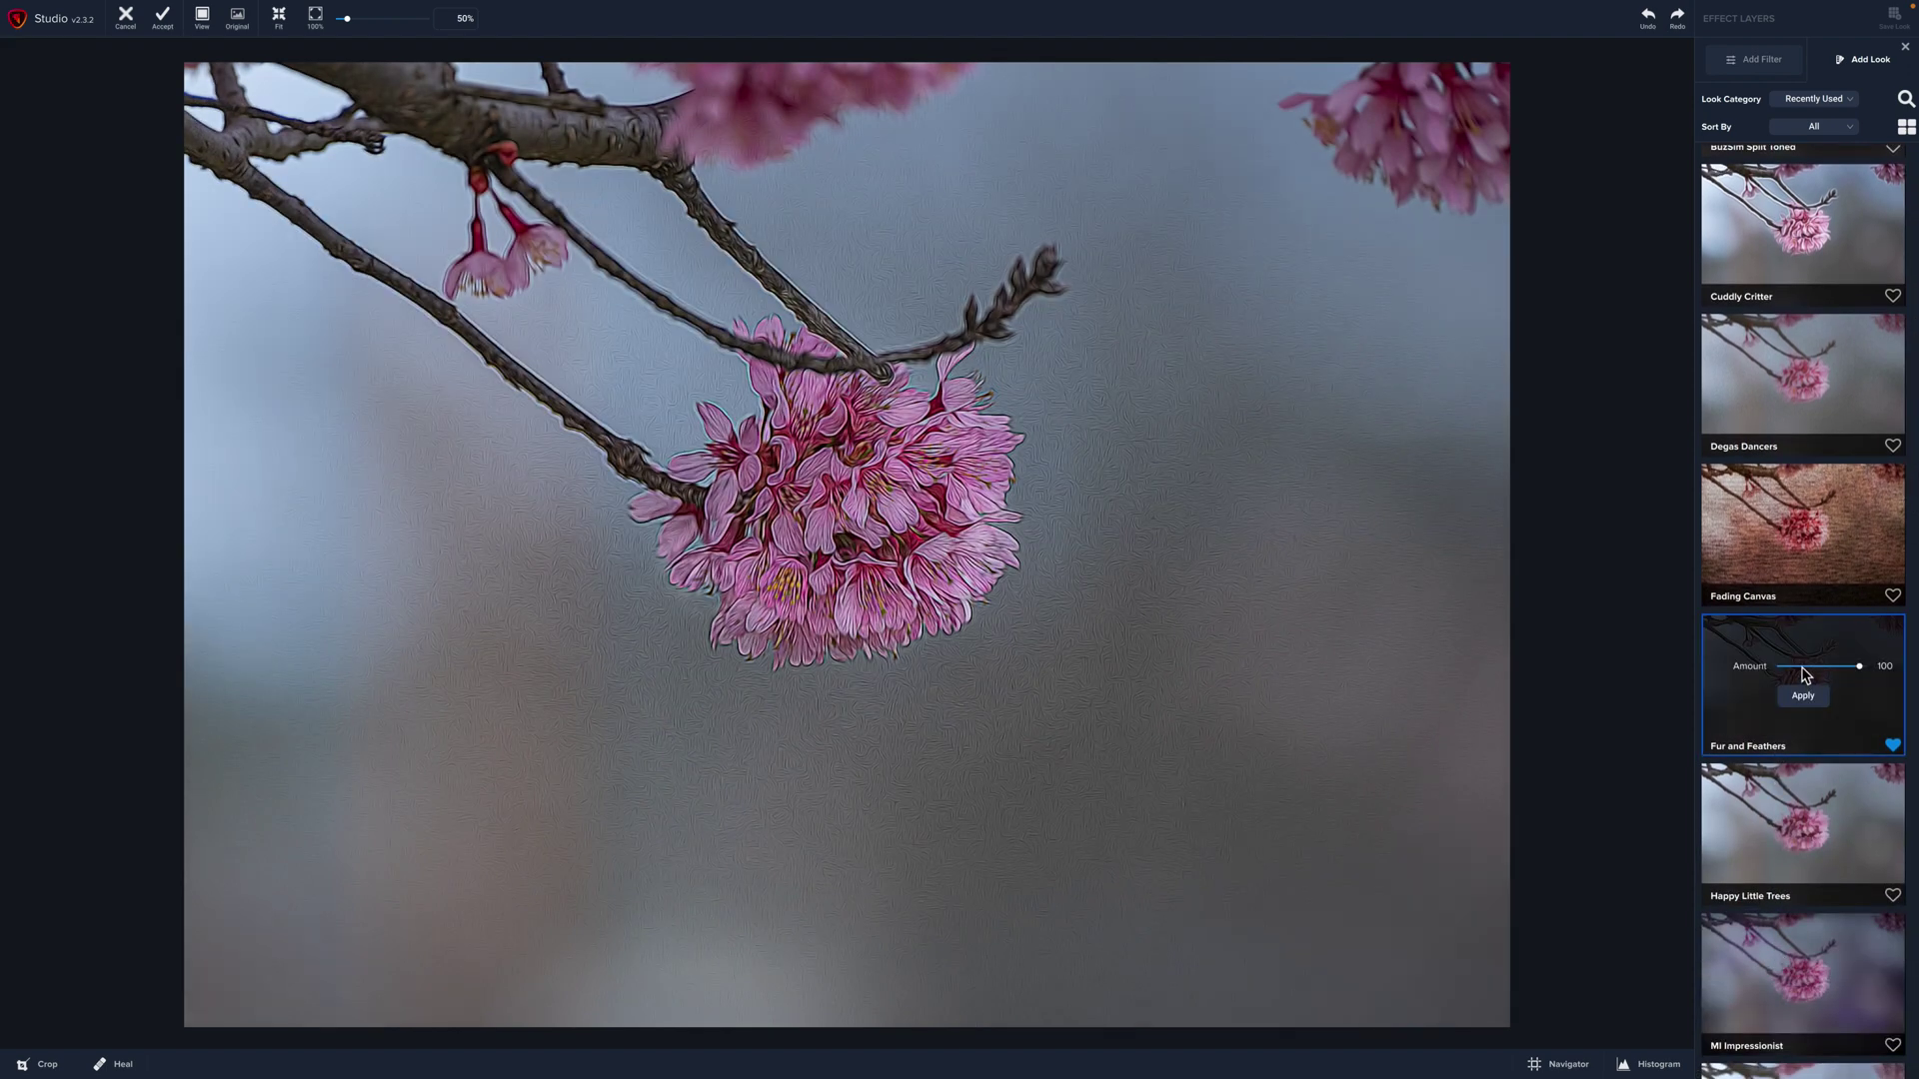
left_click(1801, 667)
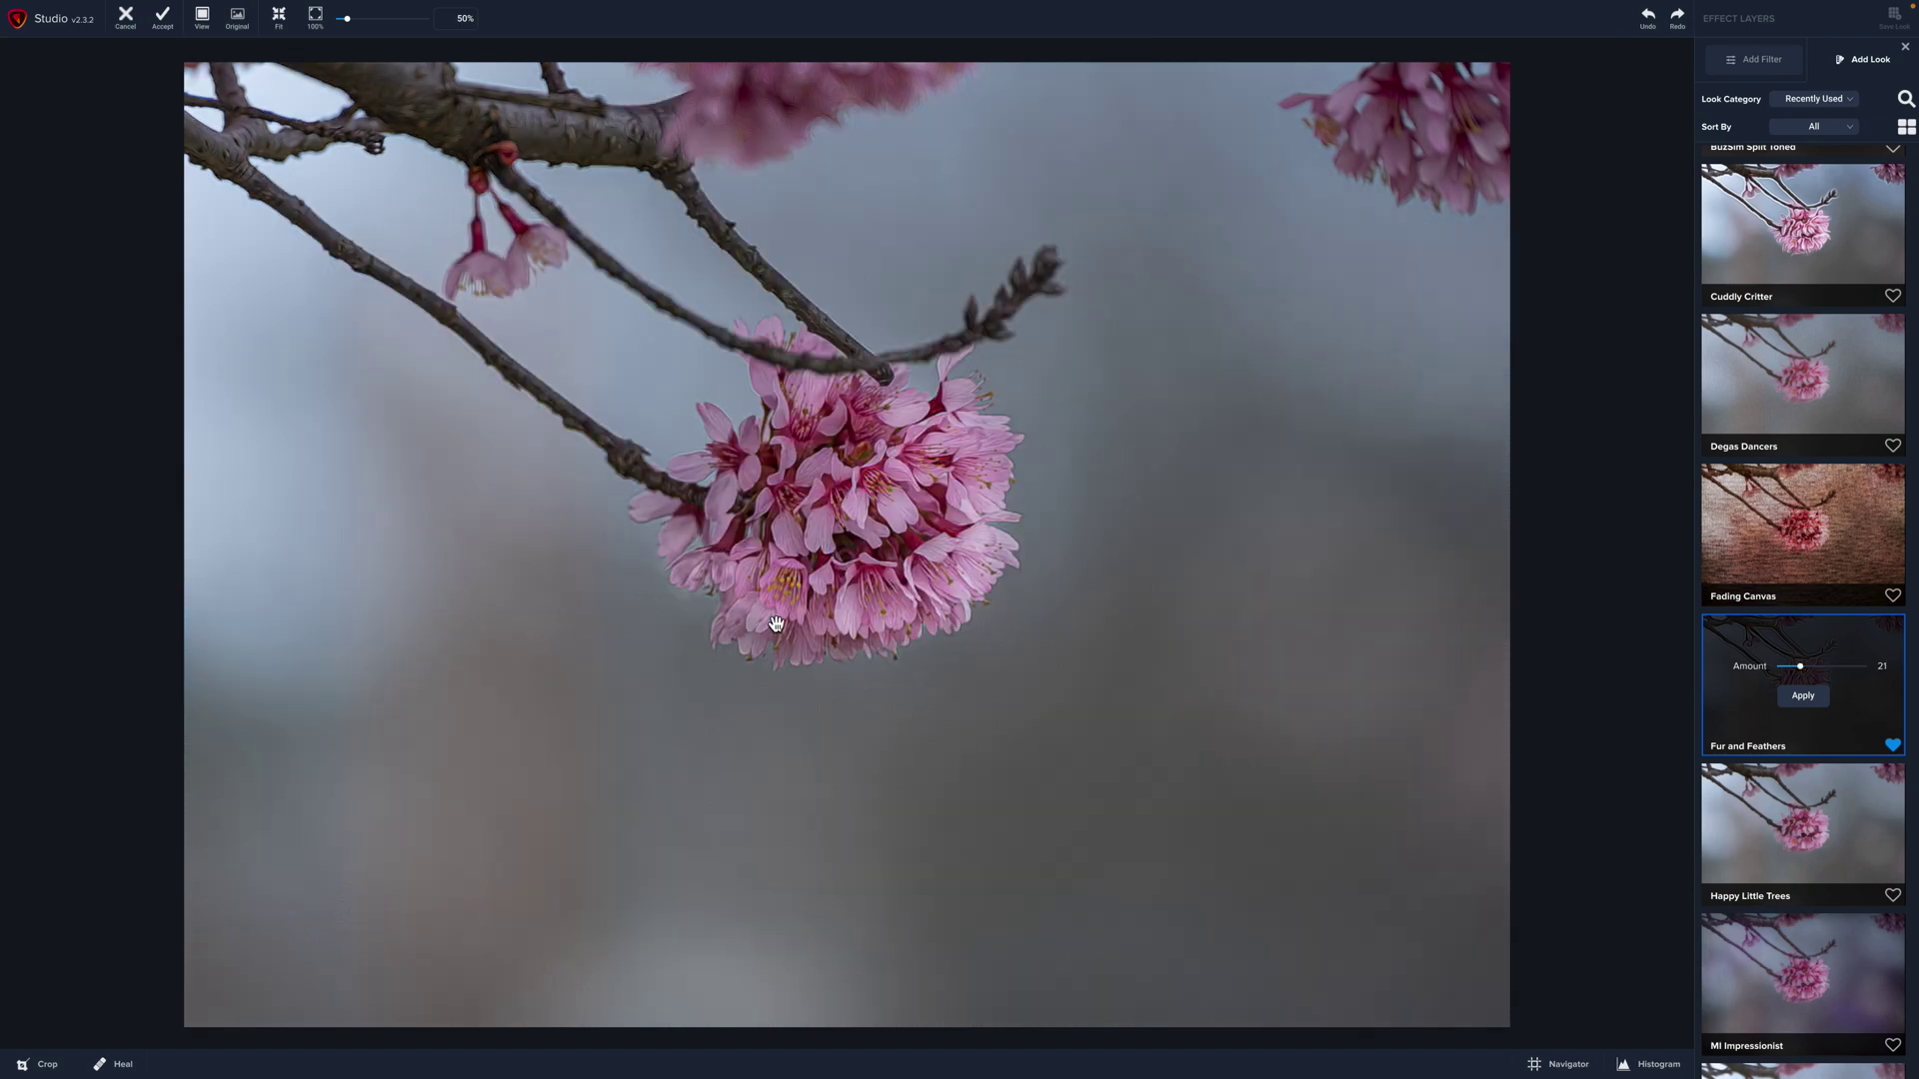
left_click(1794, 667)
left_click(1799, 666)
left_click(1804, 698)
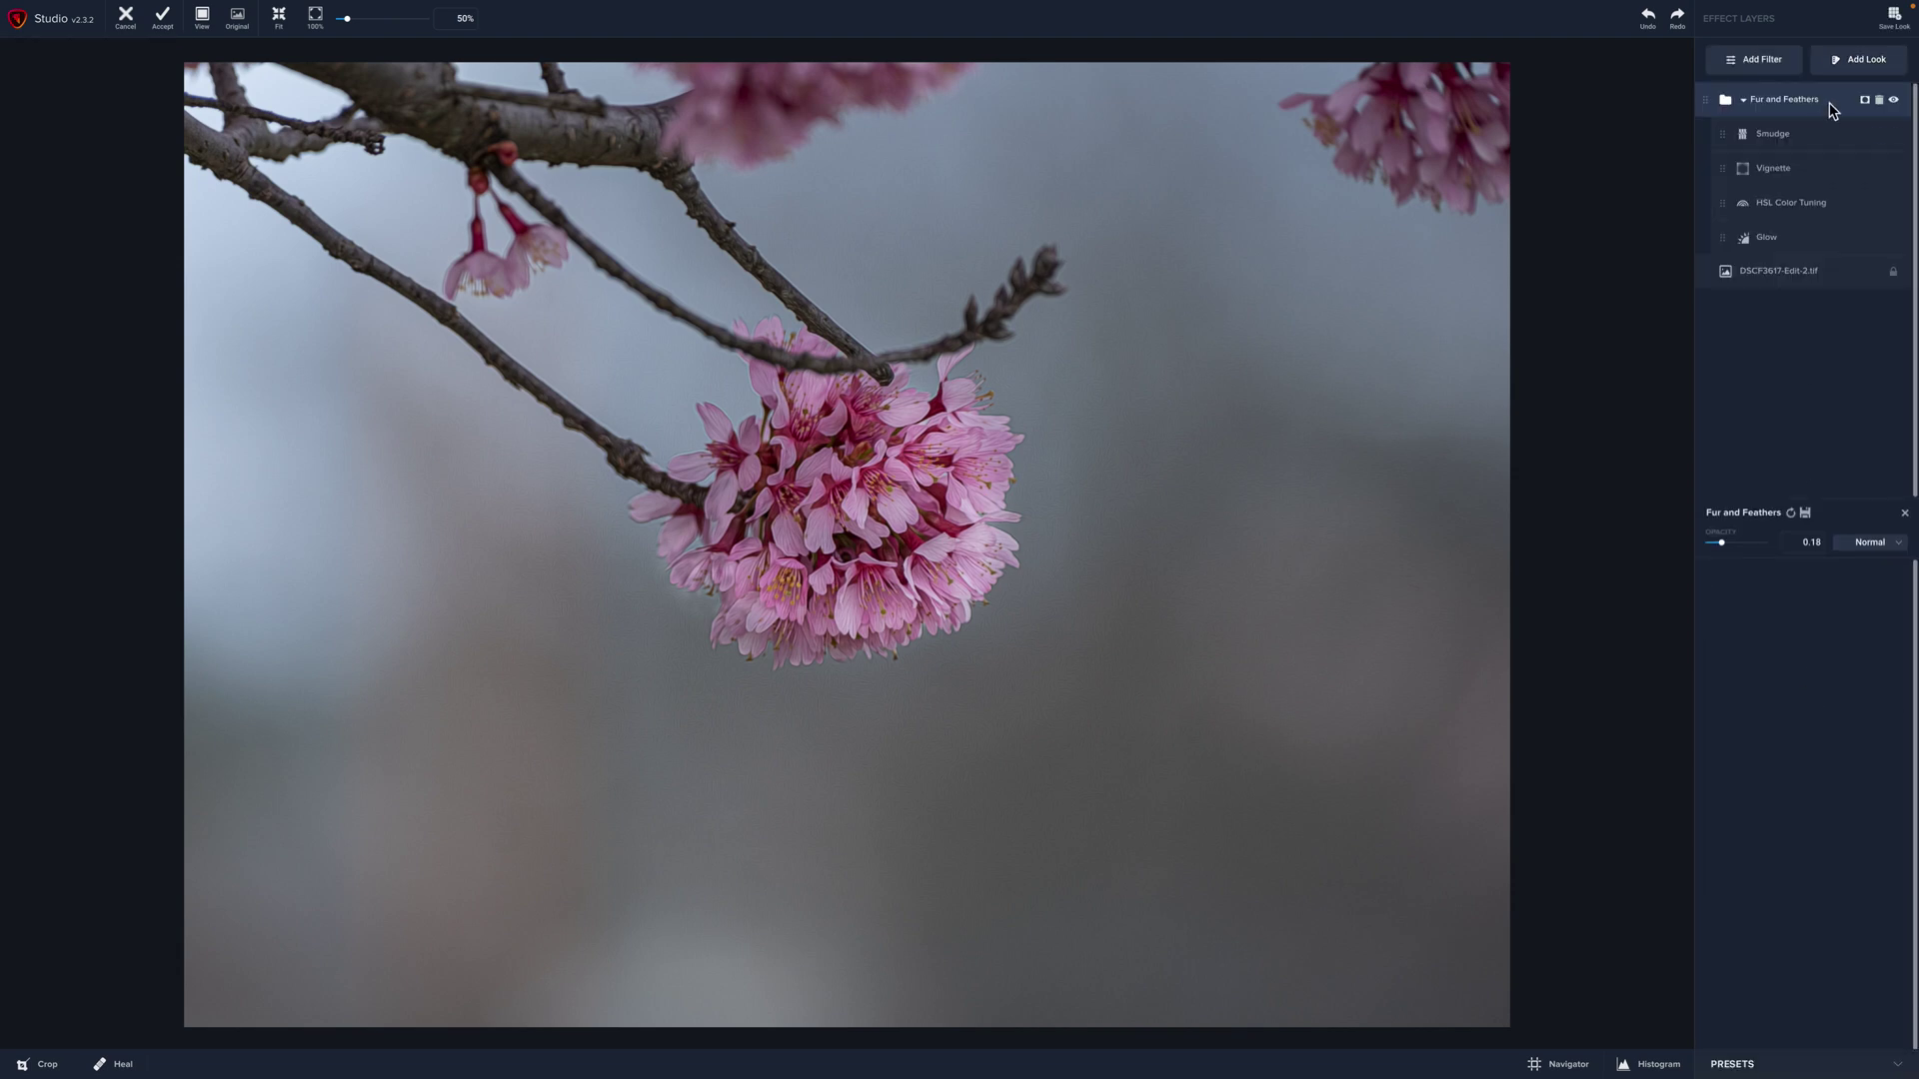
left_click(1744, 100)
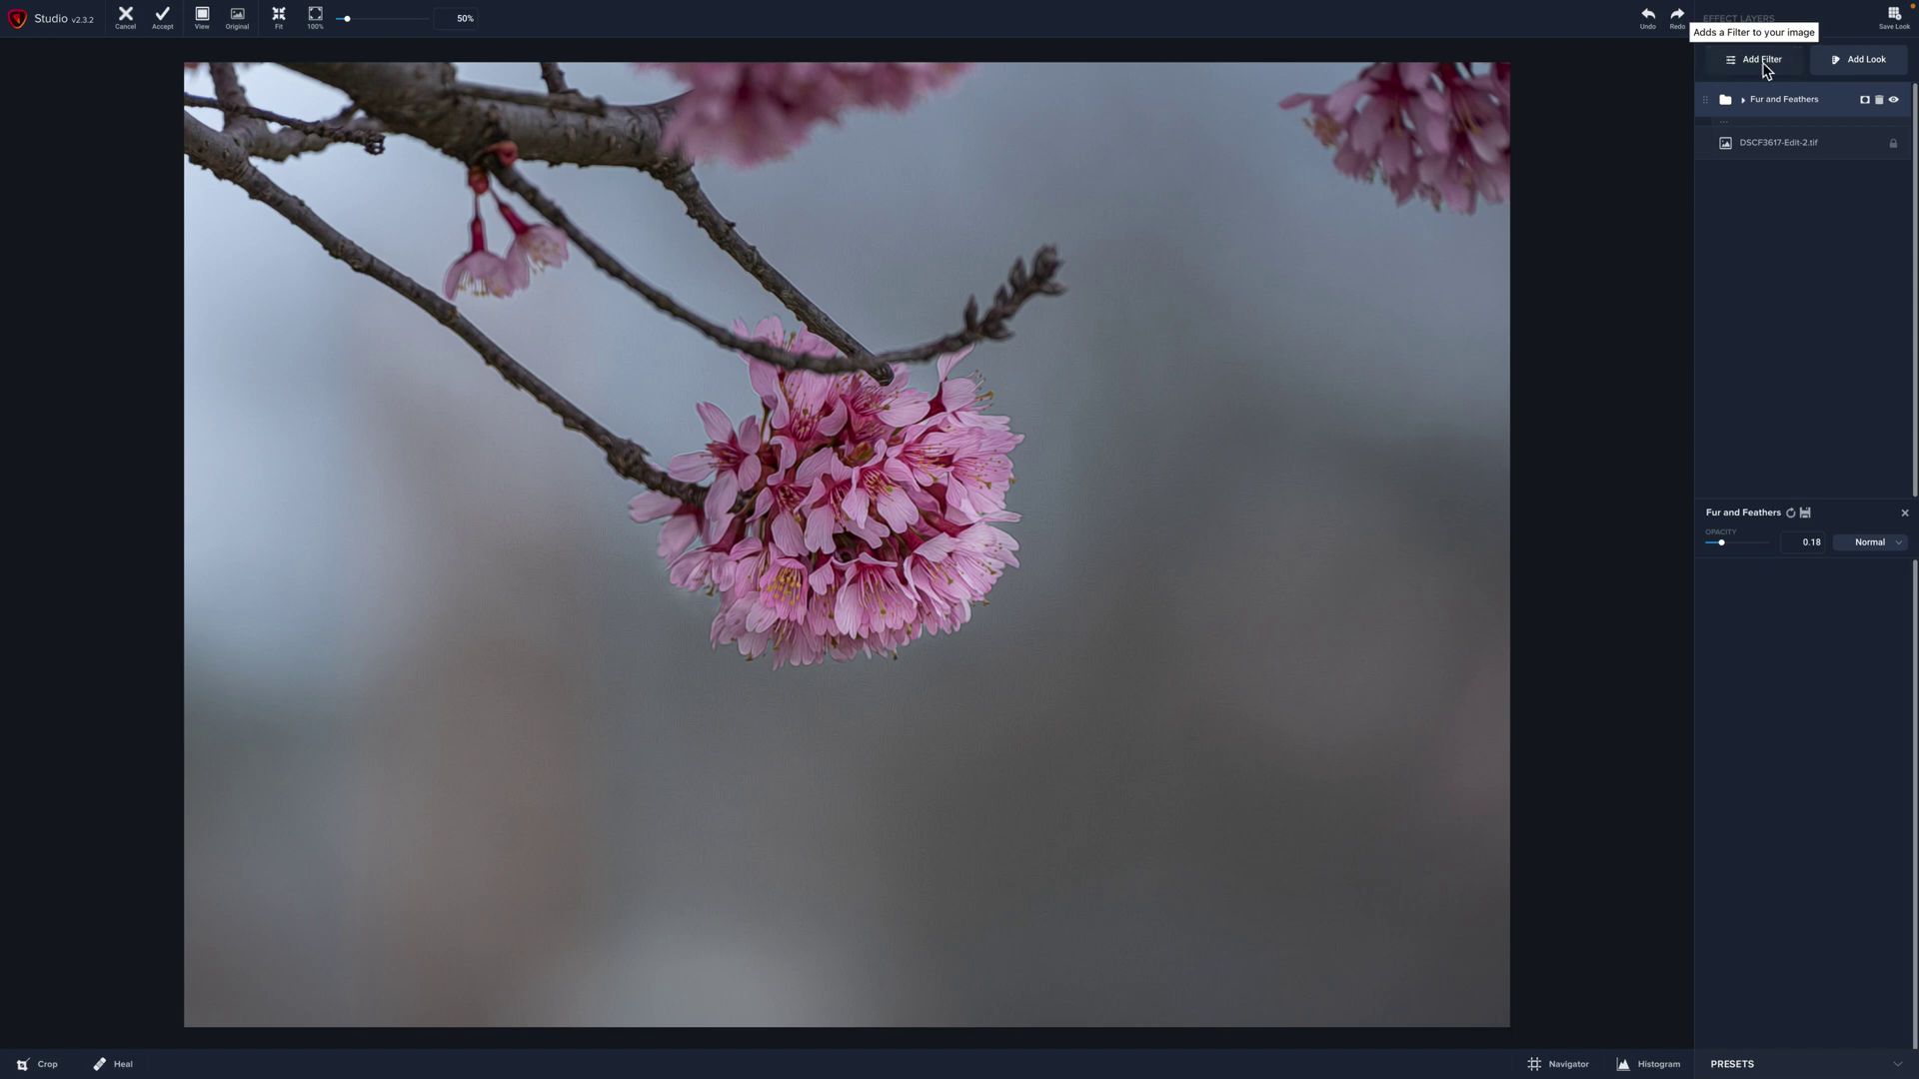
Add a Glow filter with primary glow strength 0.39 and opacity lowered to about 0.31.
left_click(1765, 66)
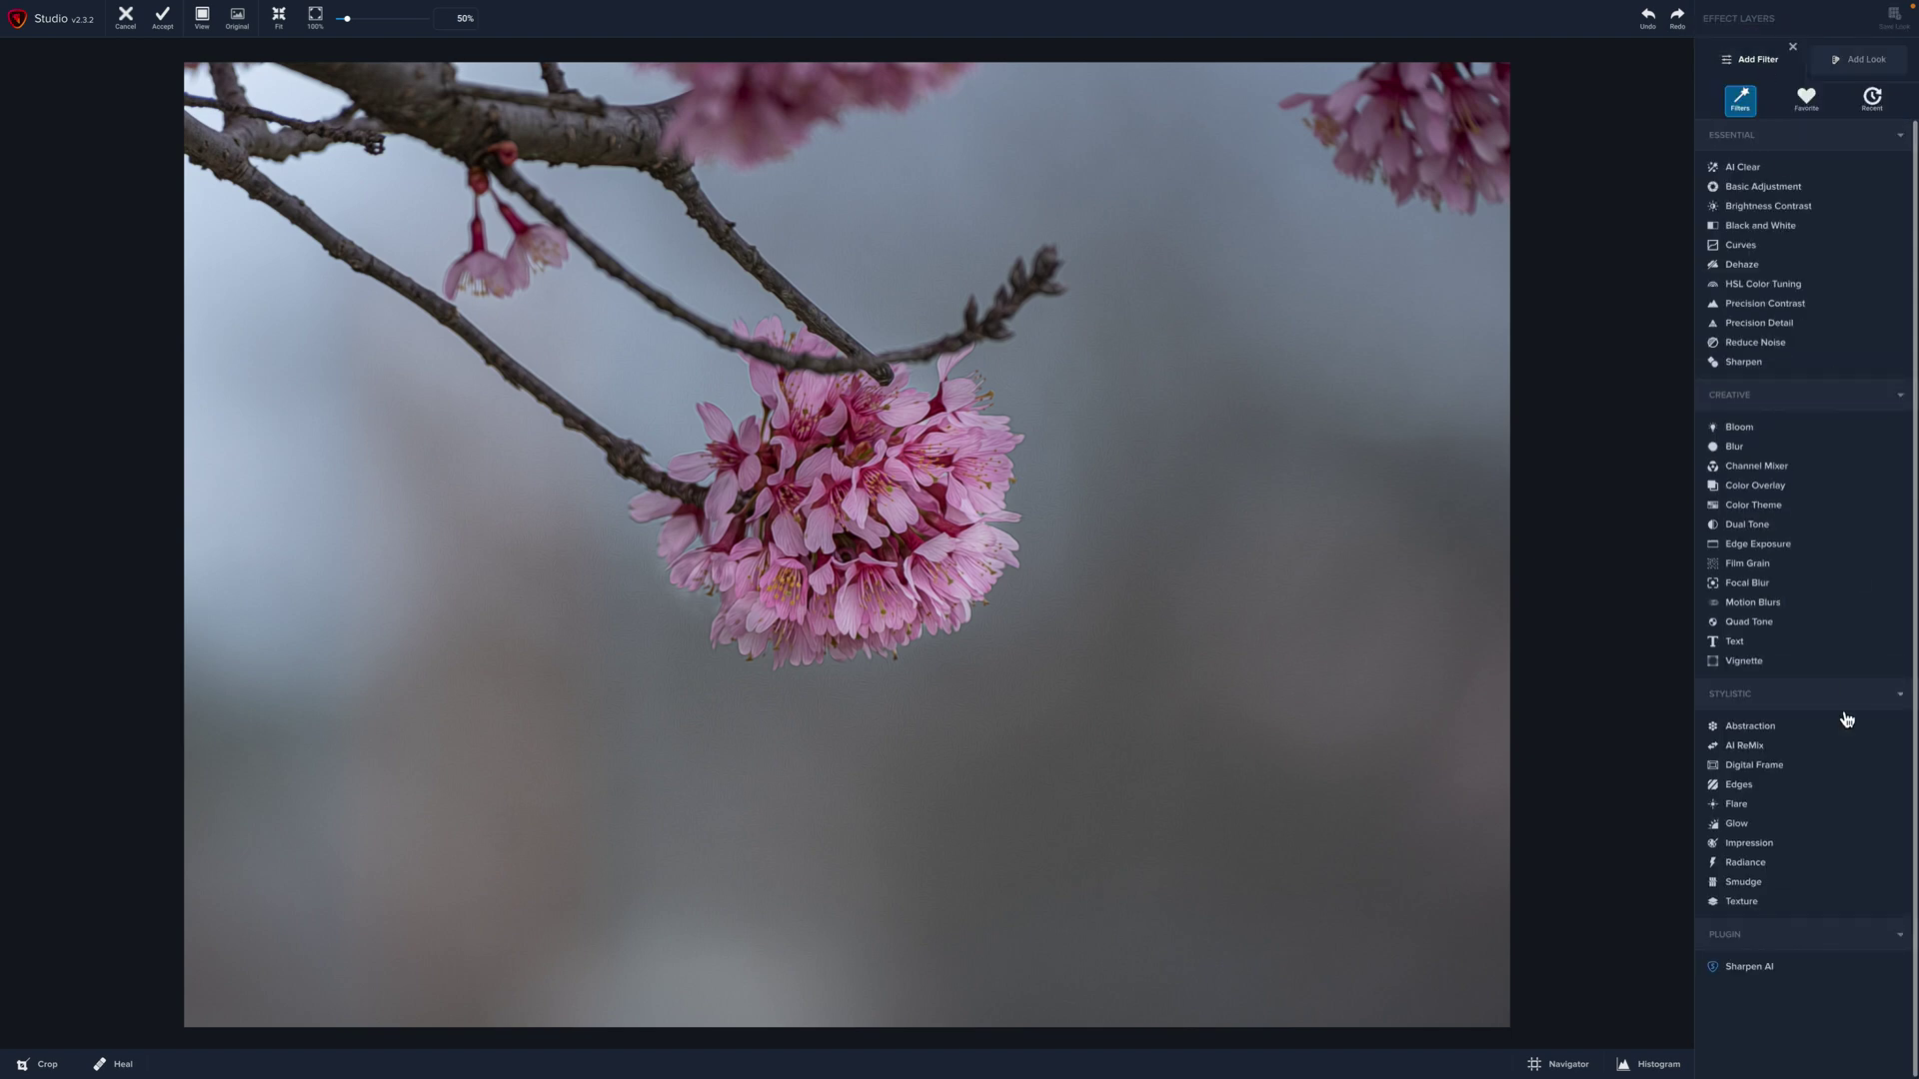
left_click(1736, 825)
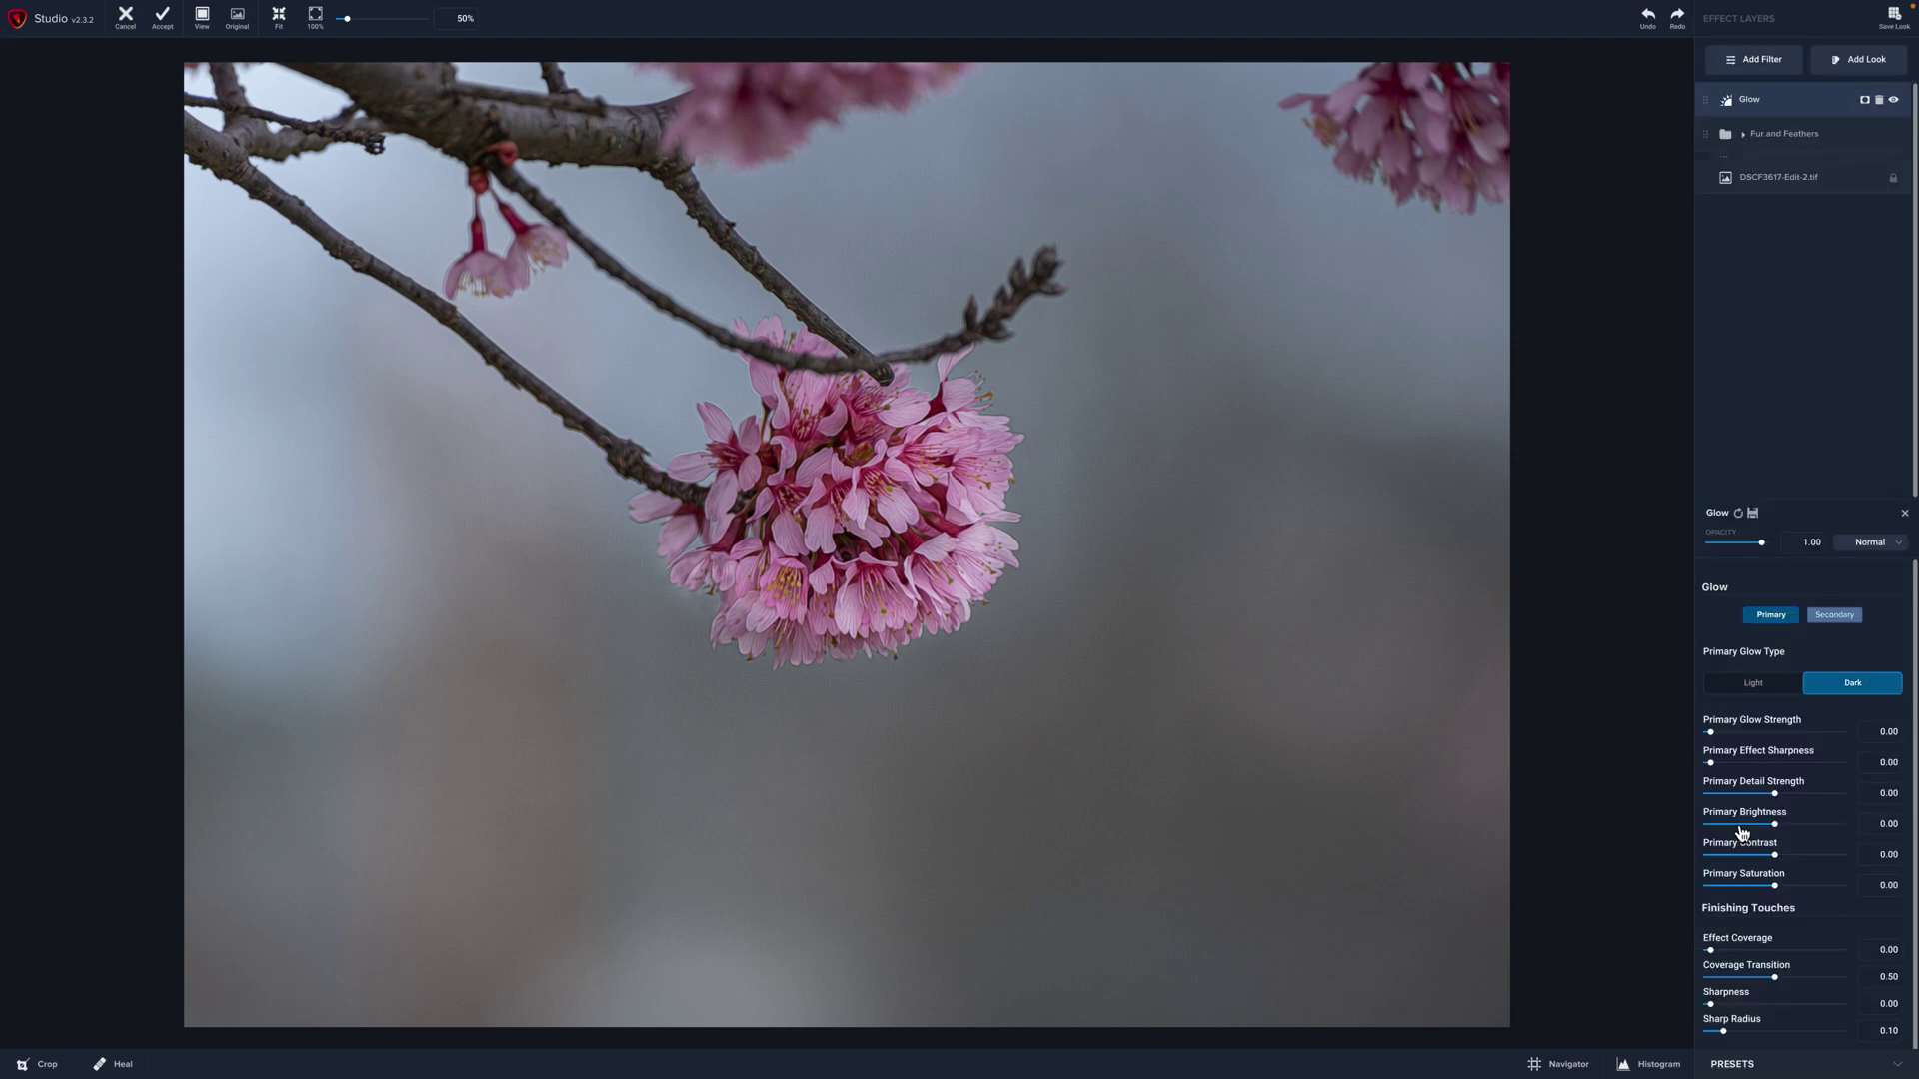
left_click(1762, 732)
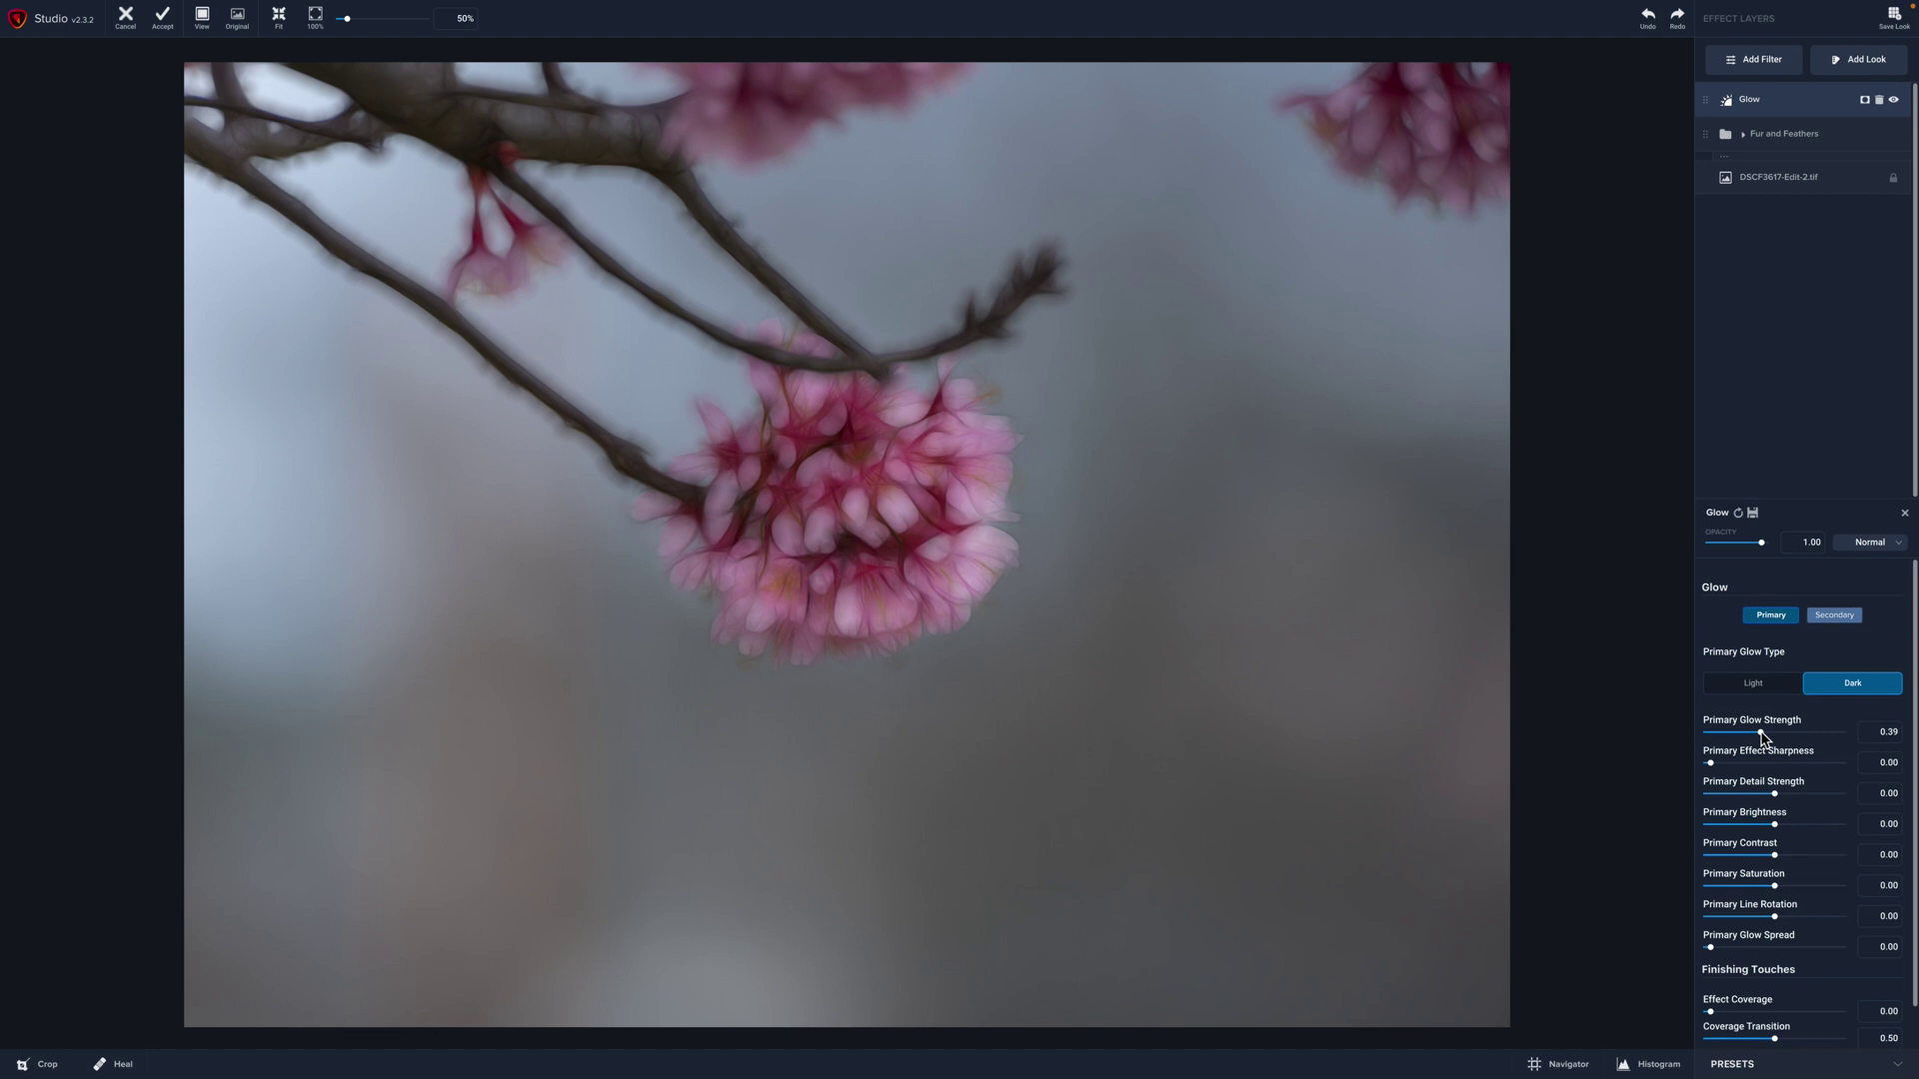
left_click(1730, 543)
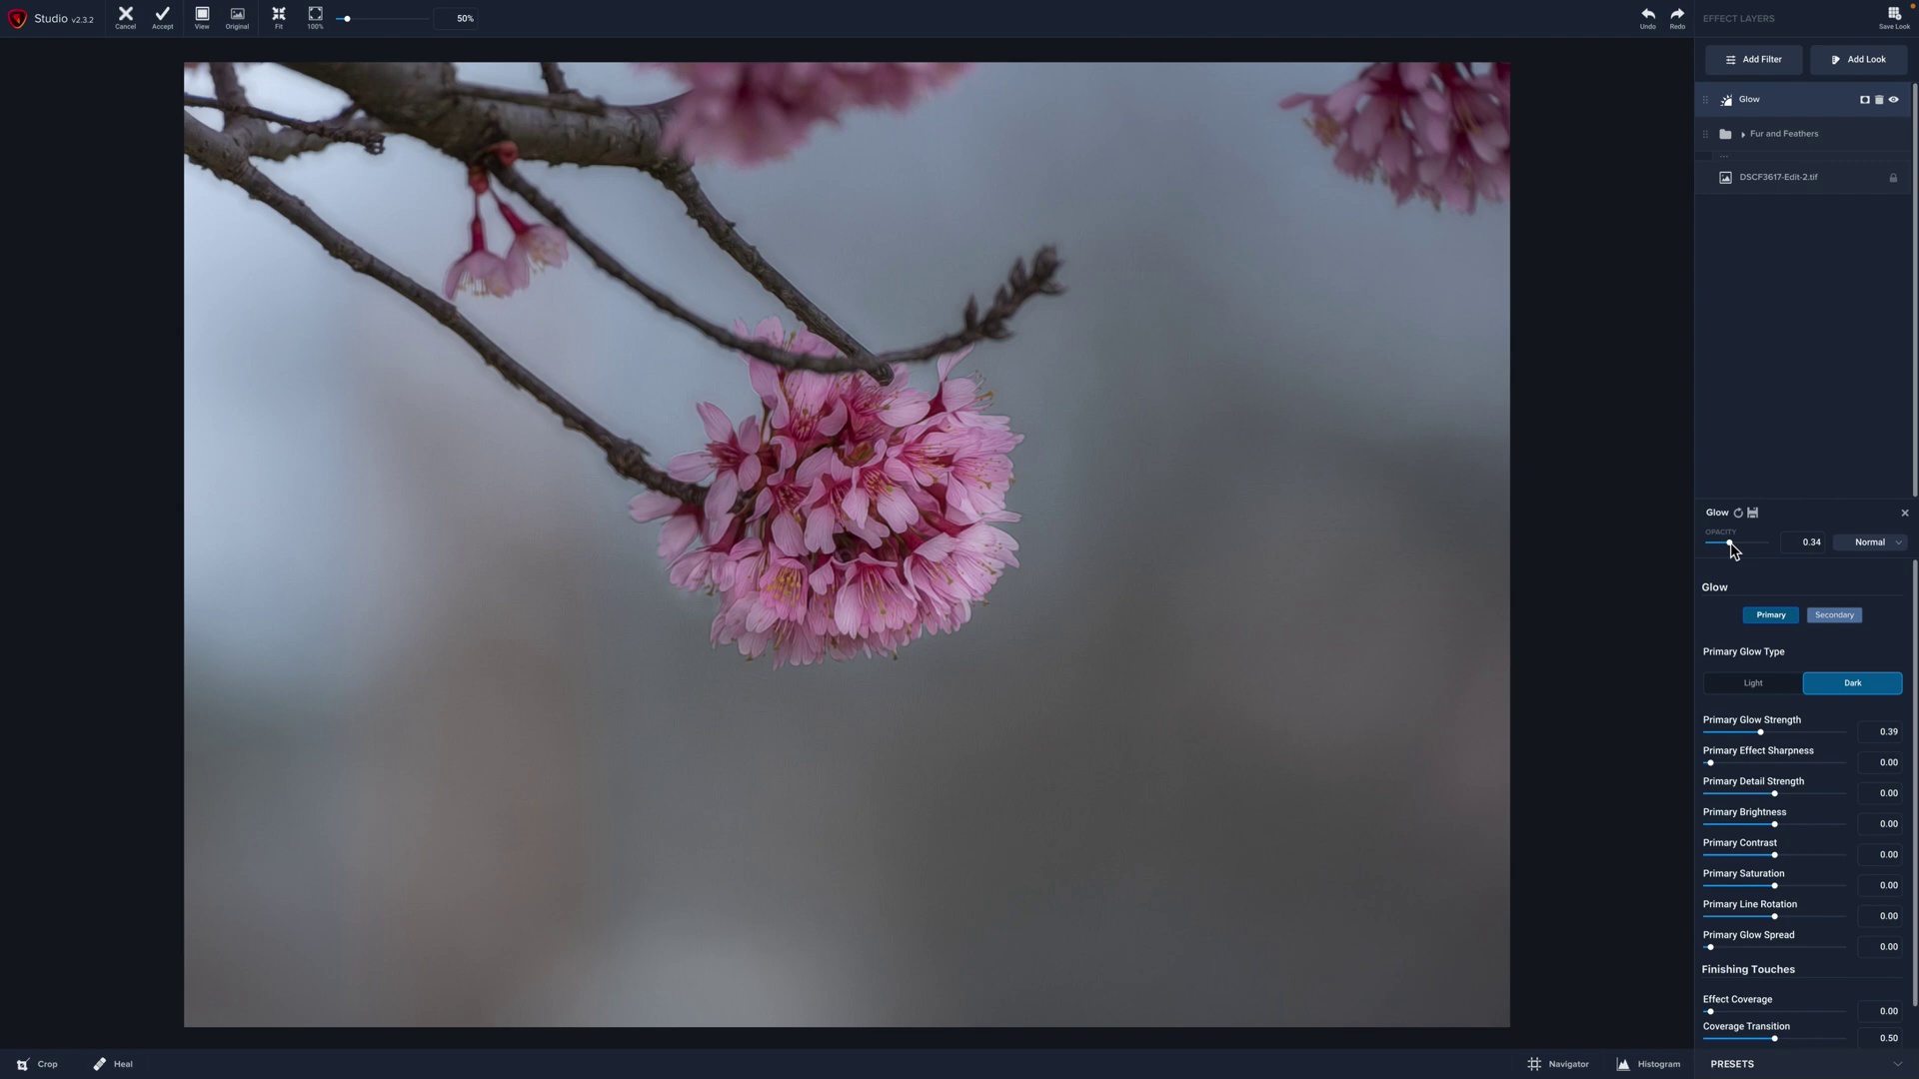
left_click_drag(1730, 543, 1726, 543)
scroll(1824, 905, "down", 2)
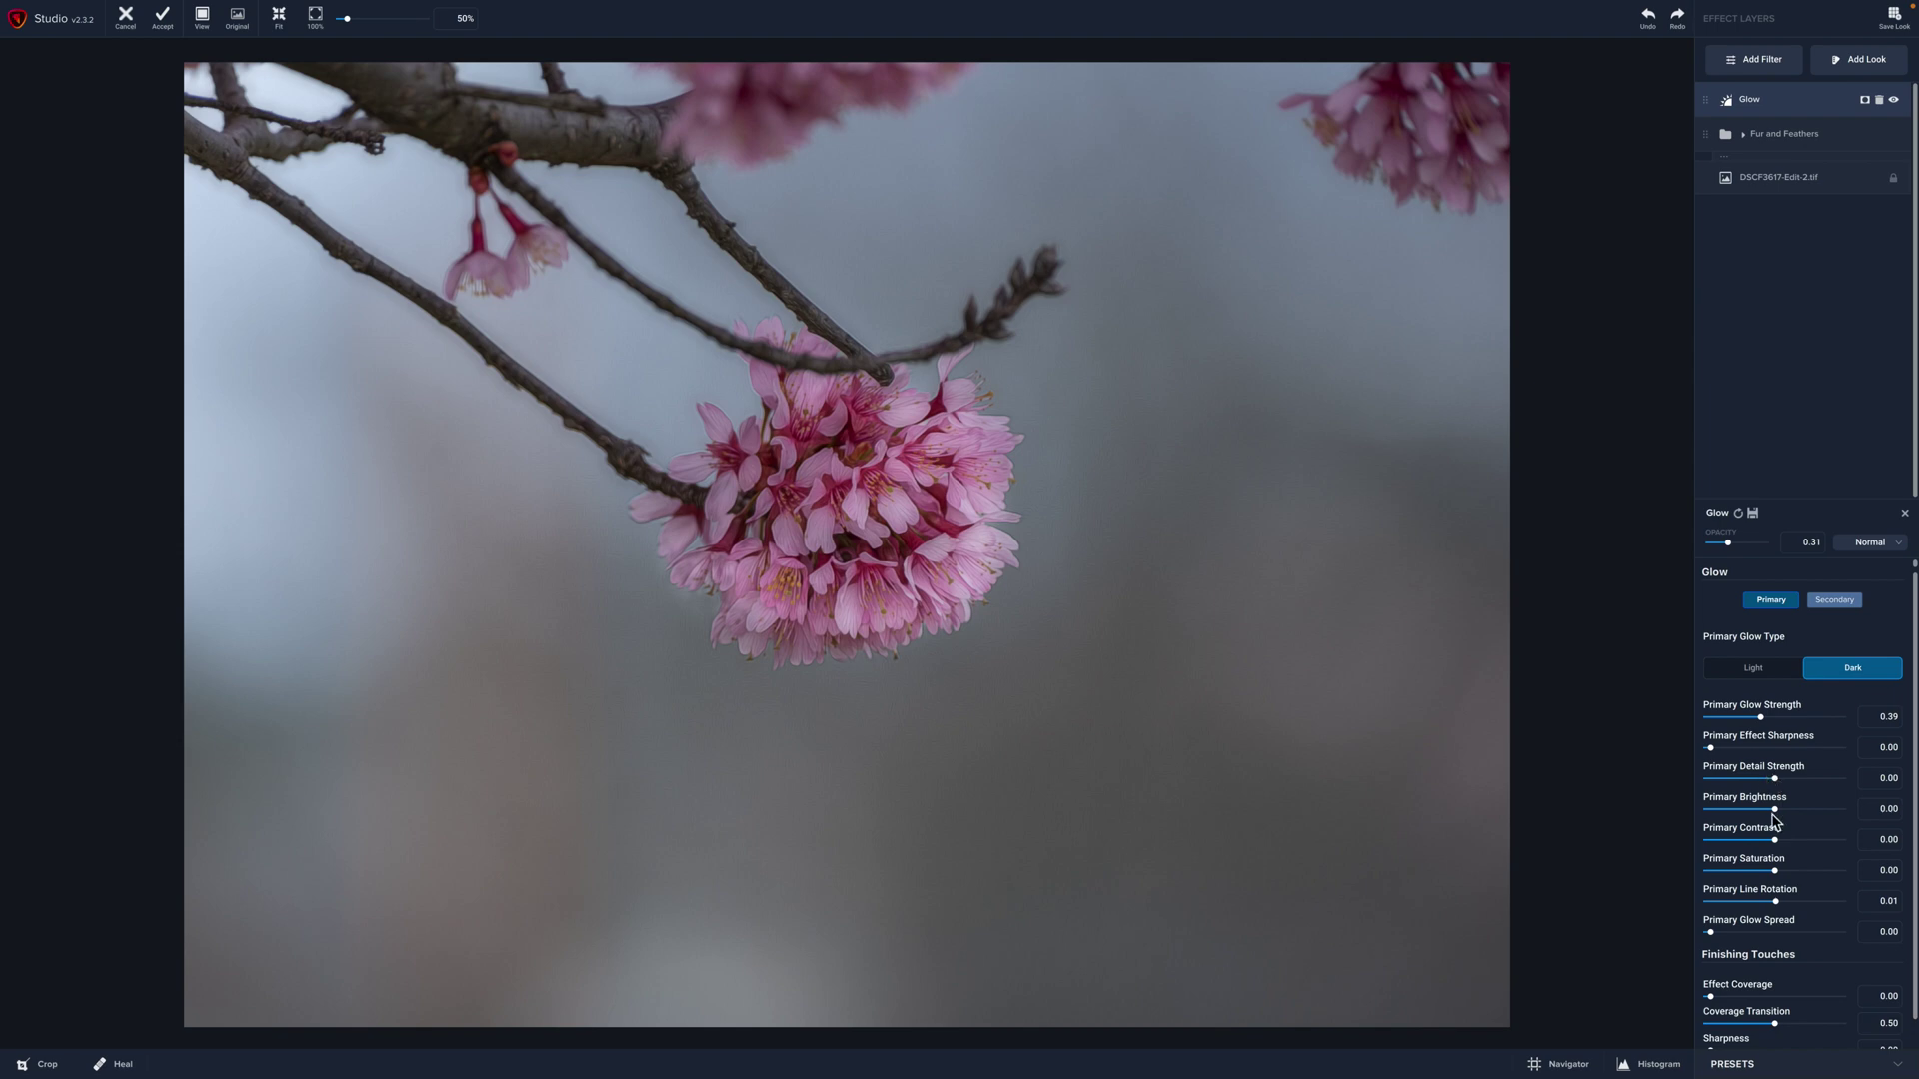
scroll(1816, 982, "down", 2)
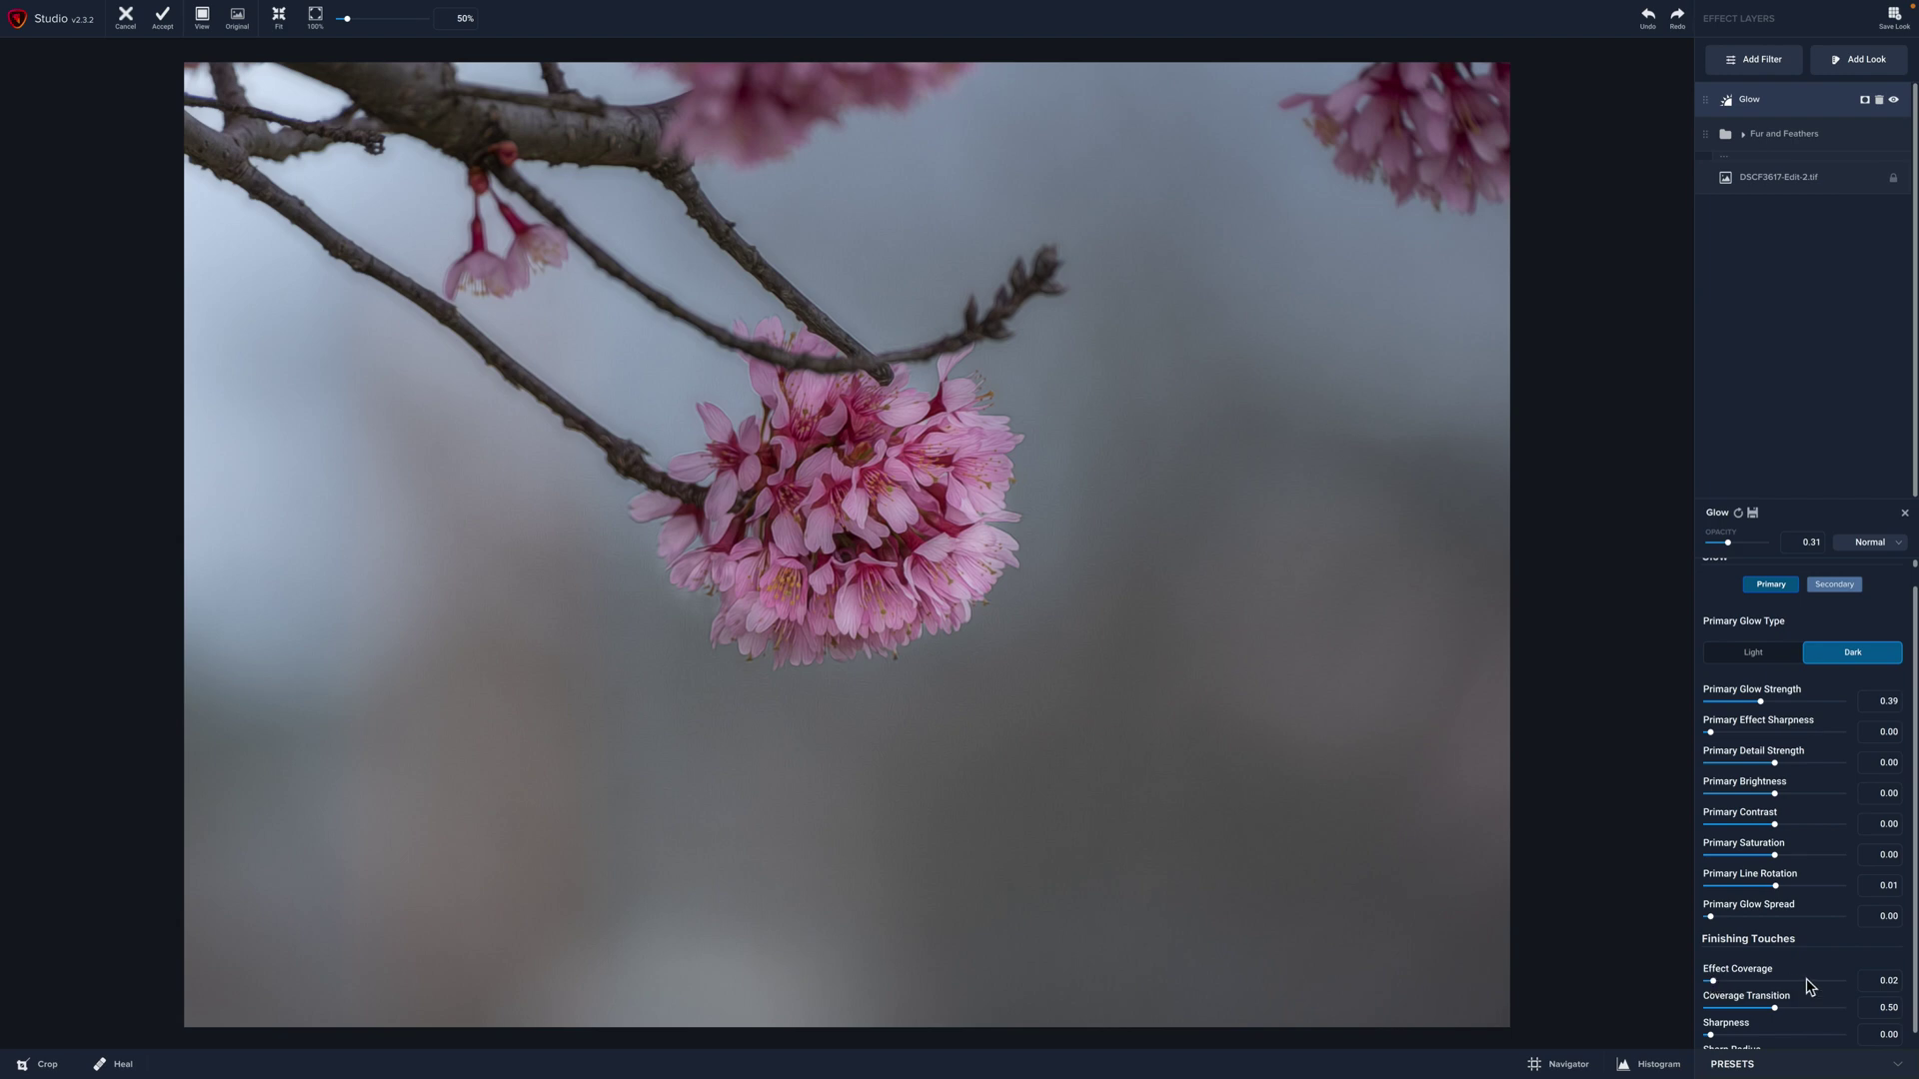
scroll(1810, 986, "down", 1)
scroll(1915, 834, "down", 1)
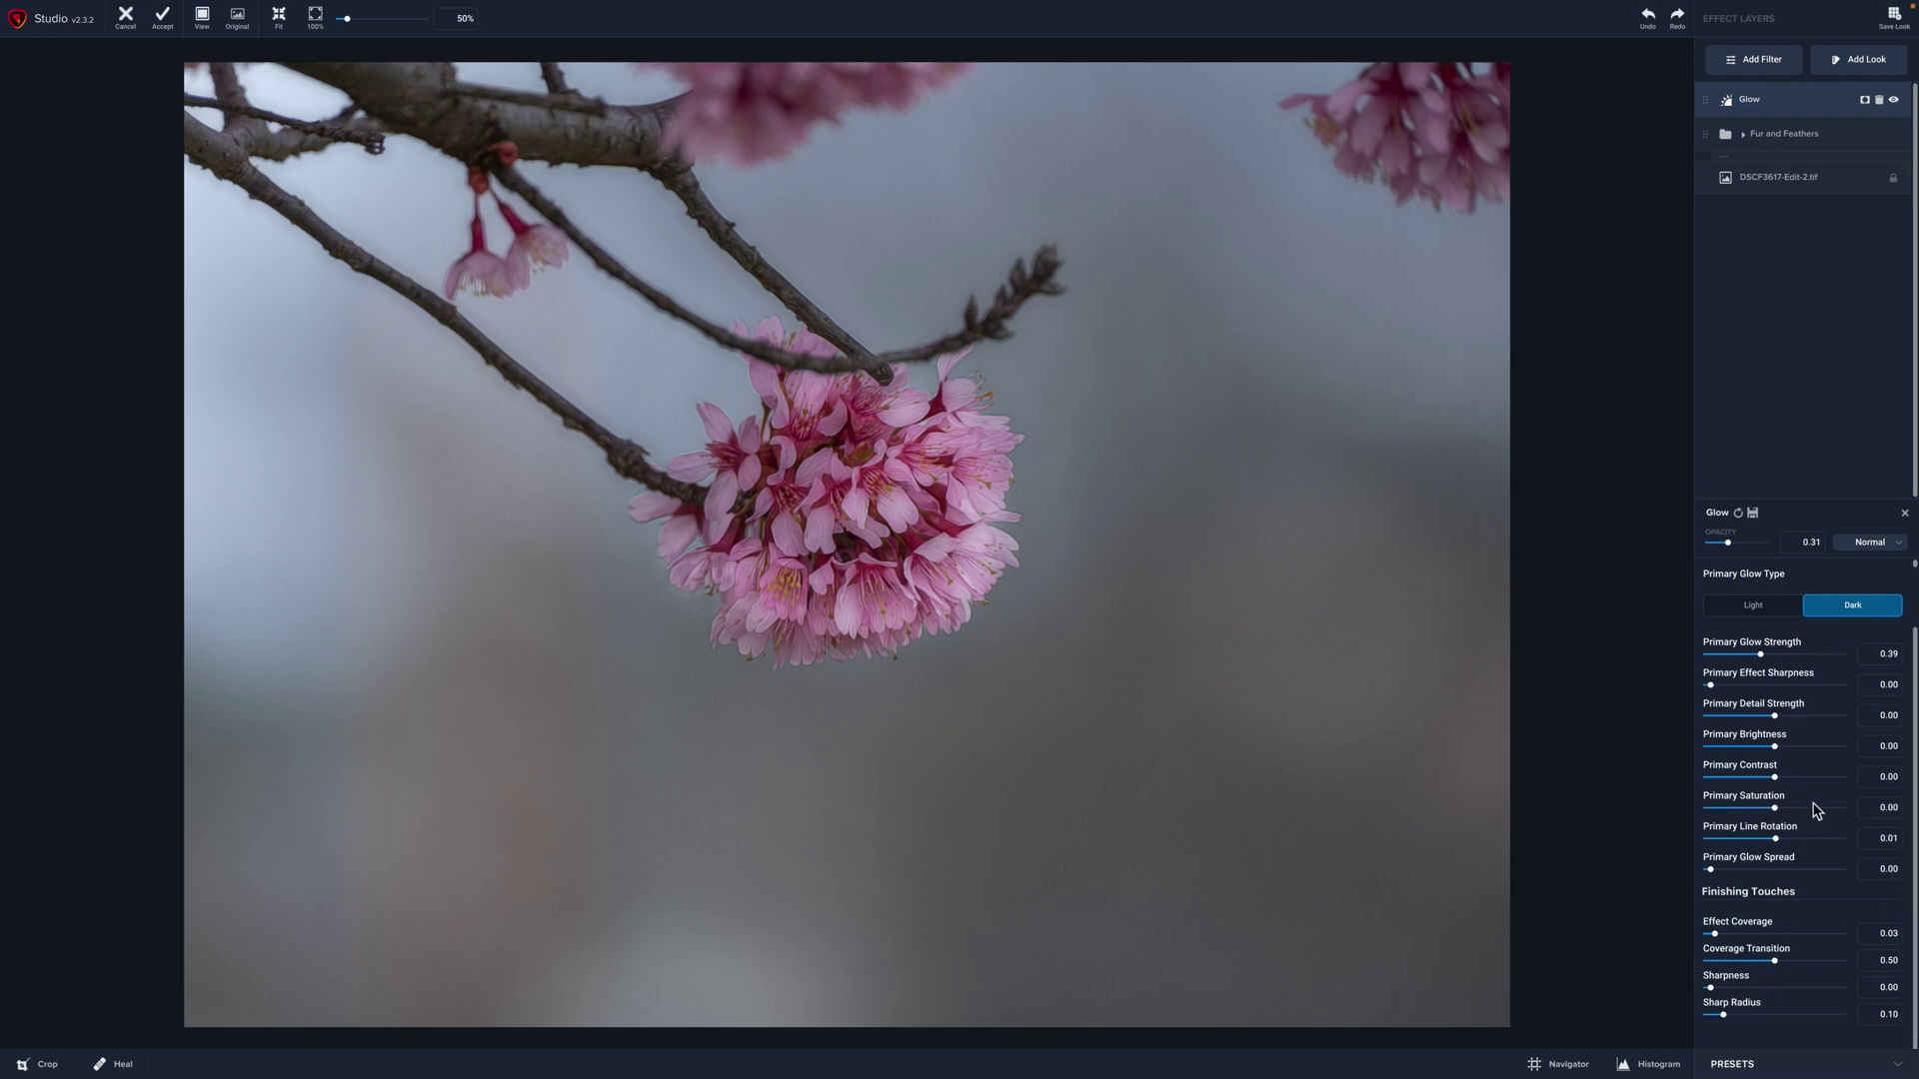
scroll(1816, 811, "up", 1)
scroll(1914, 709, "up", 1)
scroll(1914, 704, "up", 2)
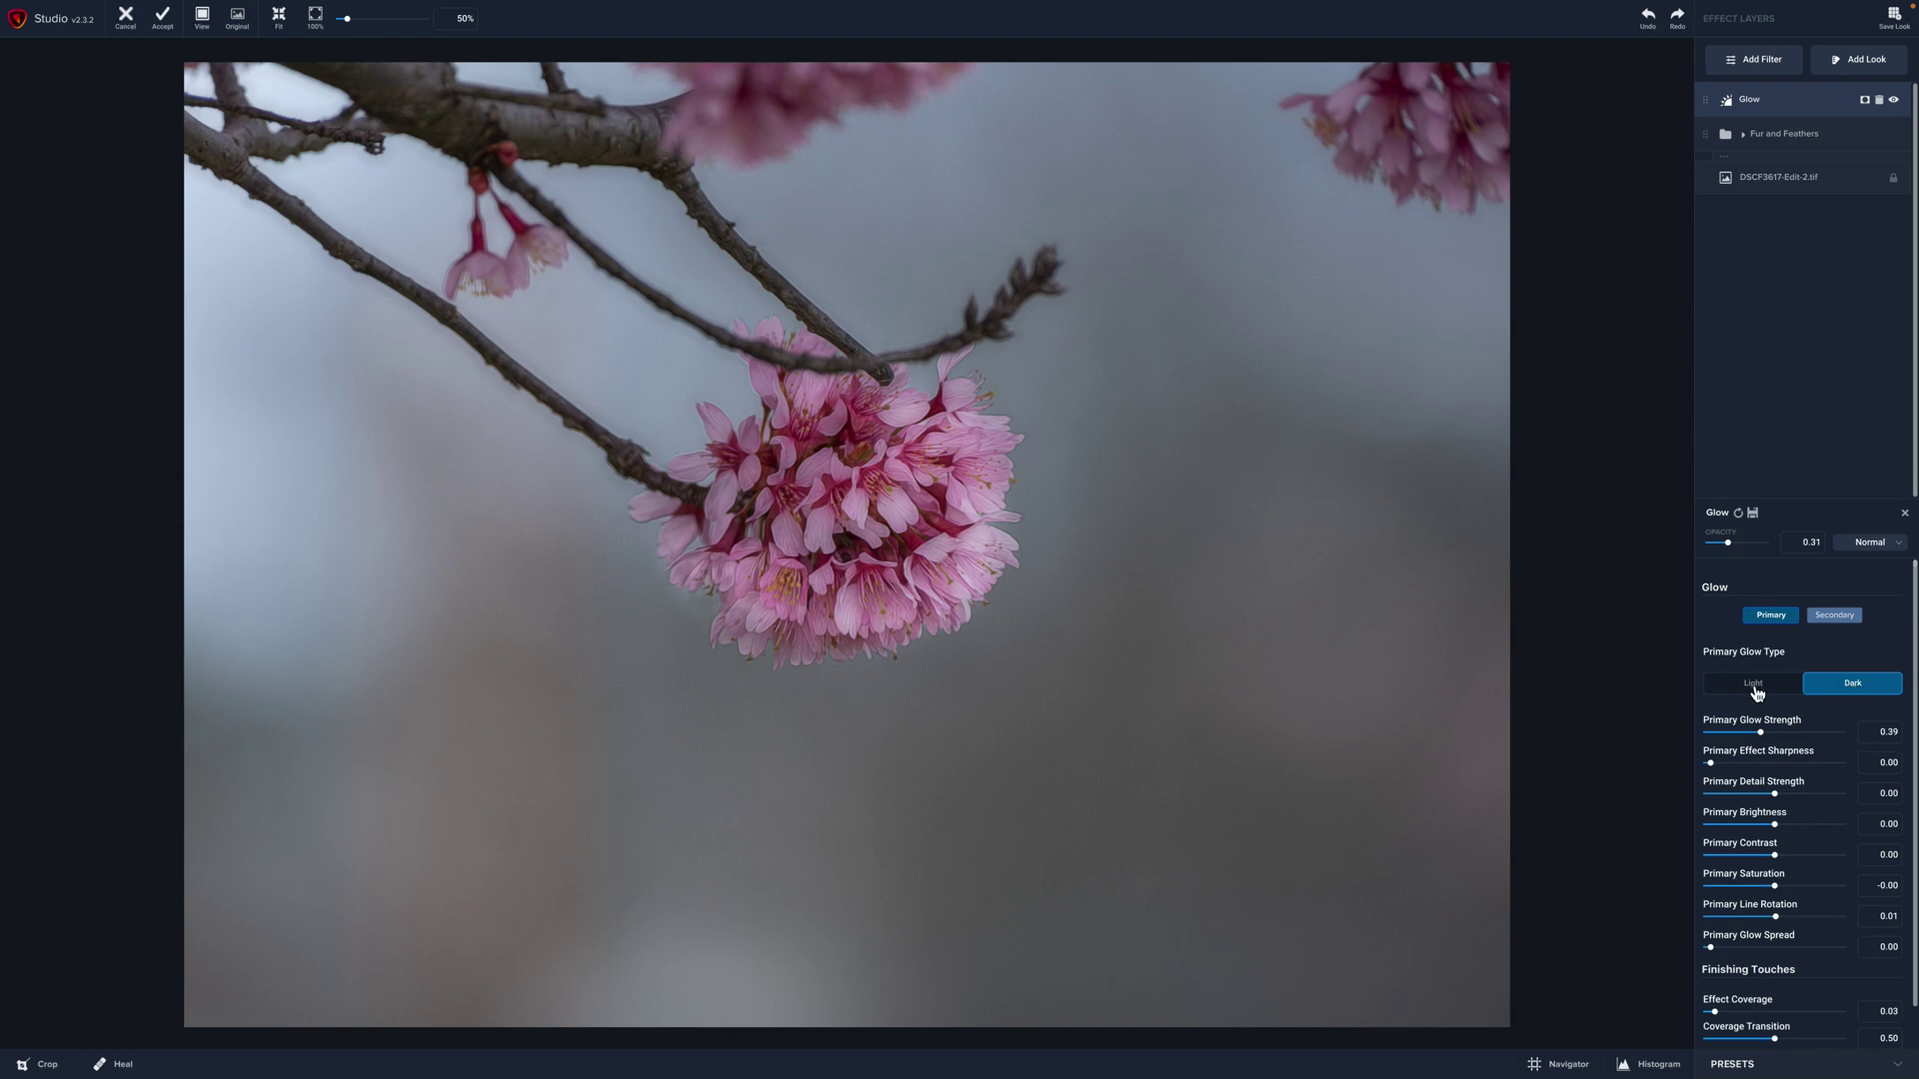
left_click(1755, 688)
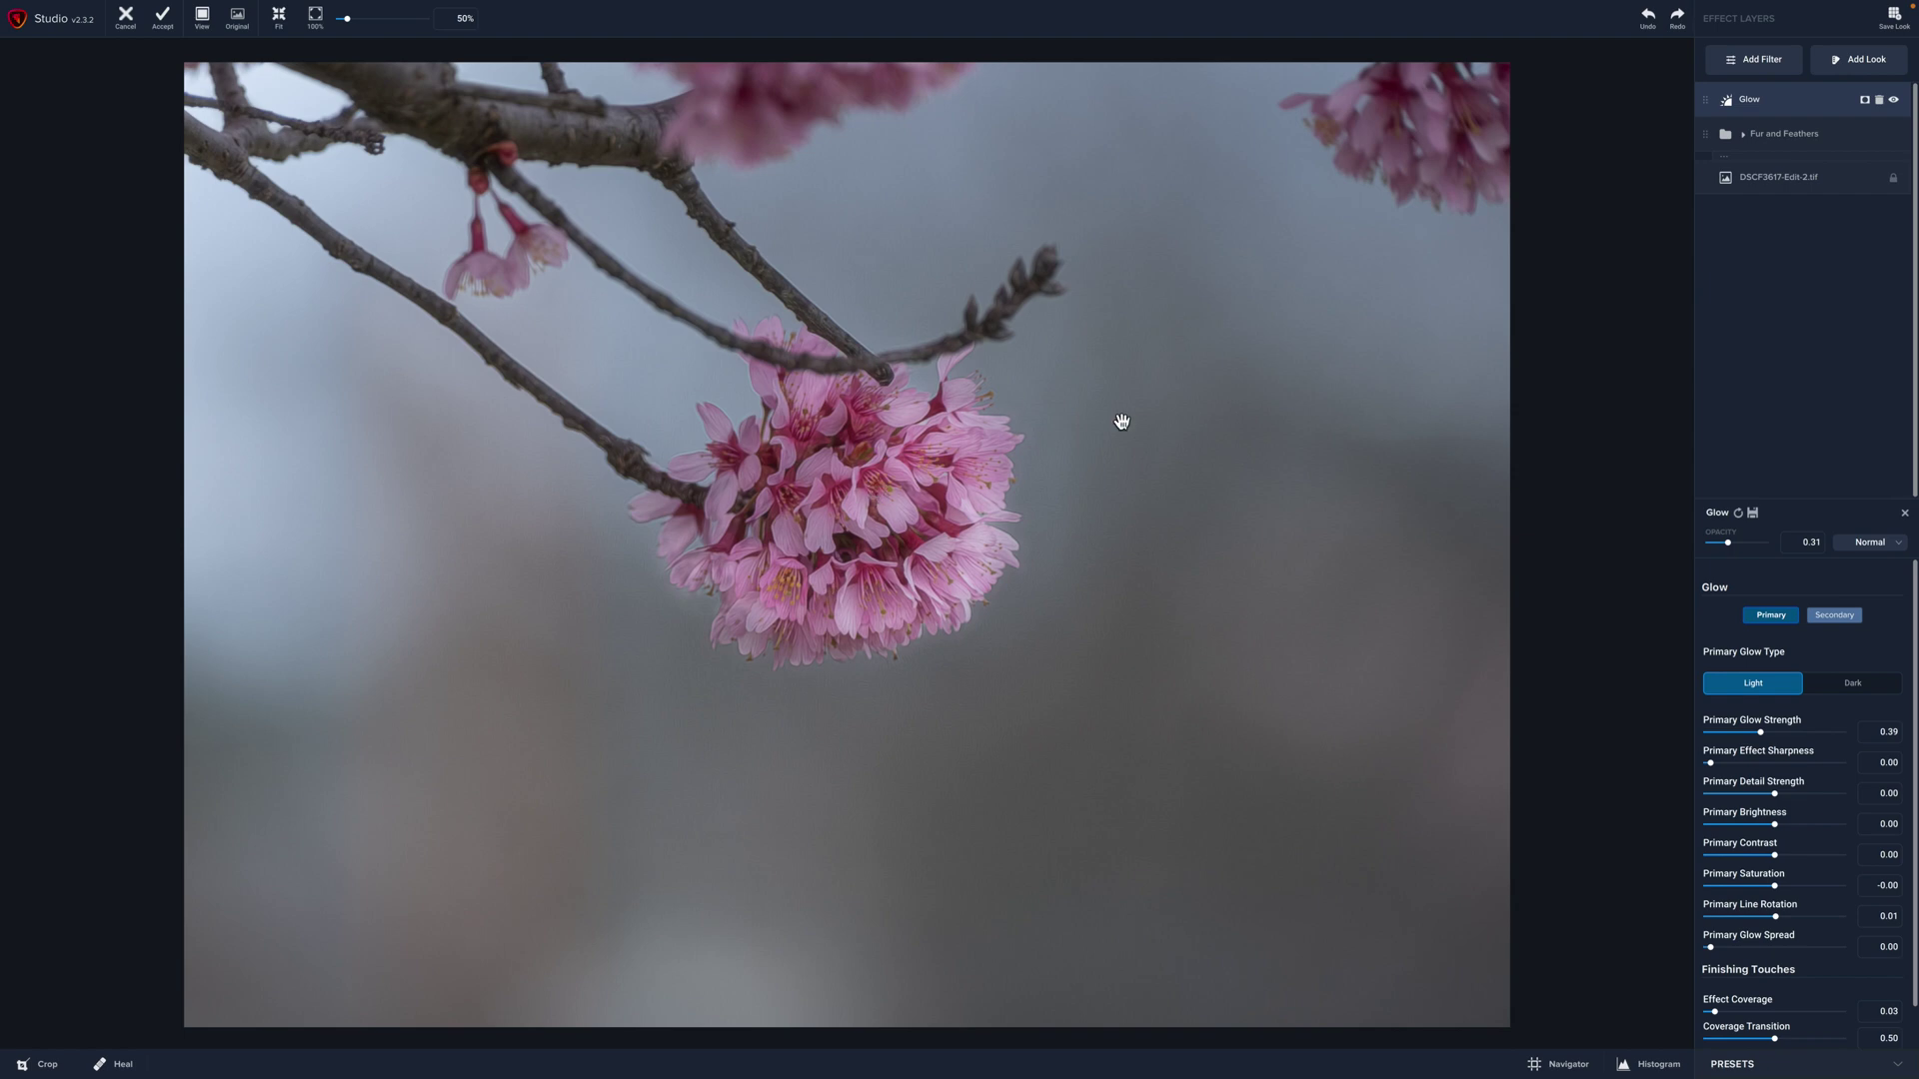
key("backslash")
key("backslash")
key("backslash")
left_click(1849, 696)
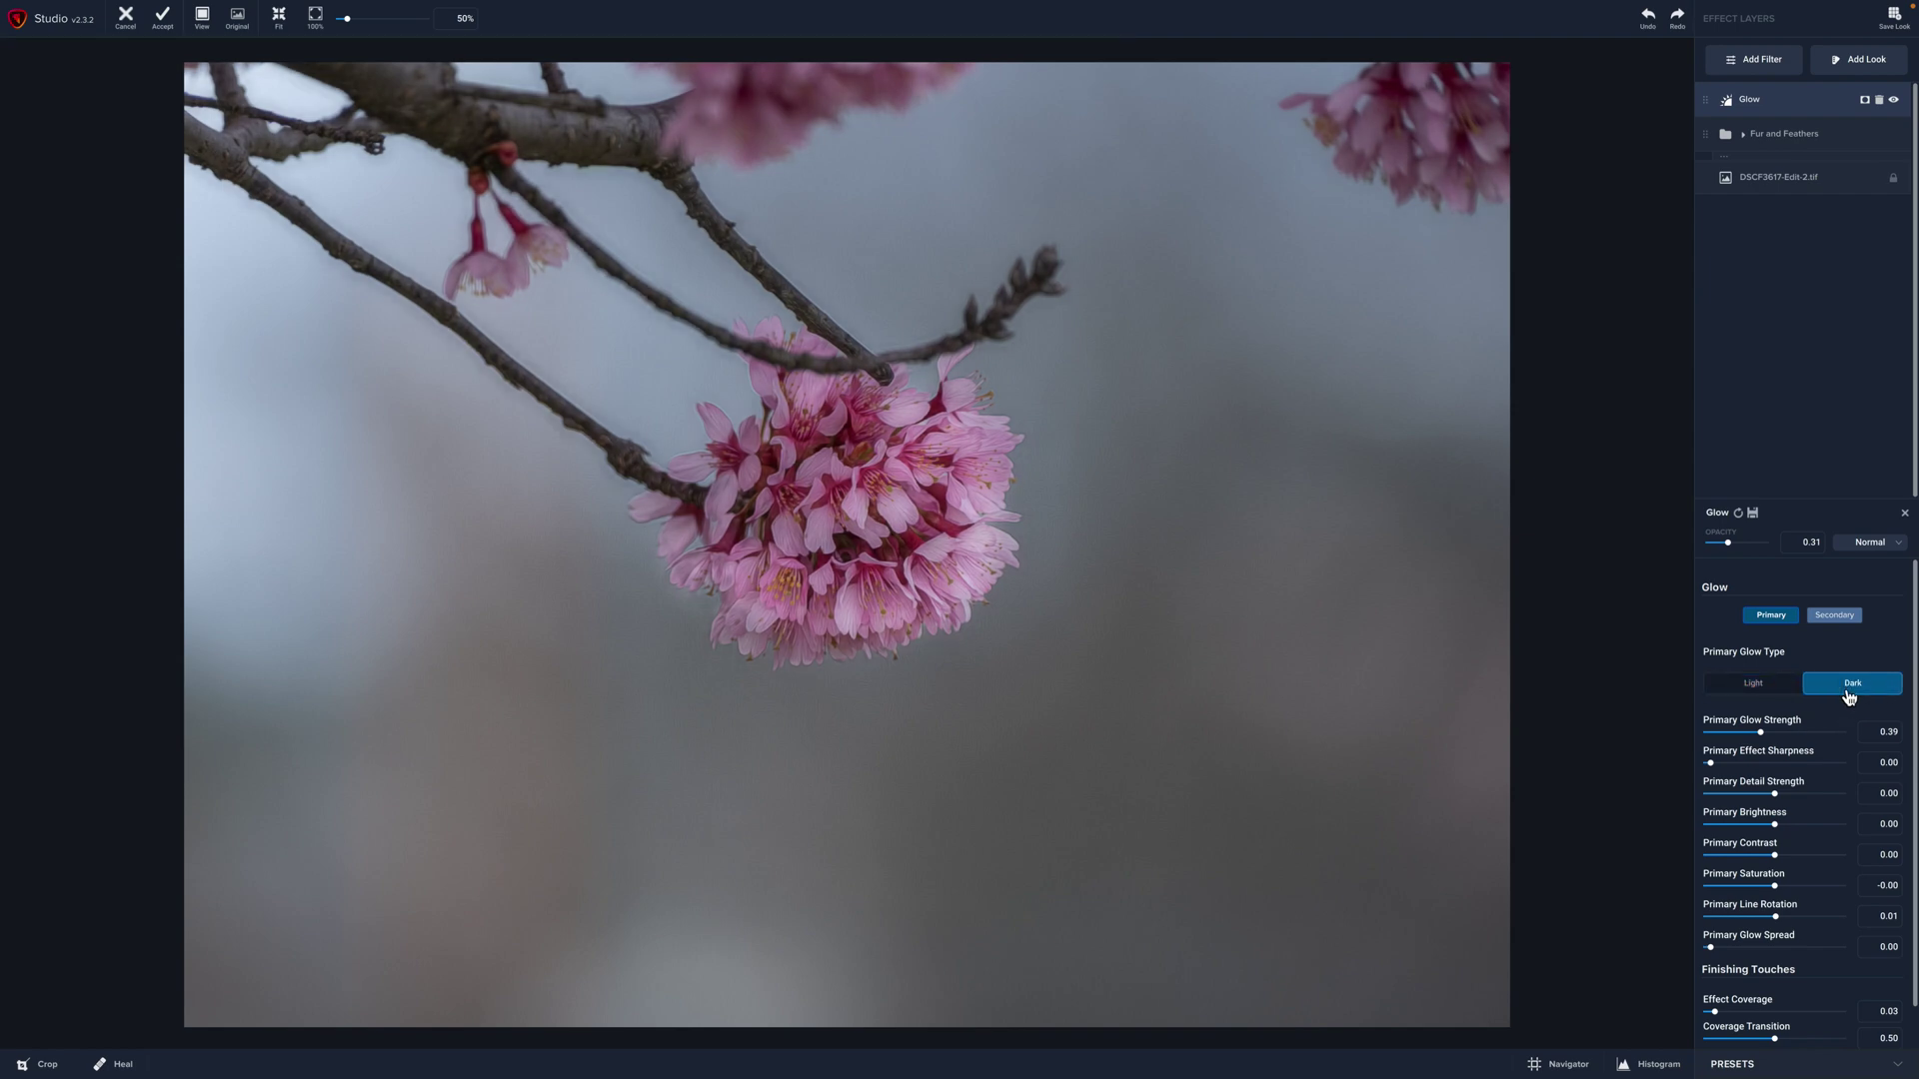
key("backslash")
key("backslash")
key("backslash")
key("backslash")
Add a Texture filter using the Pink Moon texture, found by searching 'pink', at about 0.14 opacity.
left_click(1770, 66)
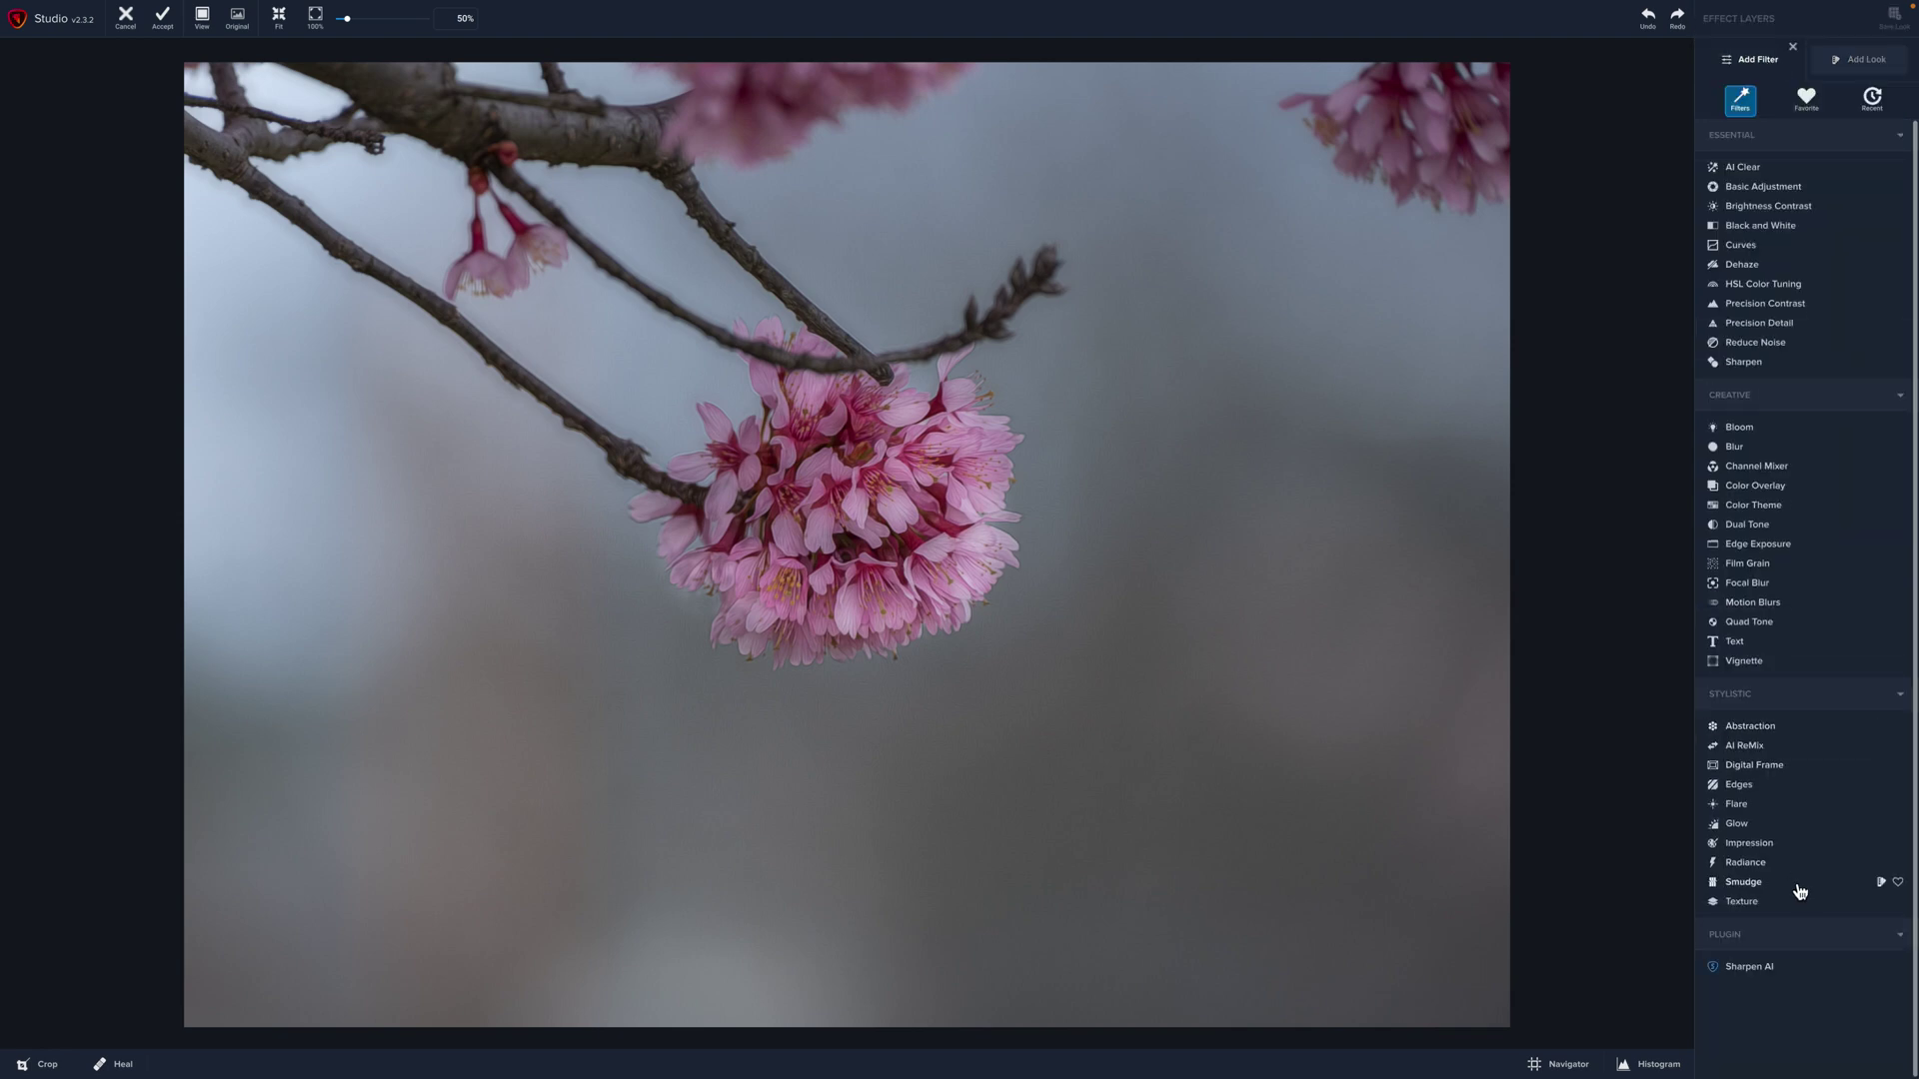
left_click(1741, 901)
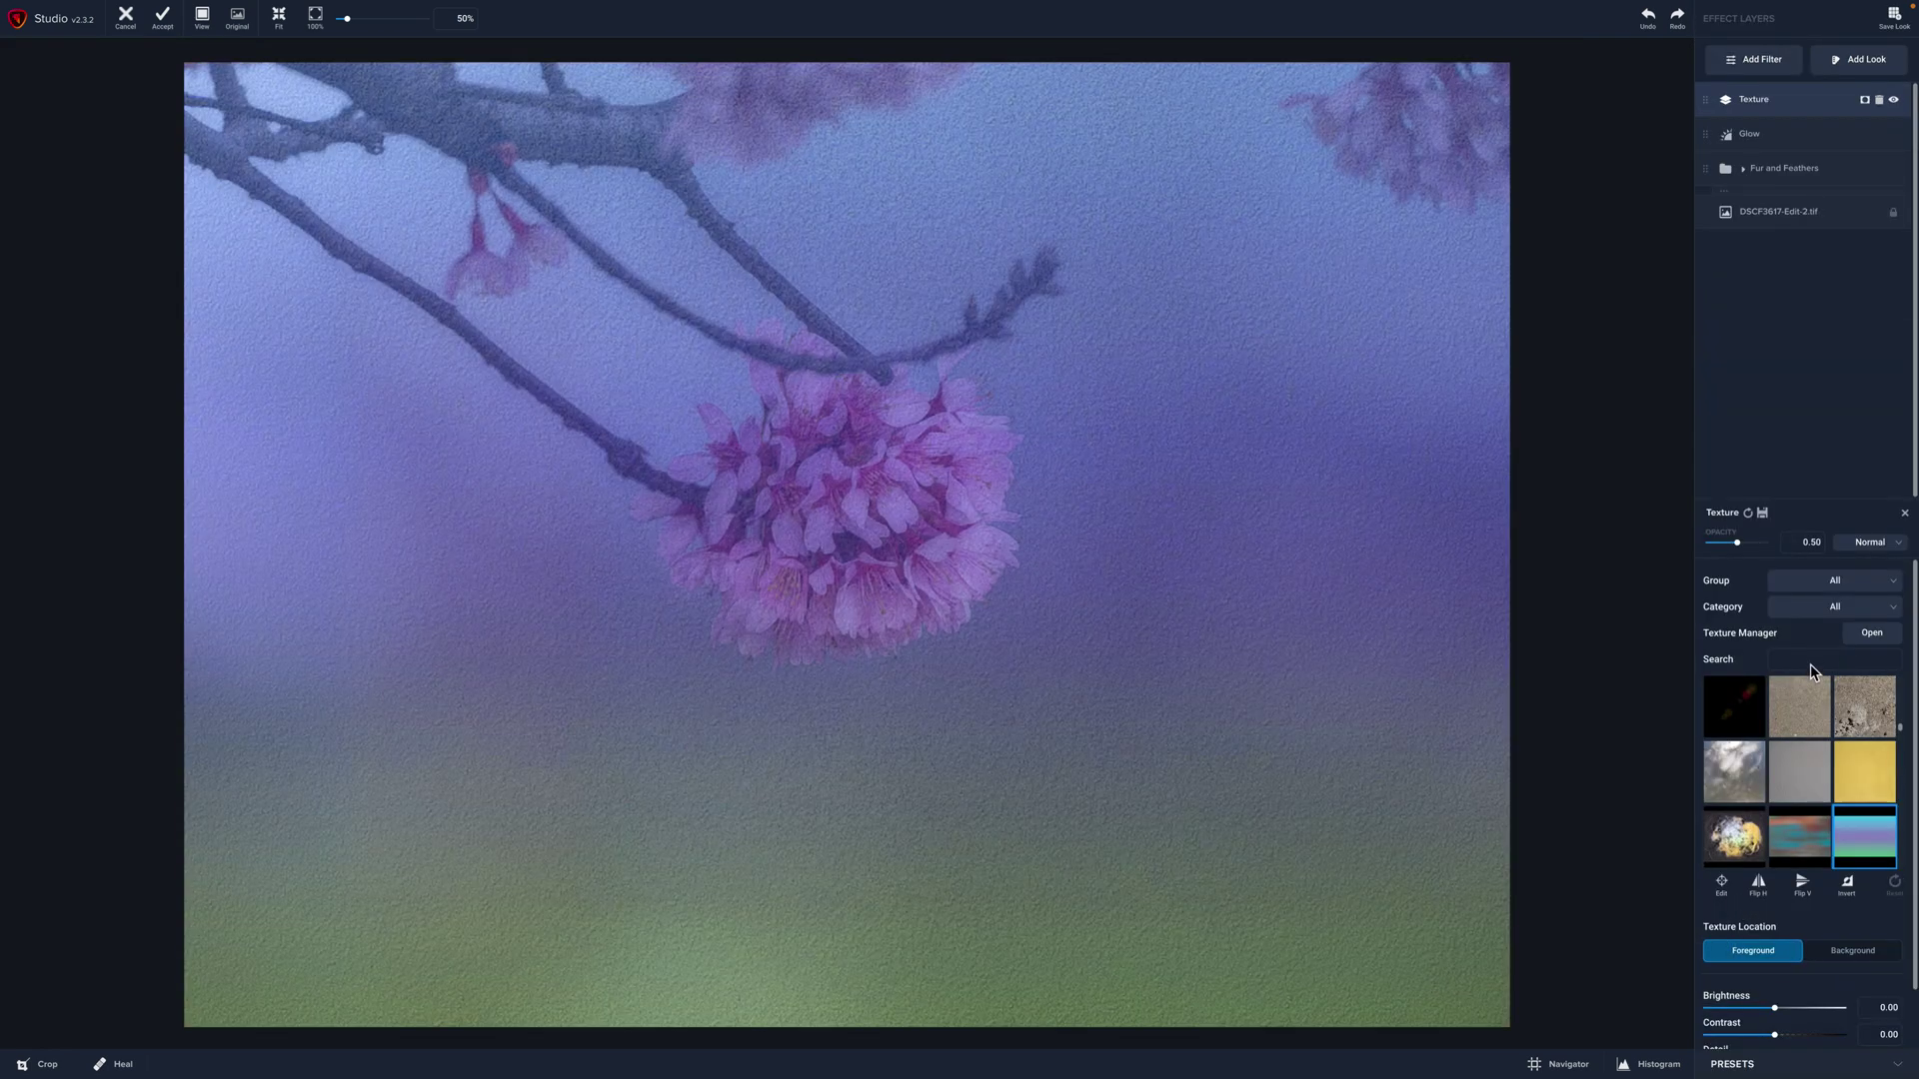
left_click(1811, 668)
type("pink")
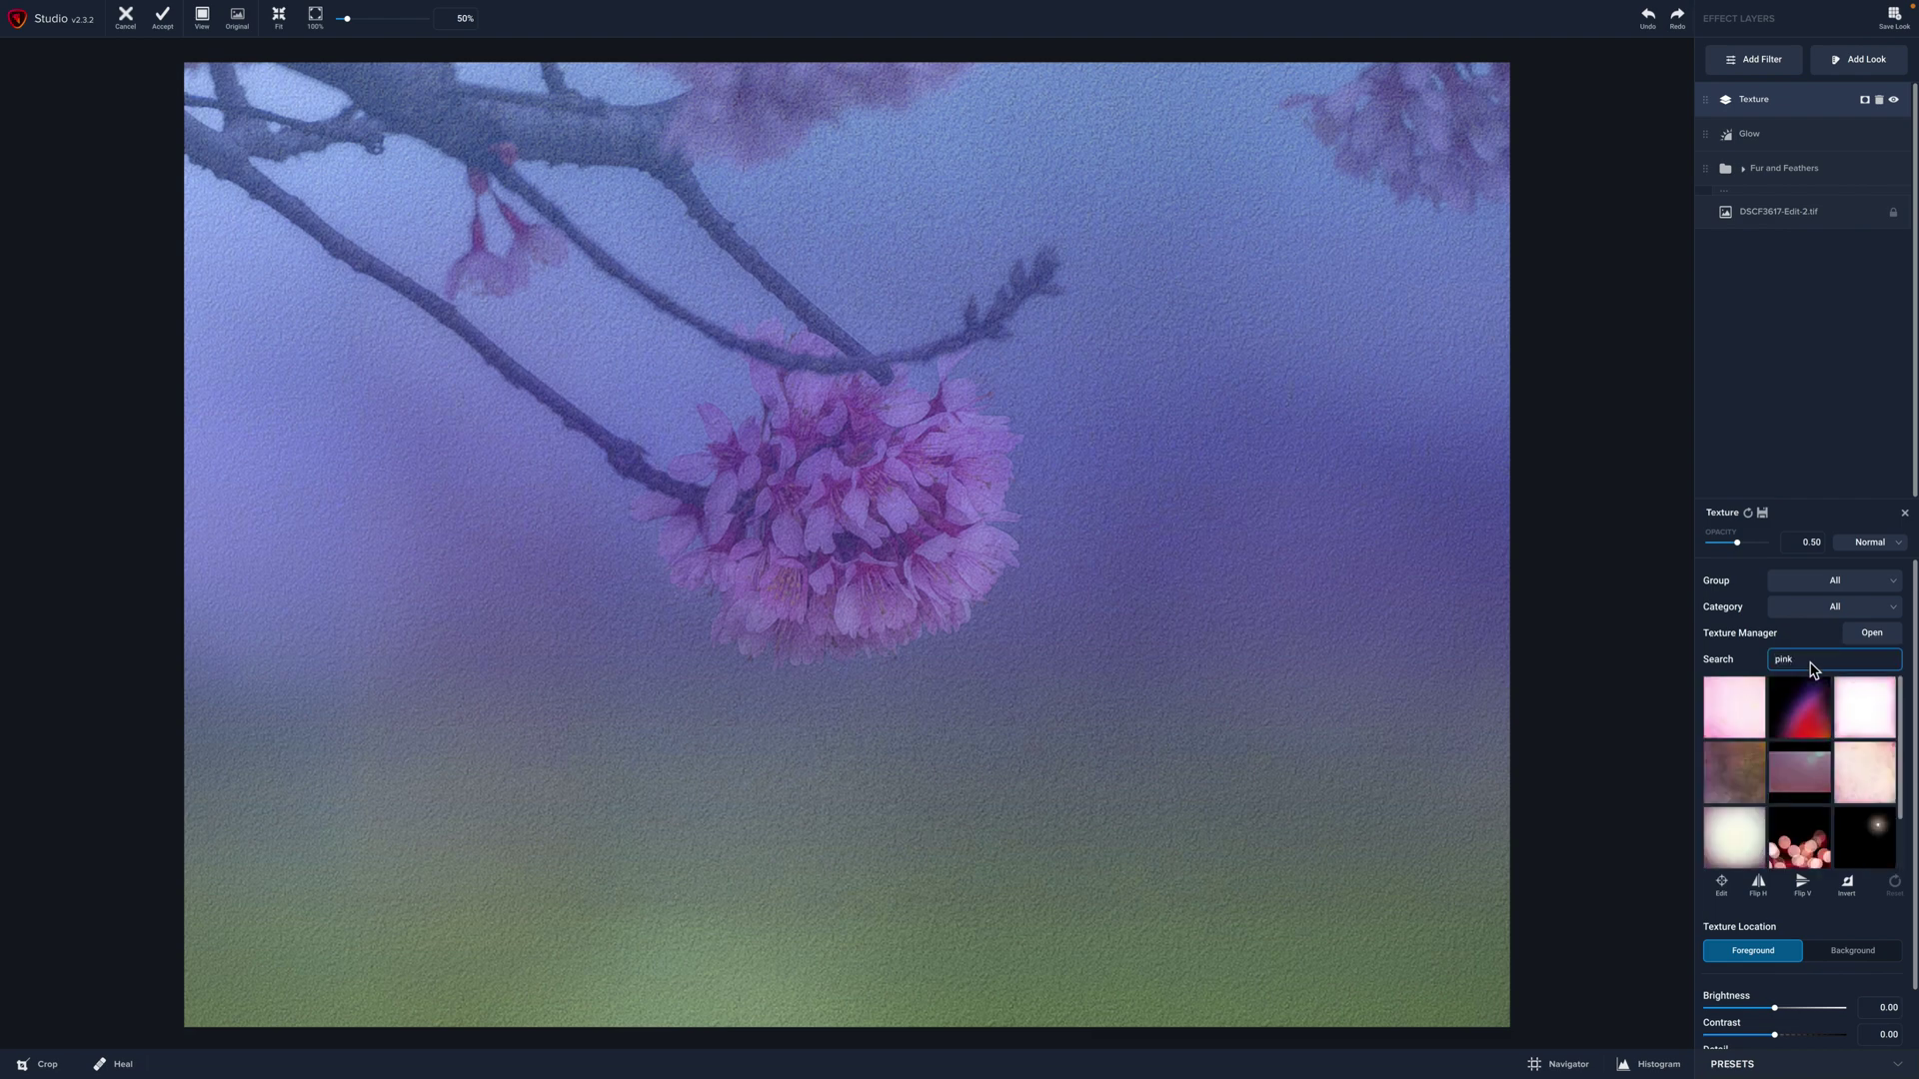
left_click(1875, 713)
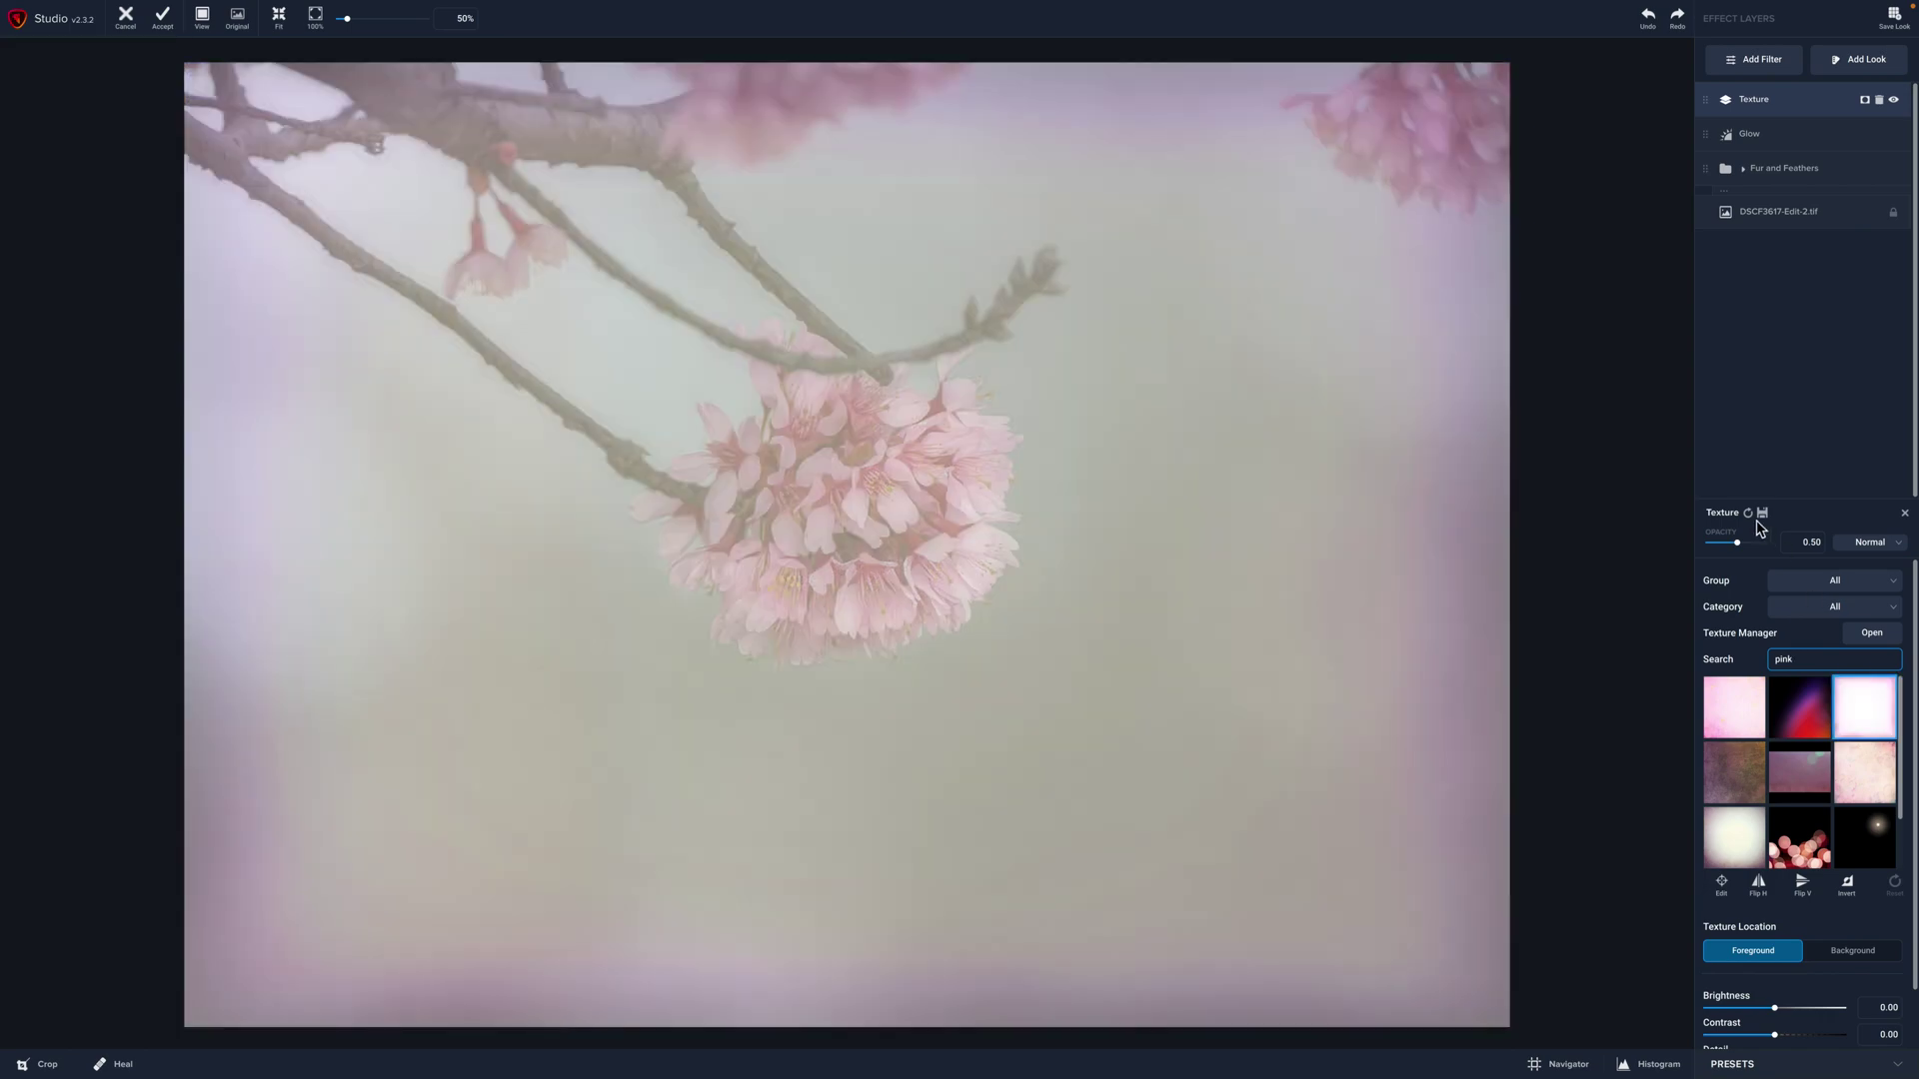
left_click_drag(1736, 543, 1720, 545)
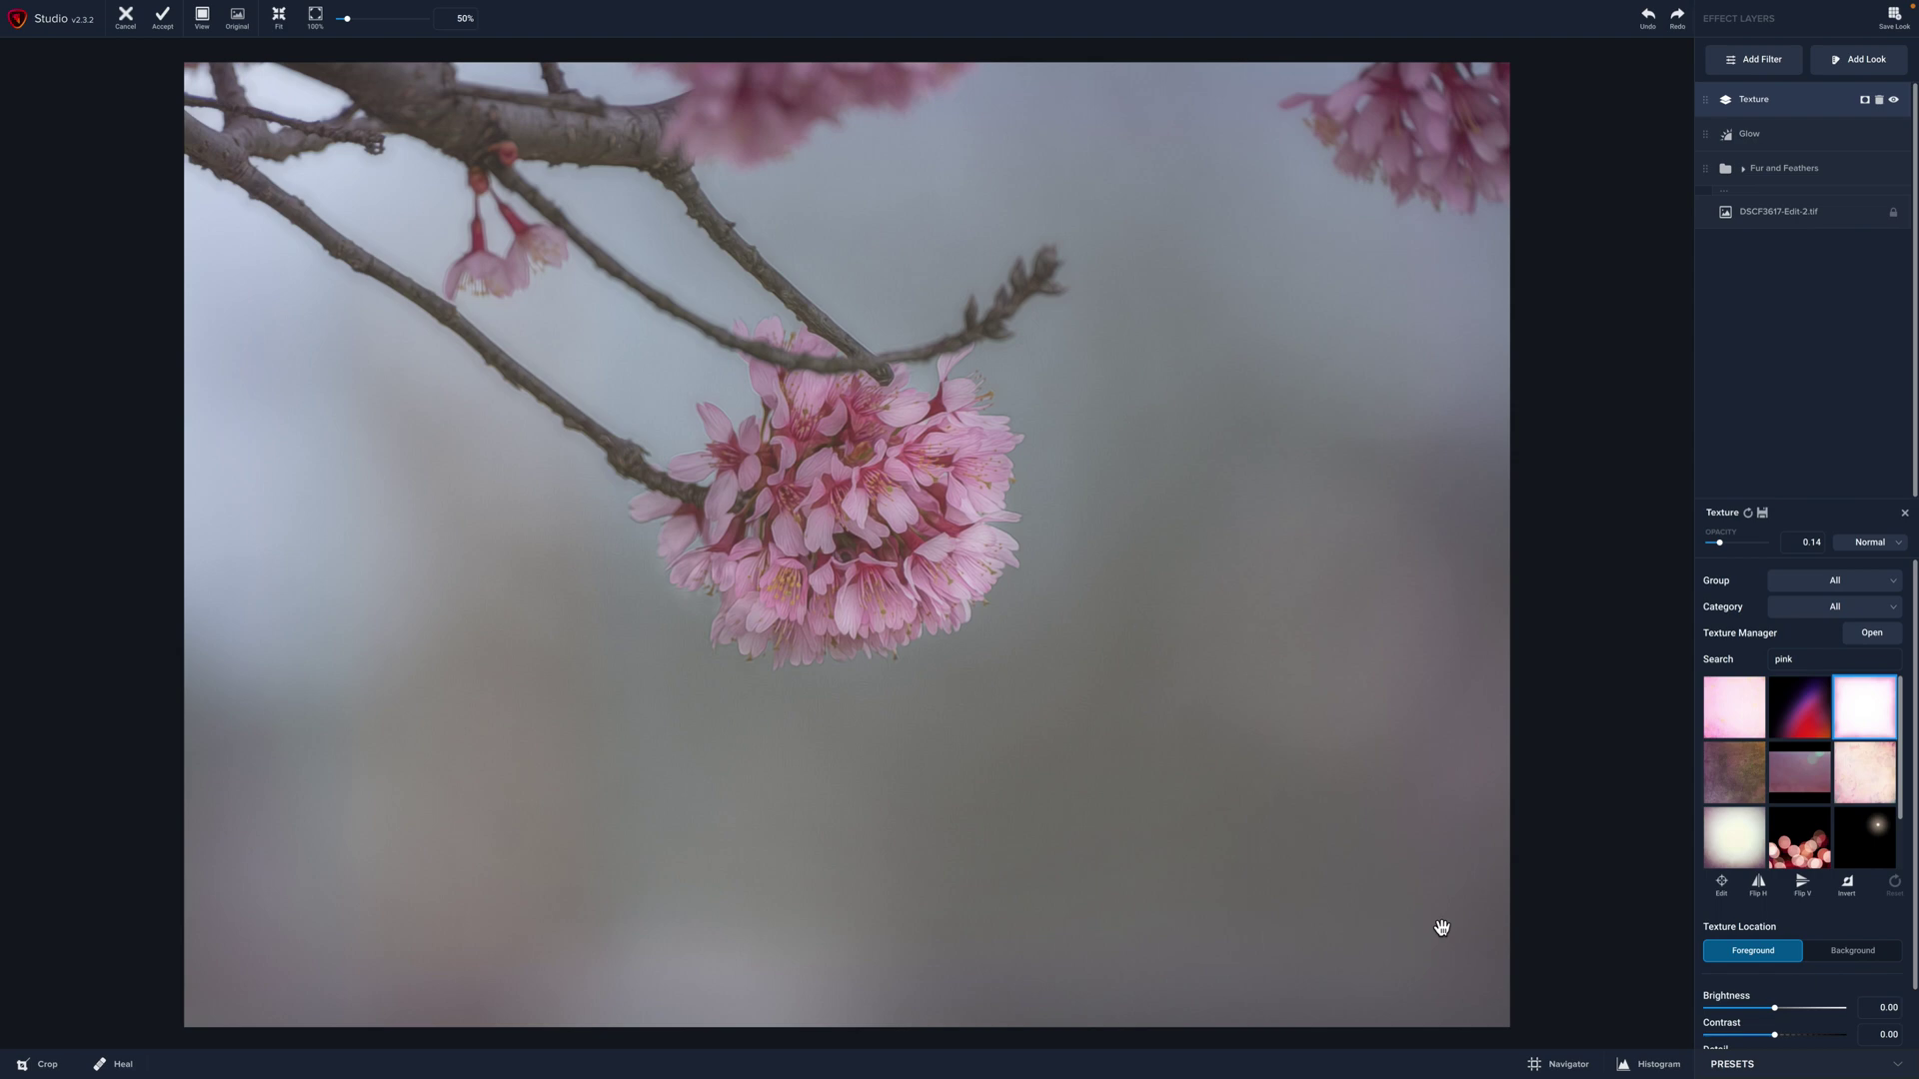
Brush a mask on the Texture layer keeping the pink texture off the central blossom cluster.
left_click(1867, 101)
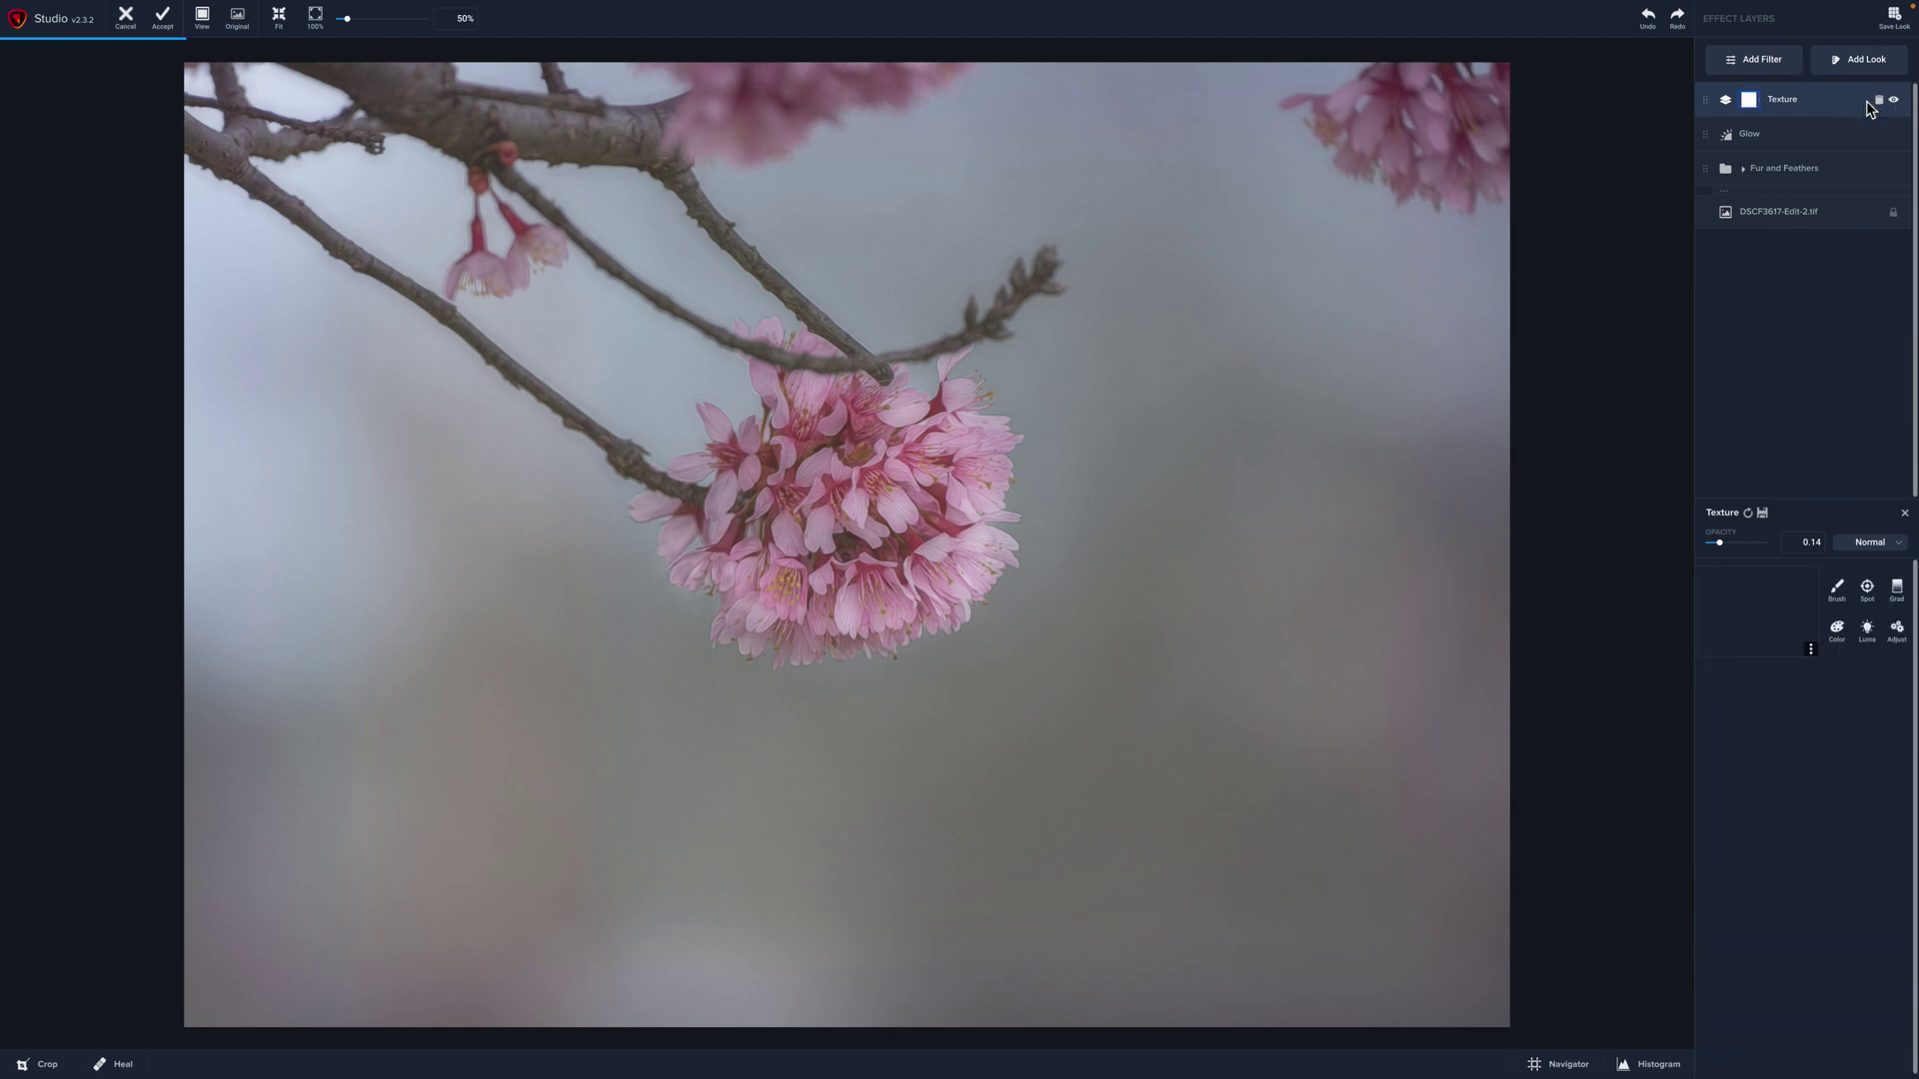
left_click(1836, 596)
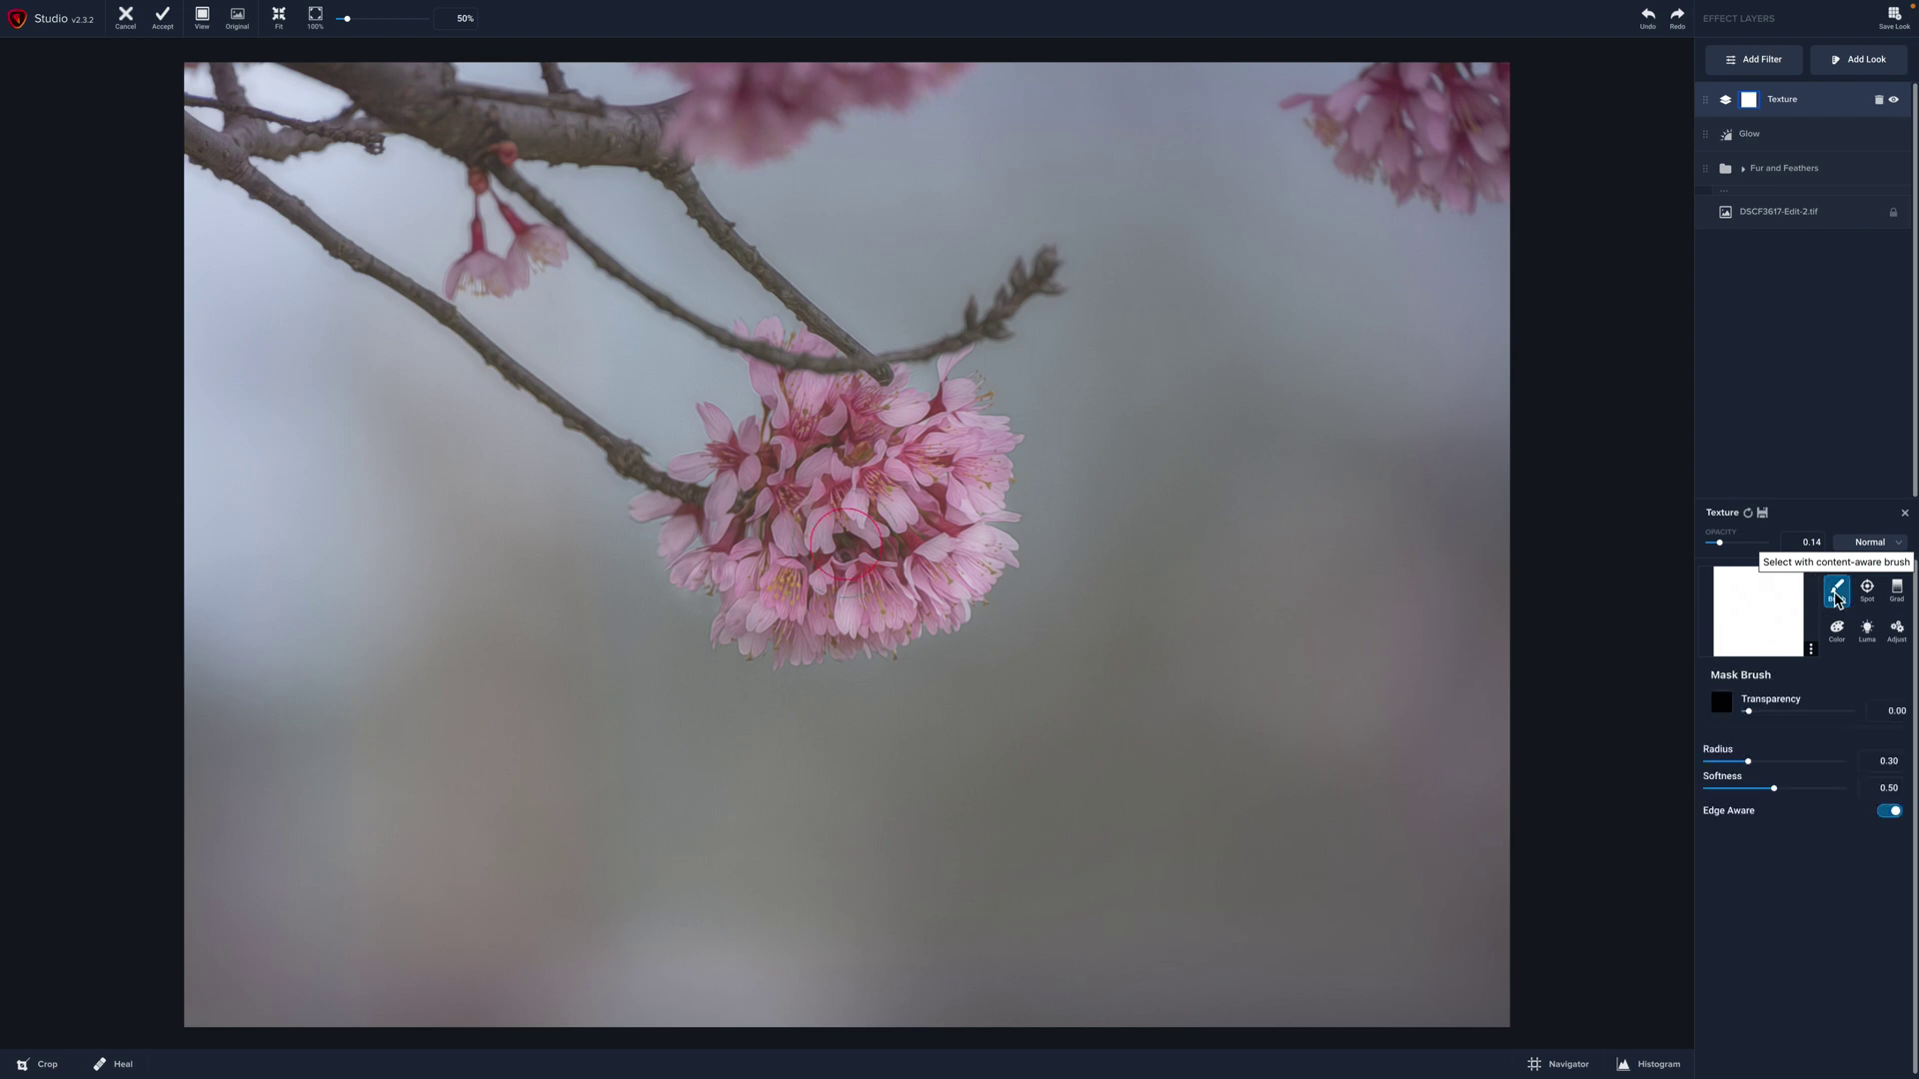
left_click(1778, 711)
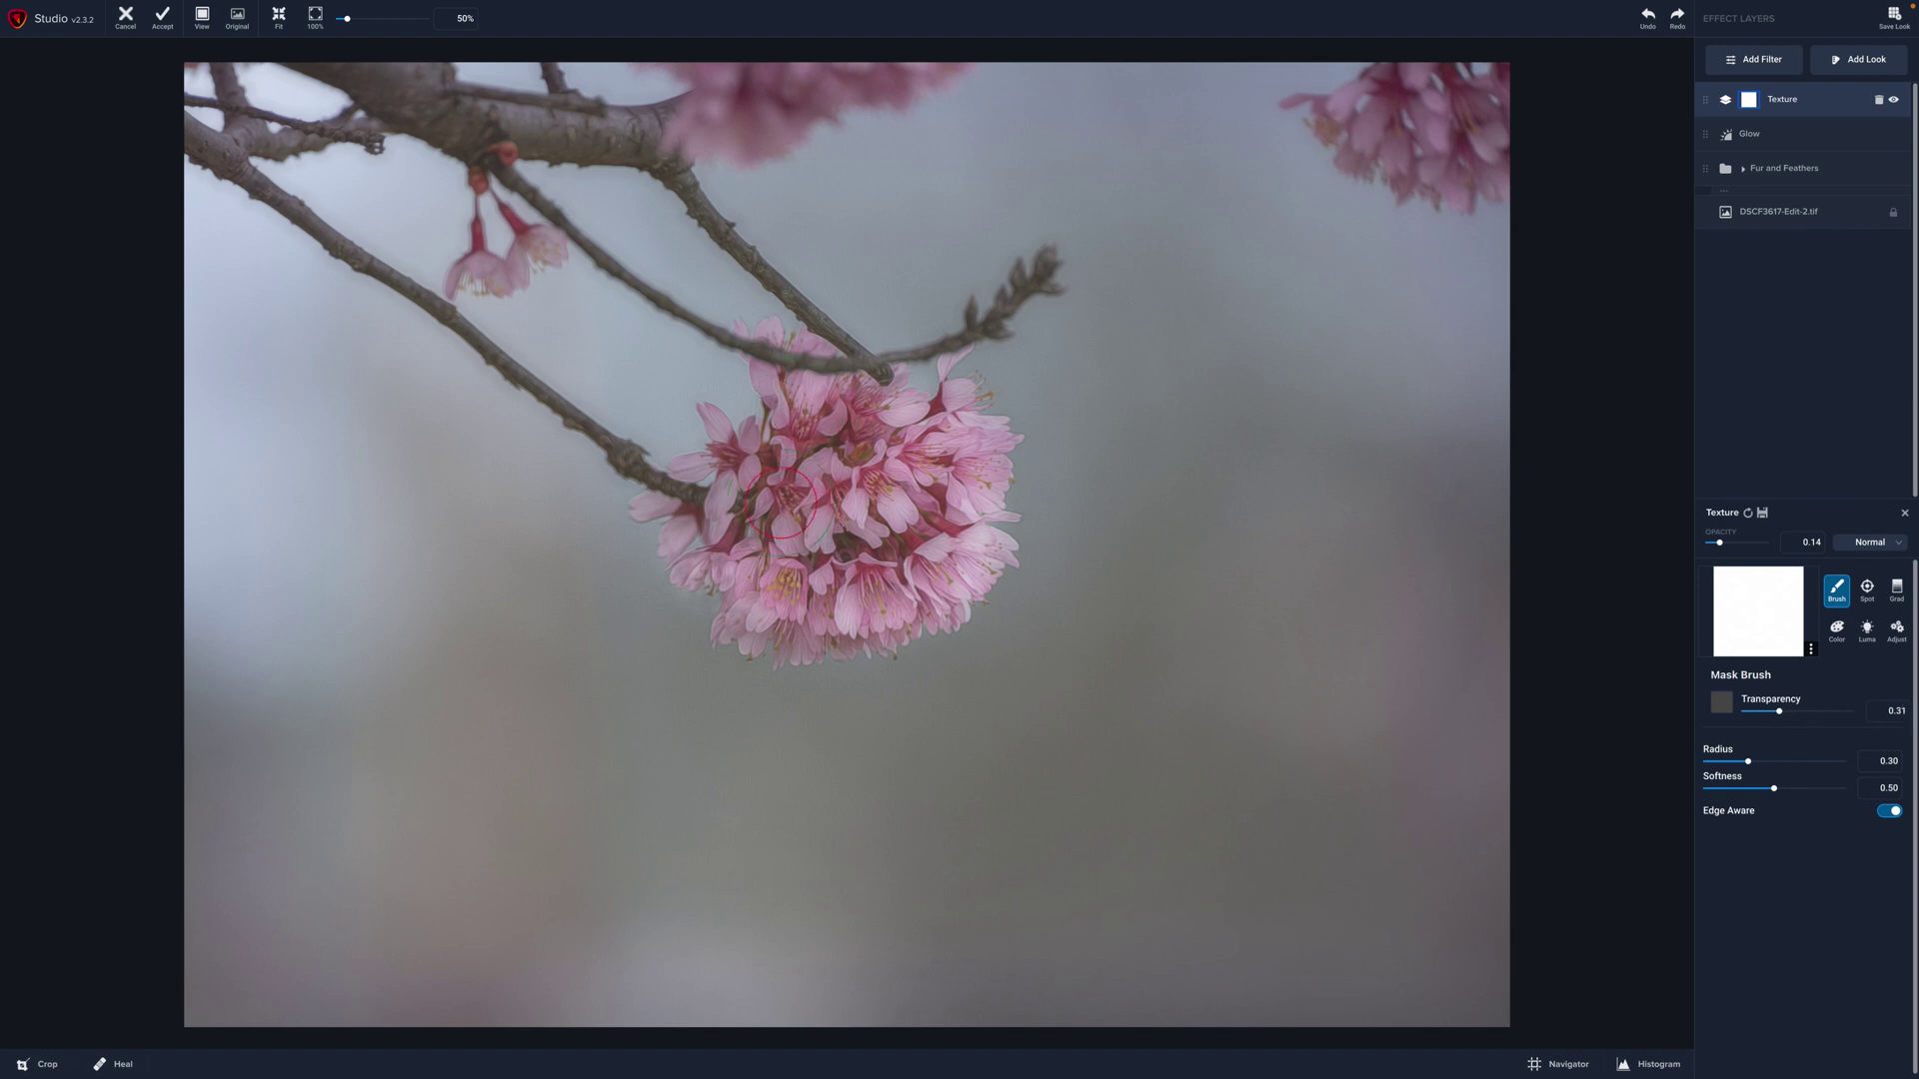
mouse_move(804, 514)
left_mouse_down()
mouse_move(761, 478)
mouse_move(775, 505)
mouse_move(754, 508)
mouse_move(861, 483)
mouse_move(819, 443)
mouse_move(824, 409)
mouse_move(861, 466)
mouse_move(915, 449)
mouse_move(963, 495)
mouse_move(926, 549)
mouse_move(847, 587)
mouse_move(749, 547)
mouse_move(781, 580)
mouse_move(840, 593)
mouse_move(920, 549)
mouse_move(913, 434)
mouse_move(842, 436)
mouse_move(839, 482)
left_mouse_up()
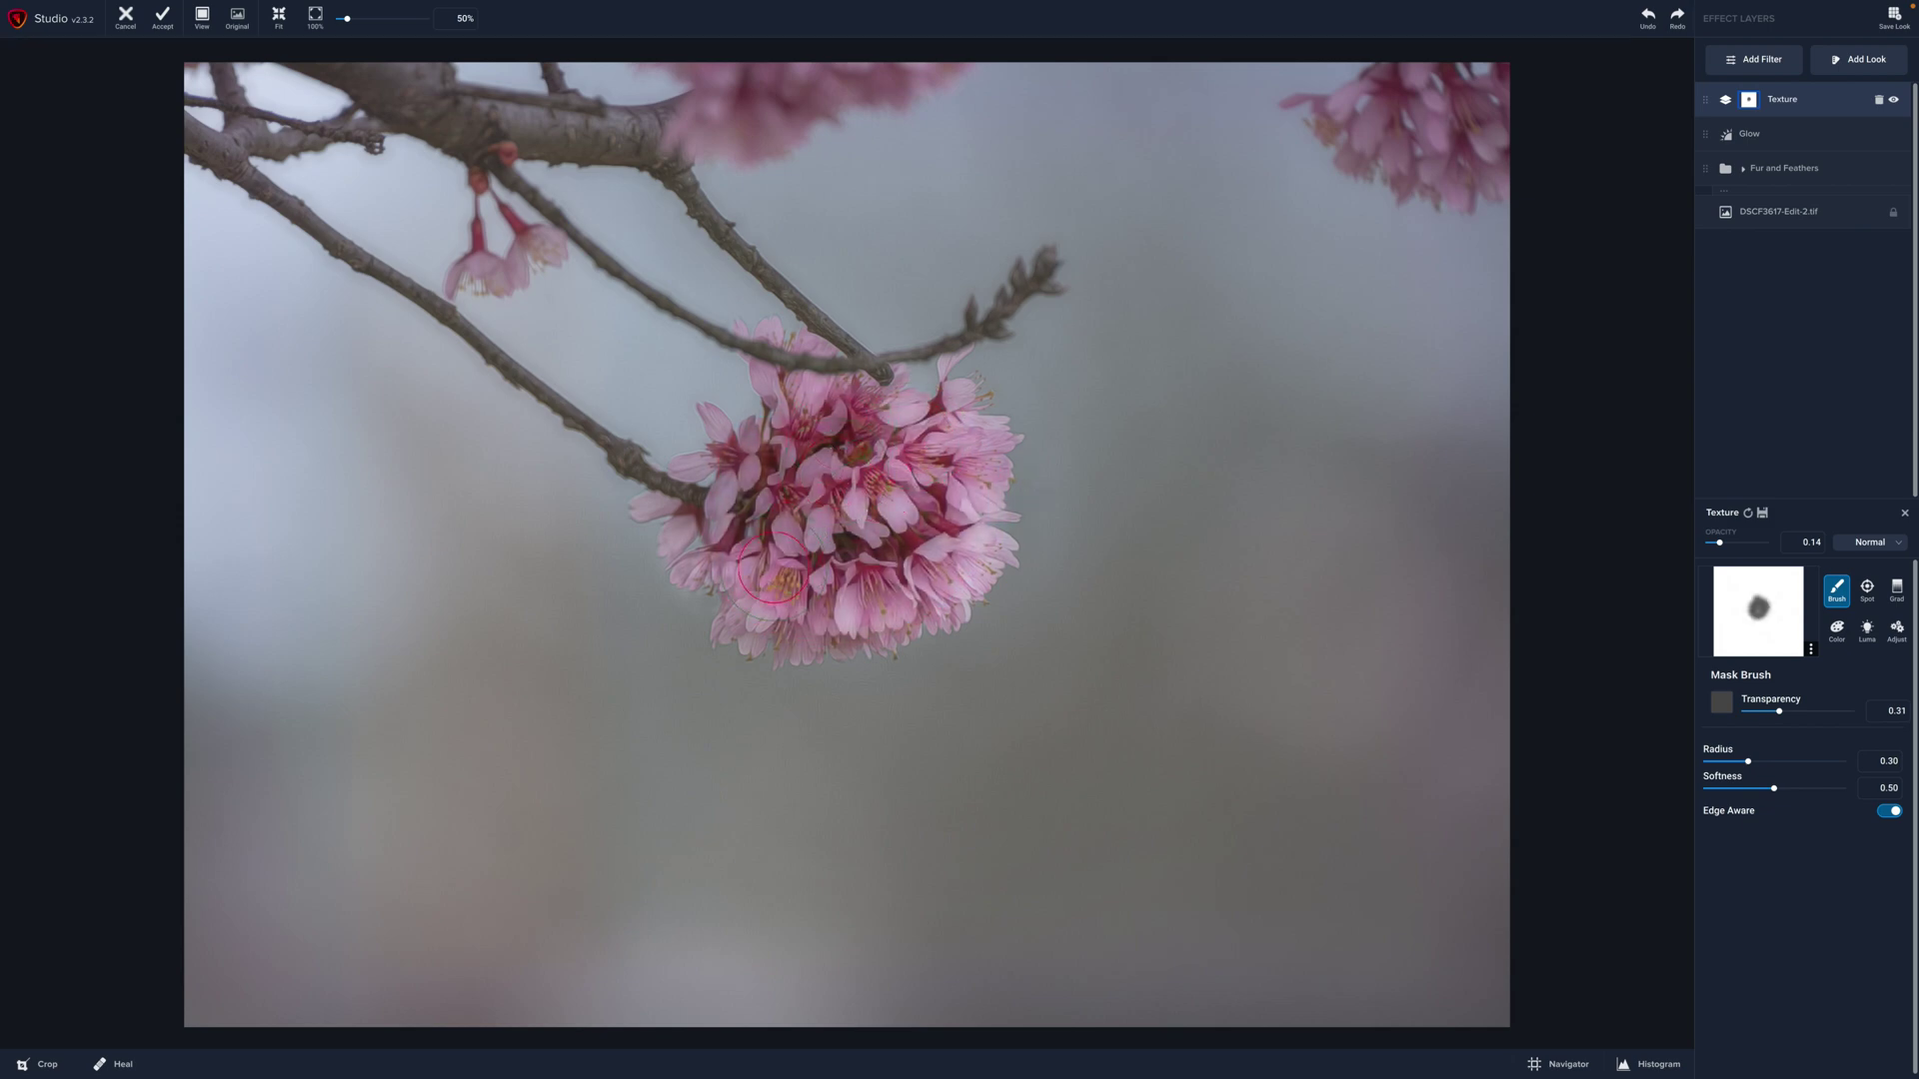
left_click_drag(775, 560, 764, 597)
mouse_move(819, 440)
left_mouse_down()
mouse_move(938, 454)
mouse_move(949, 483)
mouse_move(968, 469)
mouse_move(926, 566)
left_mouse_up()
left_click(1756, 711)
mouse_move(826, 518)
left_mouse_down()
mouse_move(839, 457)
mouse_move(878, 450)
mouse_move(900, 488)
mouse_move(885, 535)
mouse_move(838, 548)
mouse_move(797, 523)
mouse_move(832, 461)
left_mouse_up()
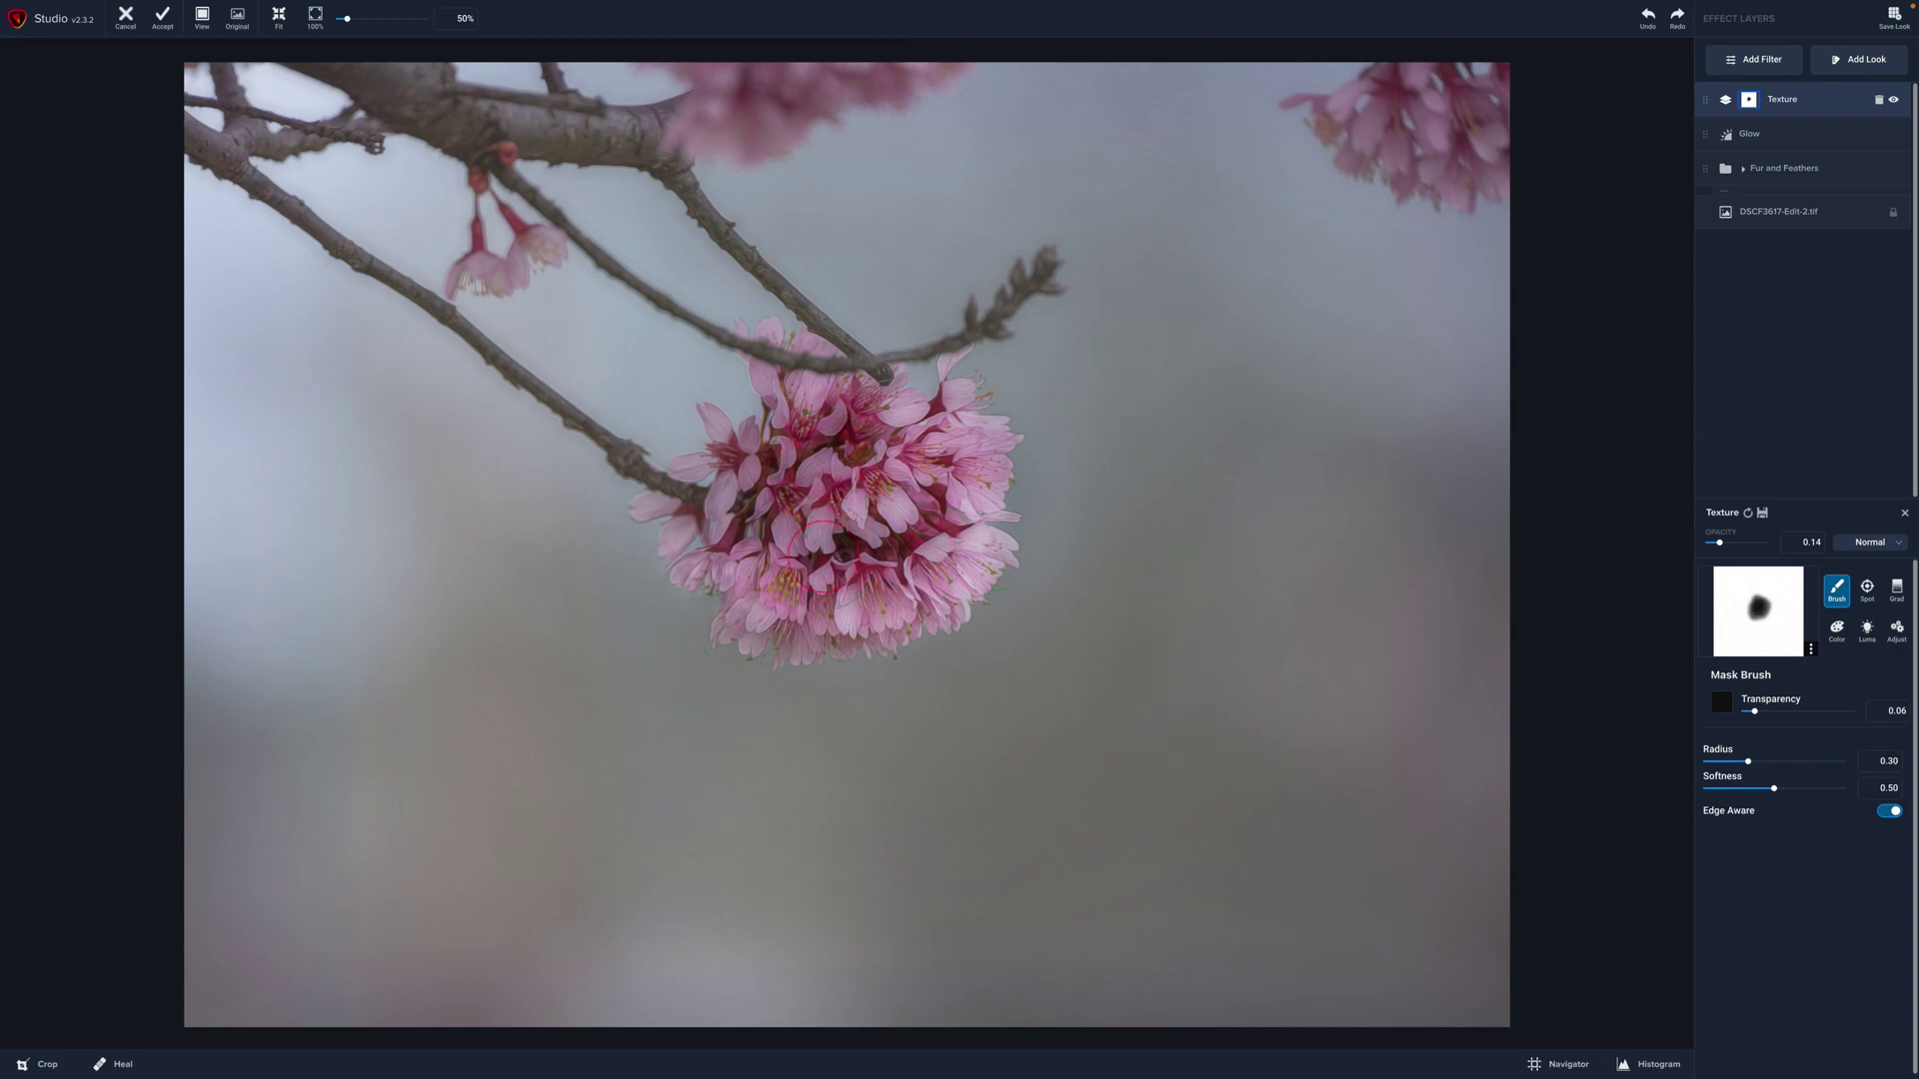
mouse_move(827, 536)
left_mouse_down()
mouse_move(872, 570)
mouse_move(902, 538)
mouse_move(898, 478)
mouse_move(812, 438)
left_mouse_up()
Compare the edit against the original photo, then reopen the Texture layer settings.
left_click(1903, 514)
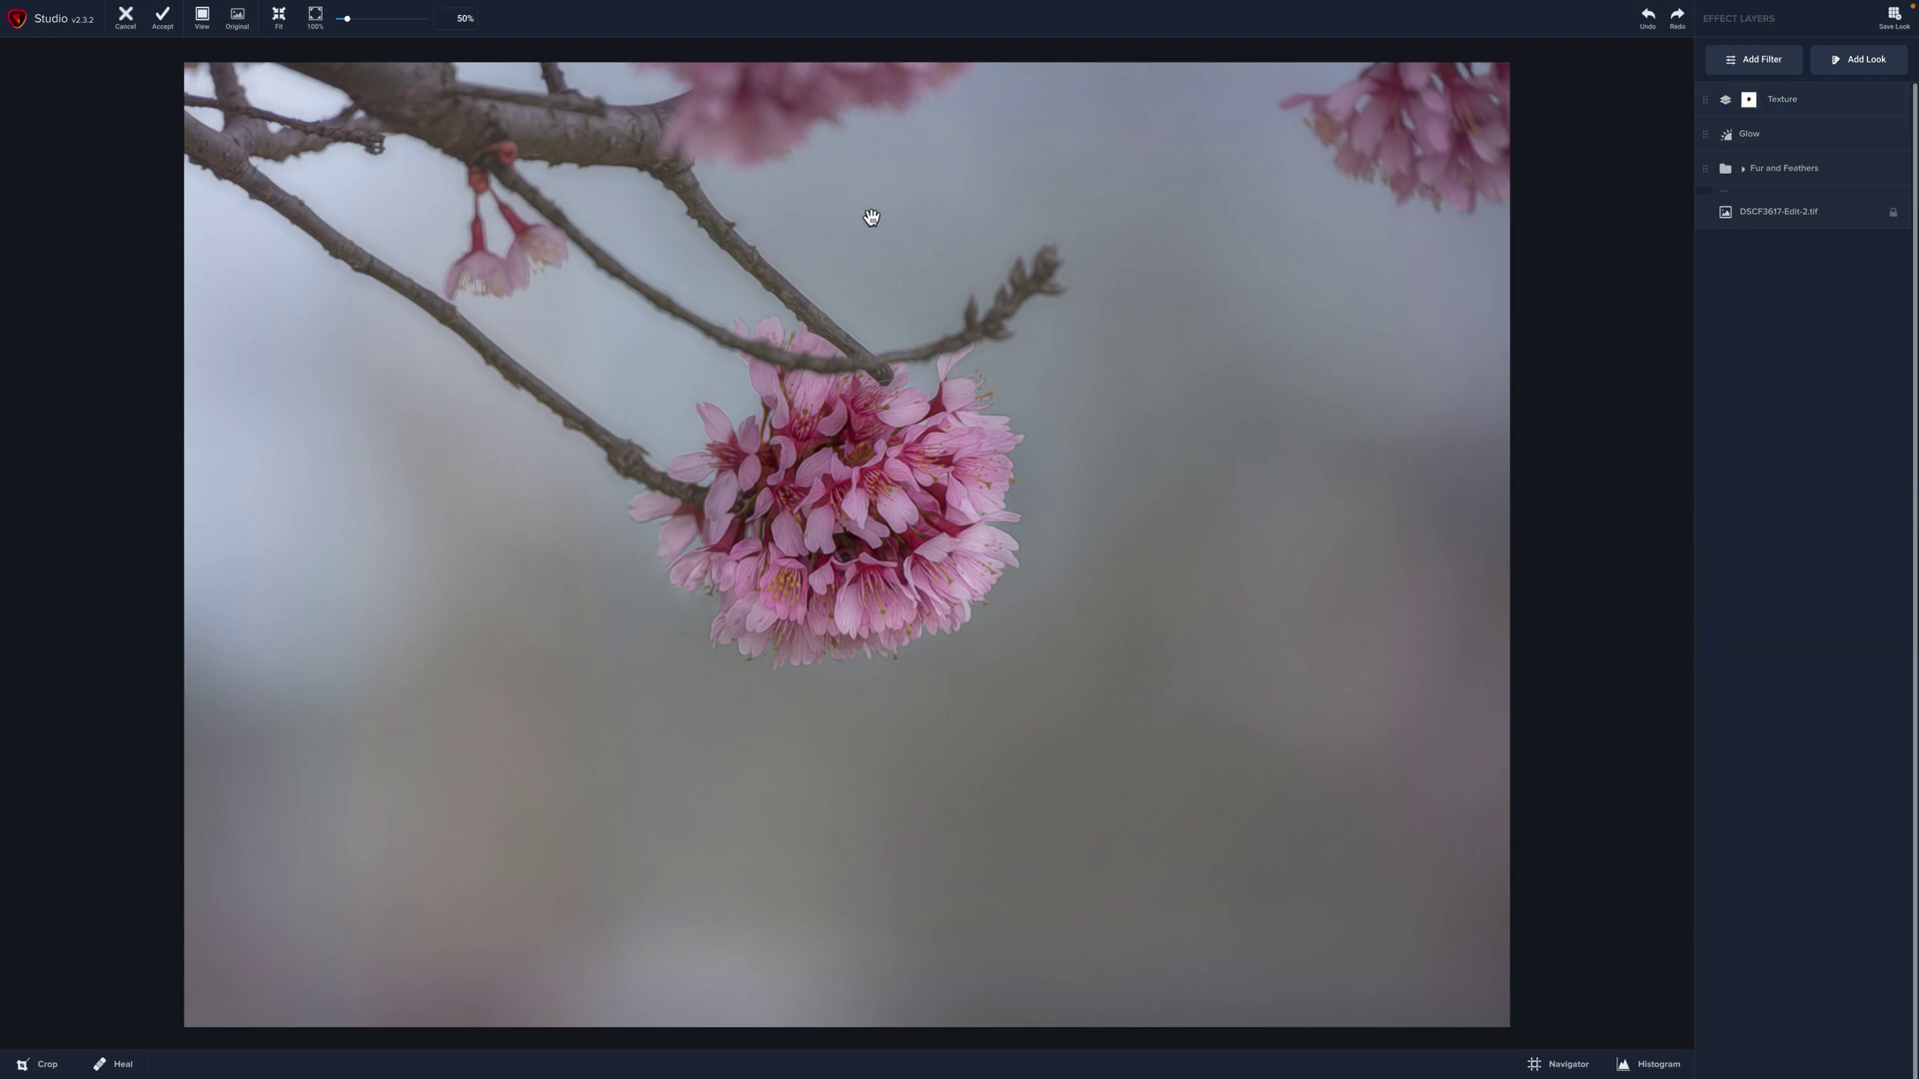
key("backslash")
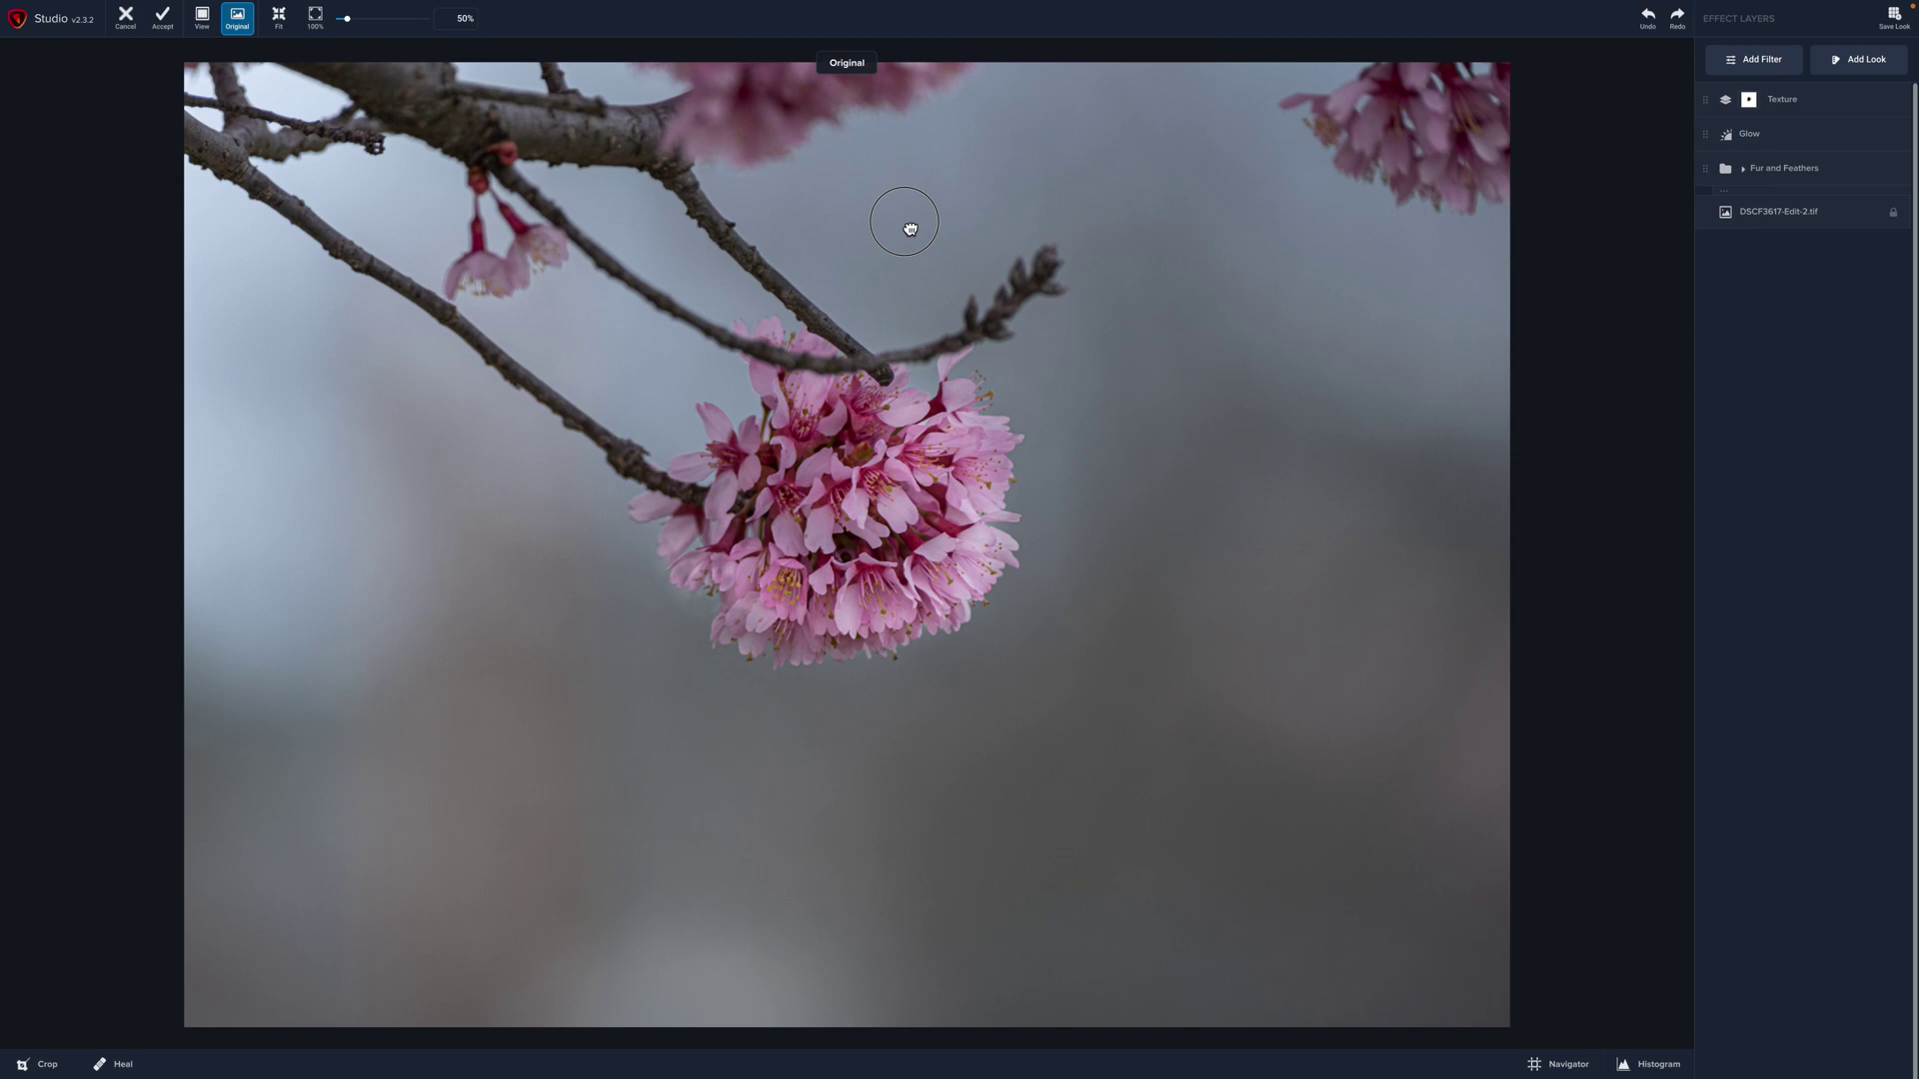
key("backslash")
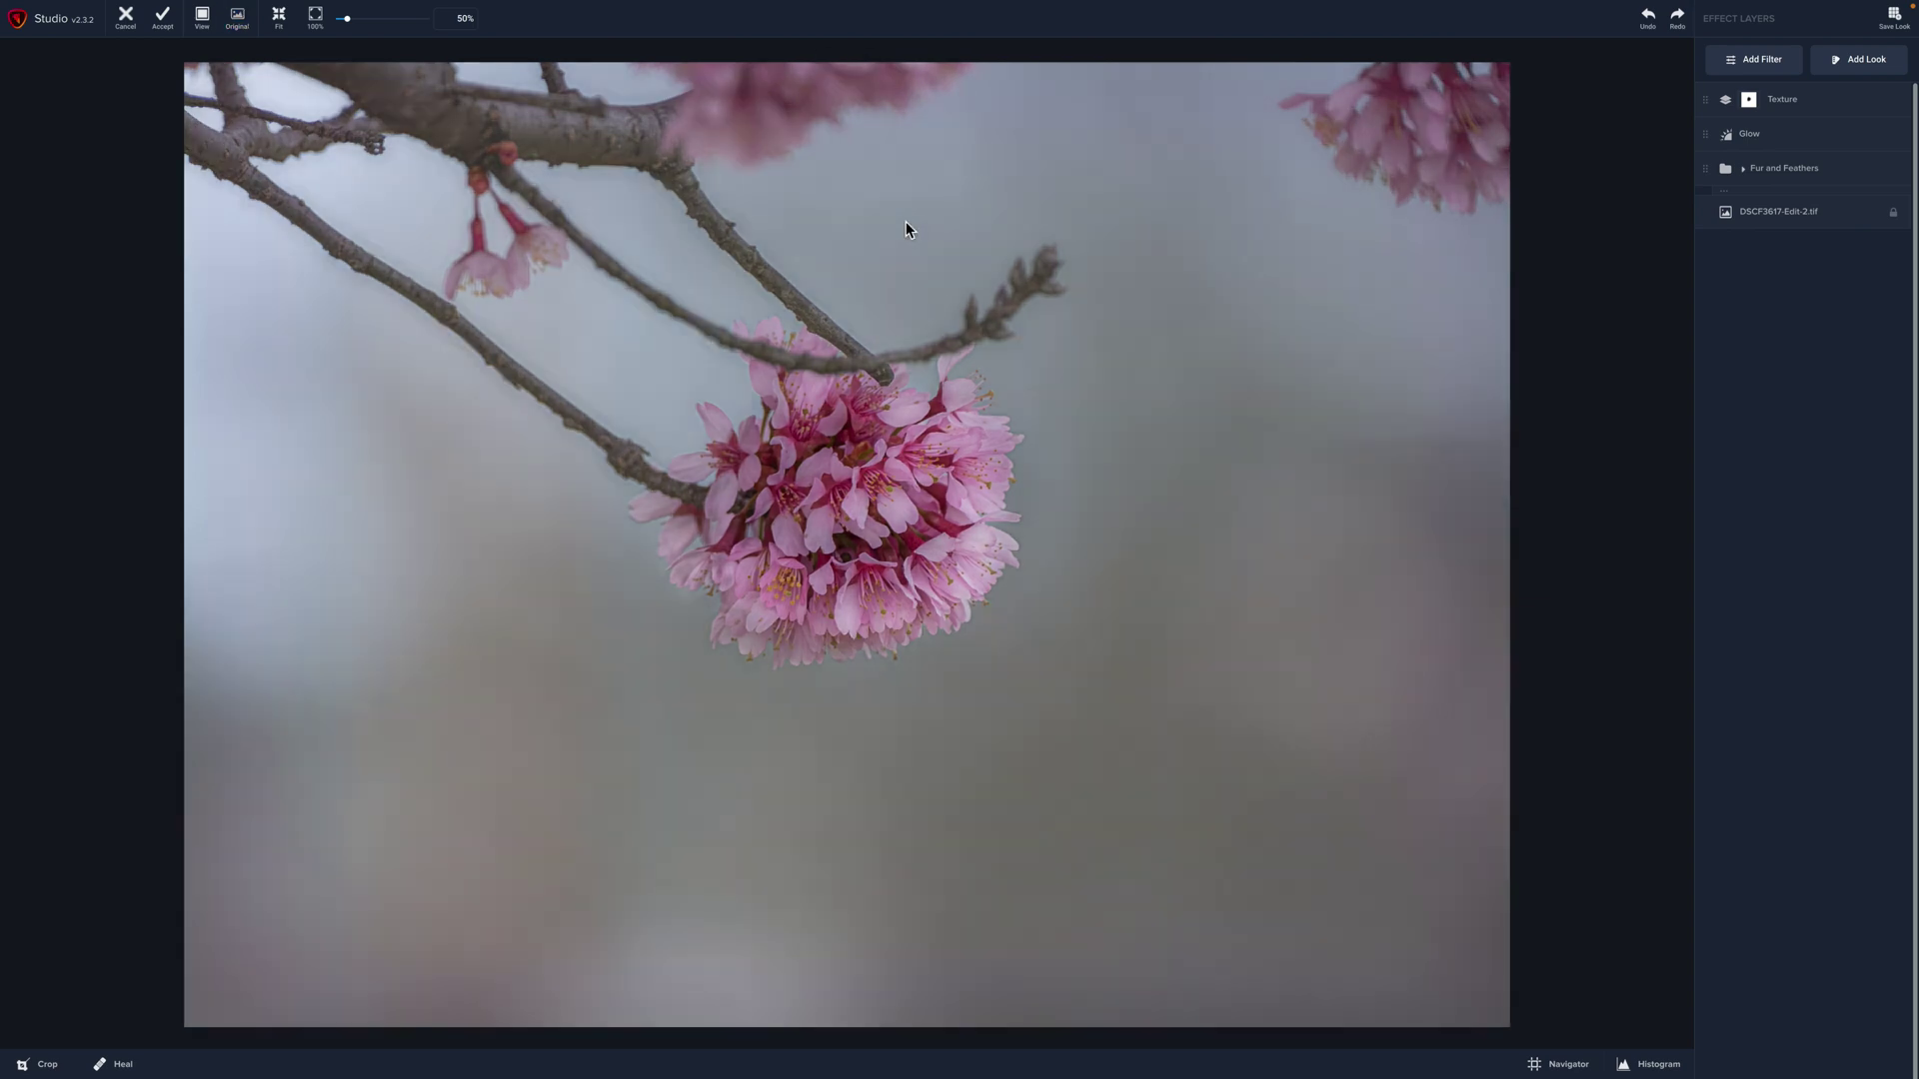
left_click(1811, 105)
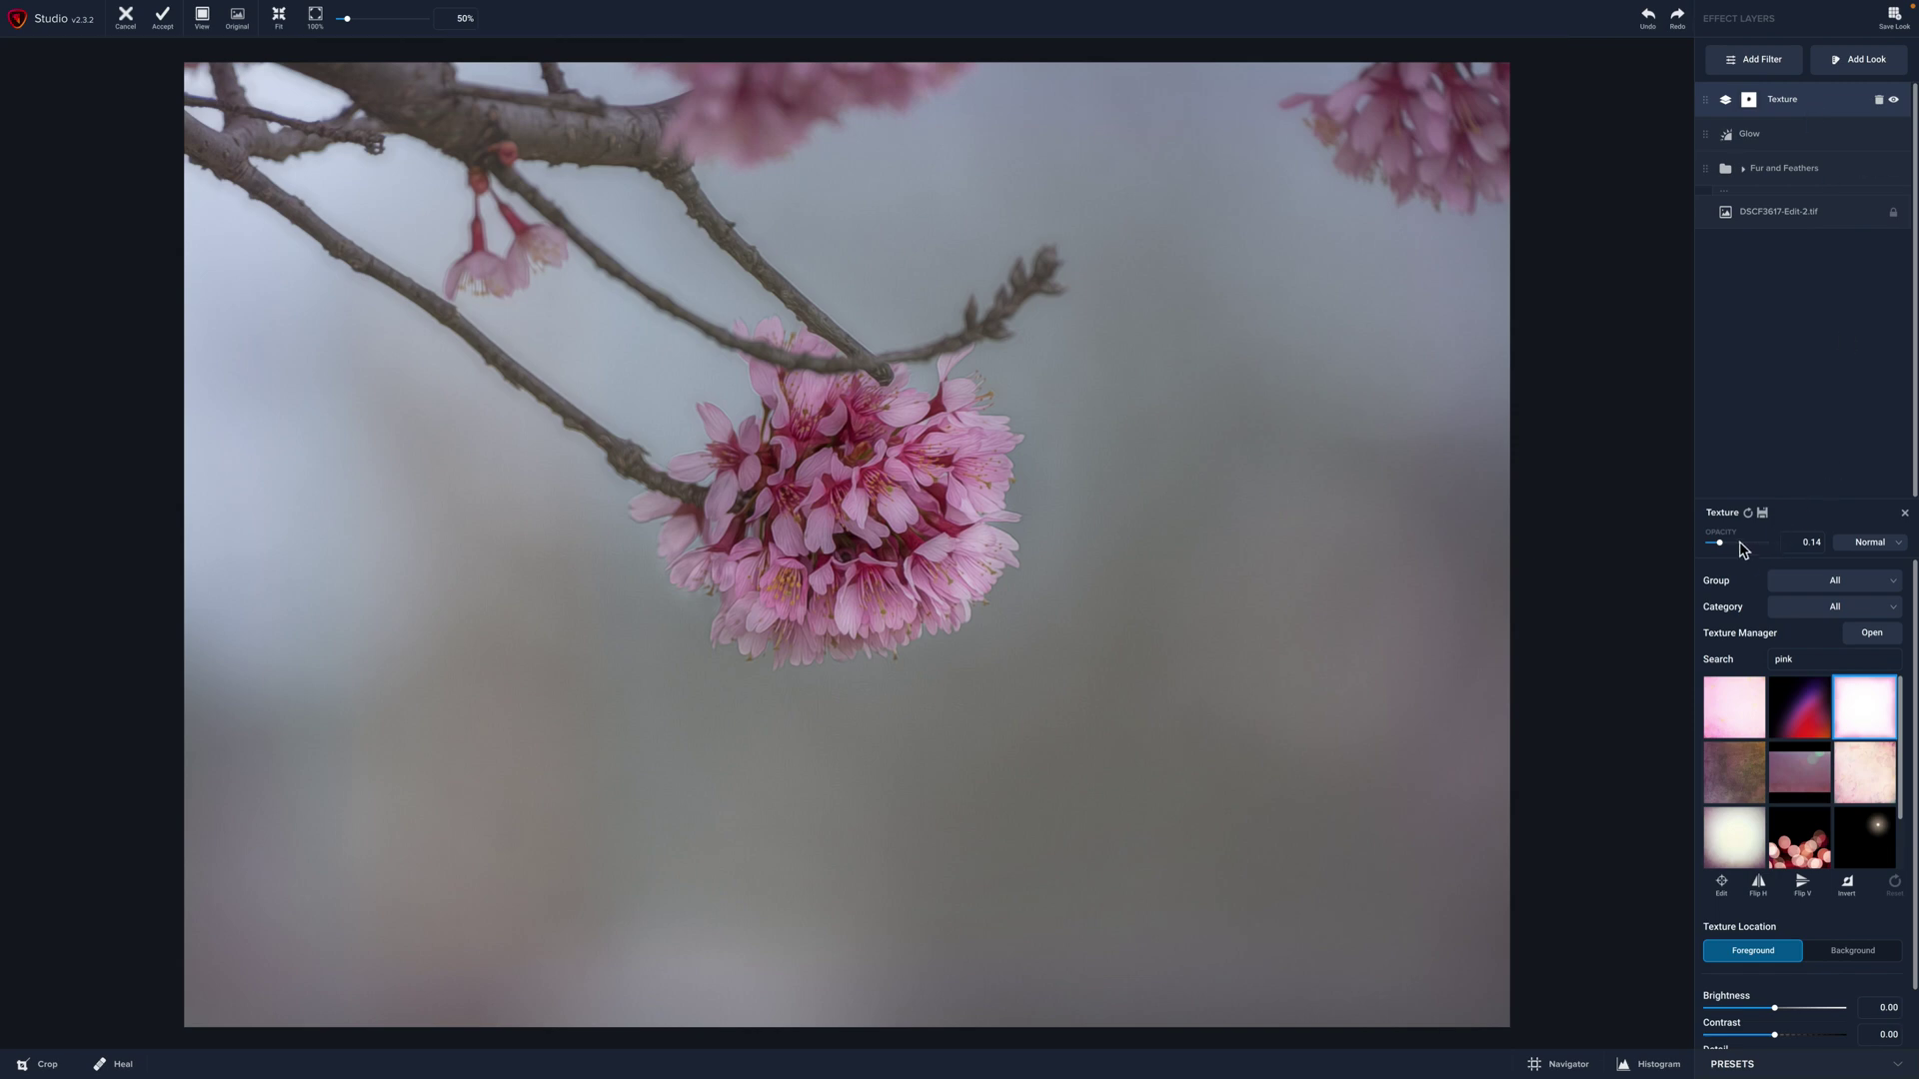
Set the texture opacity to 0.20 and its blending mode to Hard Light.
left_click(1730, 543)
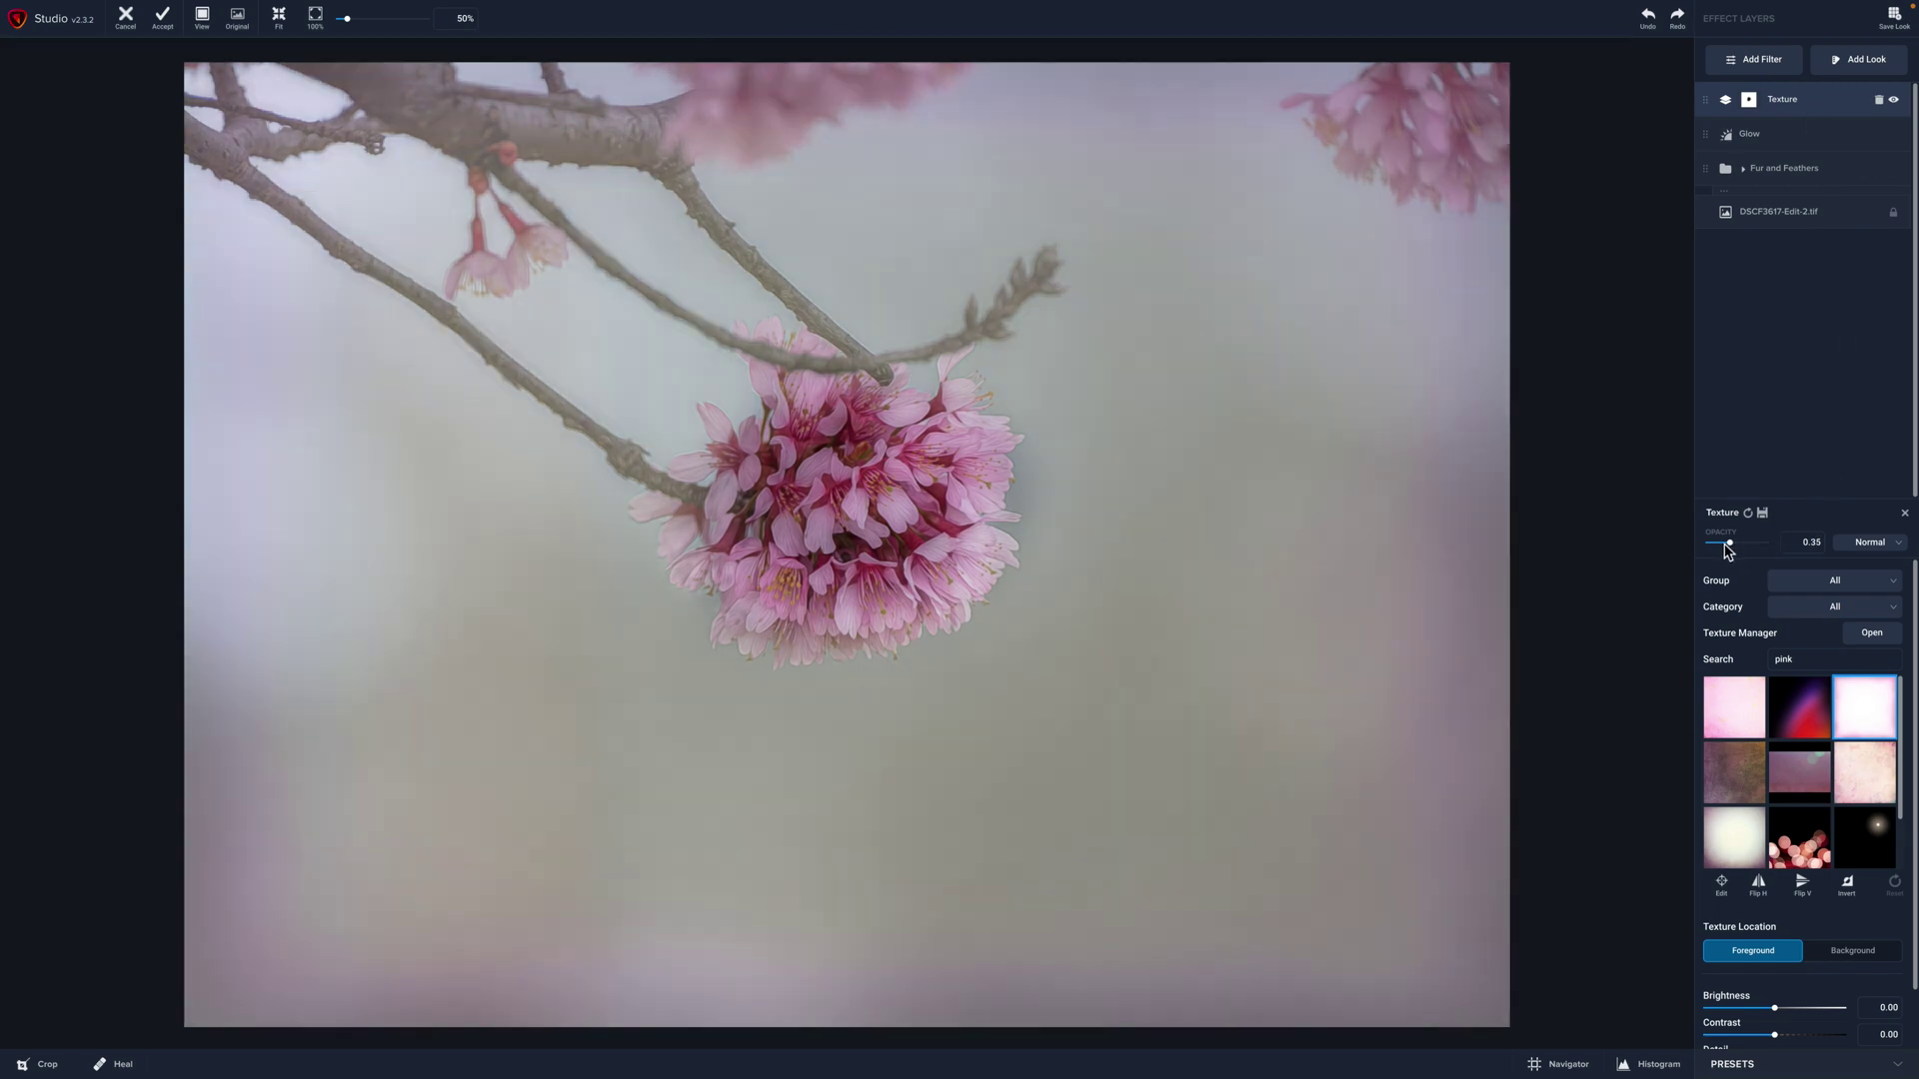
left_click_drag(1728, 545, 1723, 545)
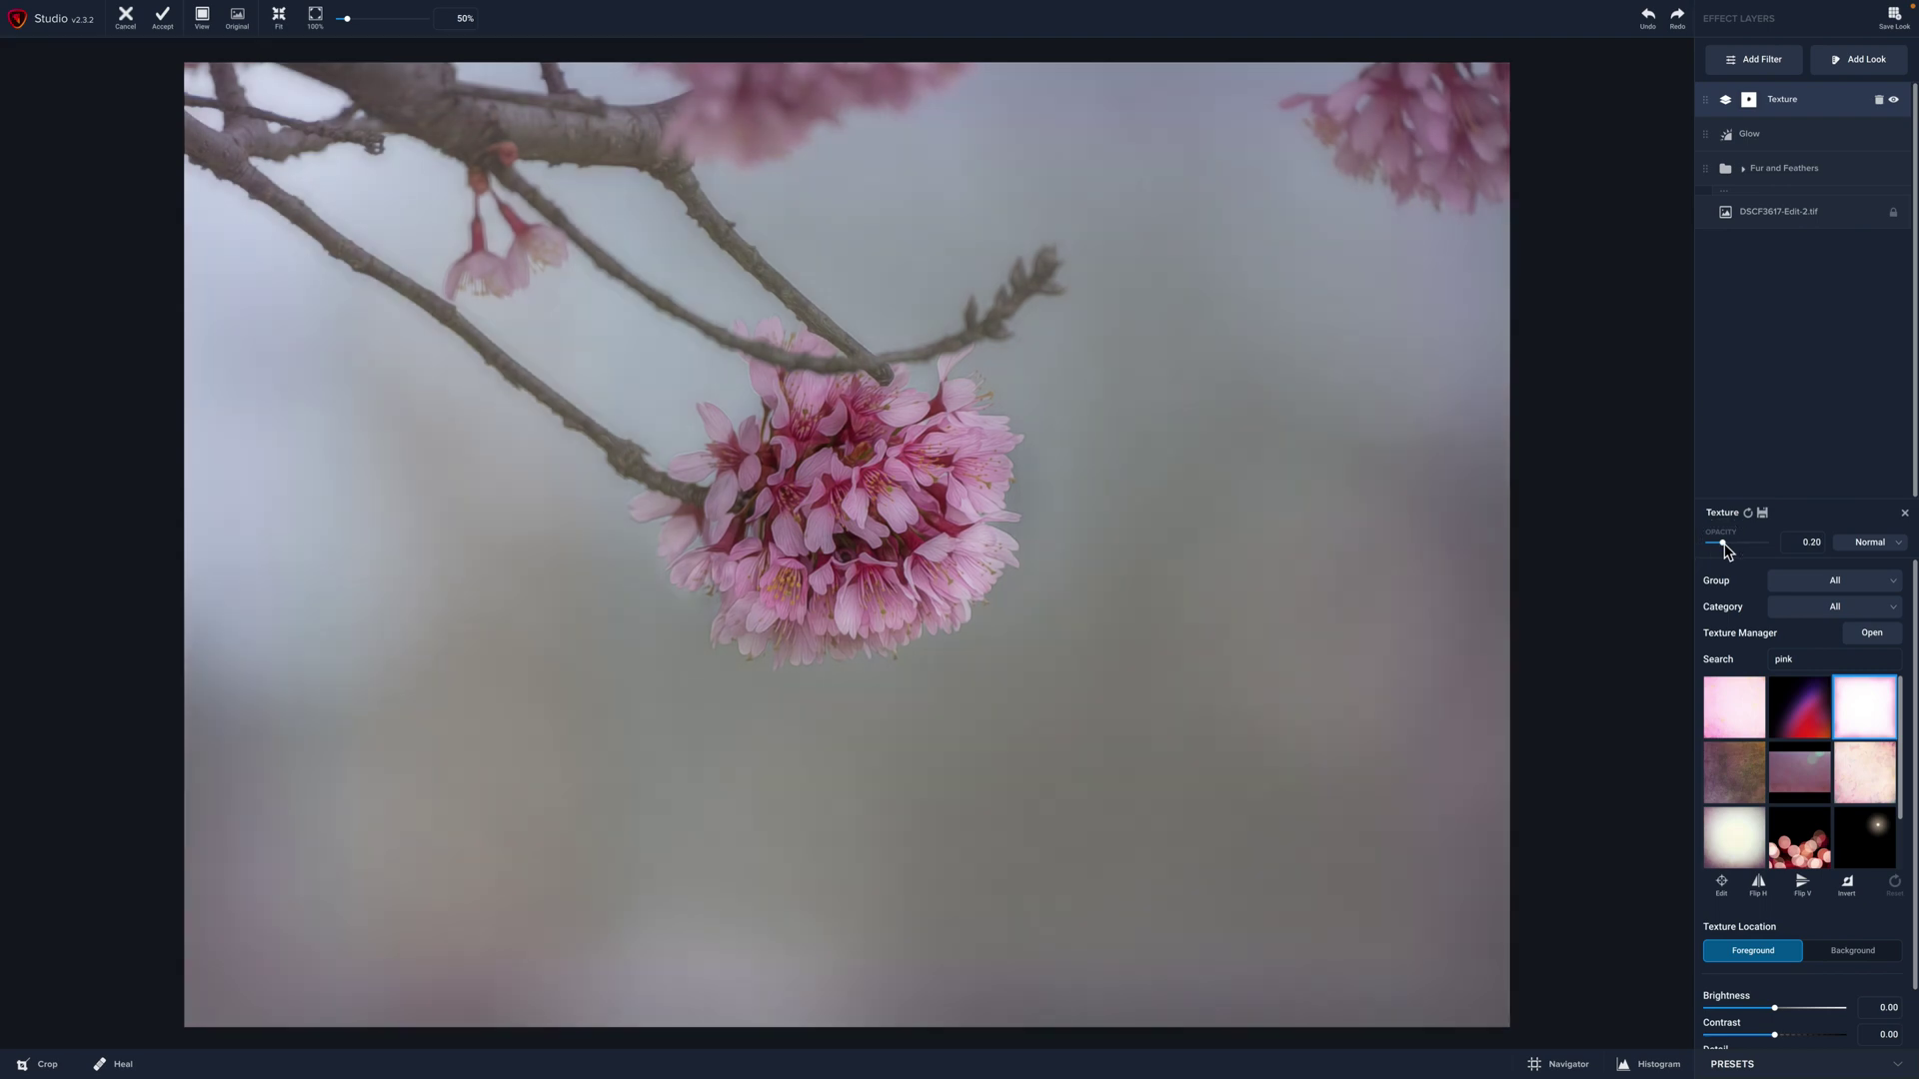
left_click(1881, 552)
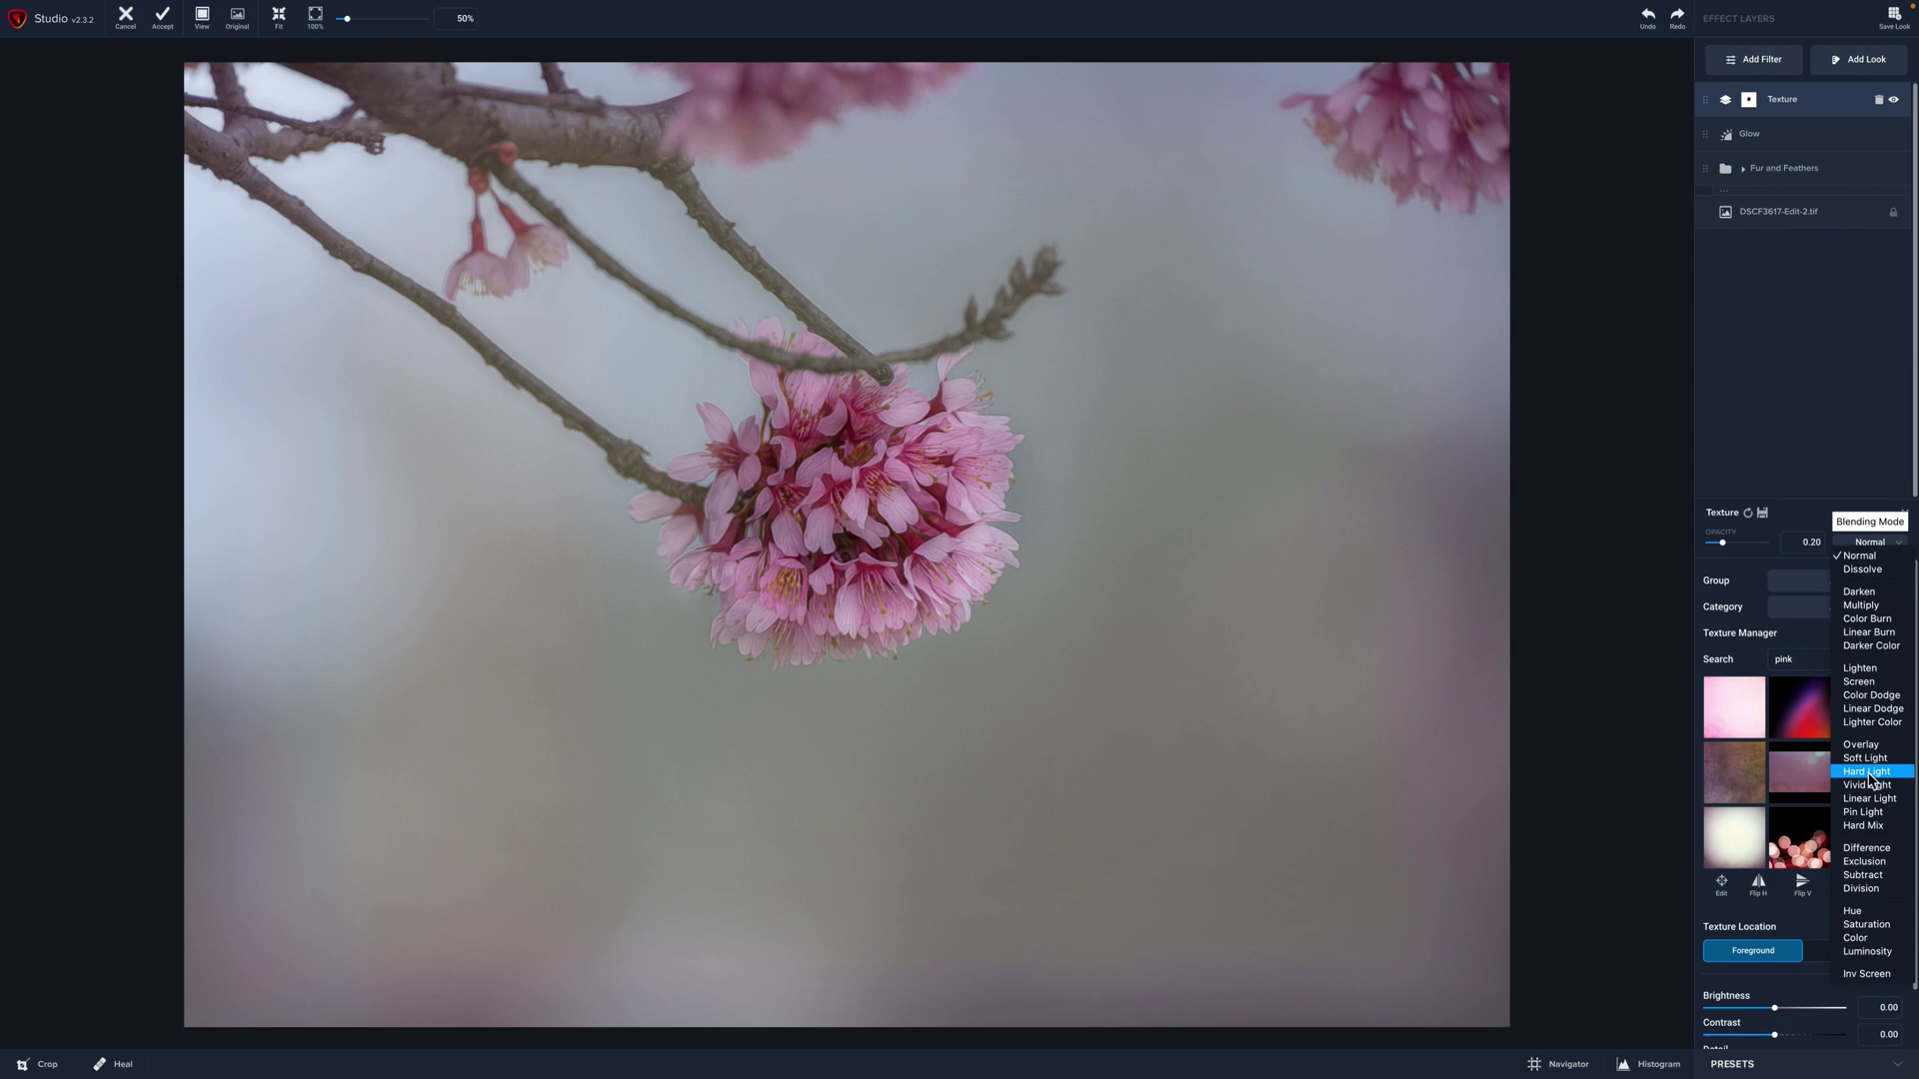
left_click(1870, 775)
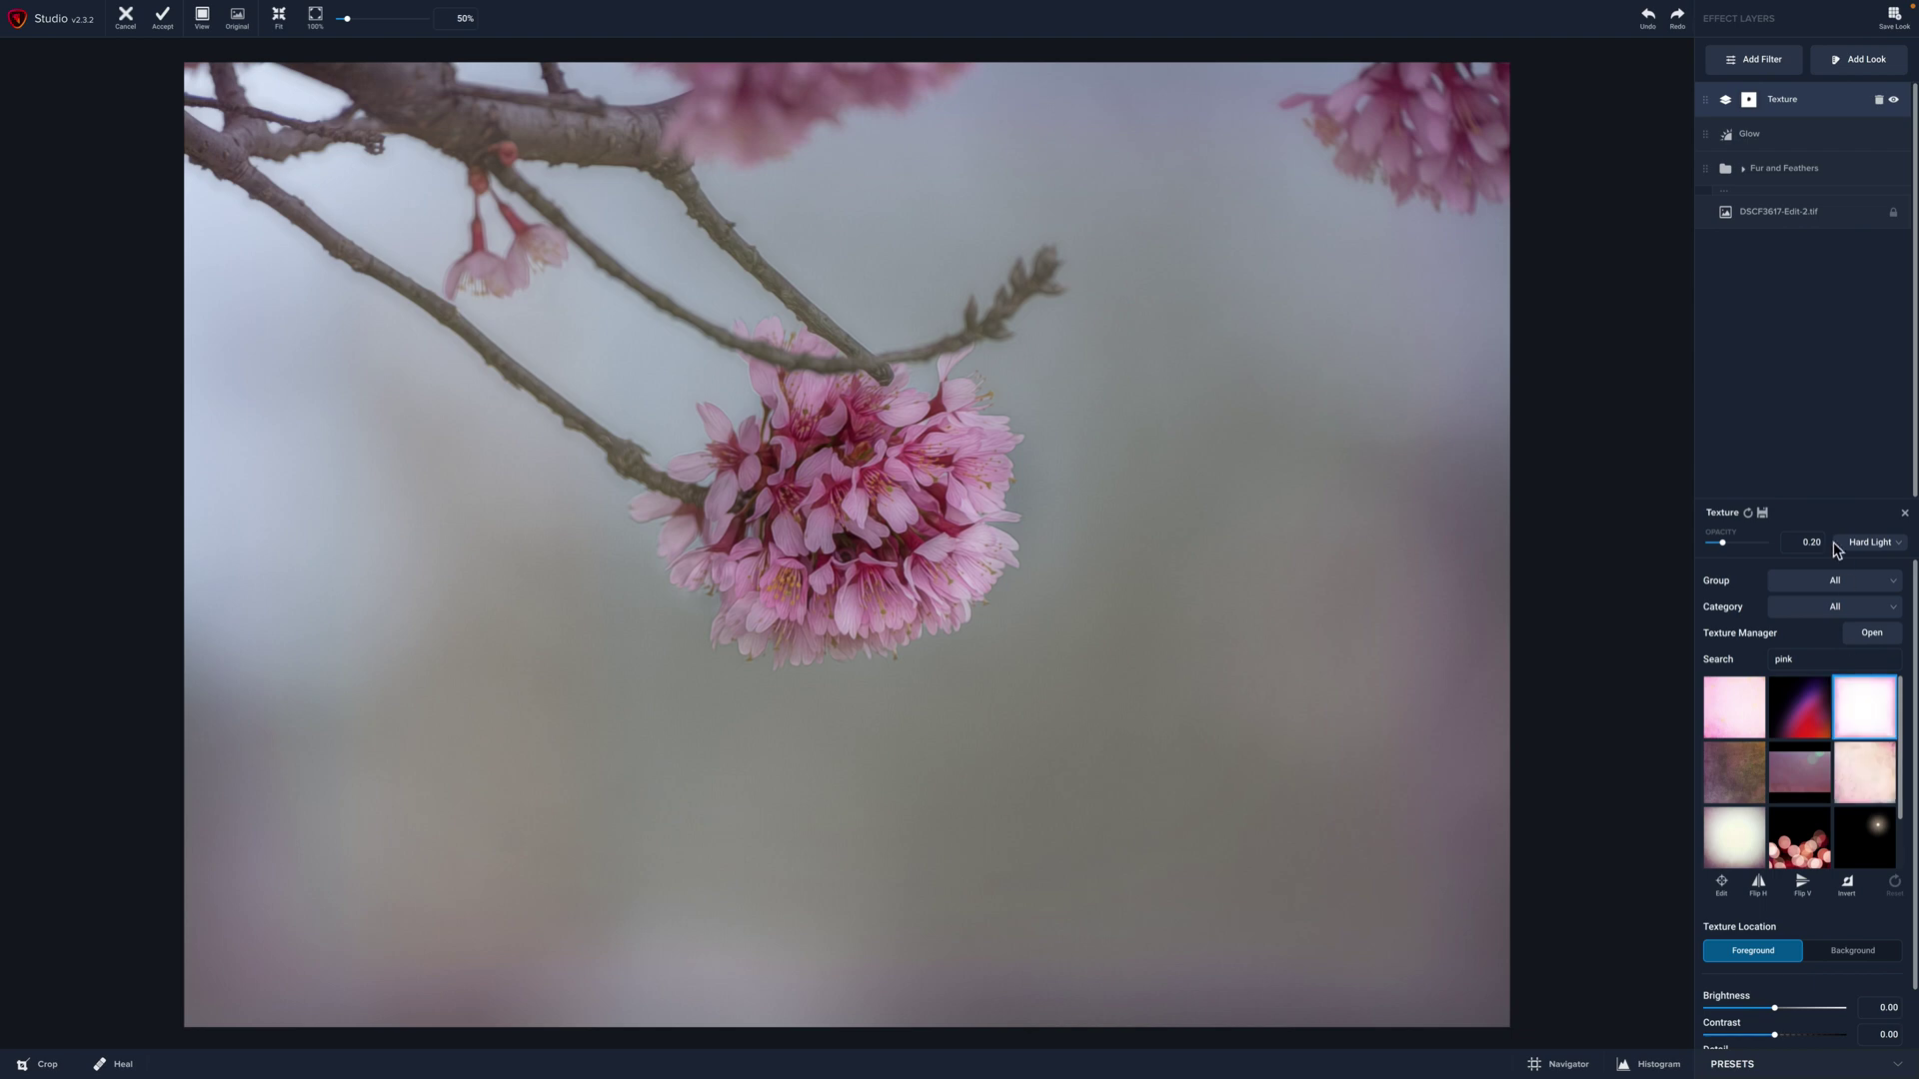
Try Pink Windchime, Dreams, Concrete, Glamour and Moon textures, settling on Pink Panther at 0.24 opacity.
left_click(1737, 839)
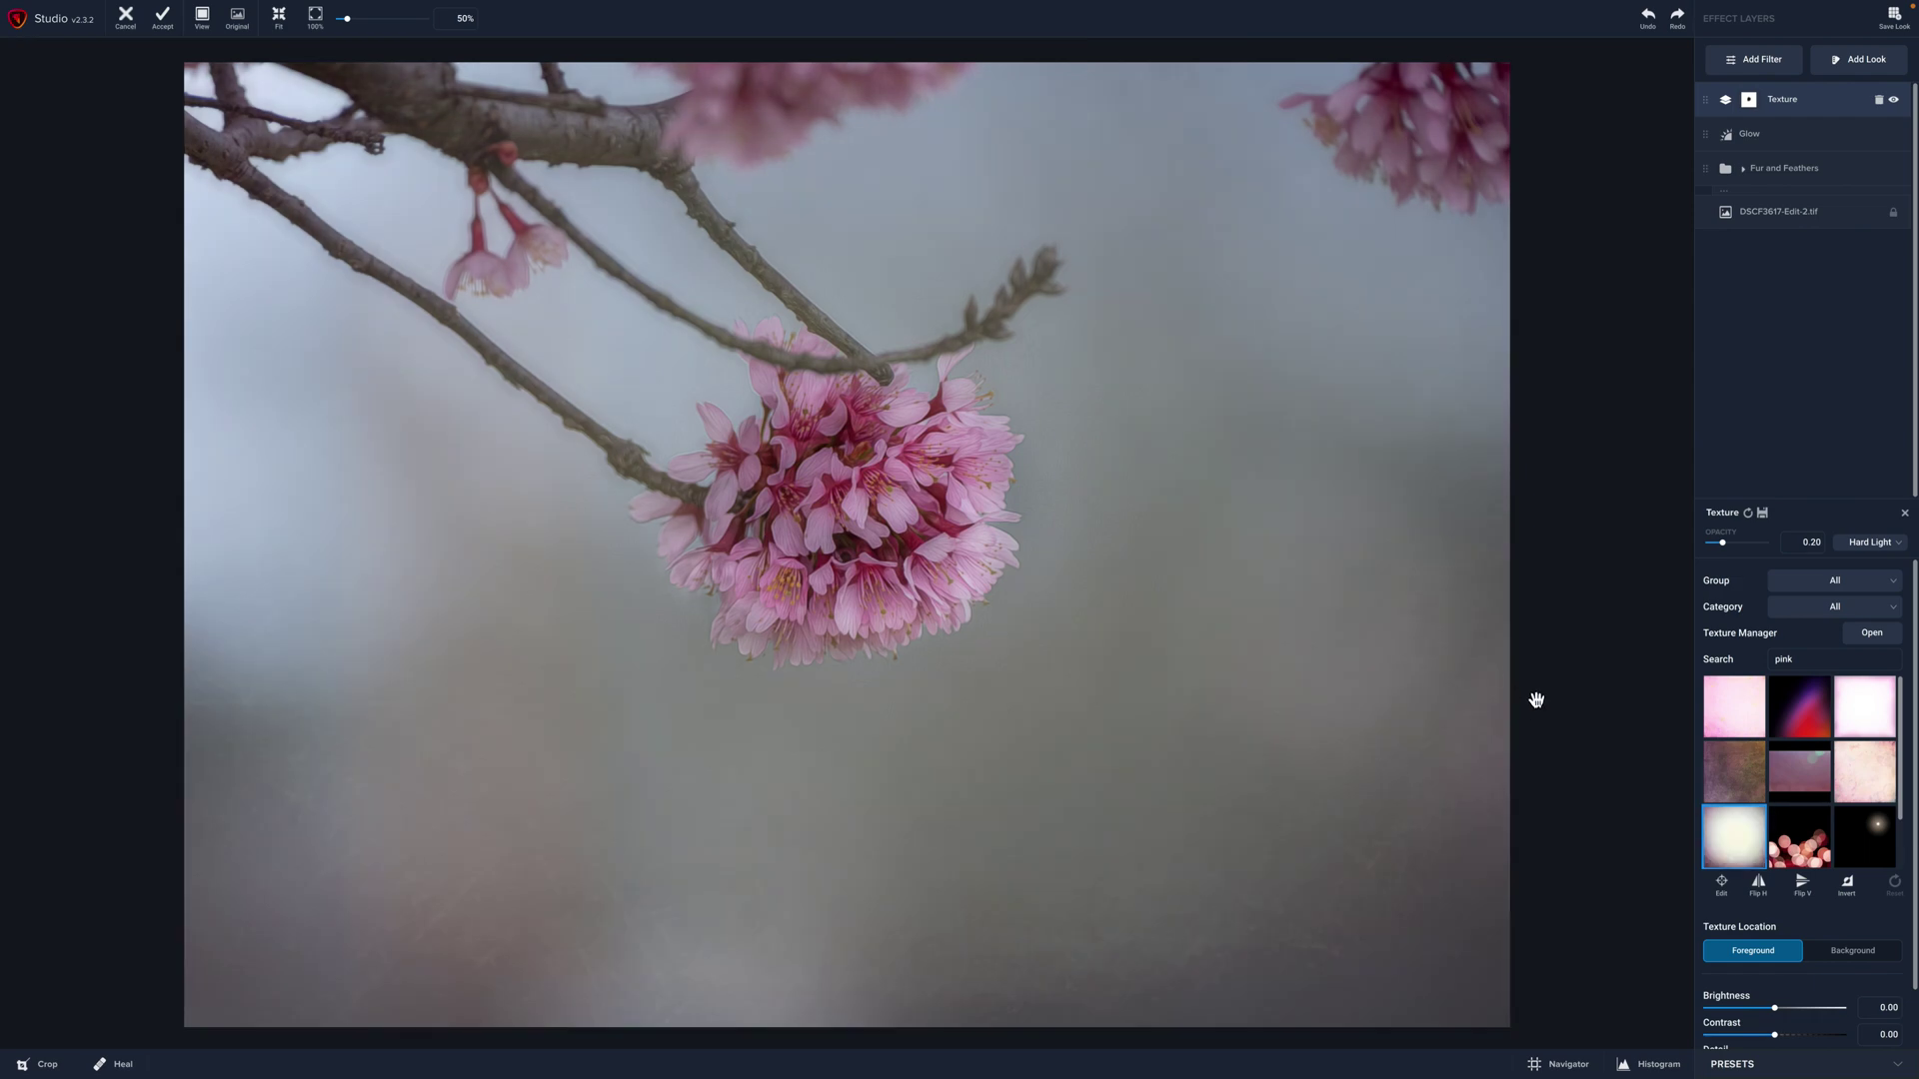
left_click(1871, 771)
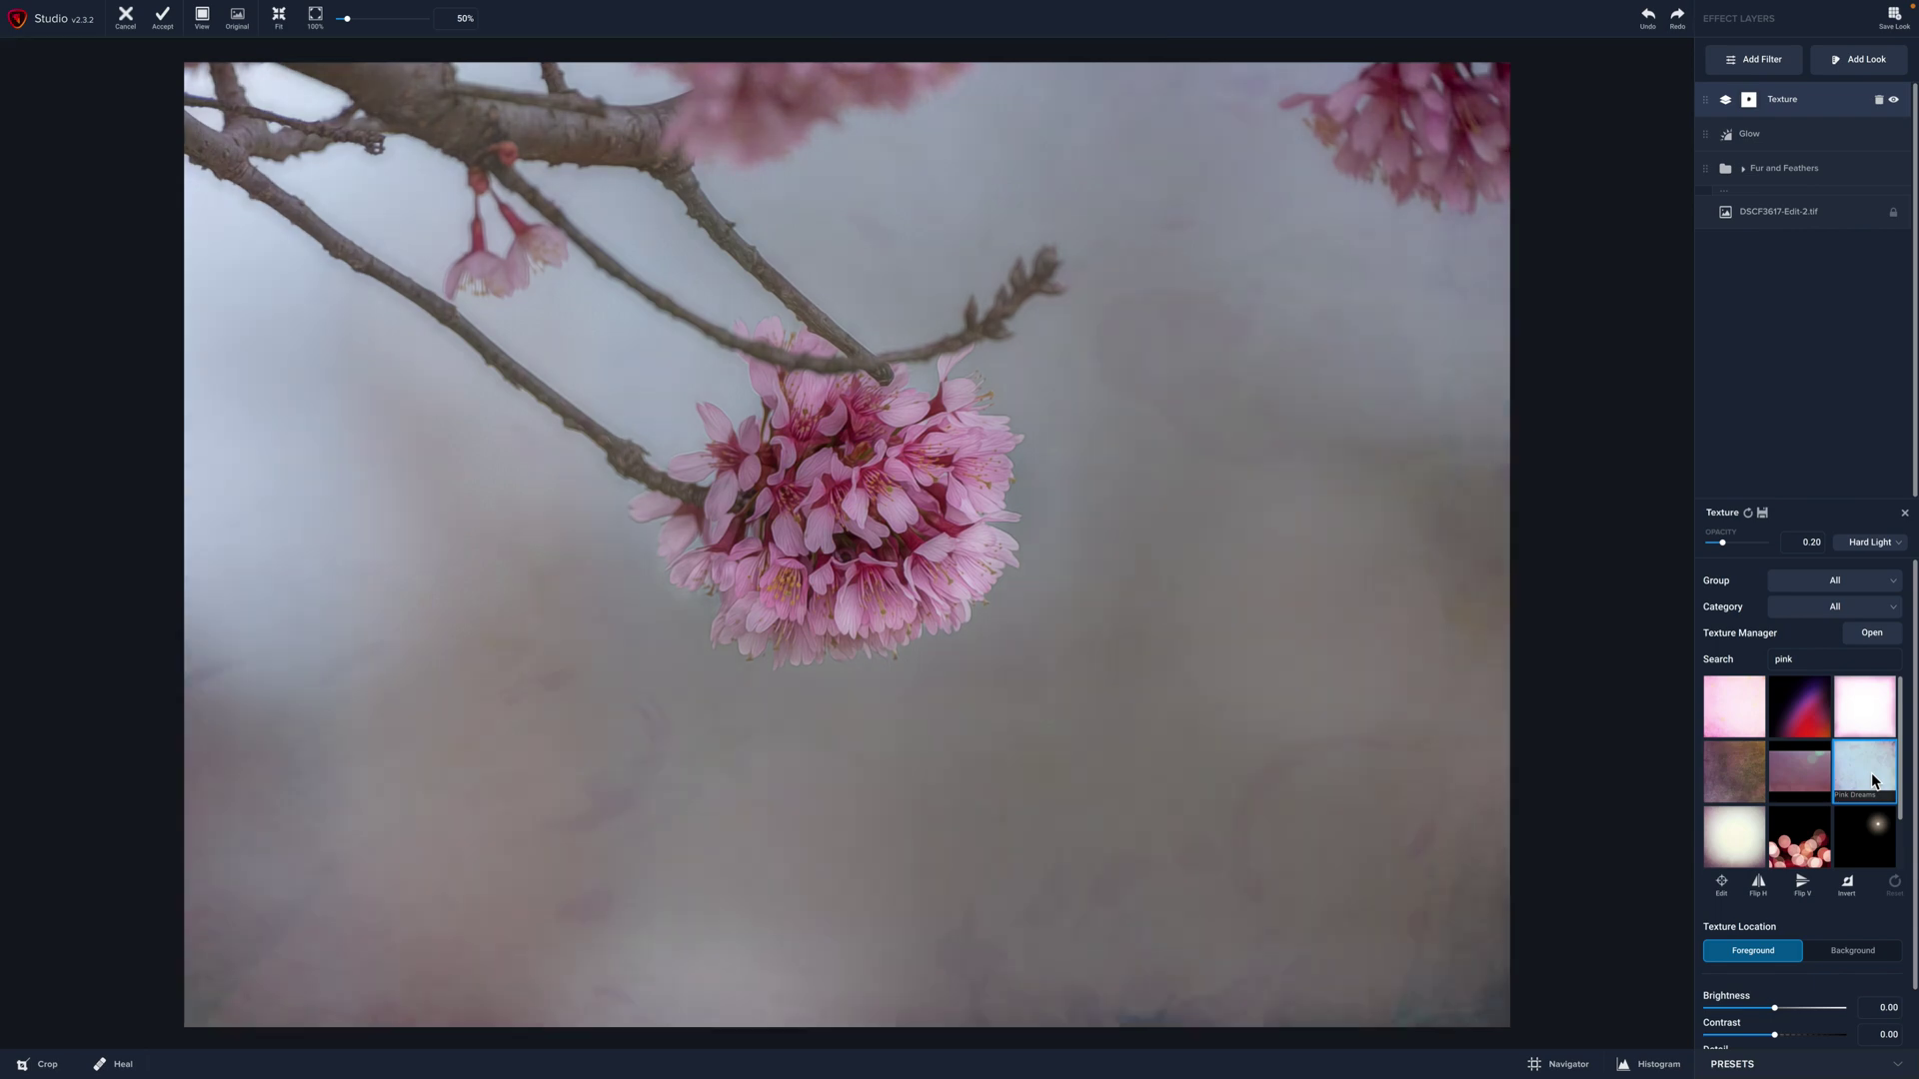
left_click(1718, 713)
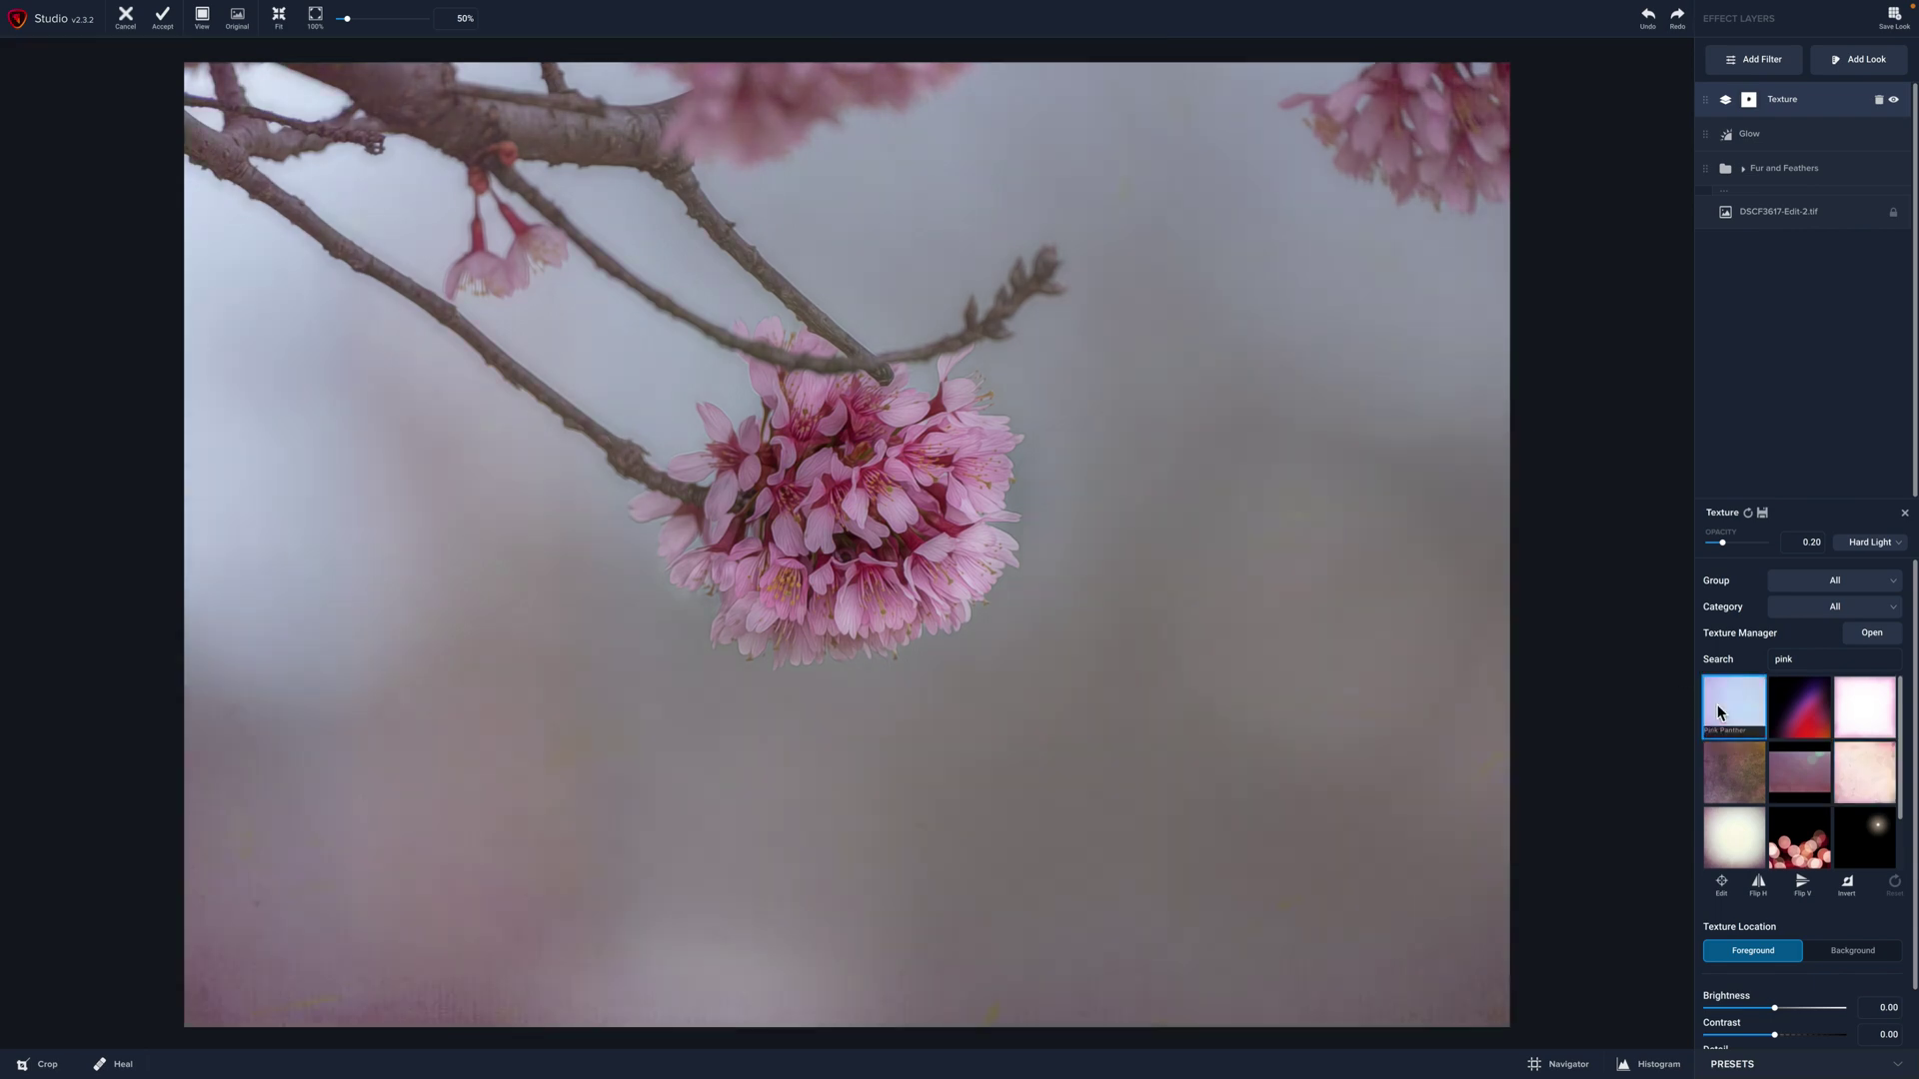
left_click(1738, 768)
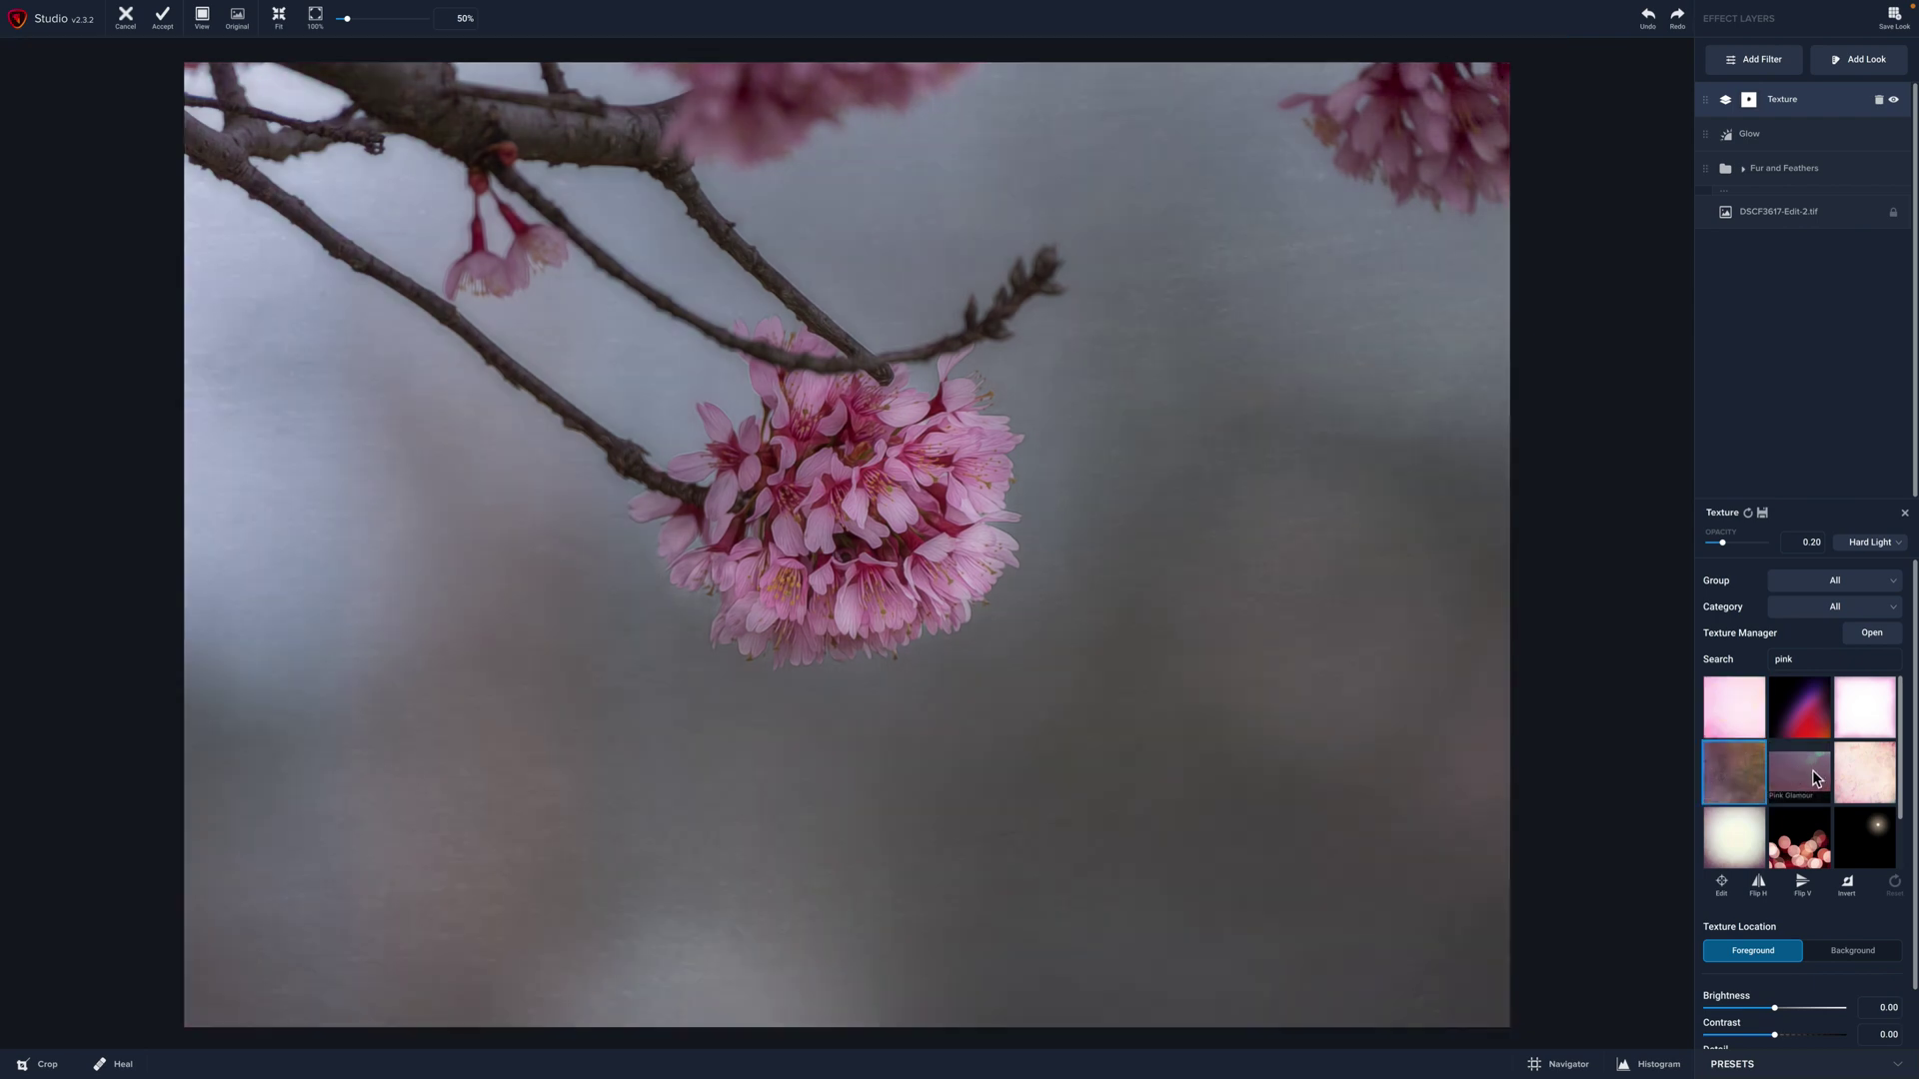
left_click(1814, 775)
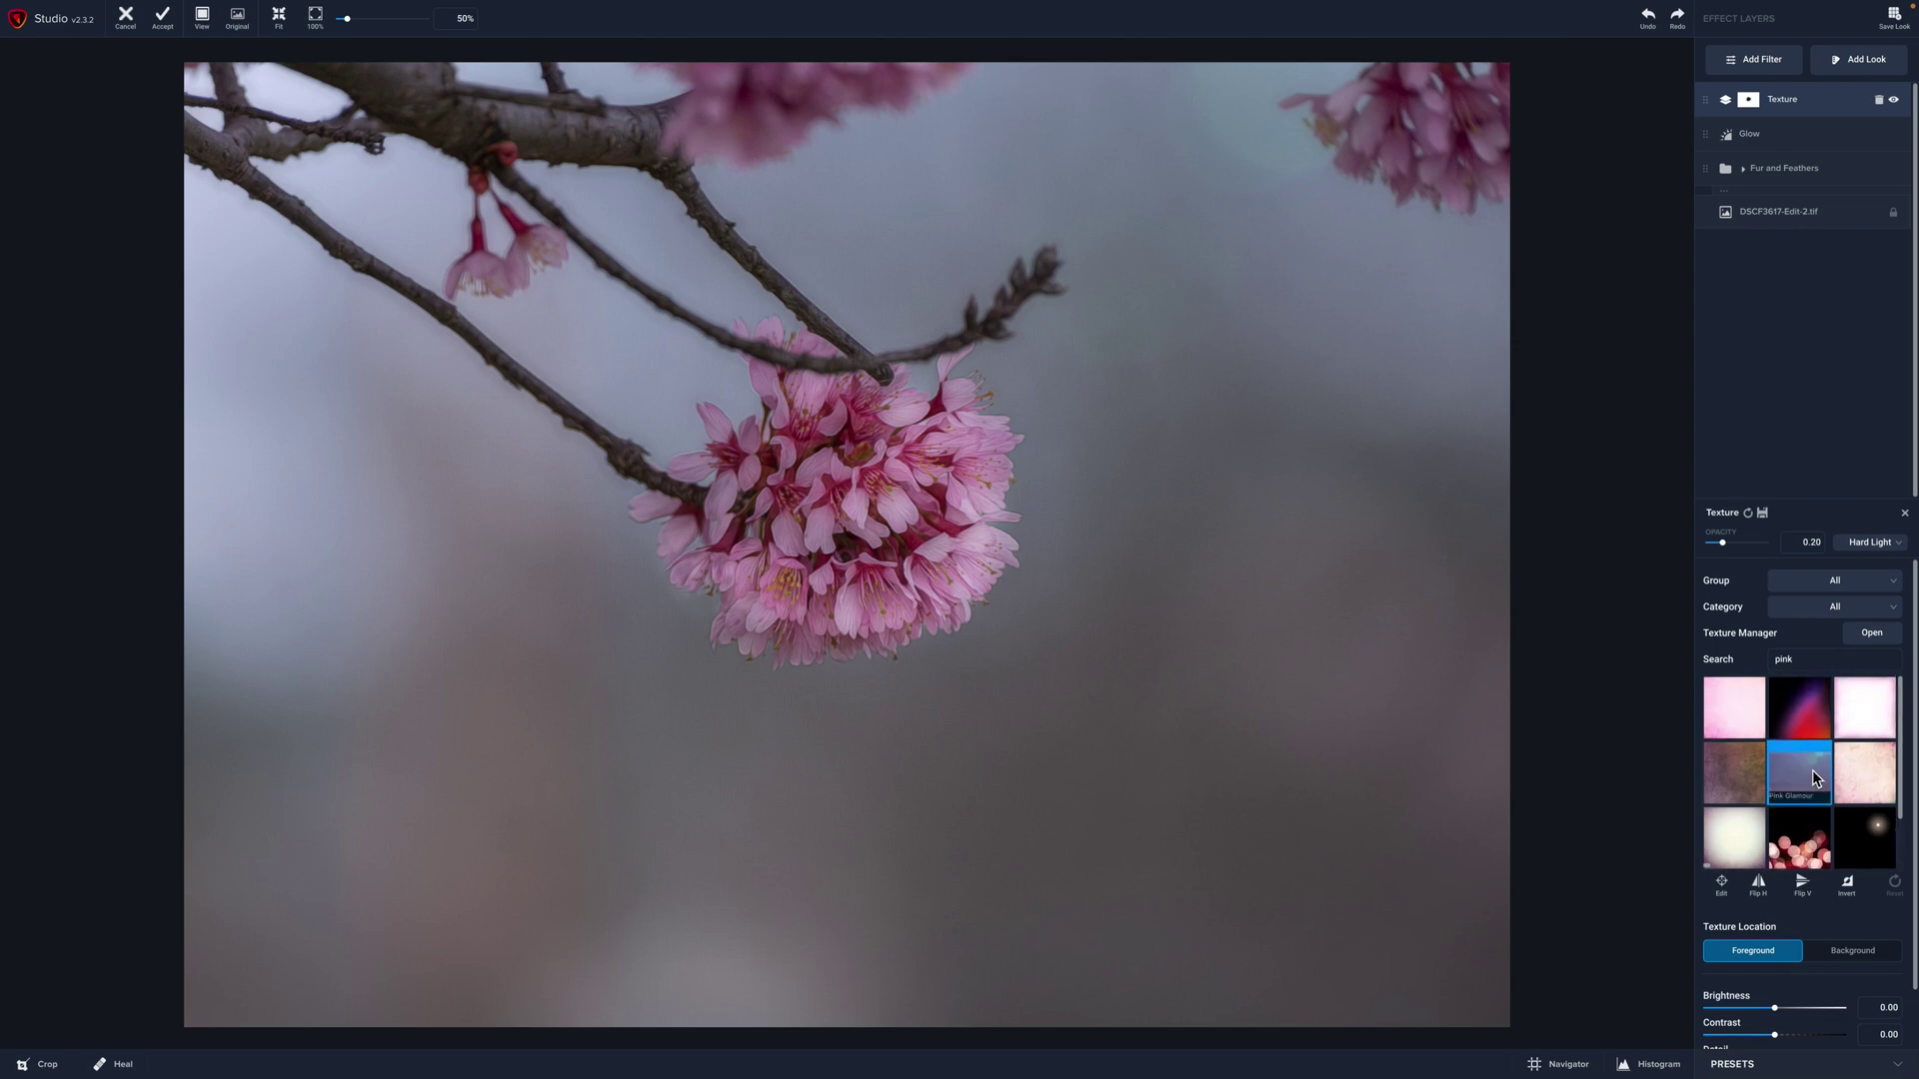
left_click(1867, 705)
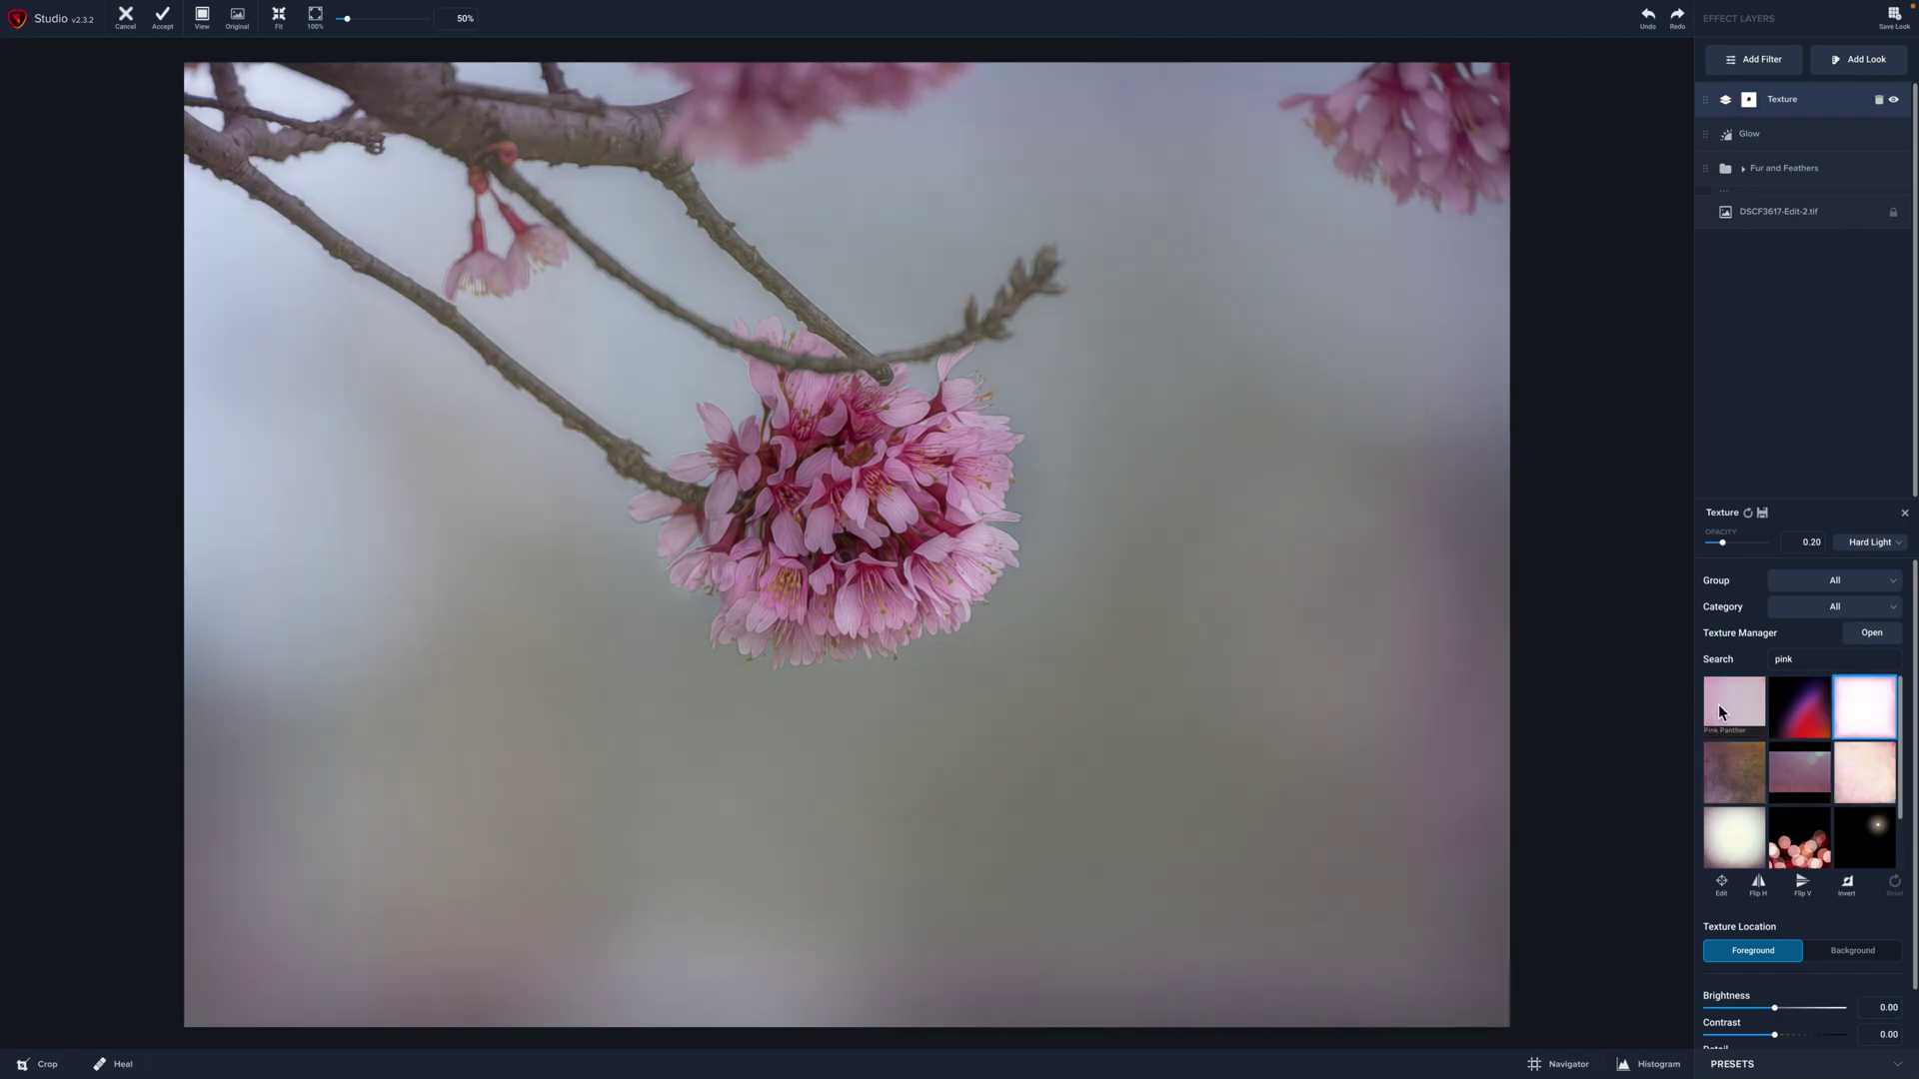
left_click(1718, 703)
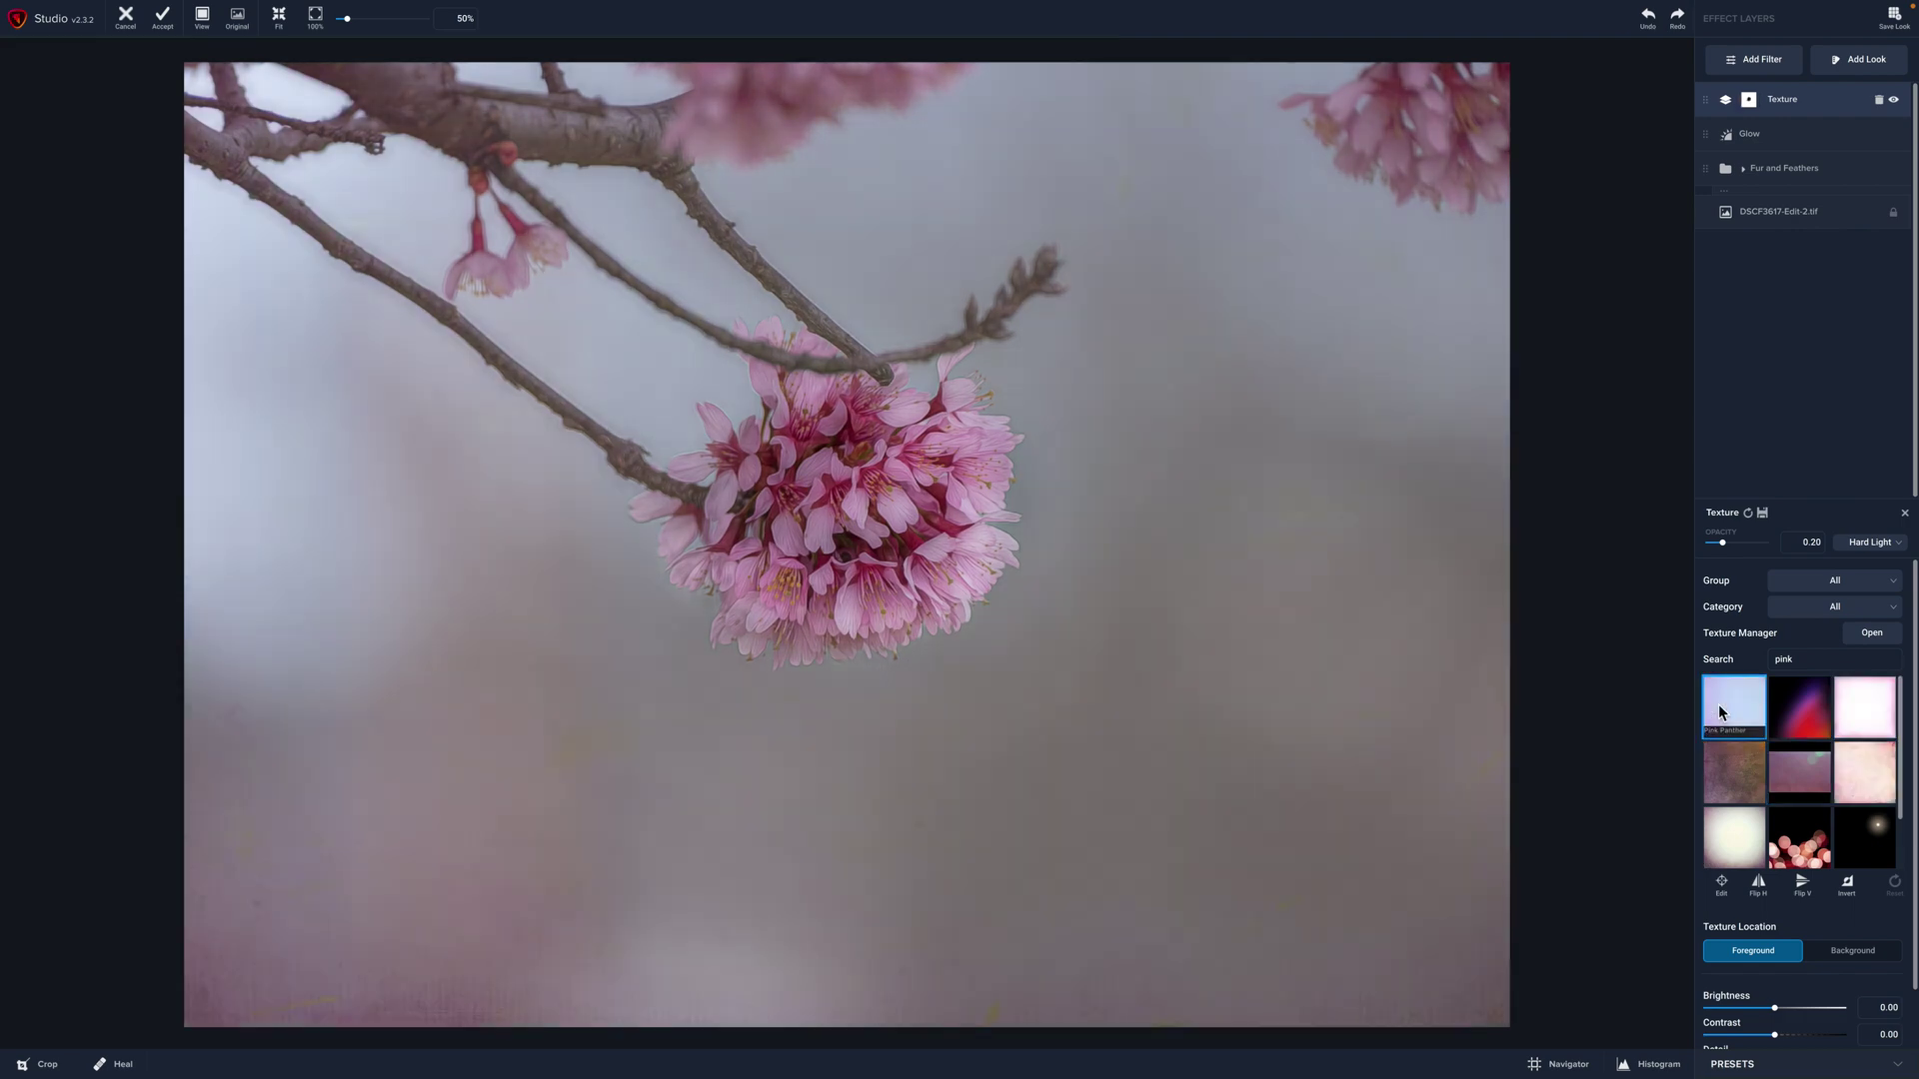
left_click(1723, 544)
left_click_drag(1723, 547, 1726, 548)
Clear the 'pink' texture search, try Angelique grace, and raise texture opacity to 0.39.
left_click(1818, 662)
left_click(1803, 663)
key("BackSpace")
key("BackSpace")
key("BackSpace")
key("BackSpace")
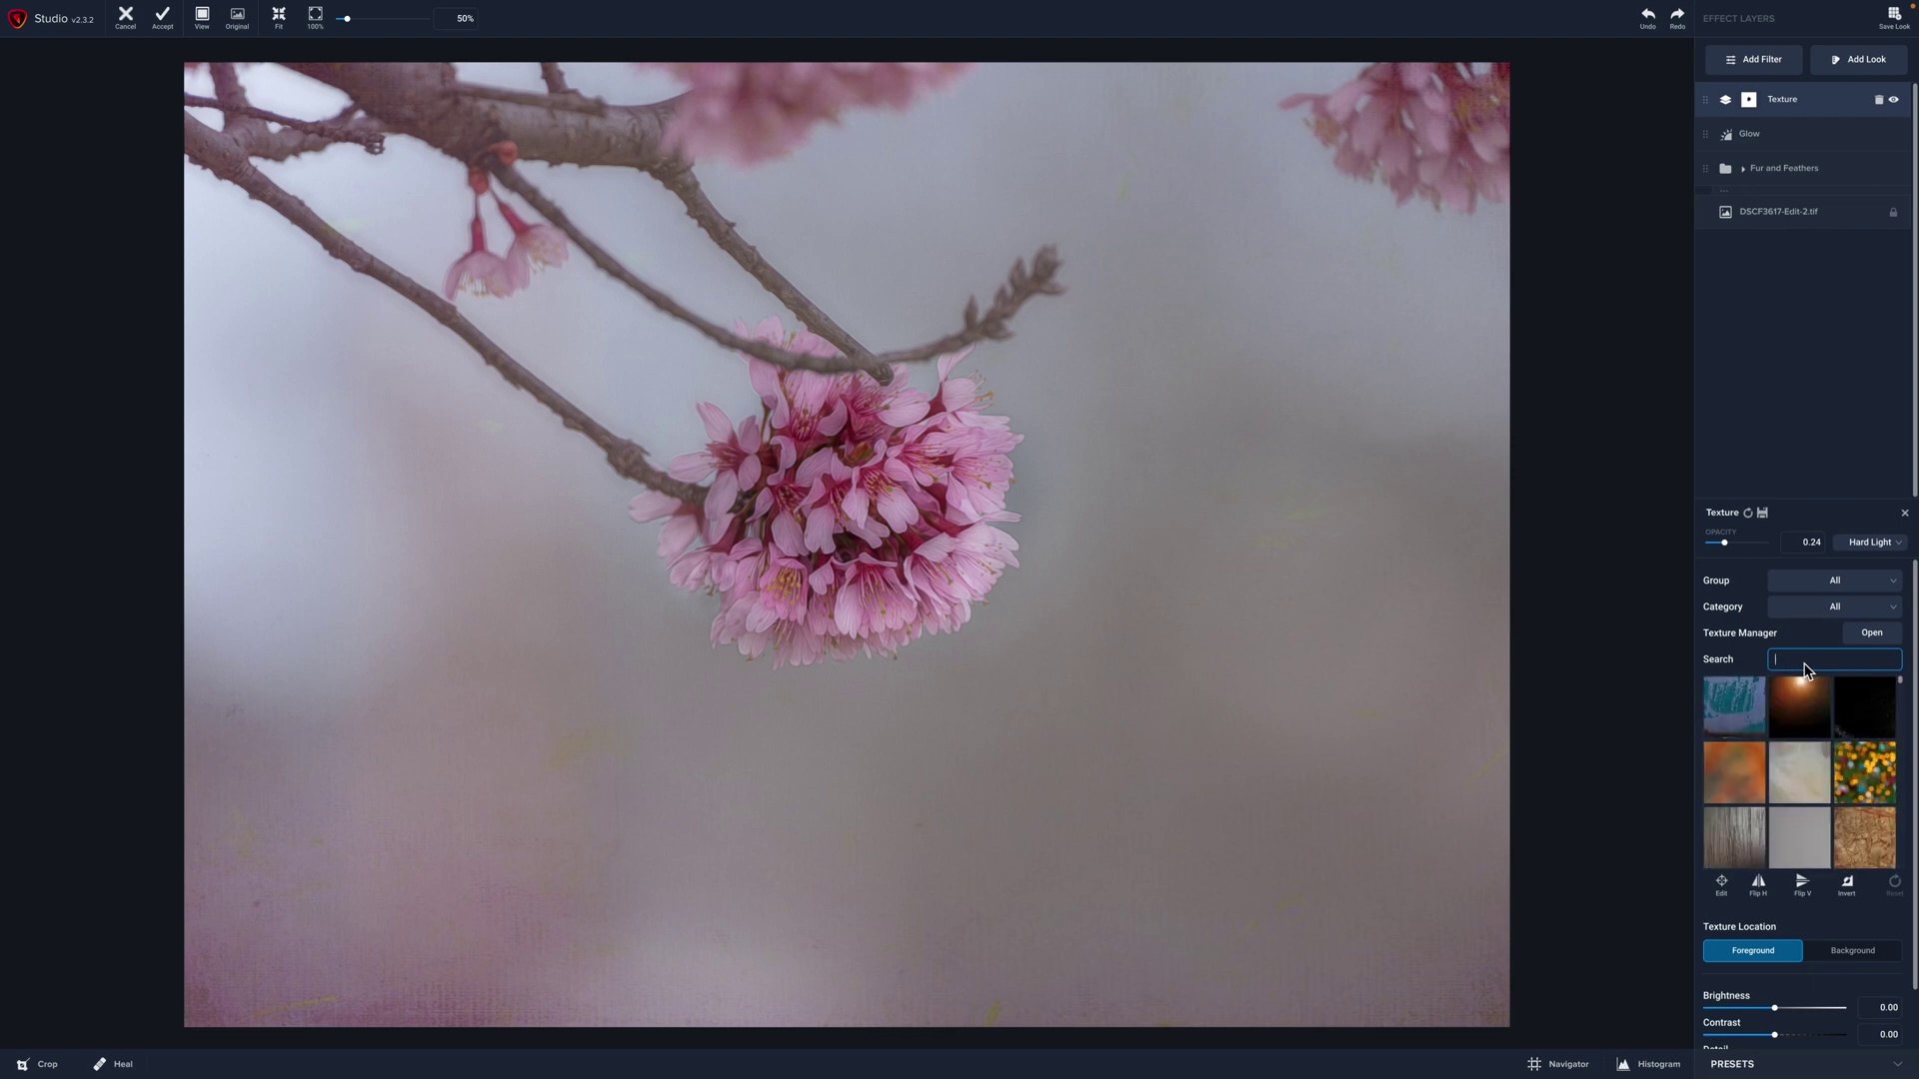
scroll(1780, 788, "down", 1)
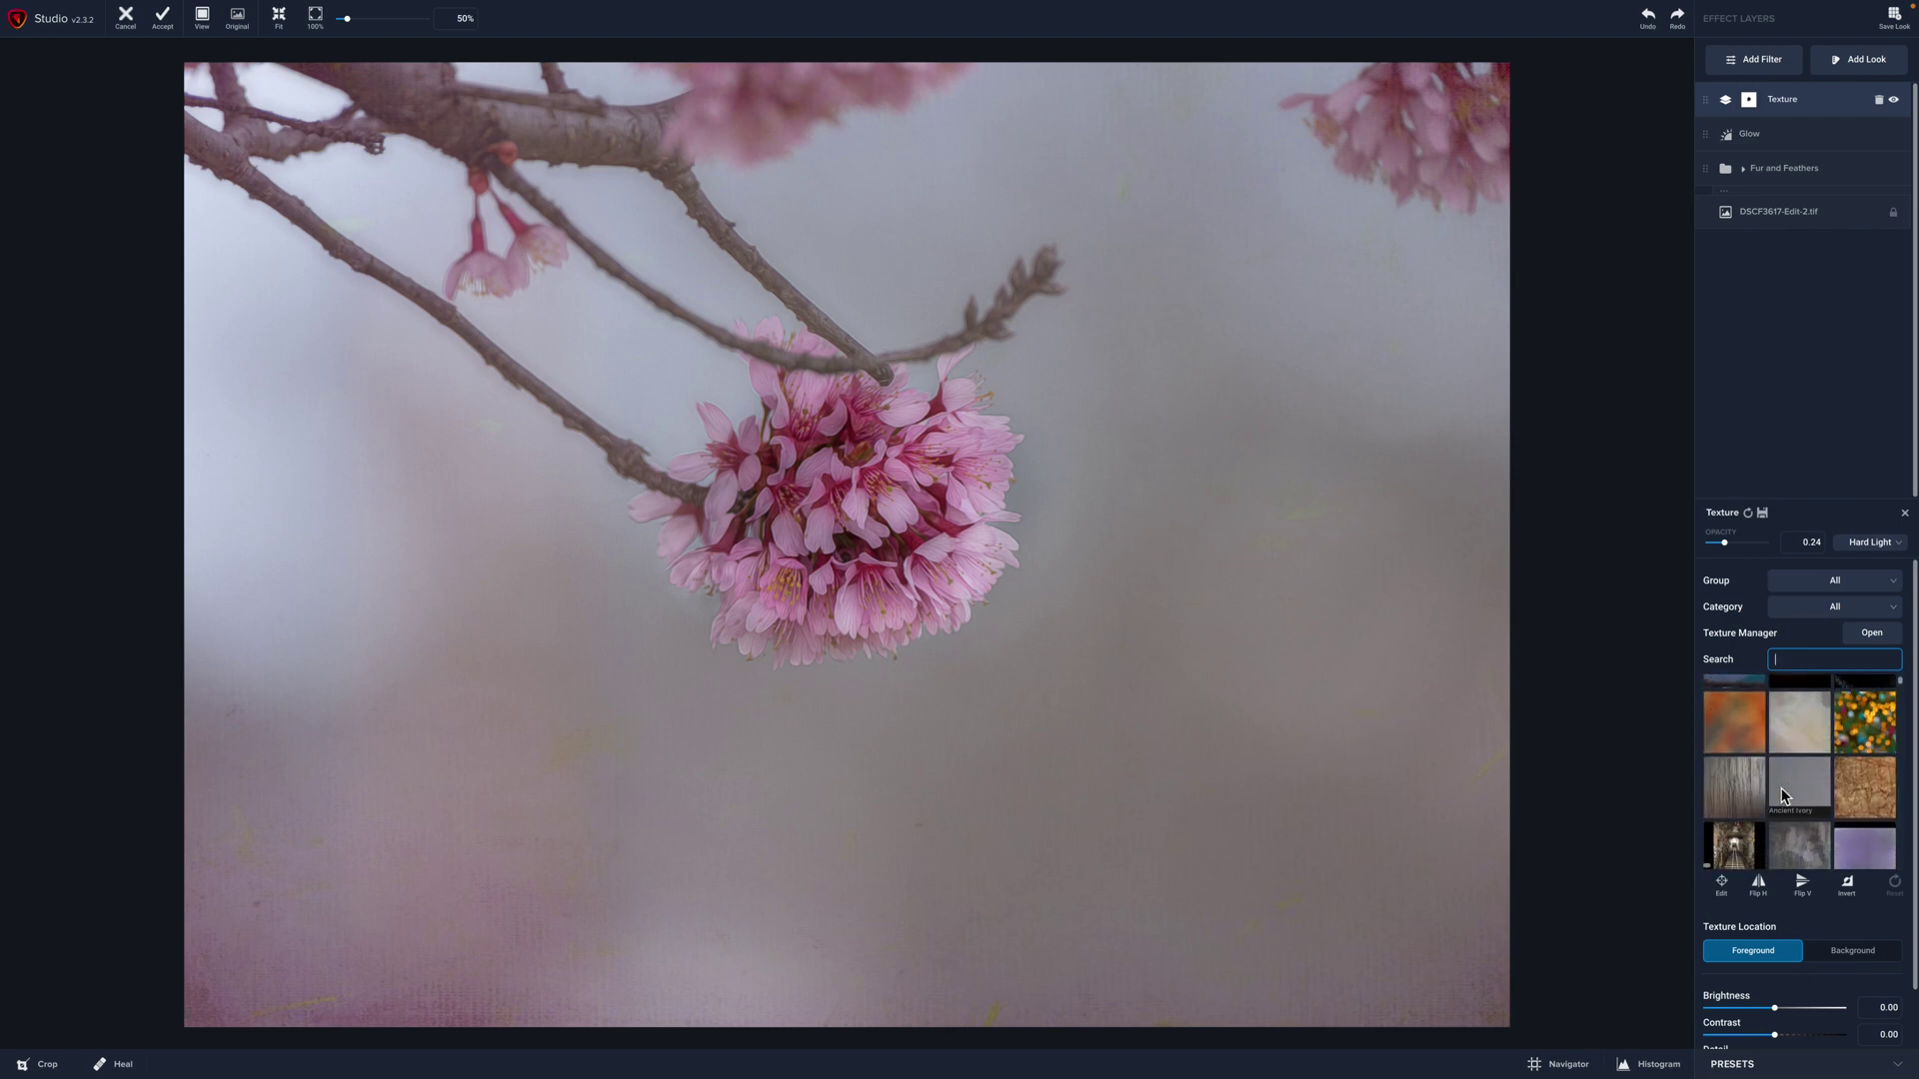
scroll(1781, 788, "down", 1)
left_click(1871, 799)
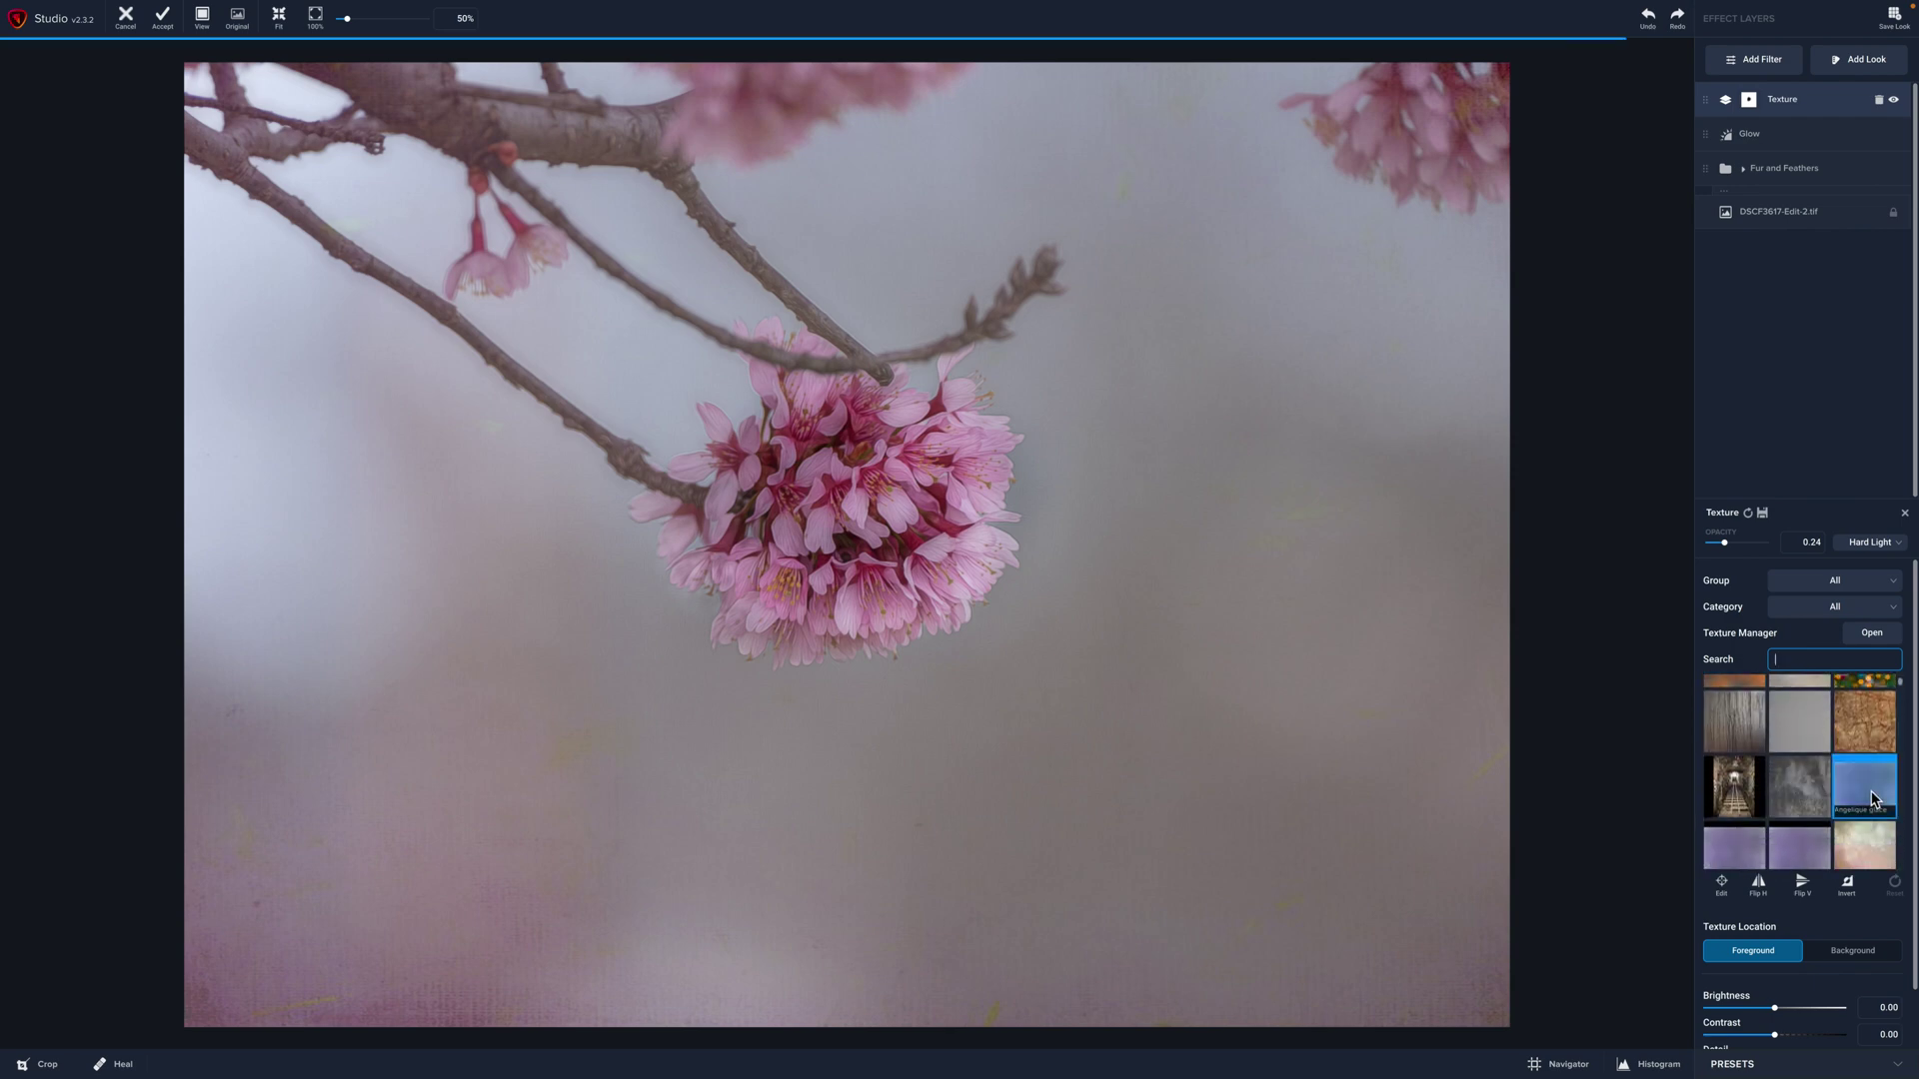
left_click(1732, 543)
Try Baby Lotion and Blooming Dahlia, then apply the pale bluish Border Fade 3 texture.
scroll(1778, 779, "down", 1)
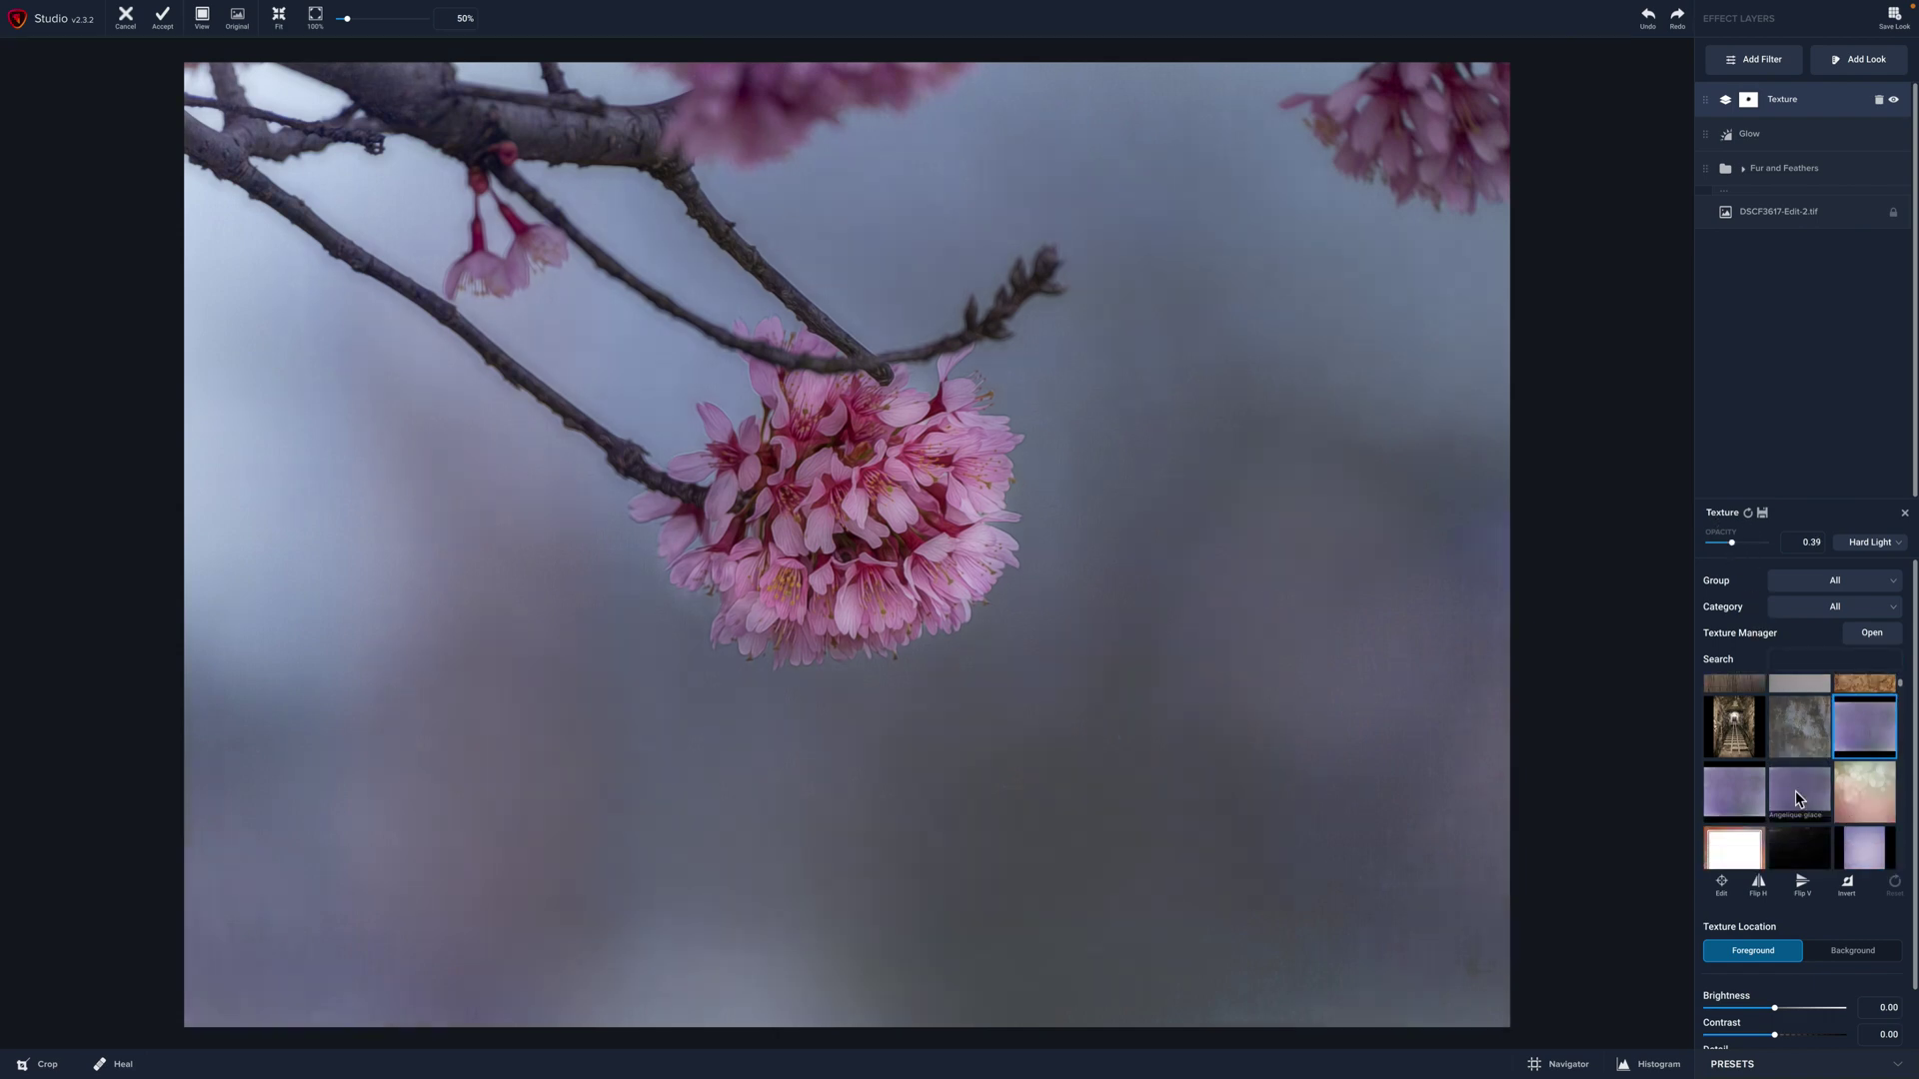
scroll(1795, 790, "down", 8)
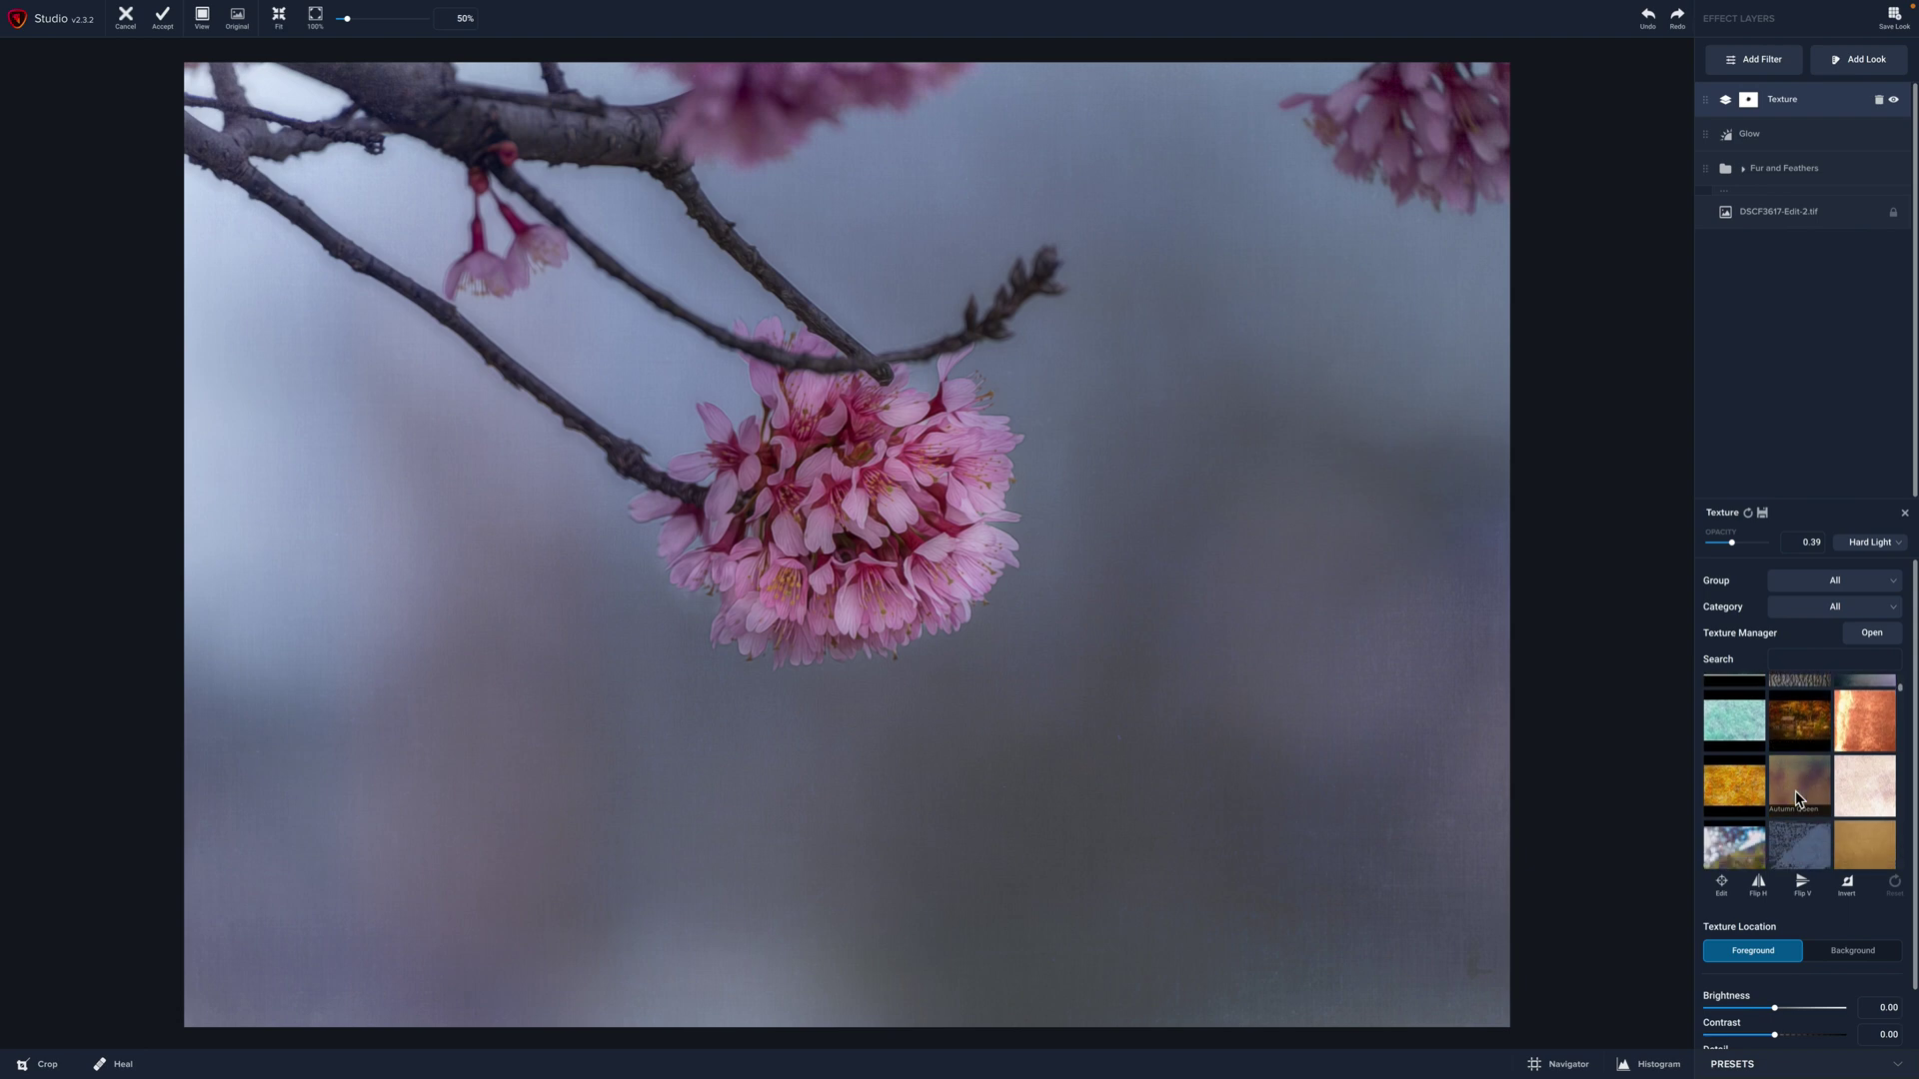
left_click(1849, 798)
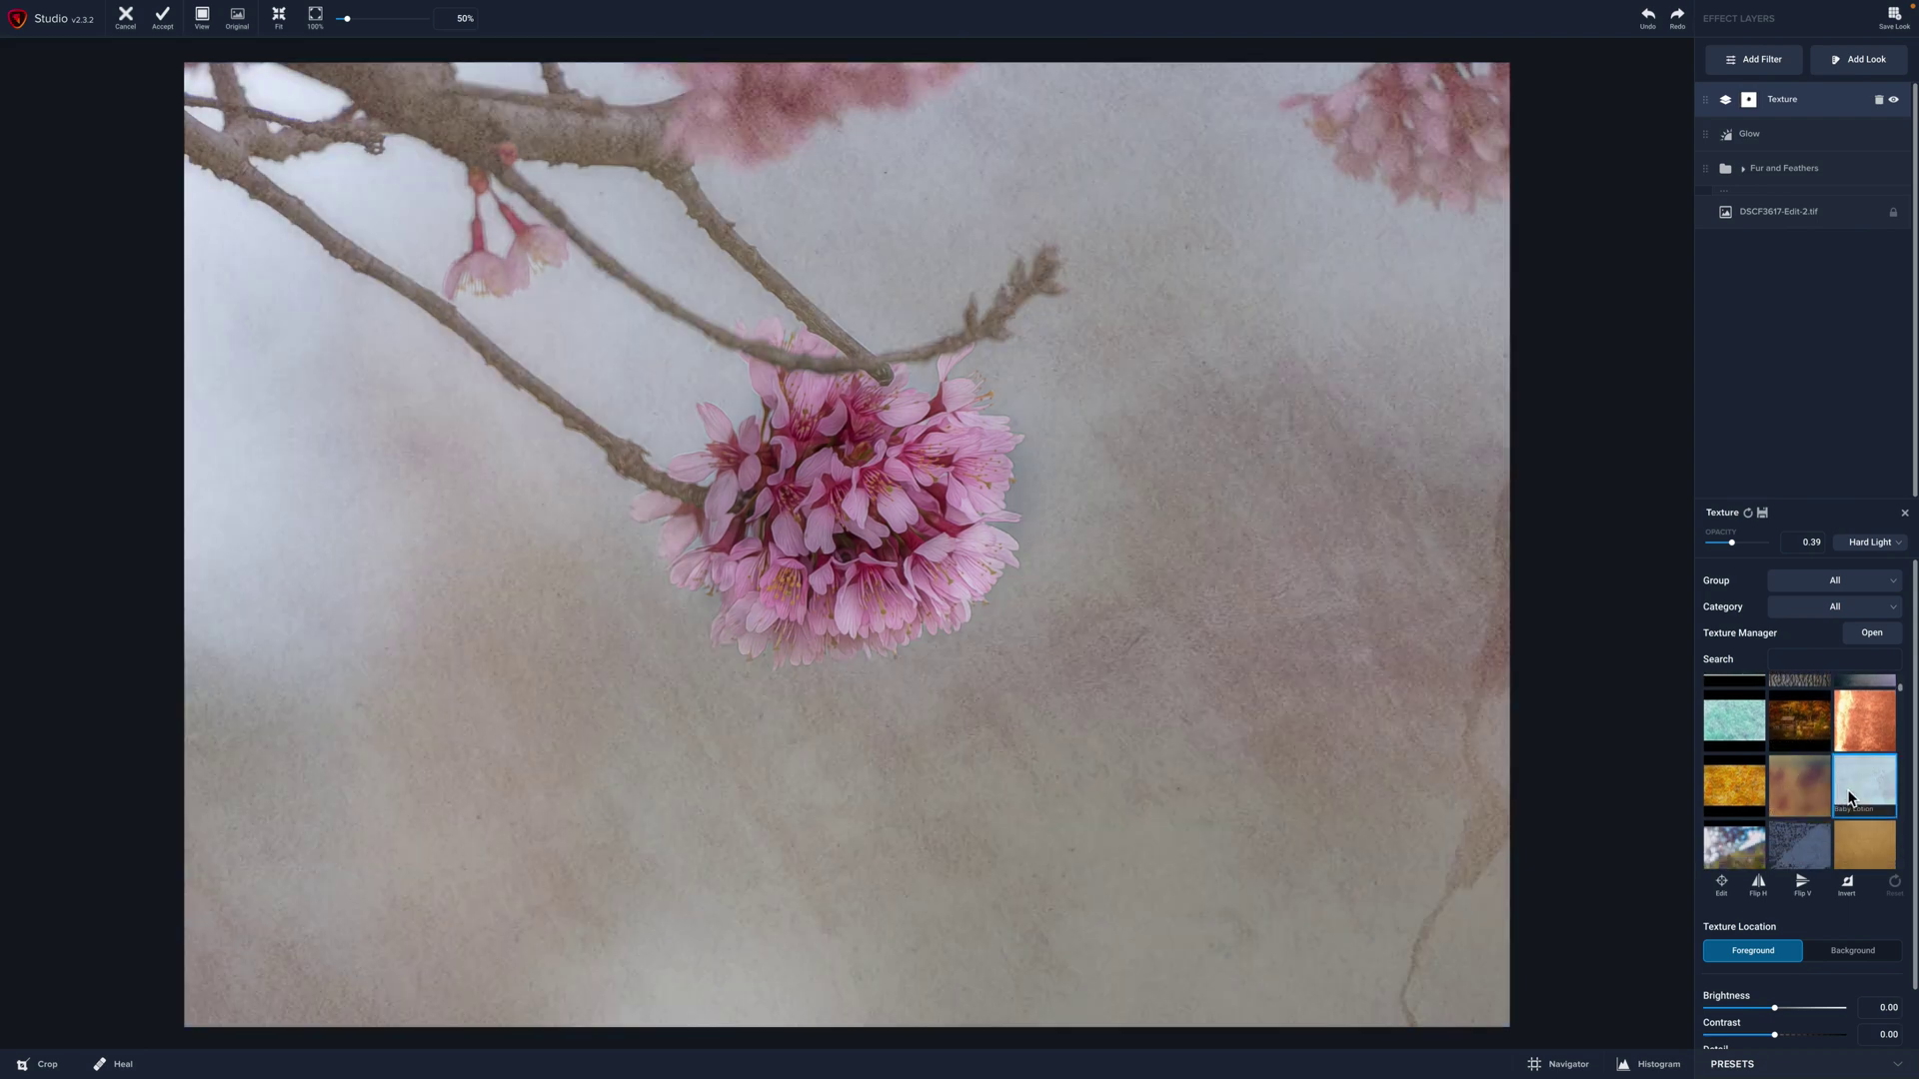
scroll(1771, 788, "down", 2)
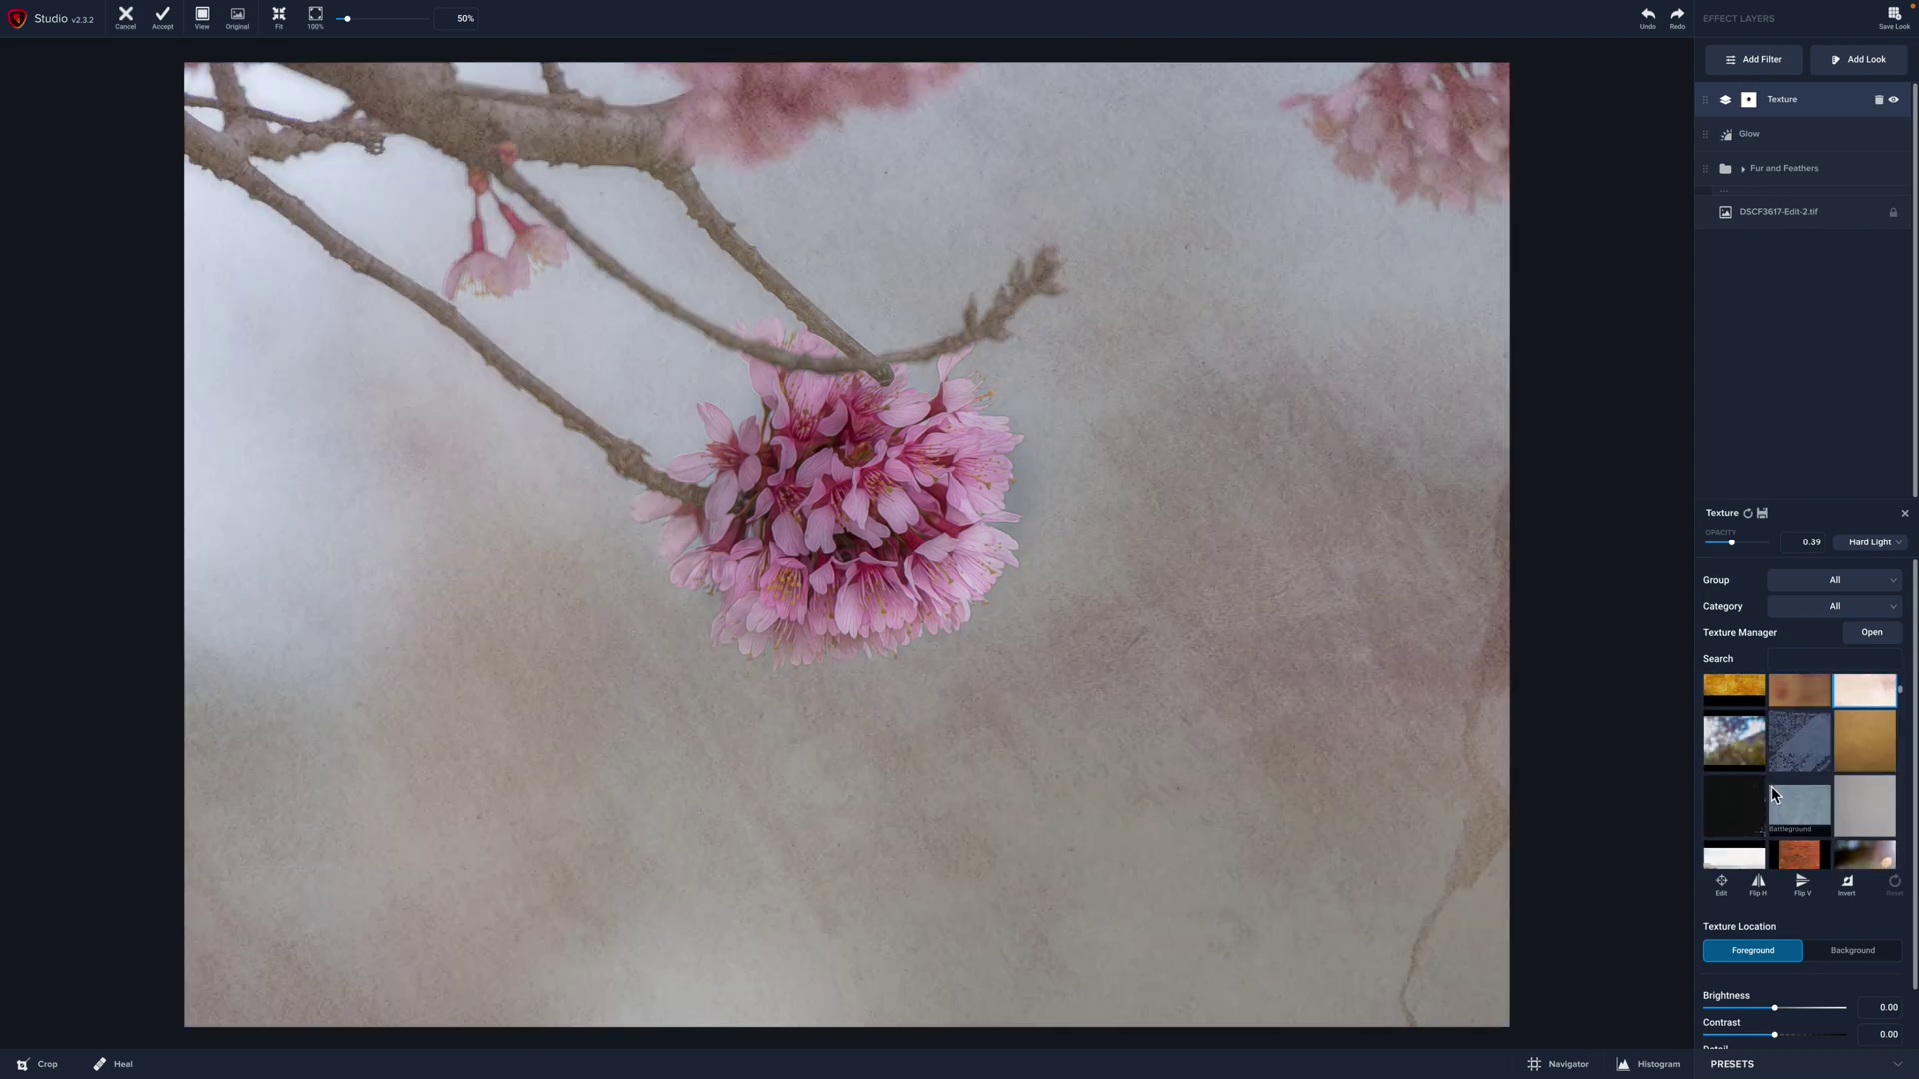
scroll(1771, 794, "down", 5)
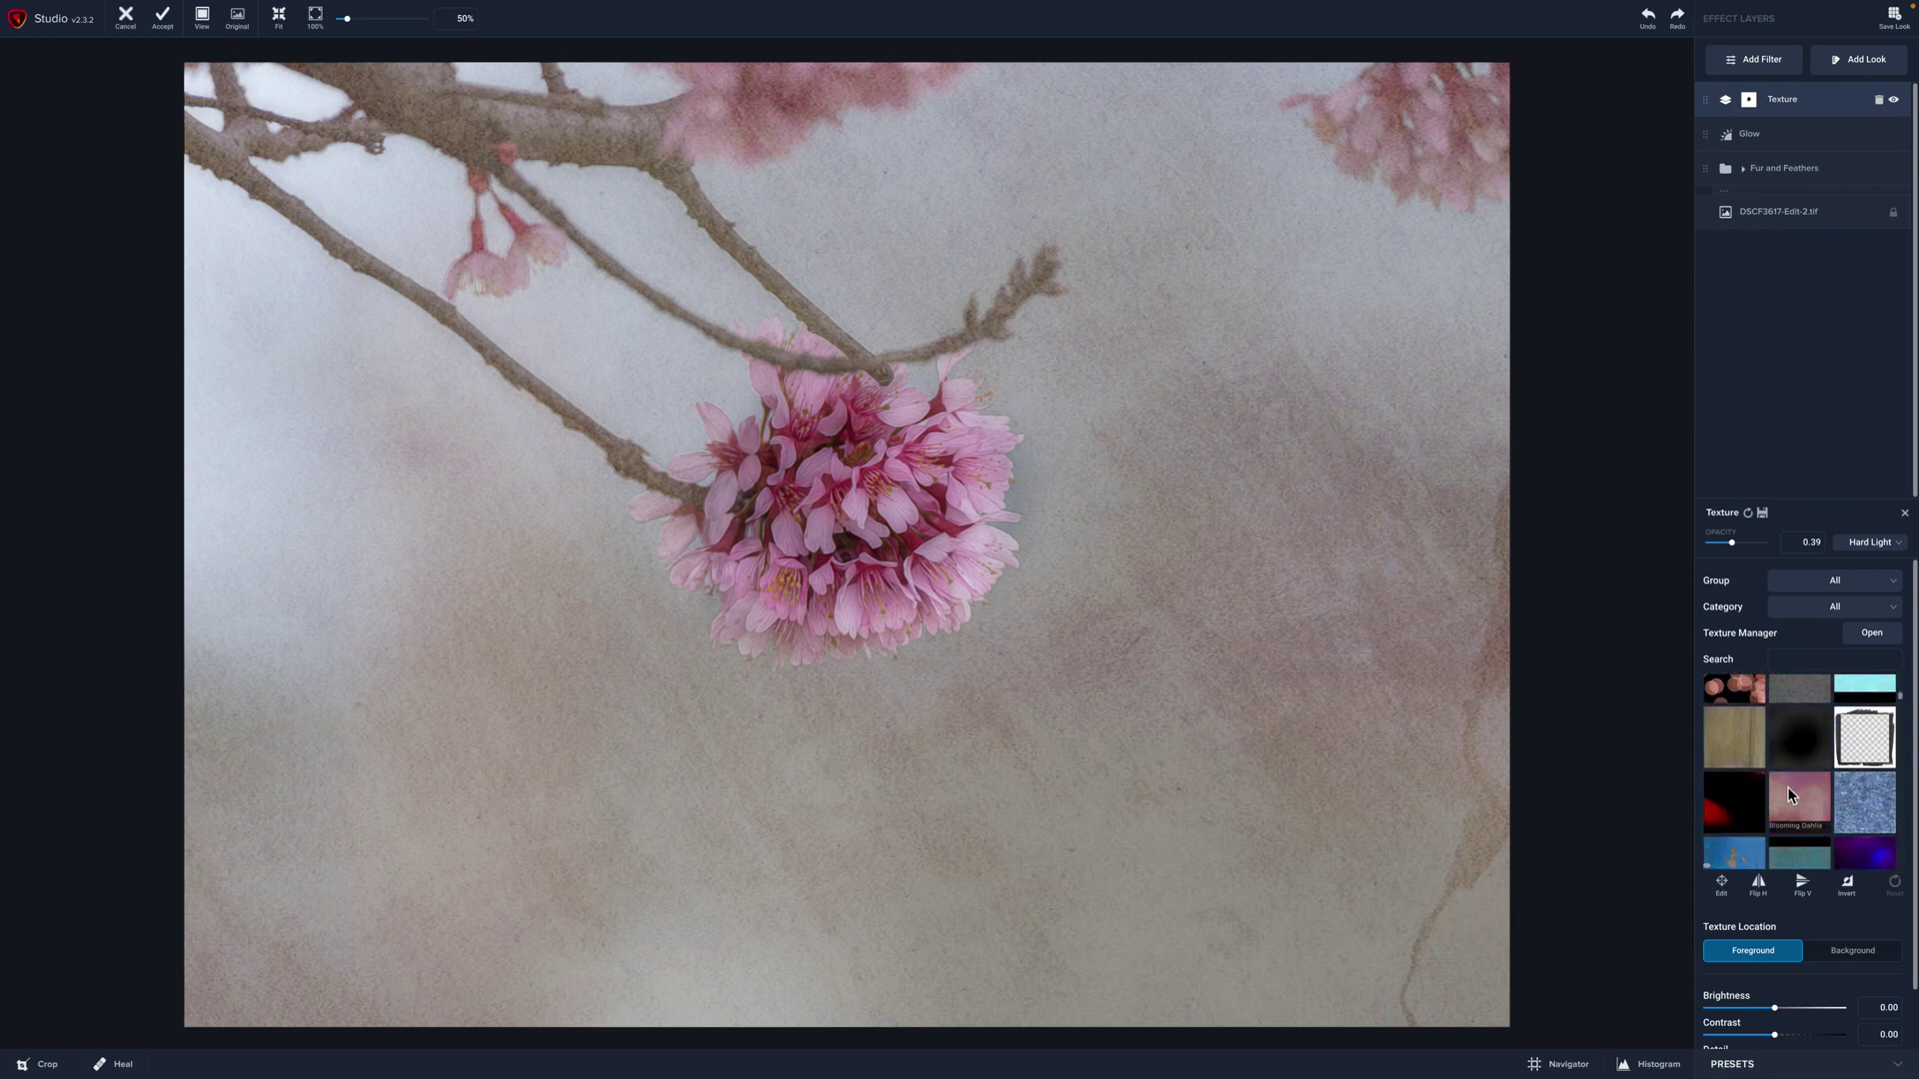
left_click(1801, 799)
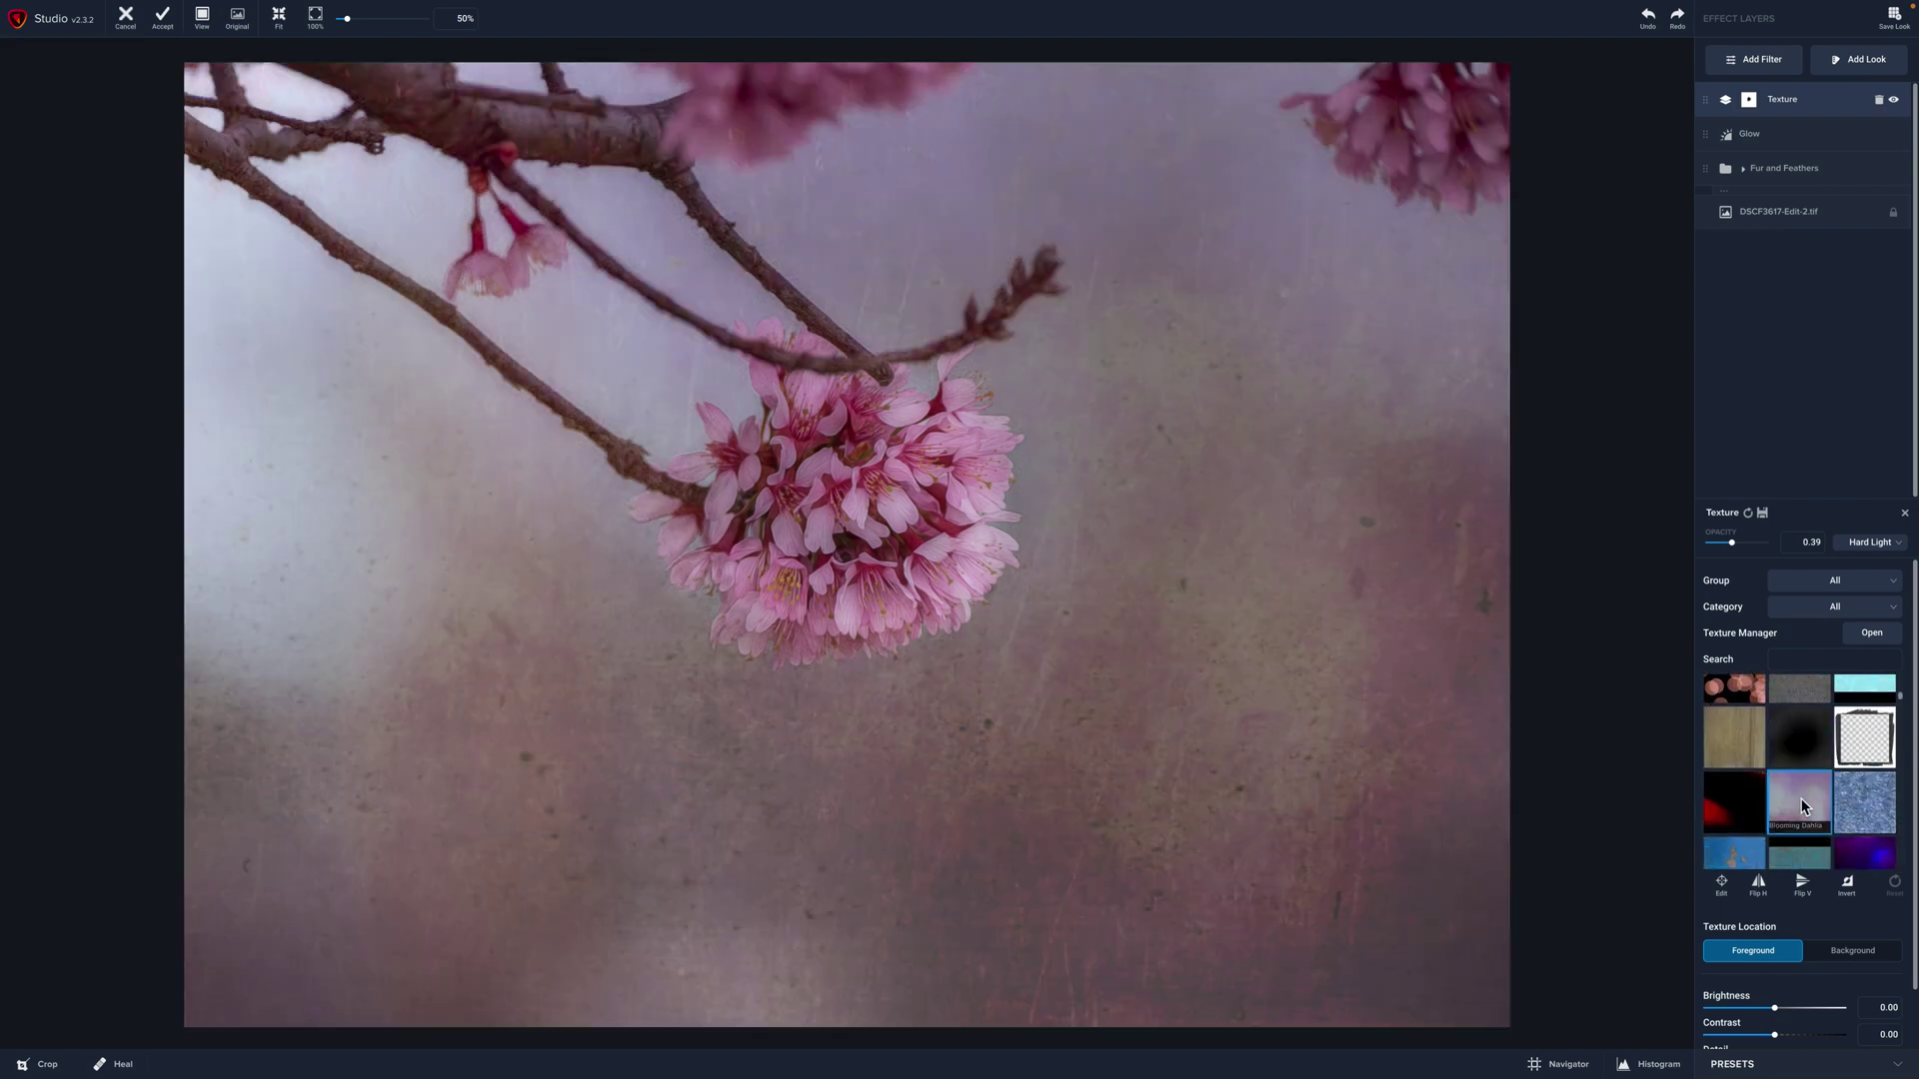
scroll(1801, 799, "down", 3)
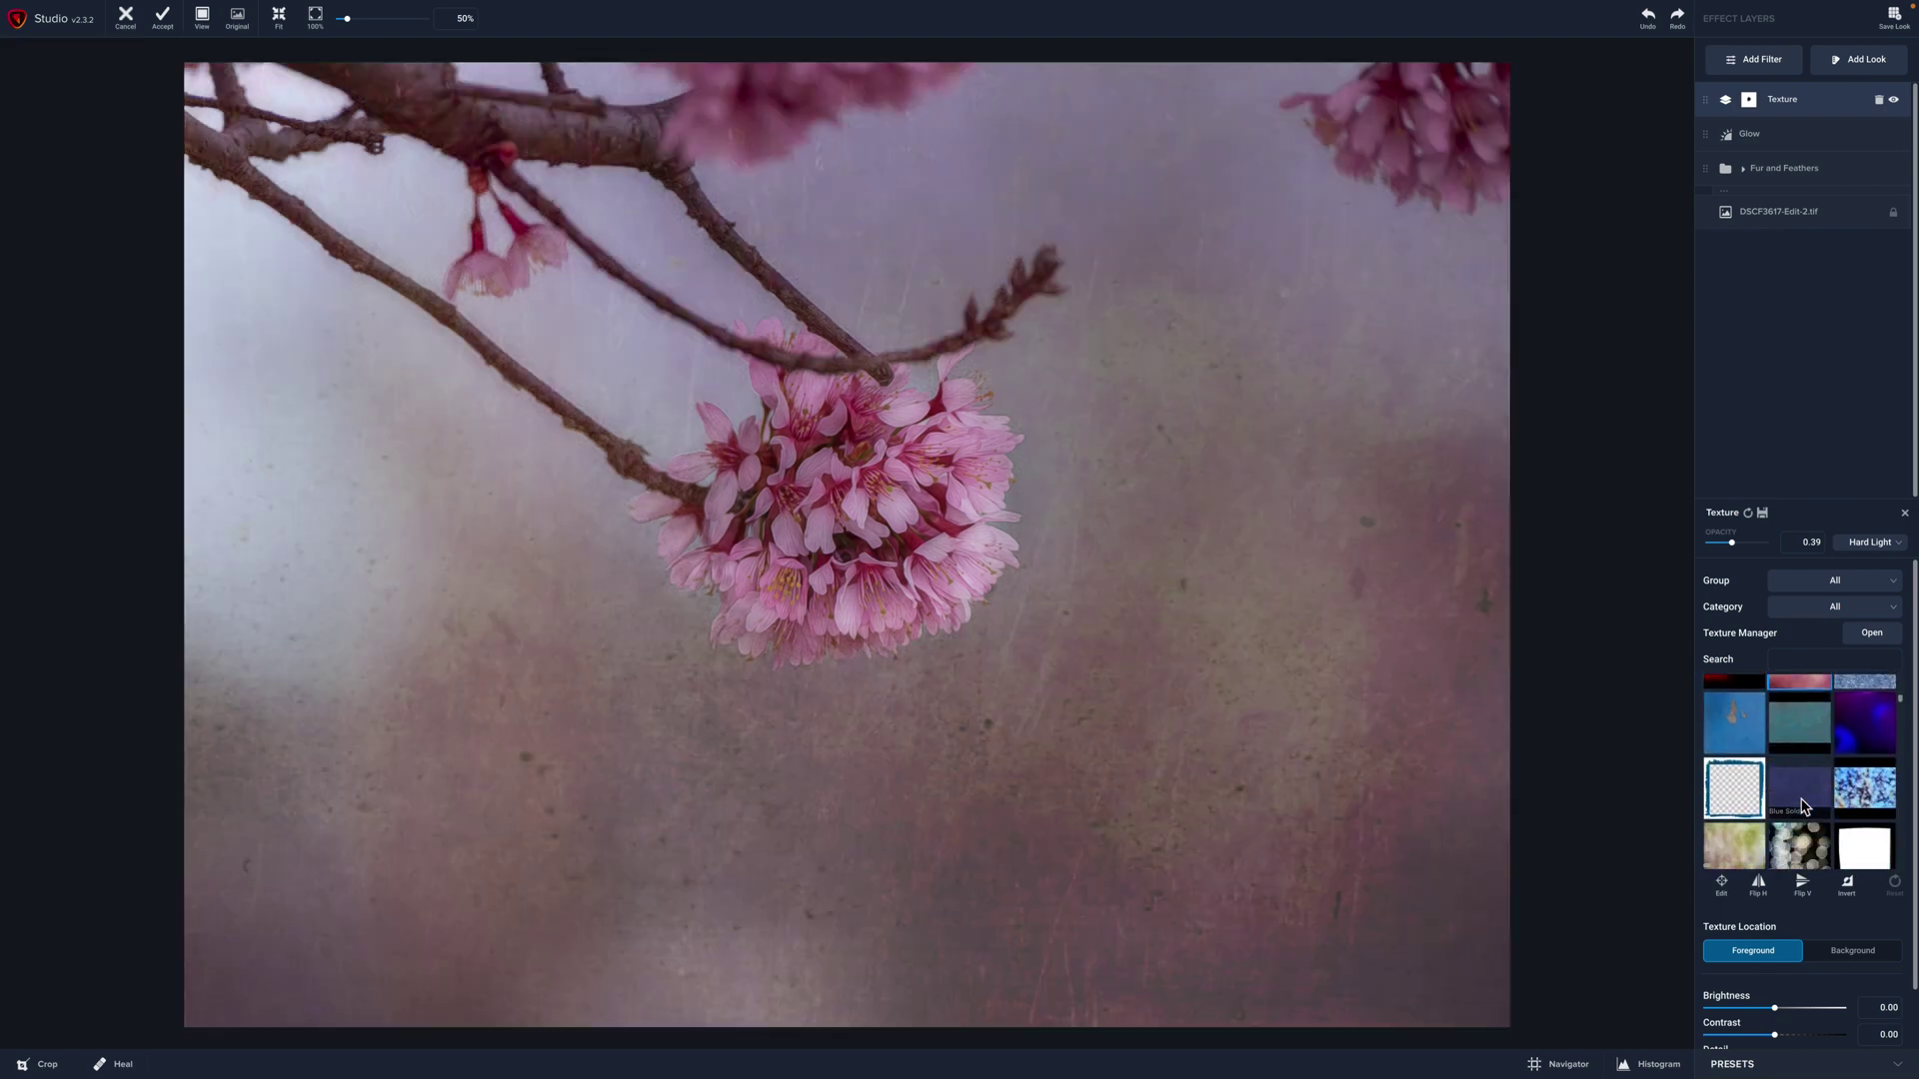
scroll(1801, 799, "down", 5)
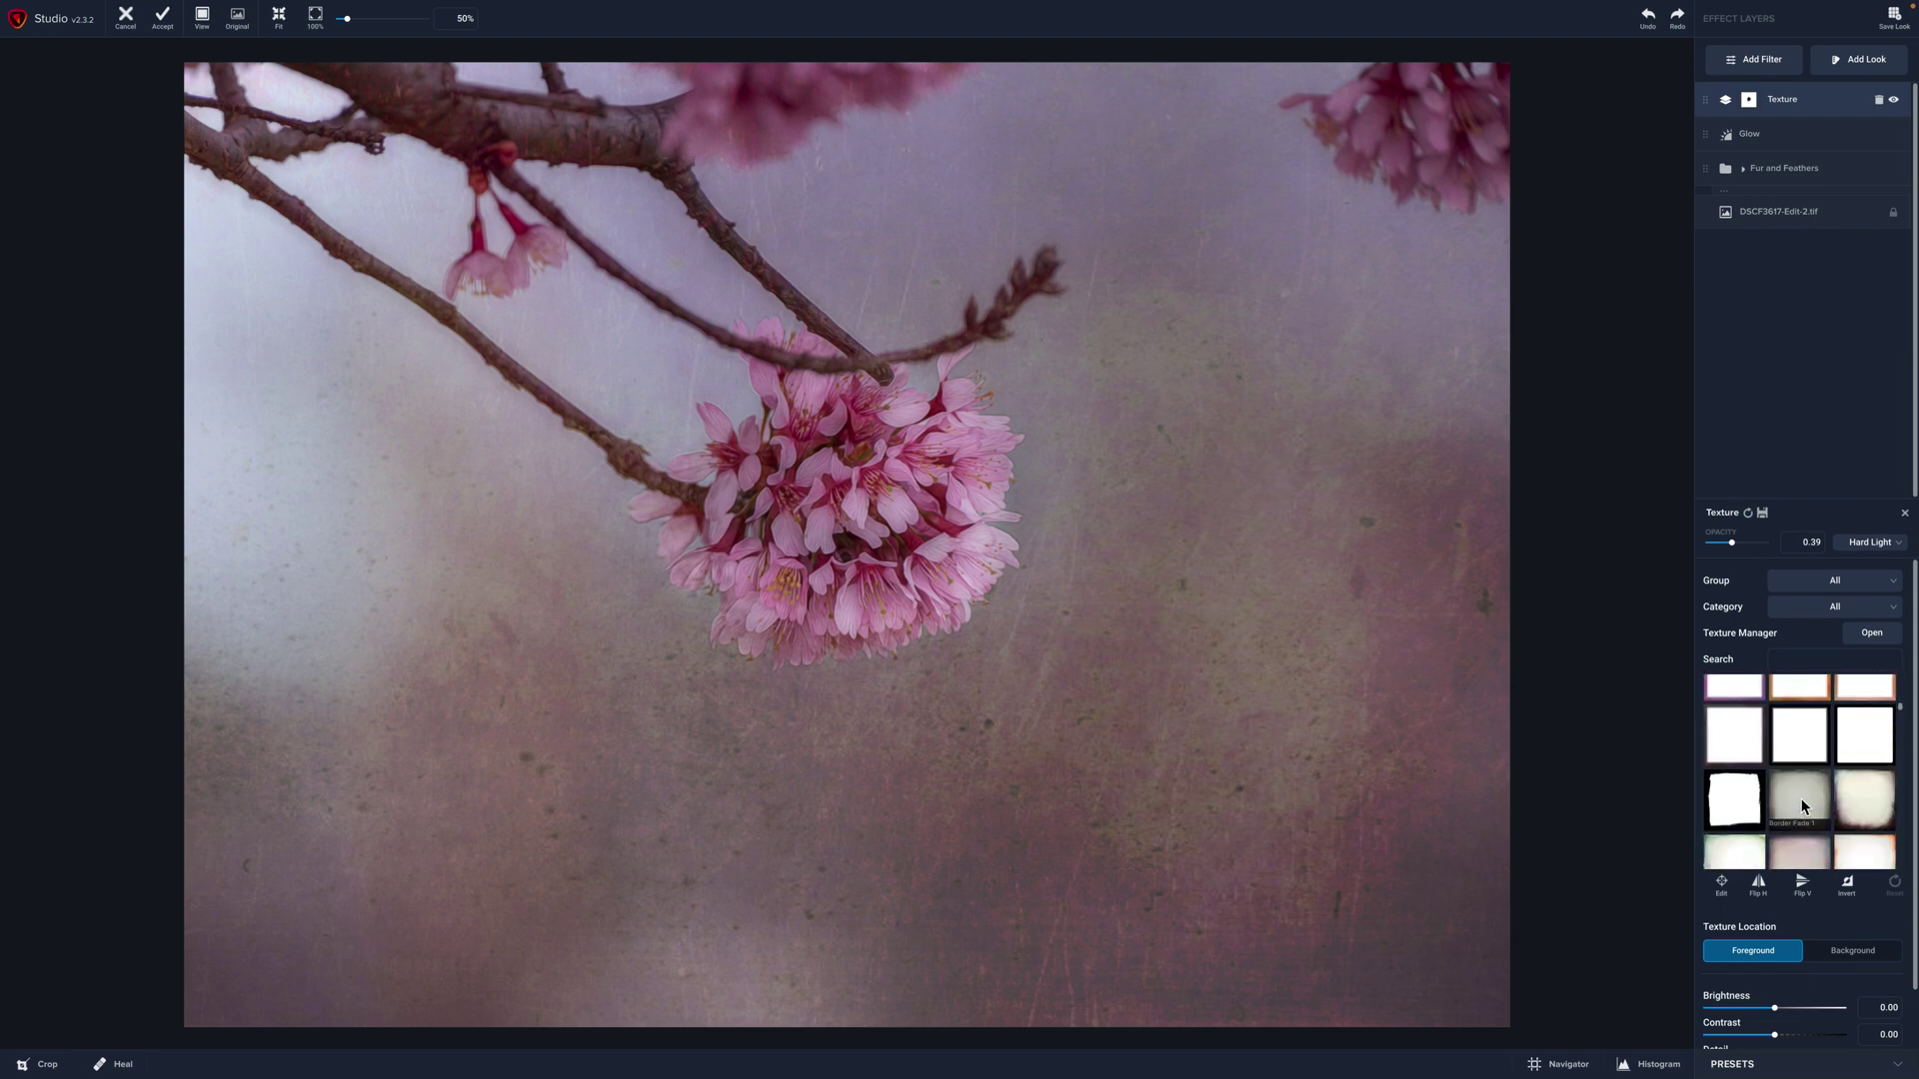
left_click(1864, 805)
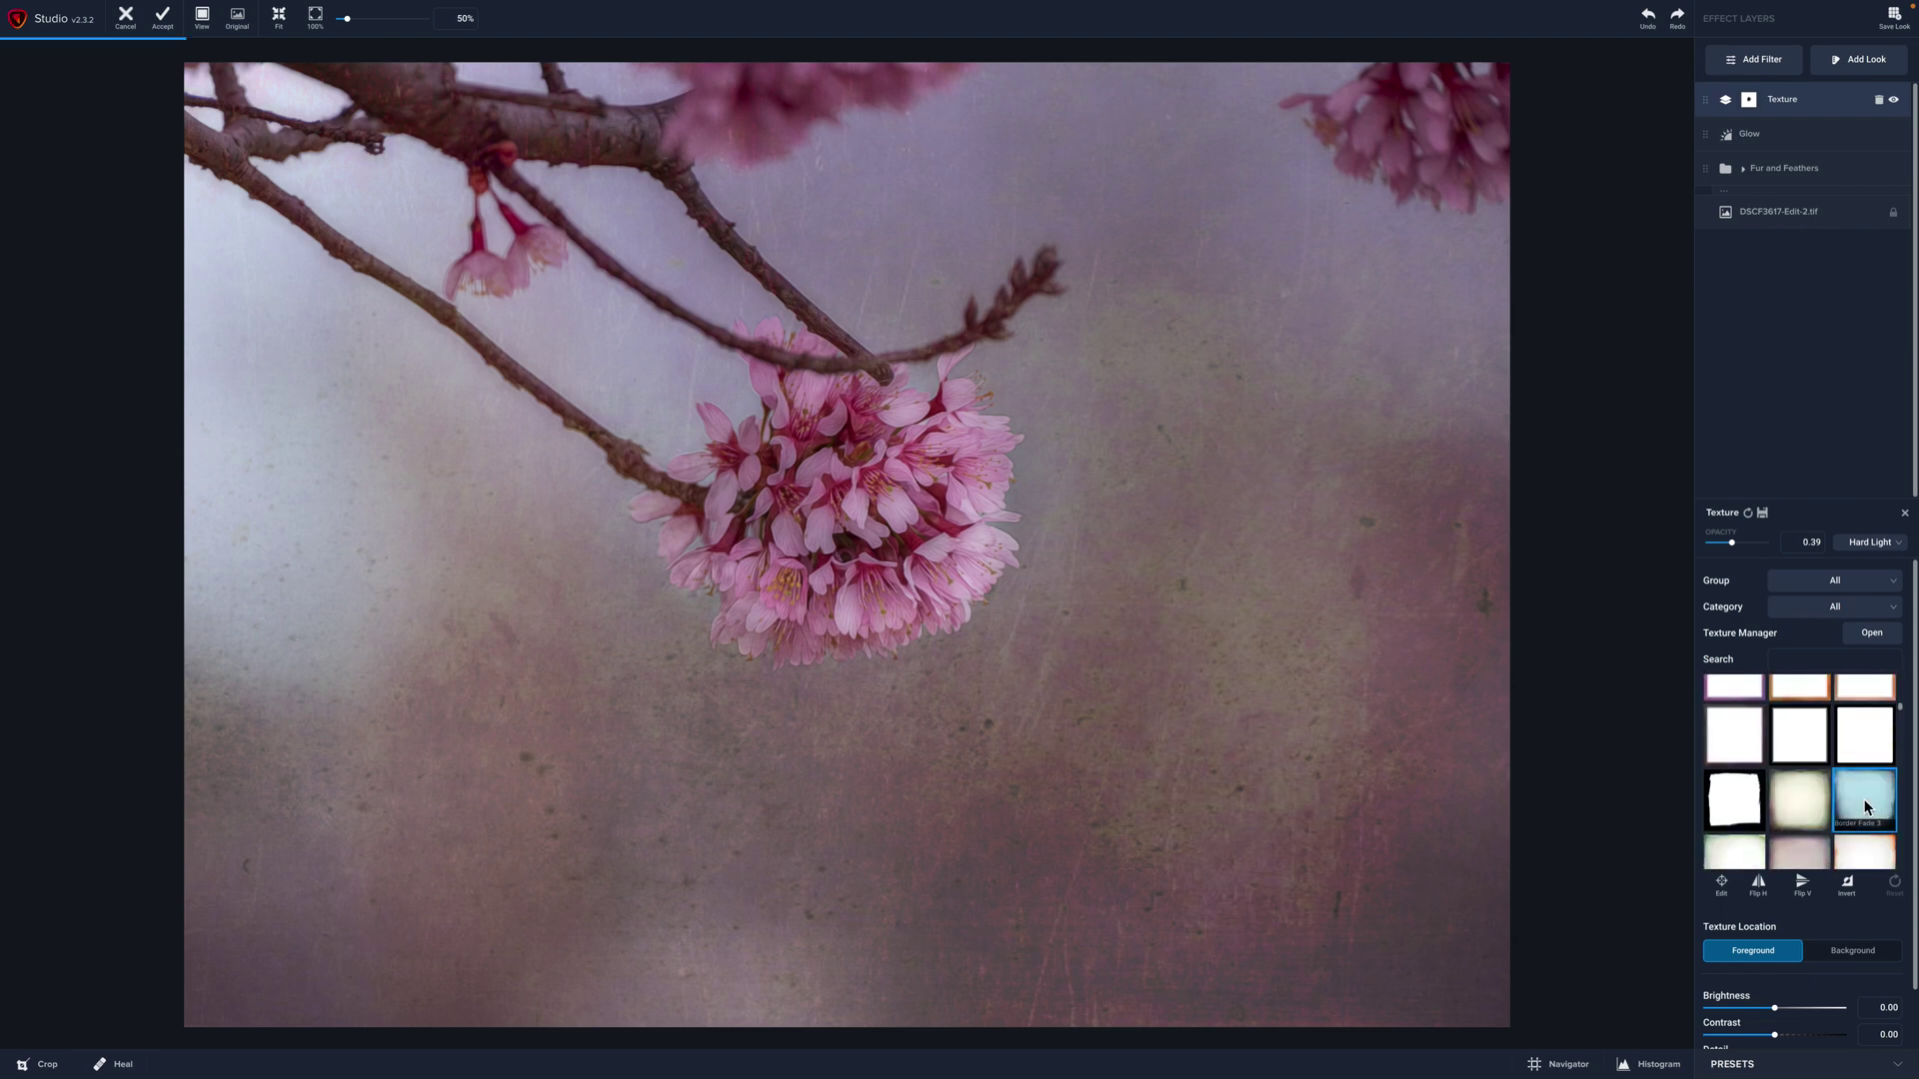
Preview the Border Fade 8, Border Fade 5, Border Scratch 3 and Bridal Veil textures.
scroll(1864, 805, "down", 2)
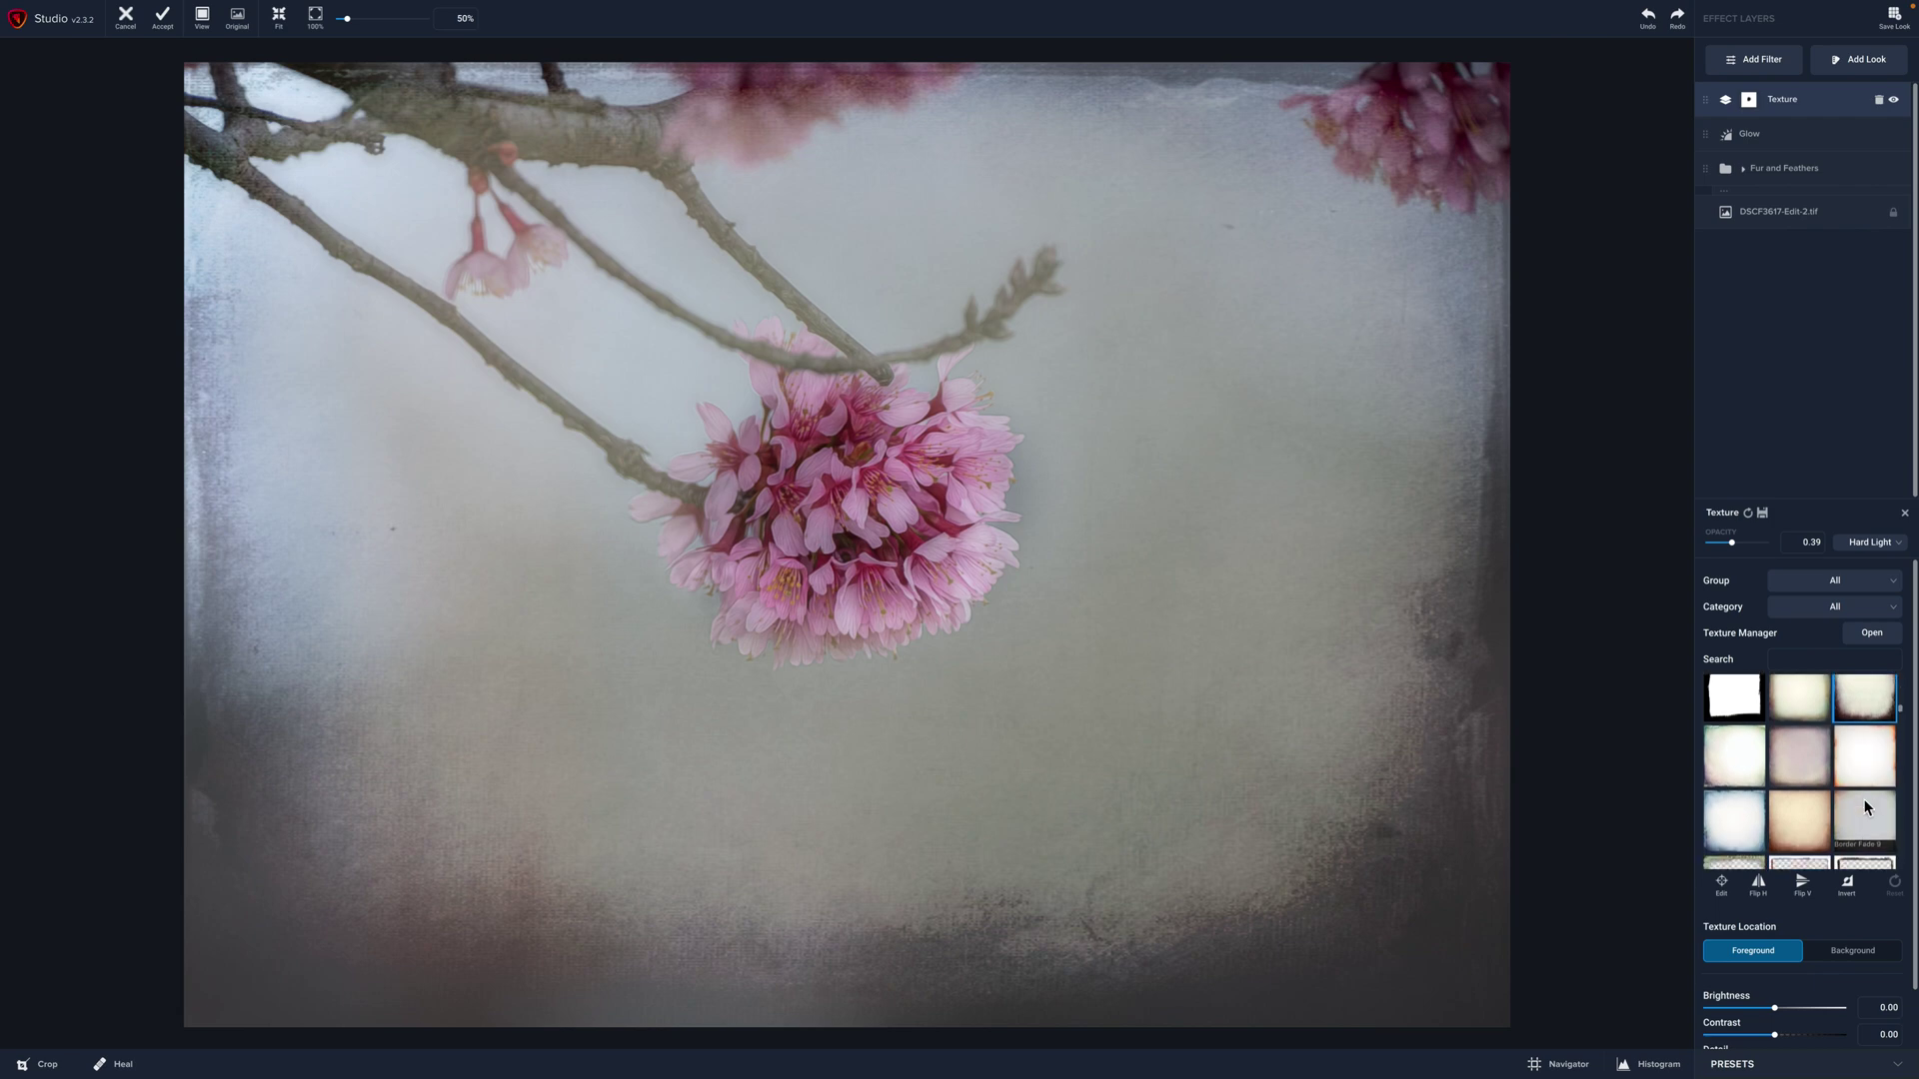
left_click(1787, 815)
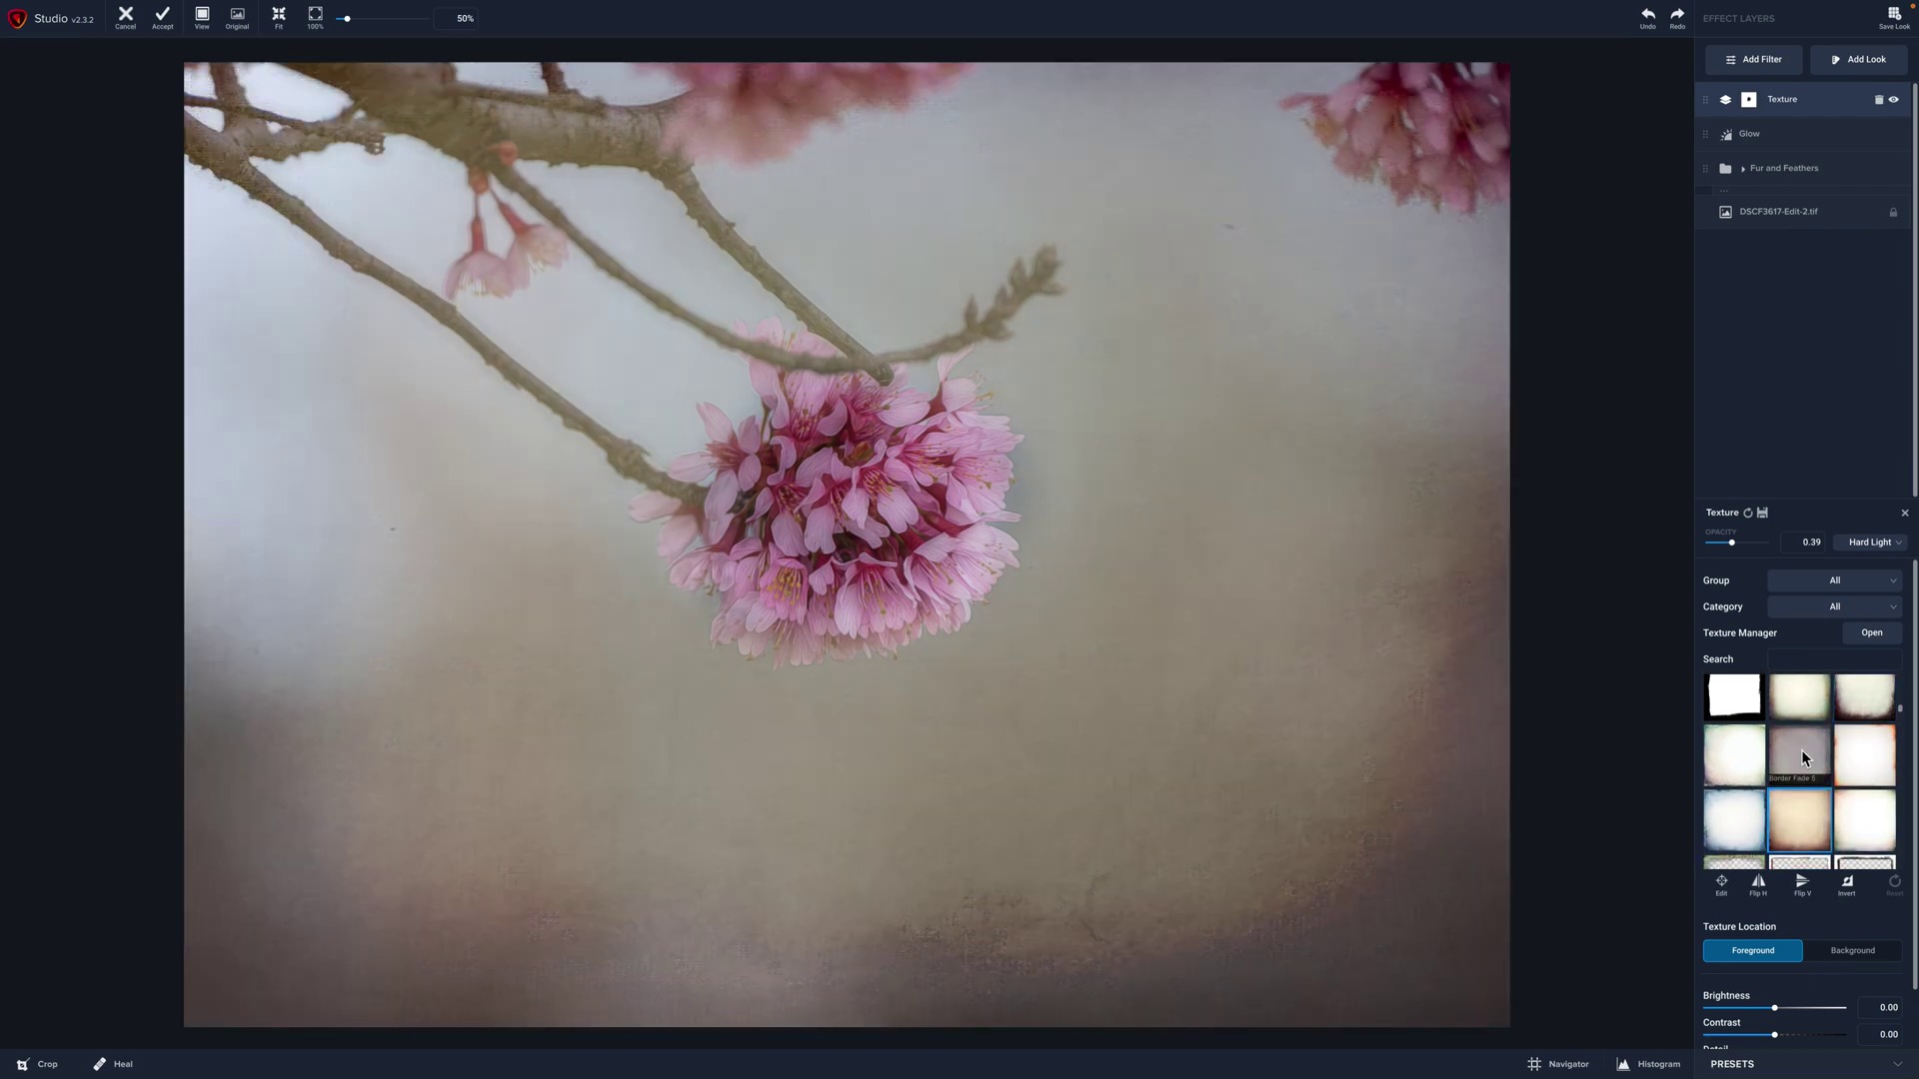
left_click(1801, 750)
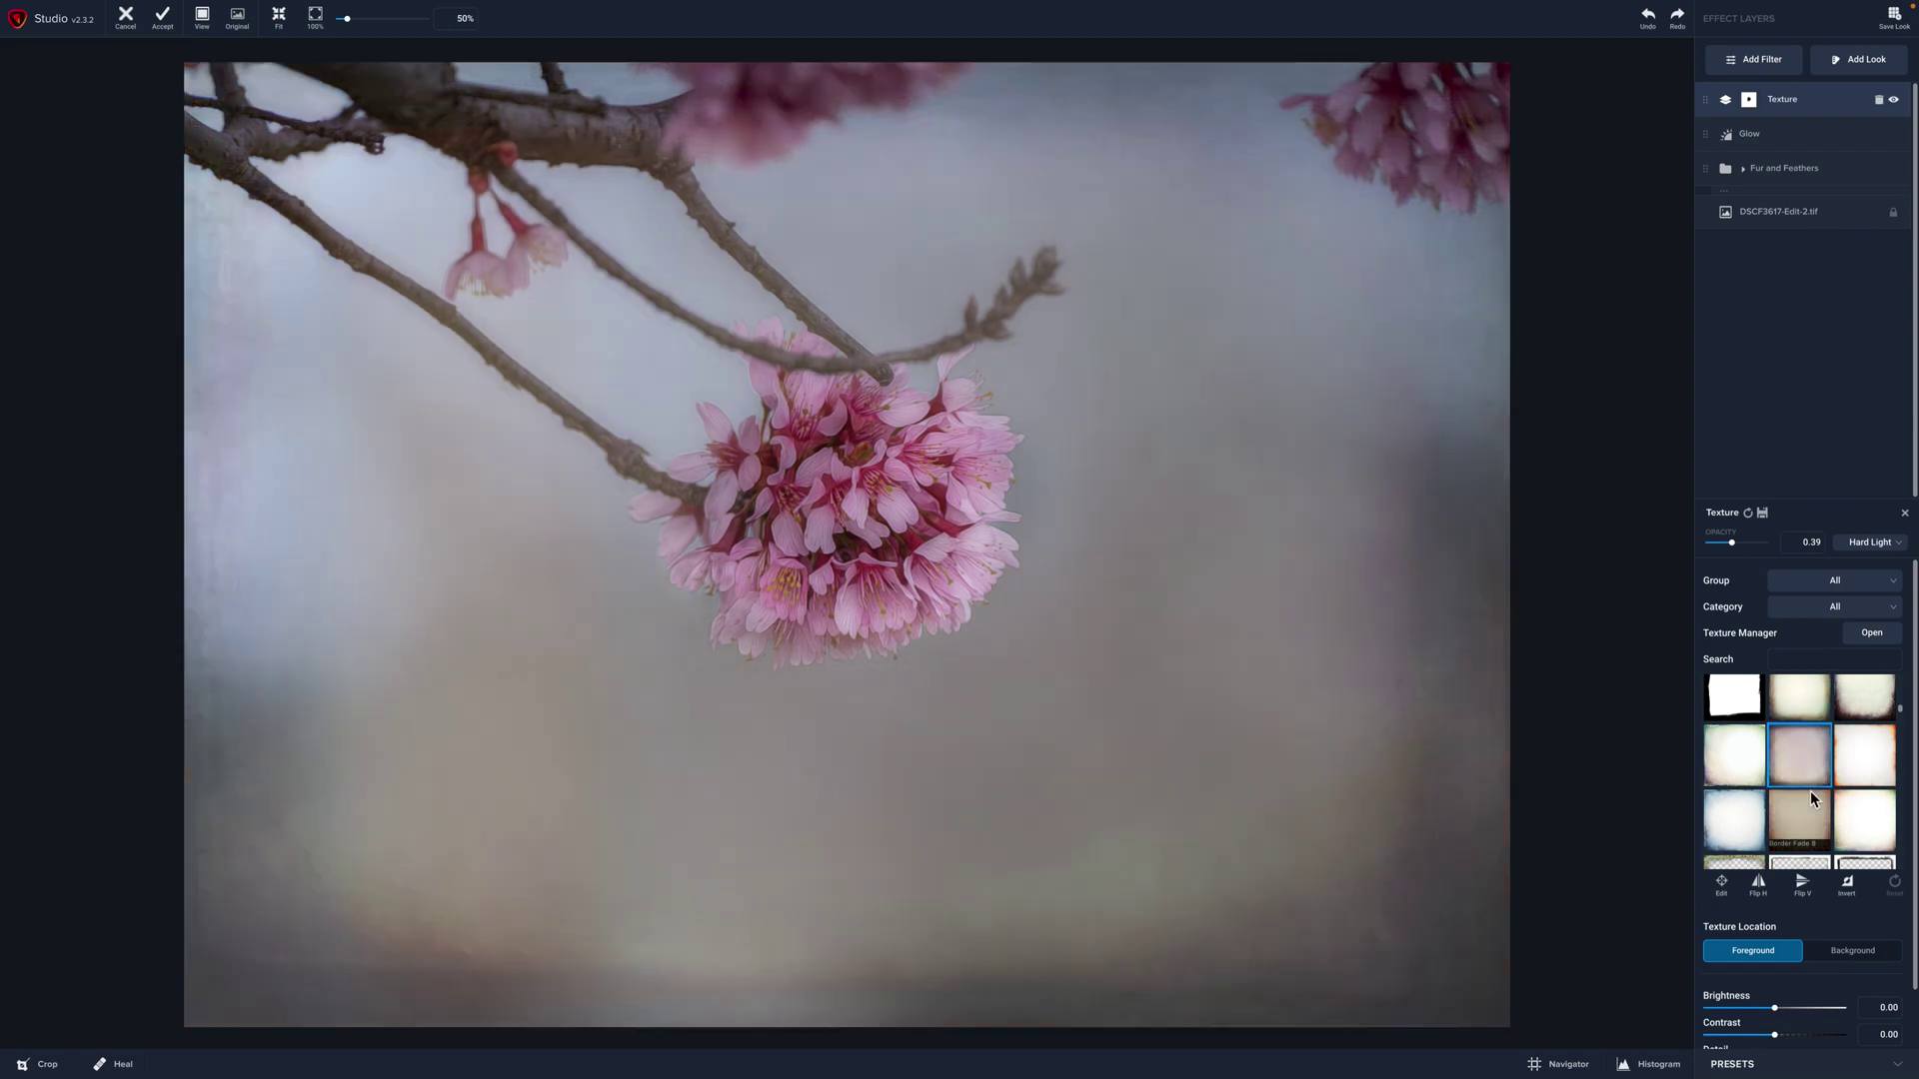
scroll(1808, 795, "down", 2)
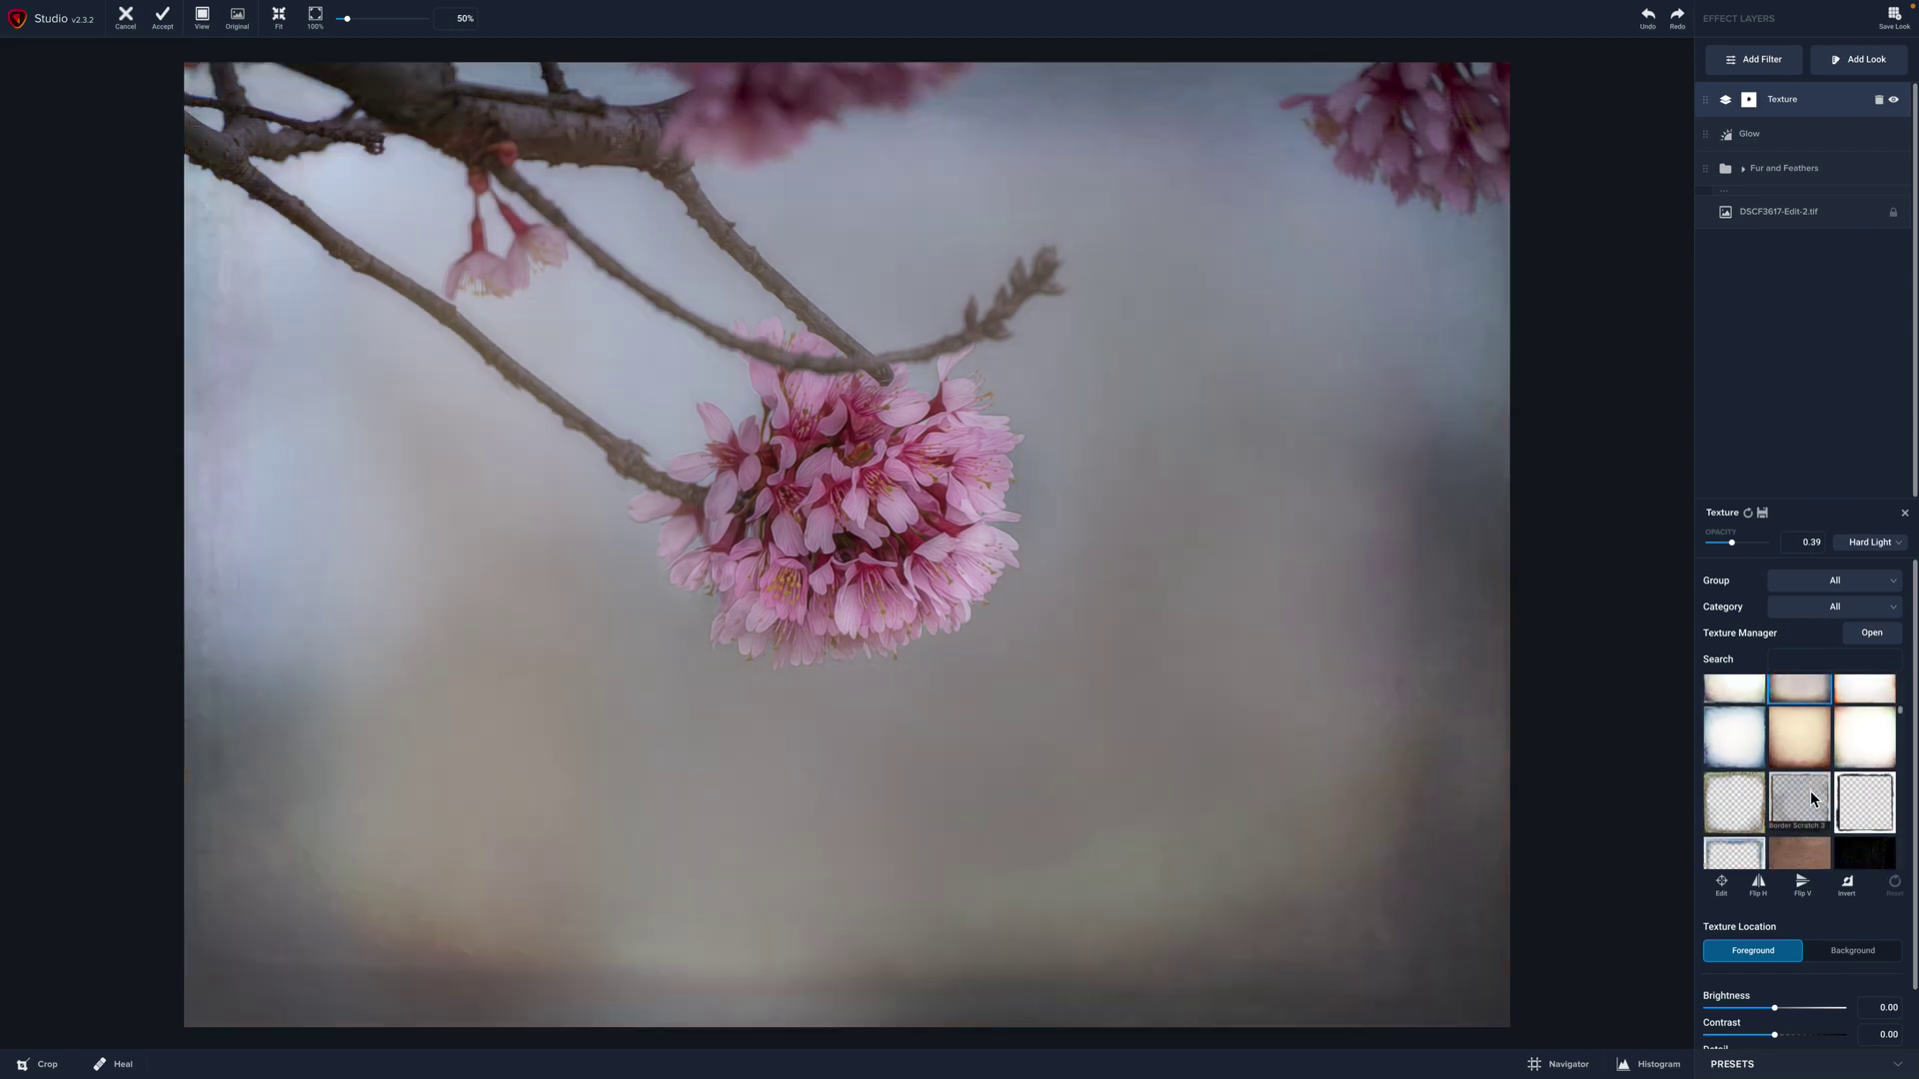
left_click(1797, 792)
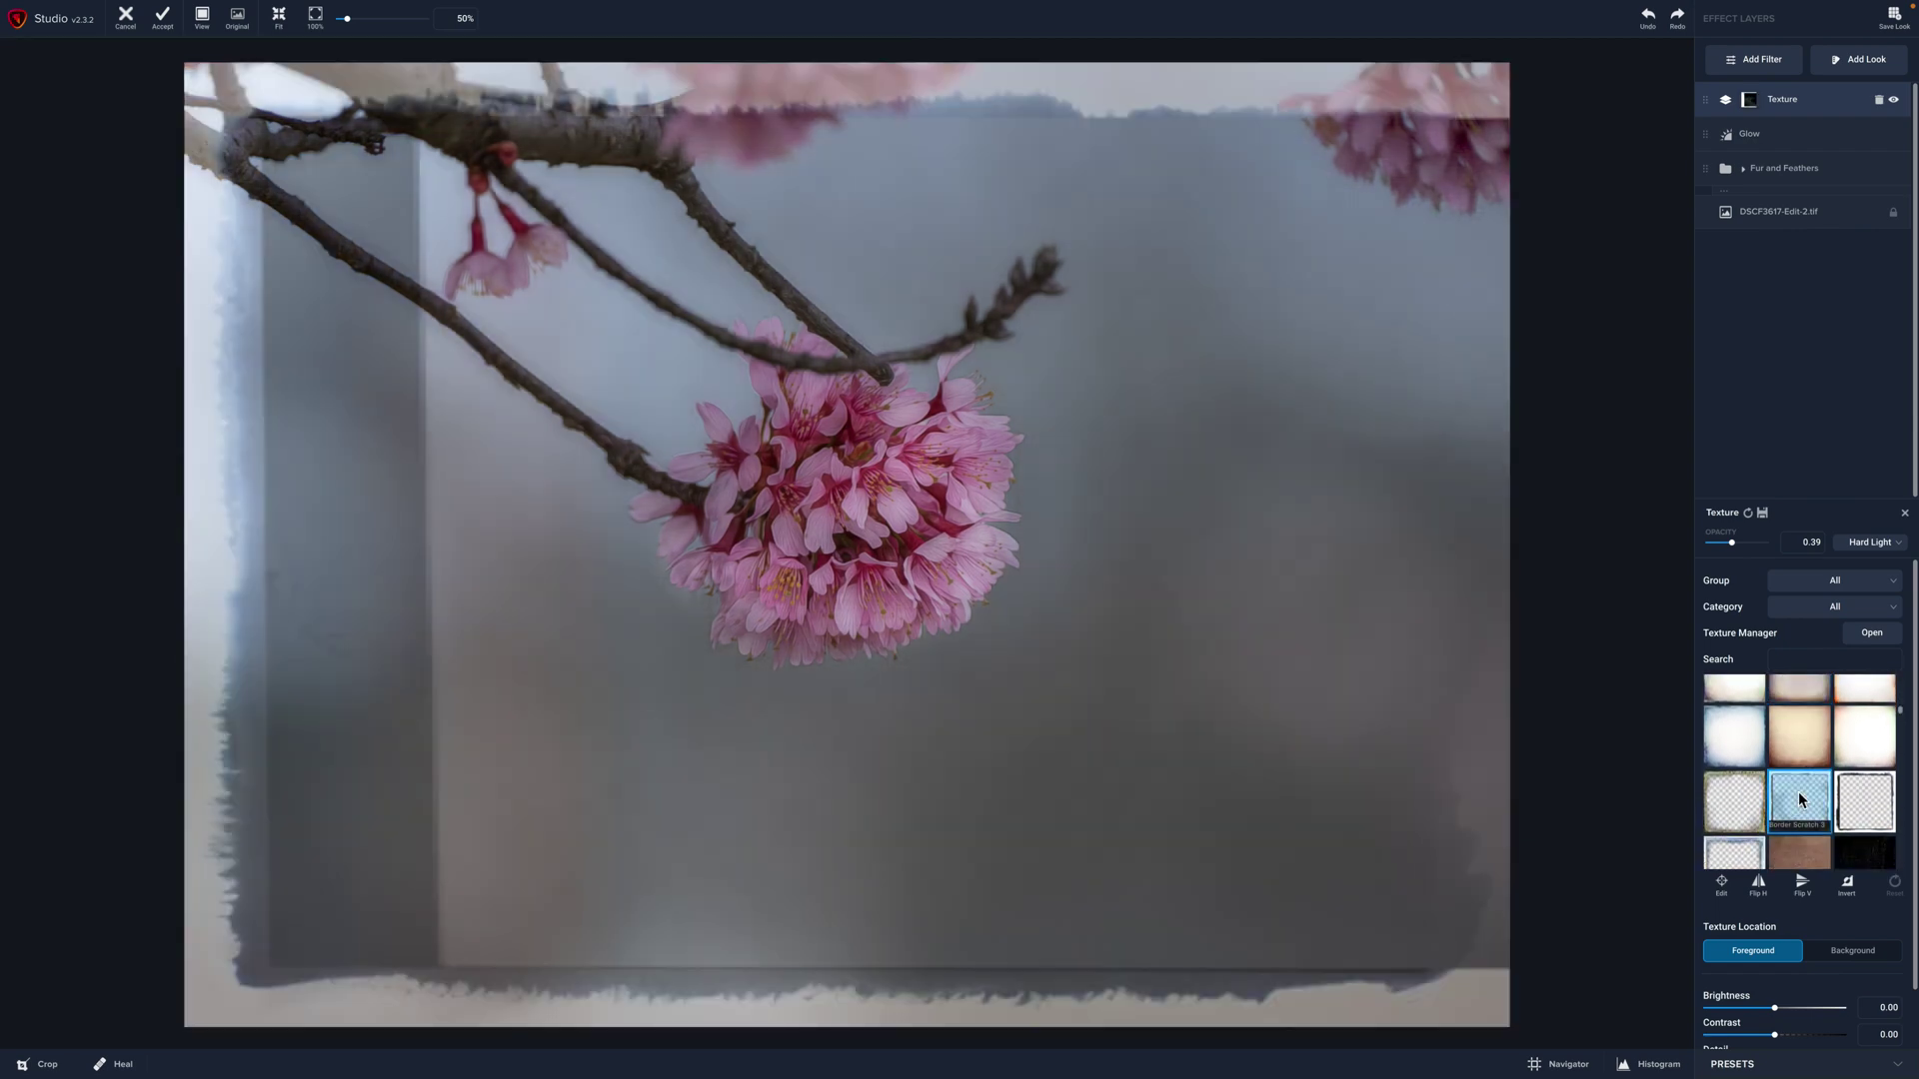
scroll(1796, 792, "down", 6)
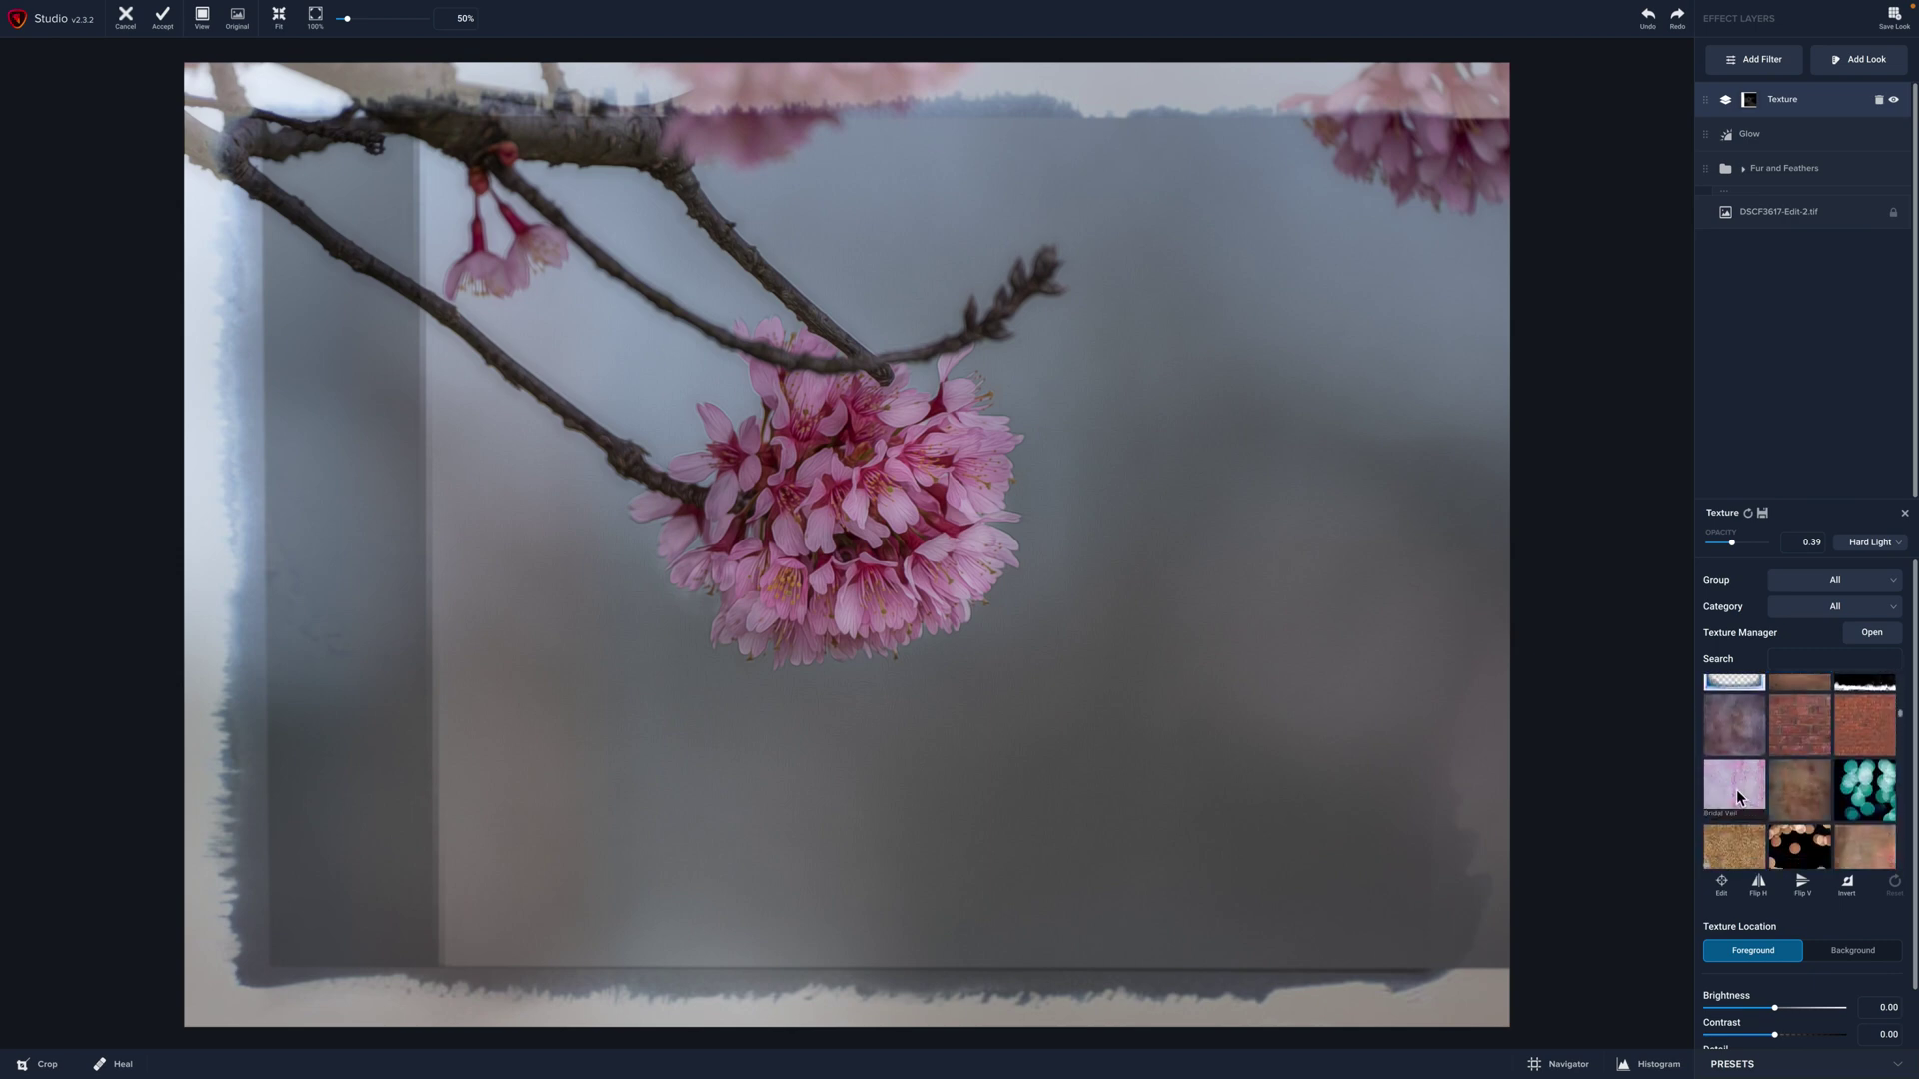
left_click(1736, 789)
Apply the soft Border Fade 4 texture and browse back through the texture grid.
scroll(1740, 797, "up", 8)
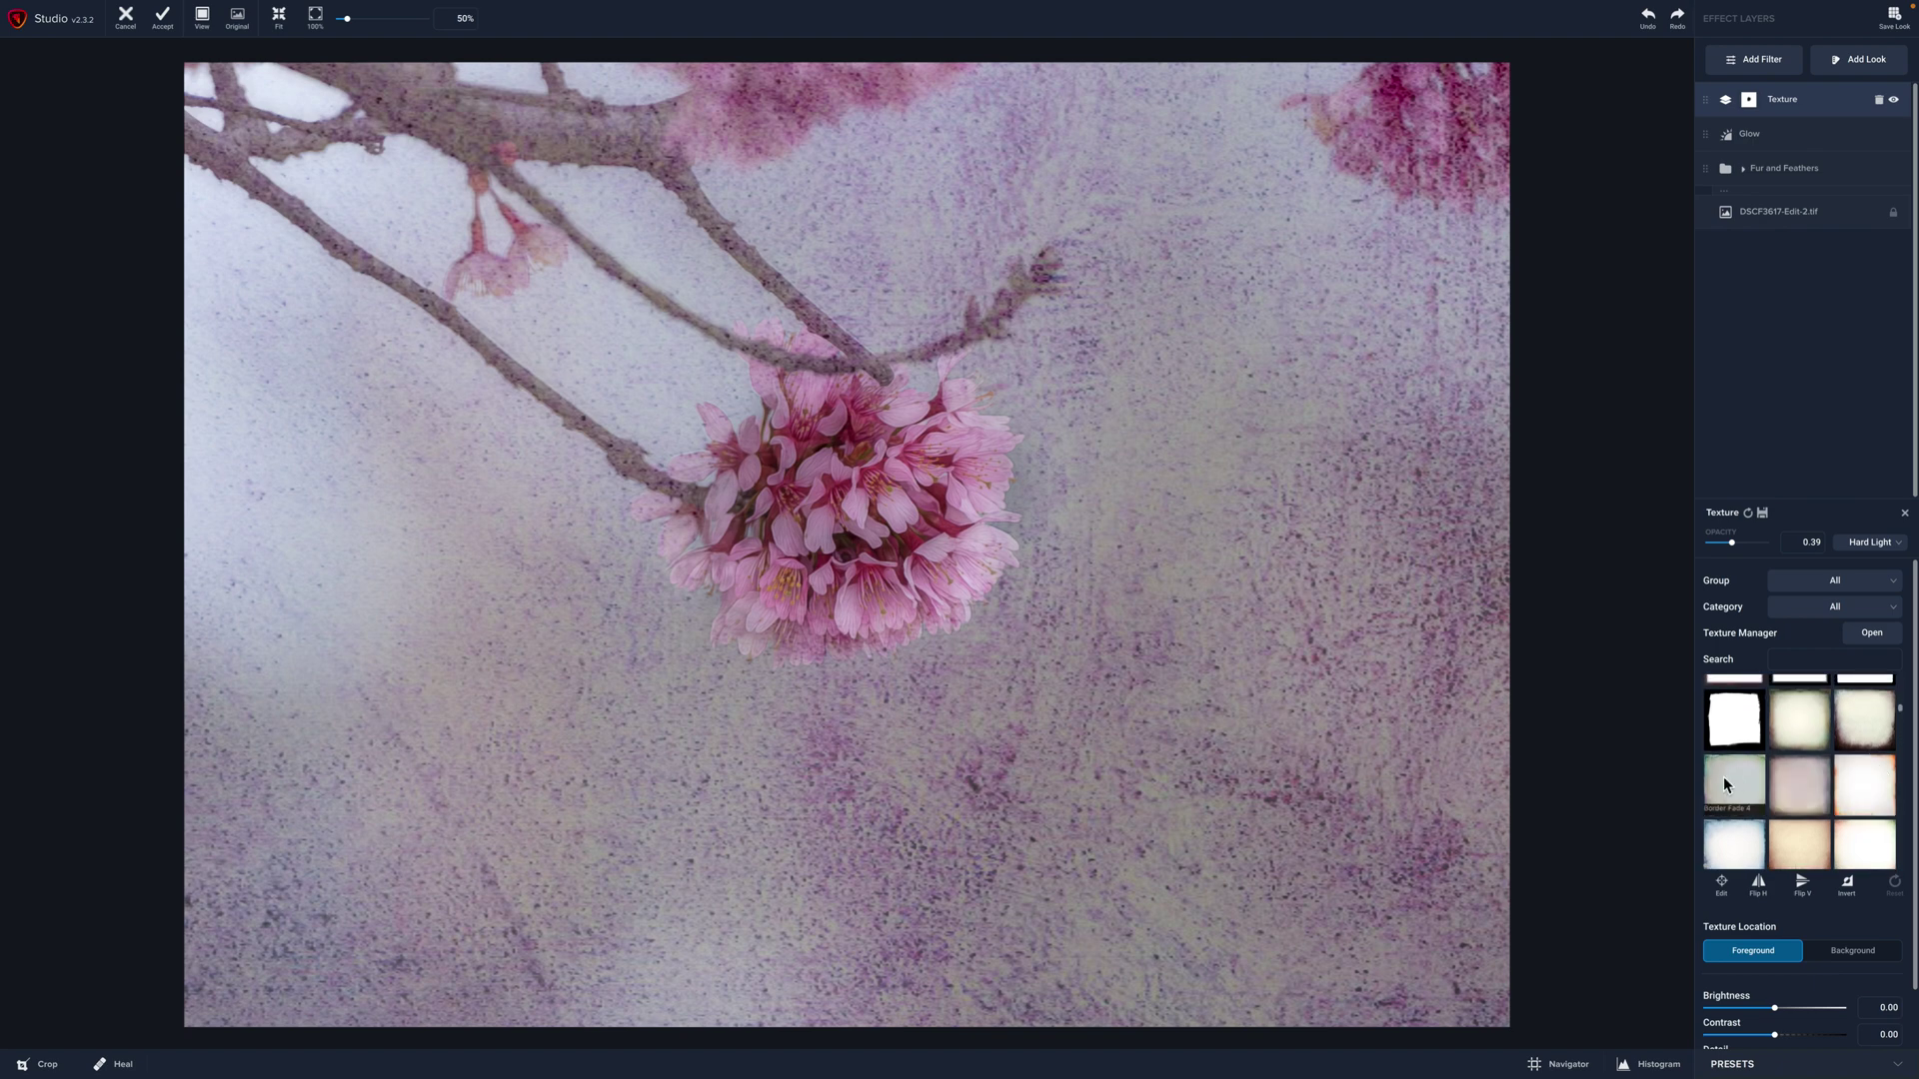
left_click(1723, 777)
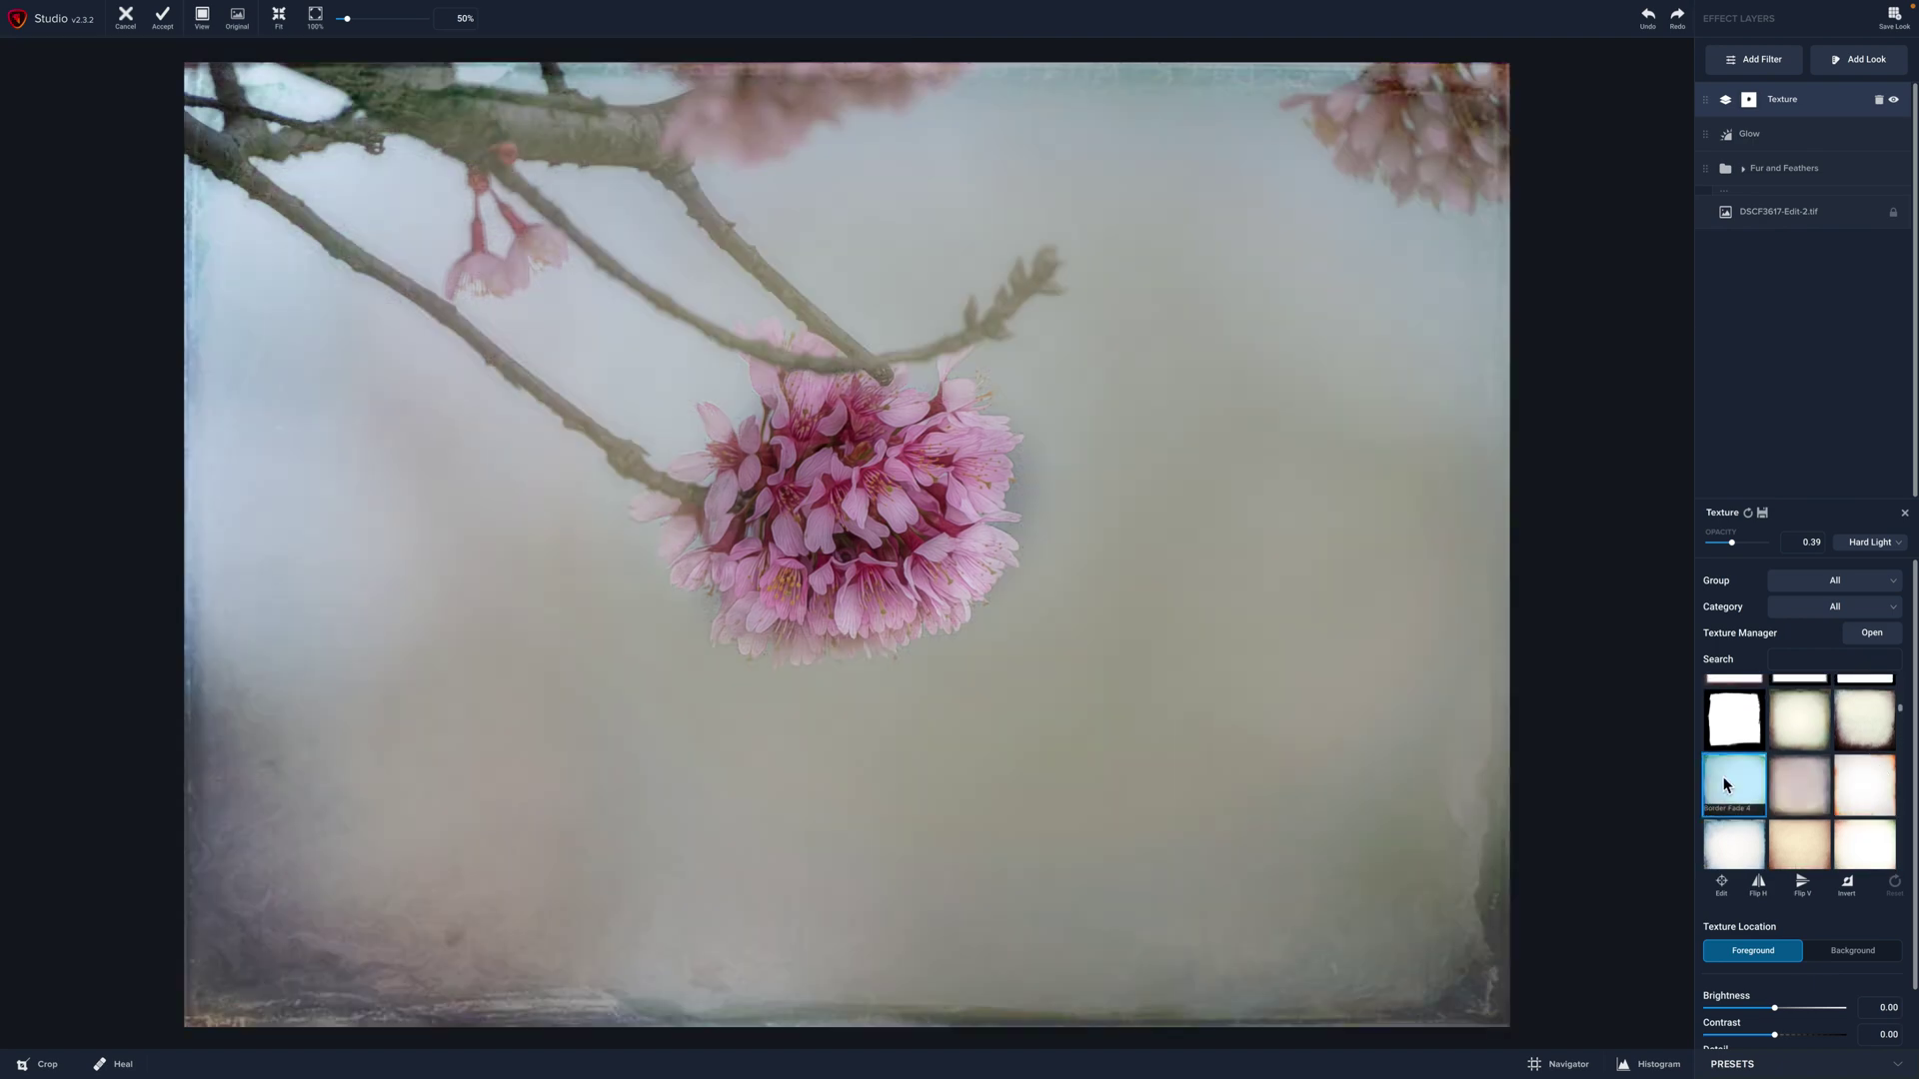
scroll(1801, 721, "up", 1)
scroll(1801, 722, "up", 2)
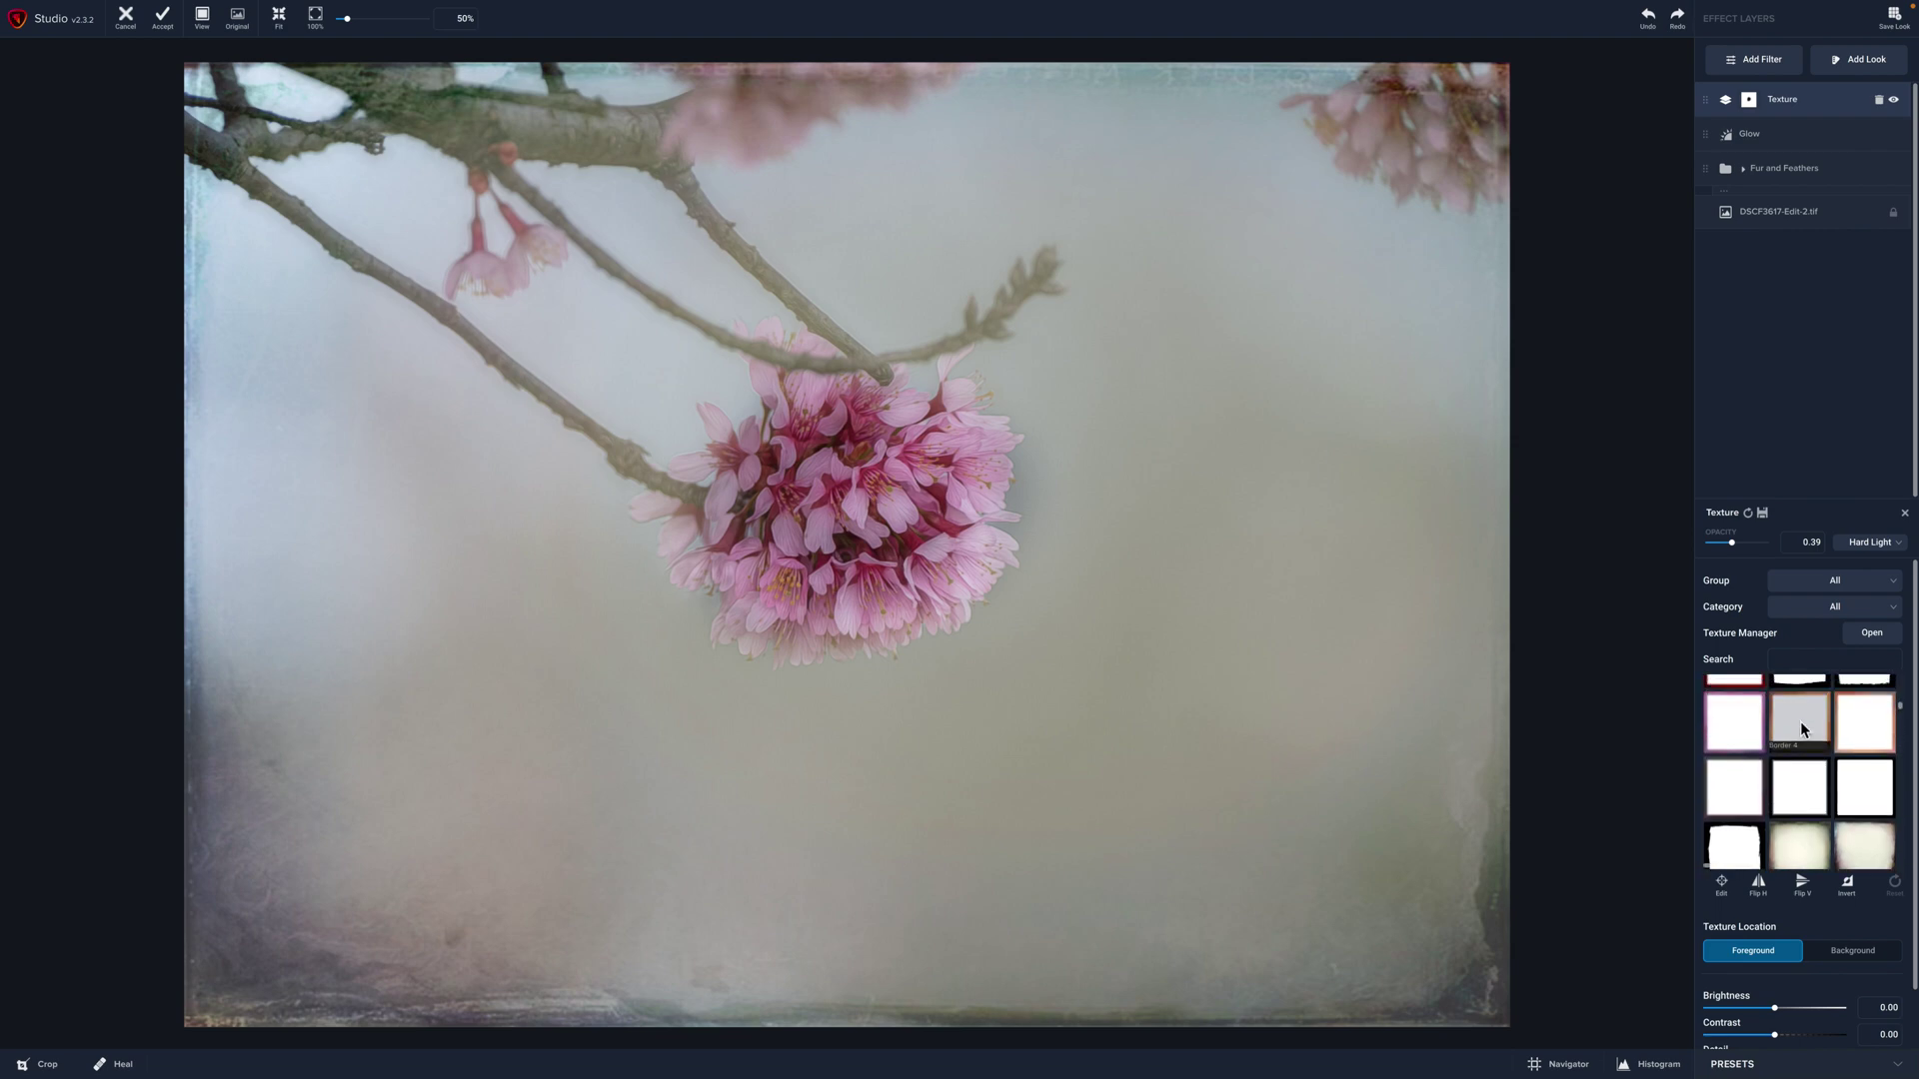
scroll(1801, 721, "up", 2)
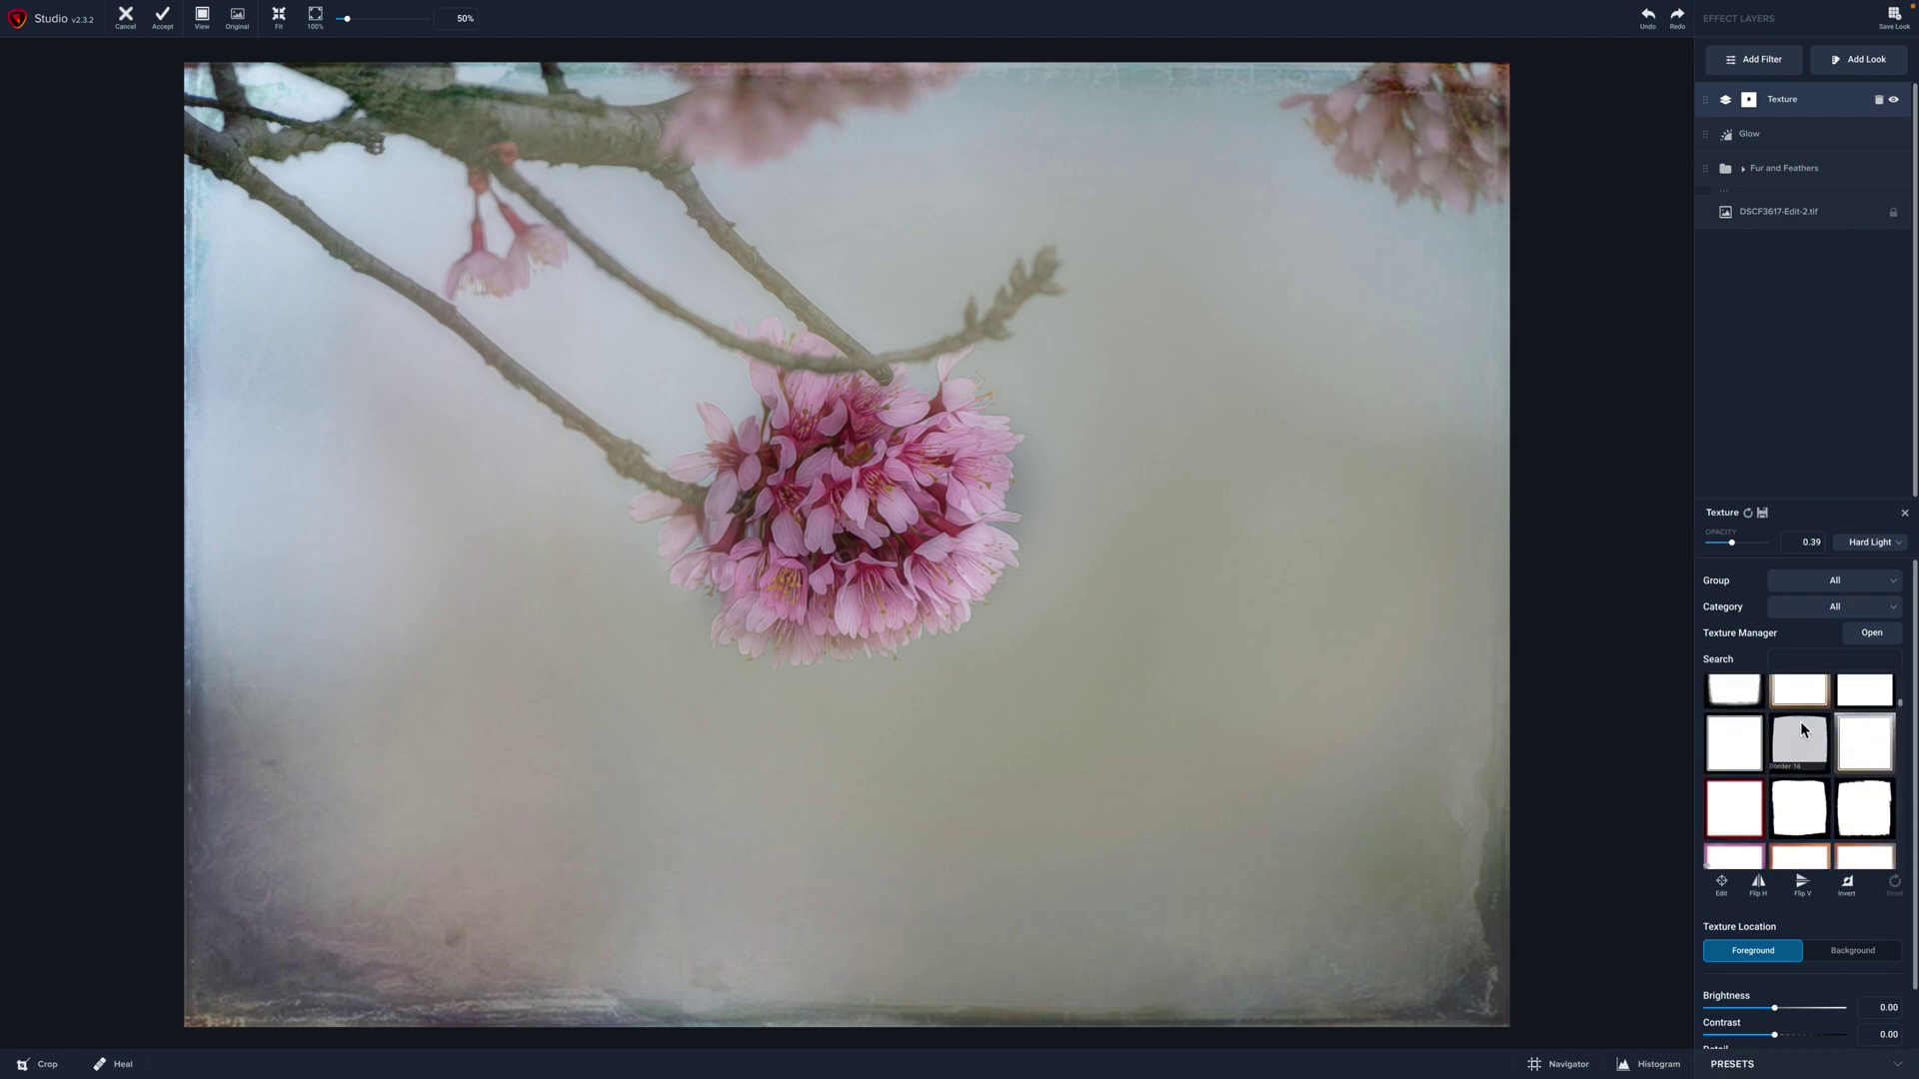
scroll(1801, 721, "down", 5)
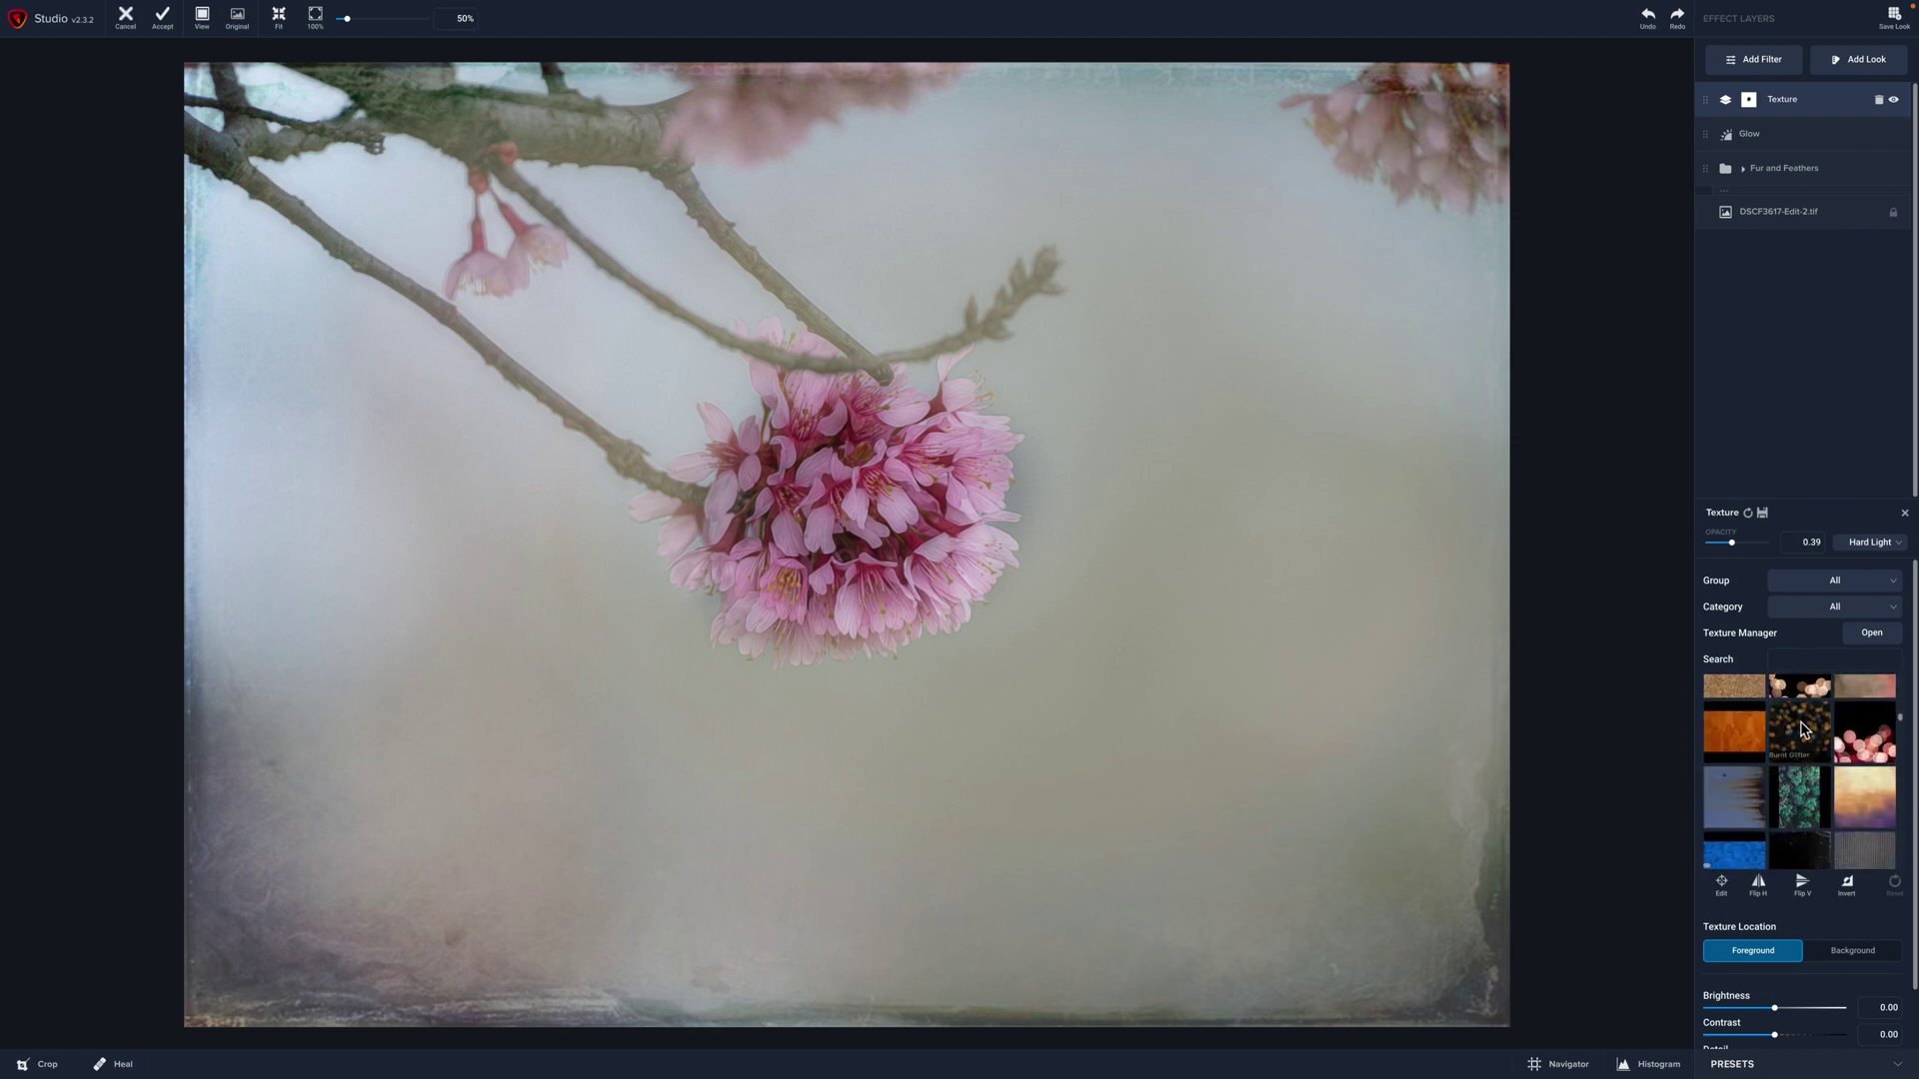
scroll(1801, 729, "up", 2)
Apply the Bruised Peach texture at 0.17 opacity, then try the Citrus texture.
left_click(1875, 728)
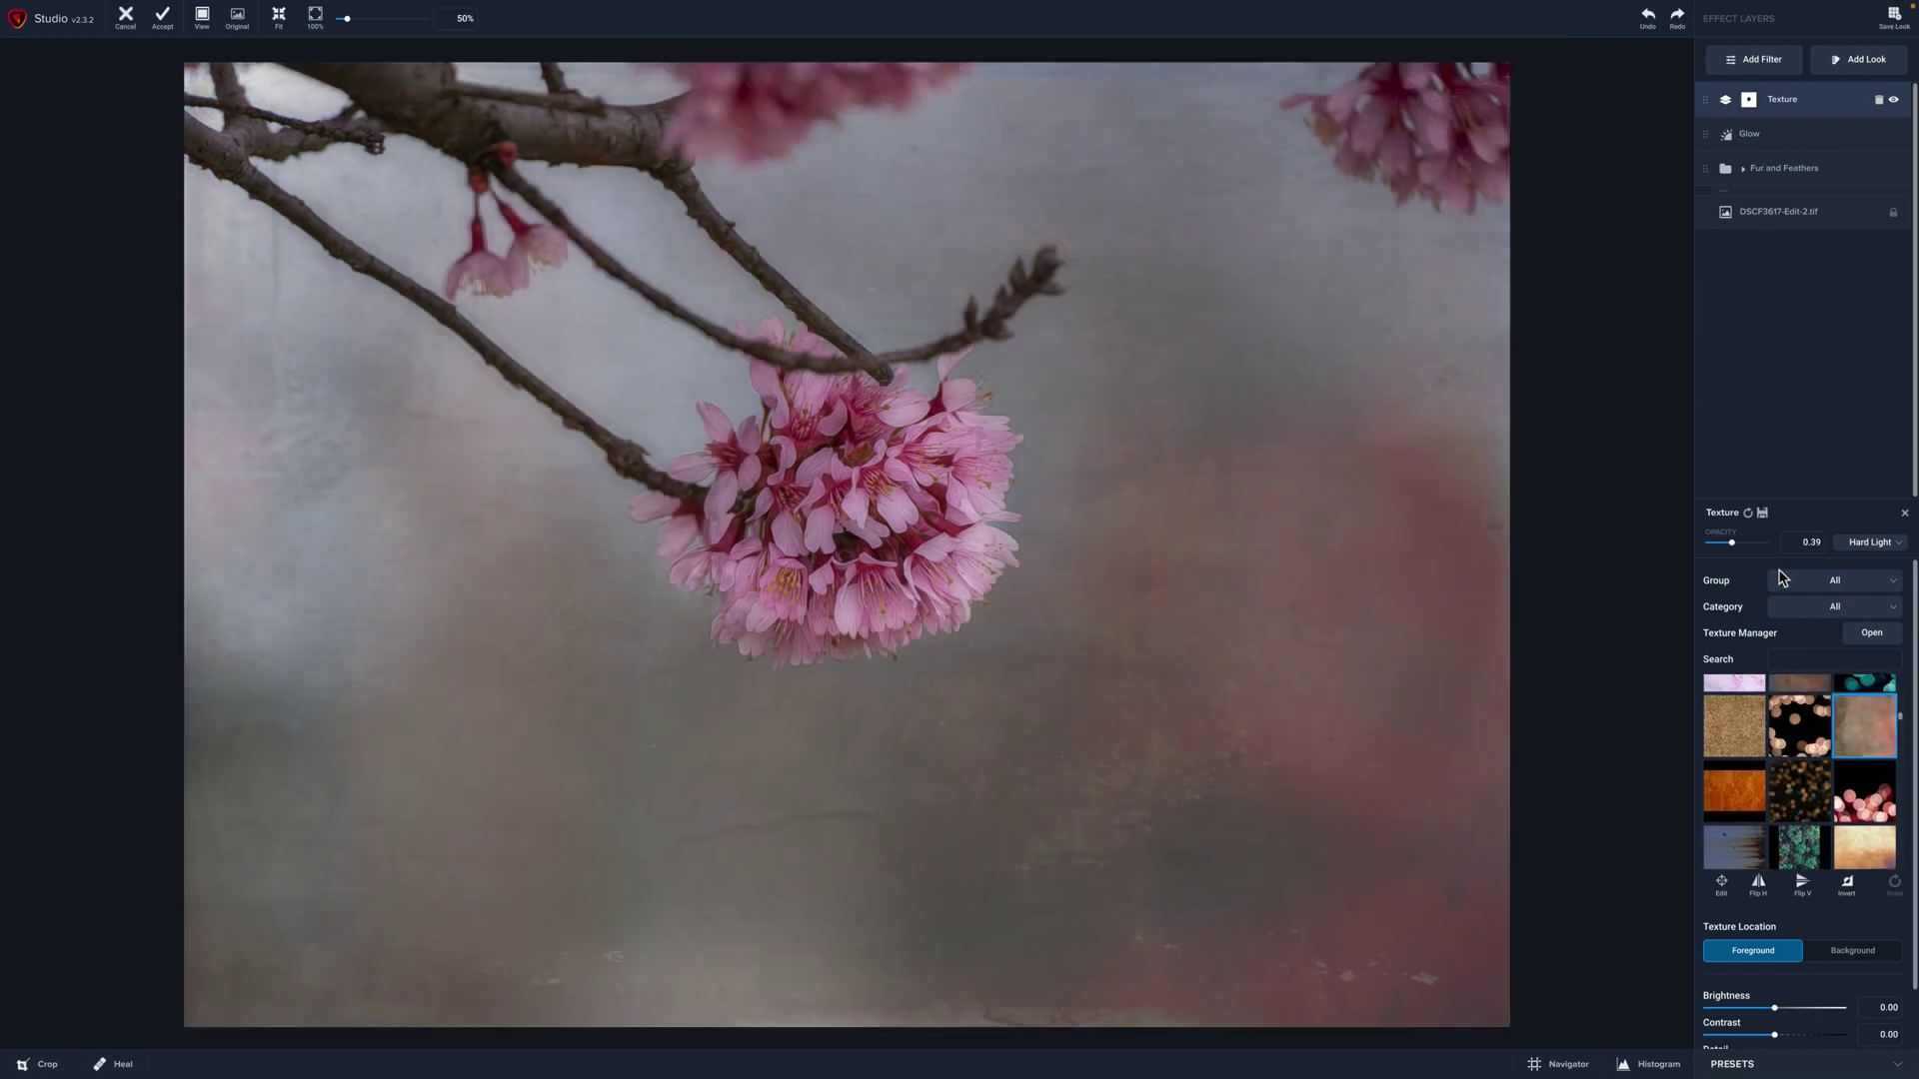
left_click(1722, 544)
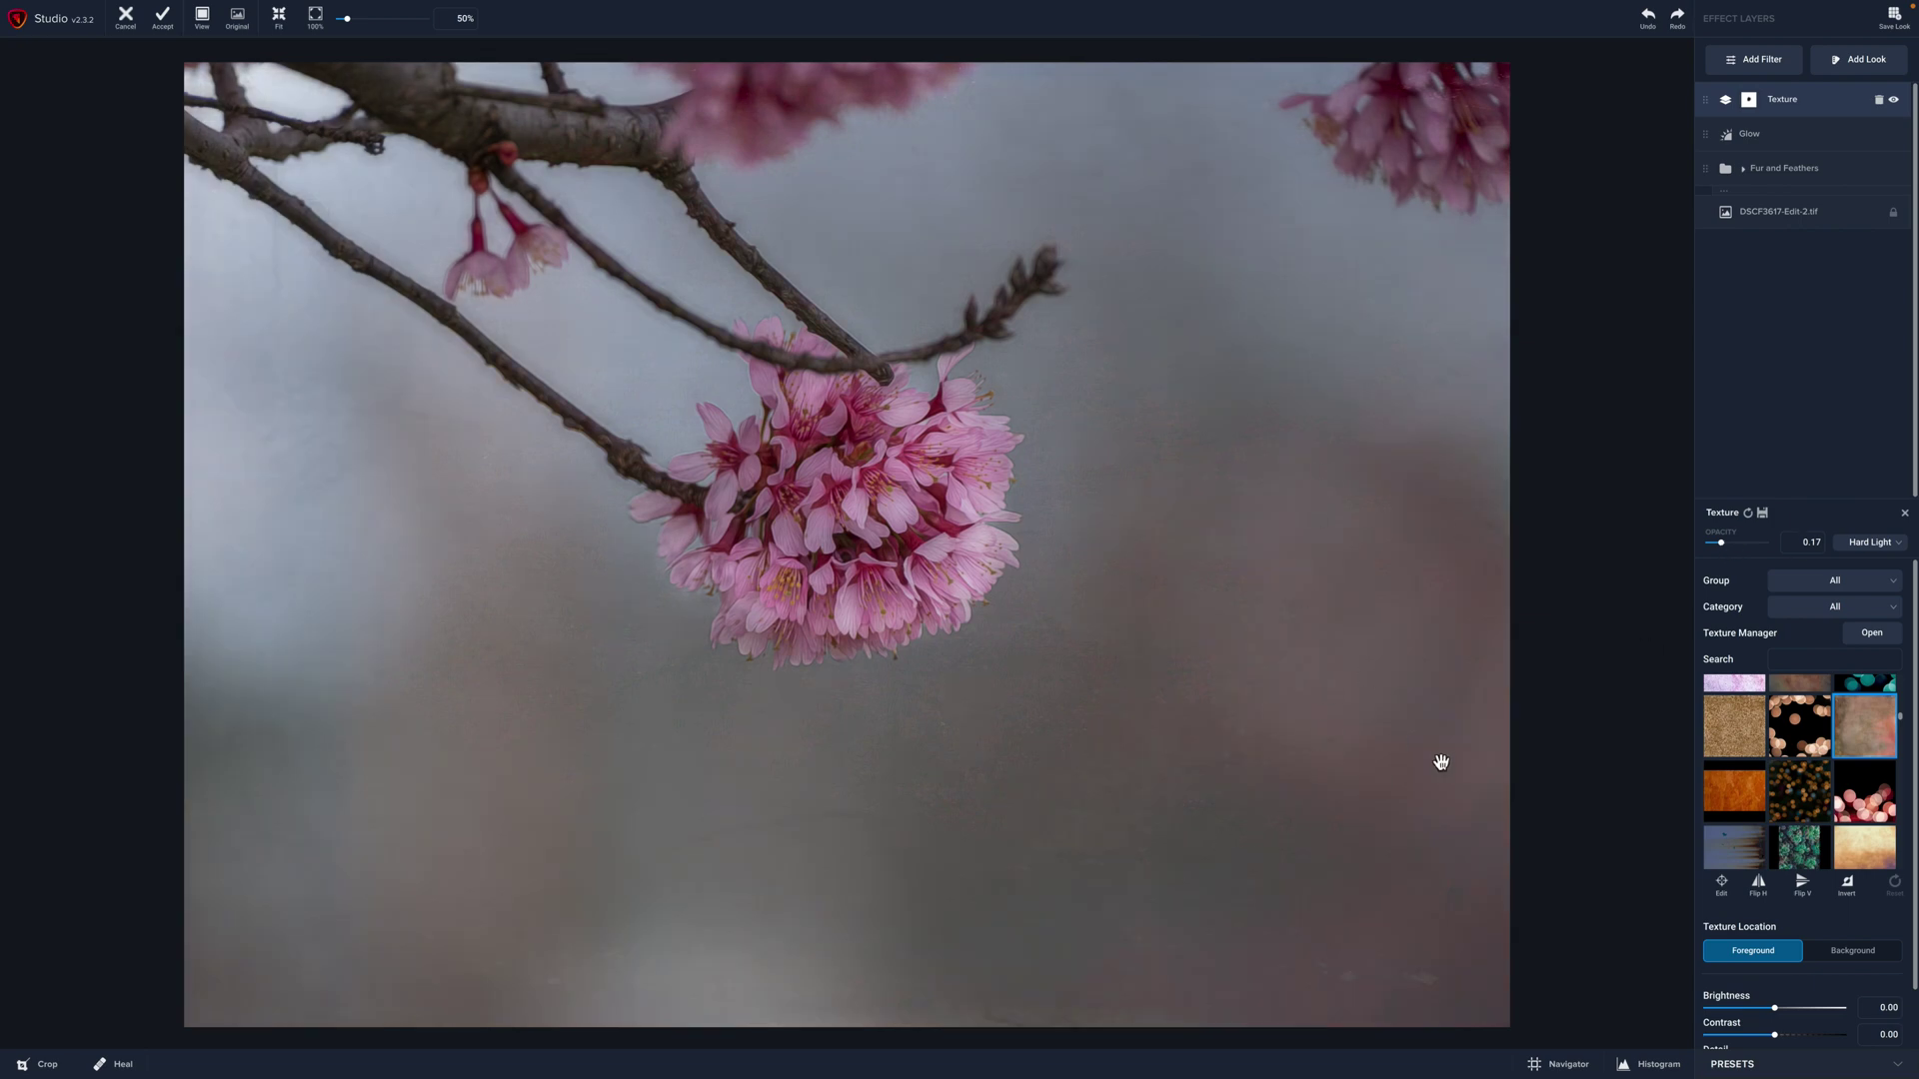
scroll(1795, 817, "down", 3)
scroll(1796, 817, "down", 8)
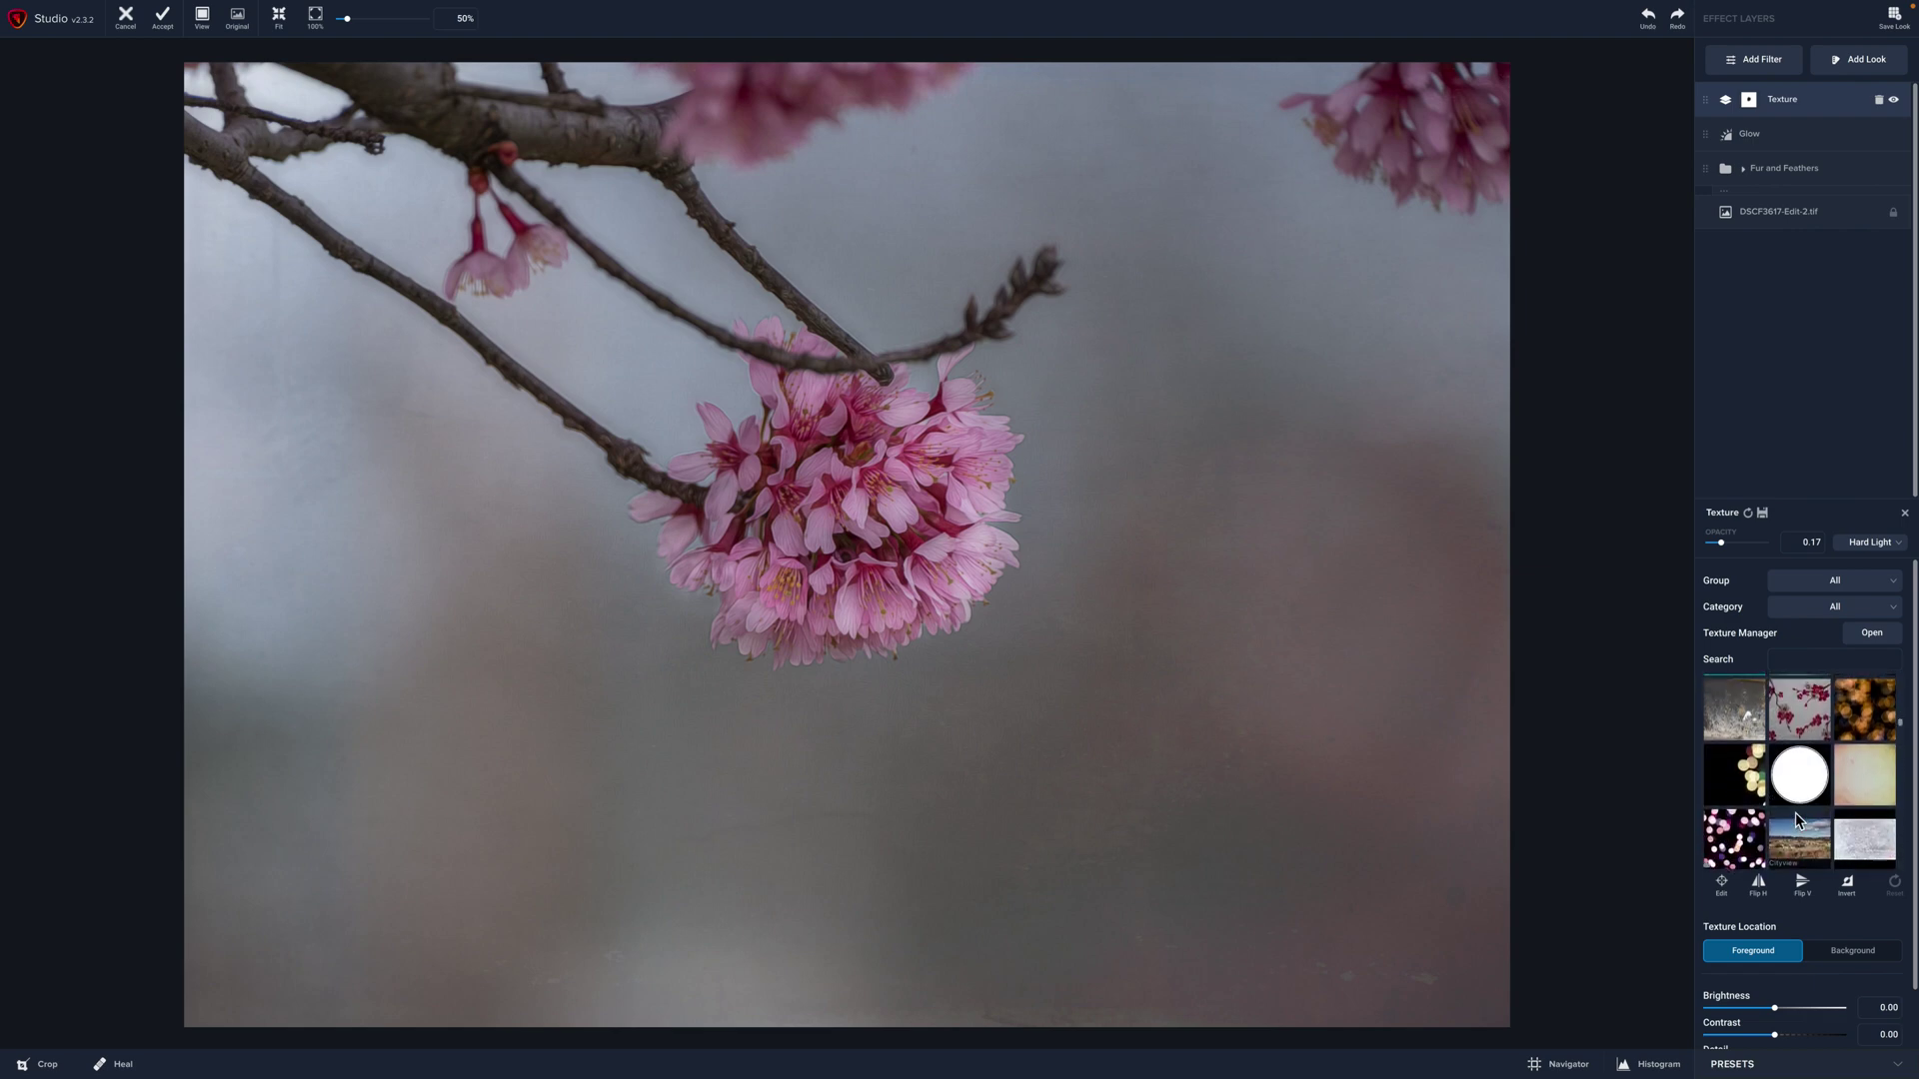
left_click(1858, 787)
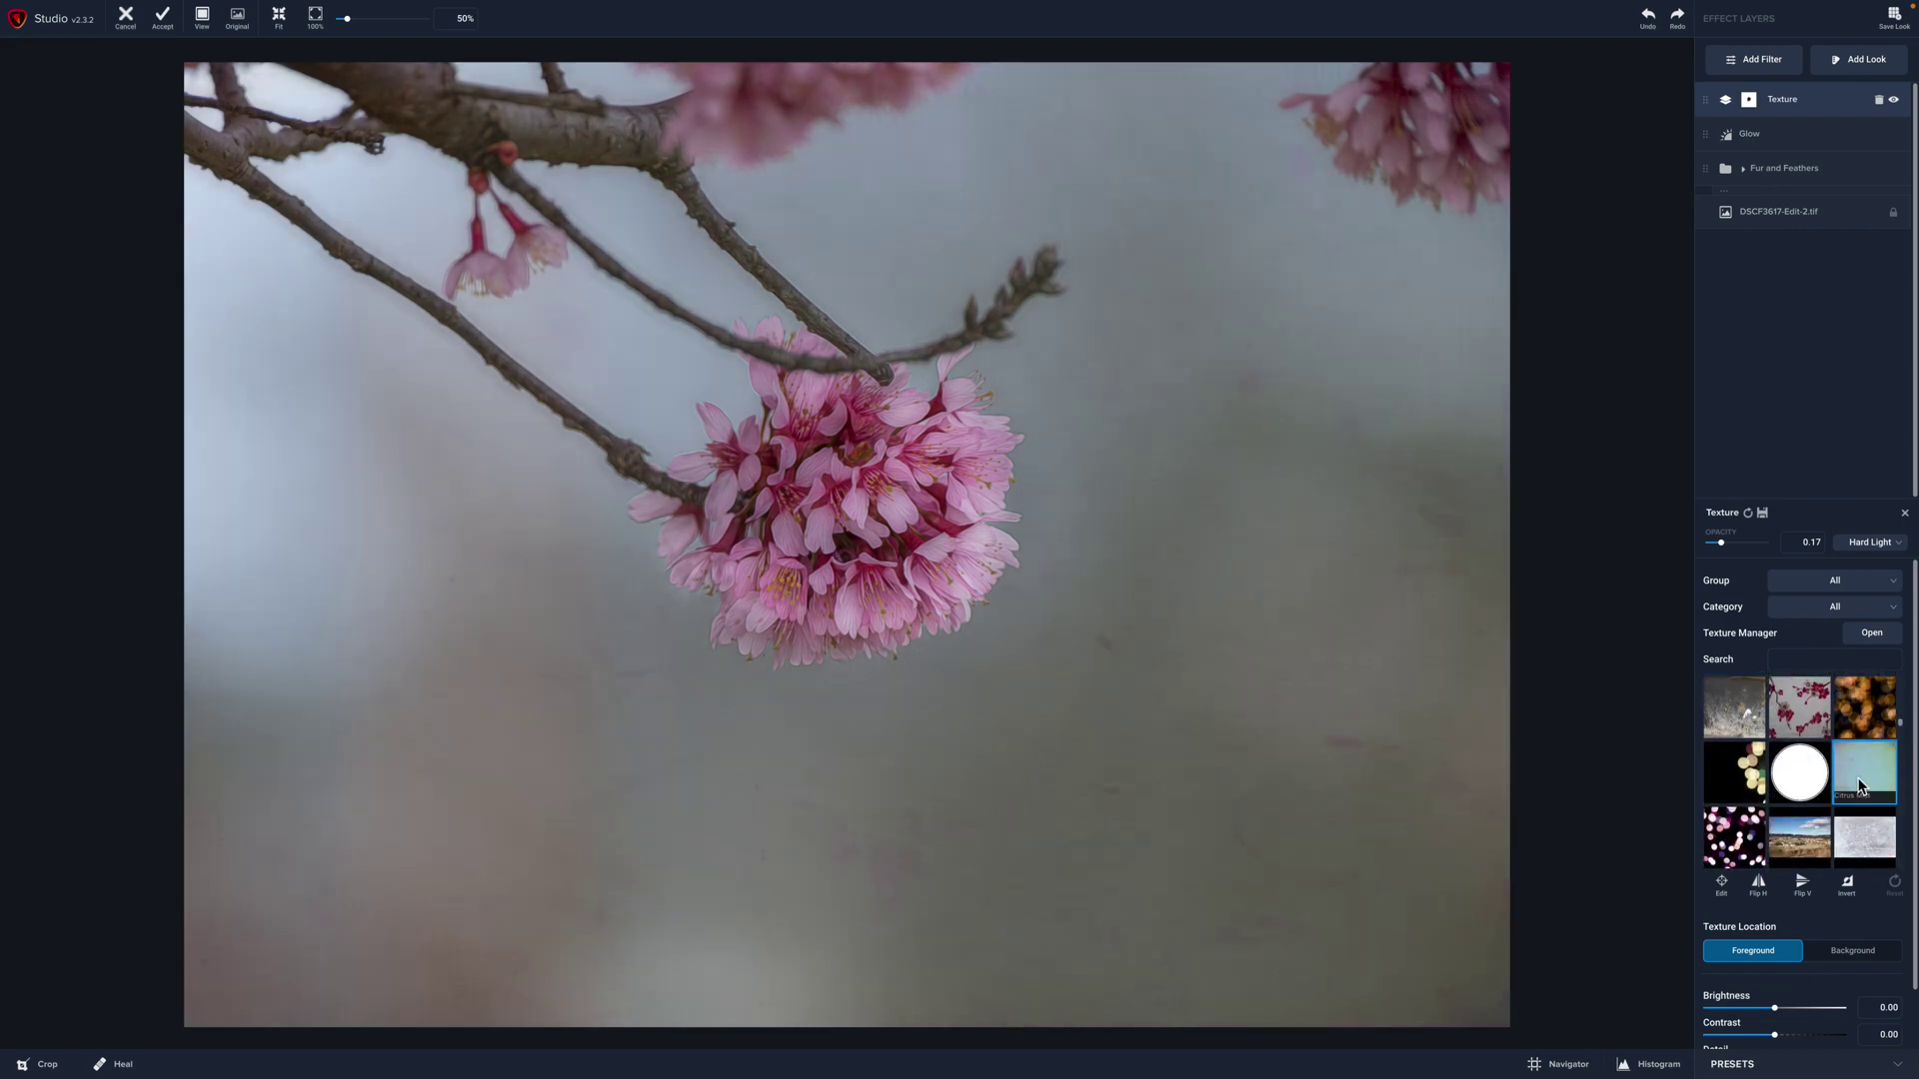
Try a beige texture and Mahogany, setting the texture opacity to 0.26.
scroll(1858, 787, "down", 5)
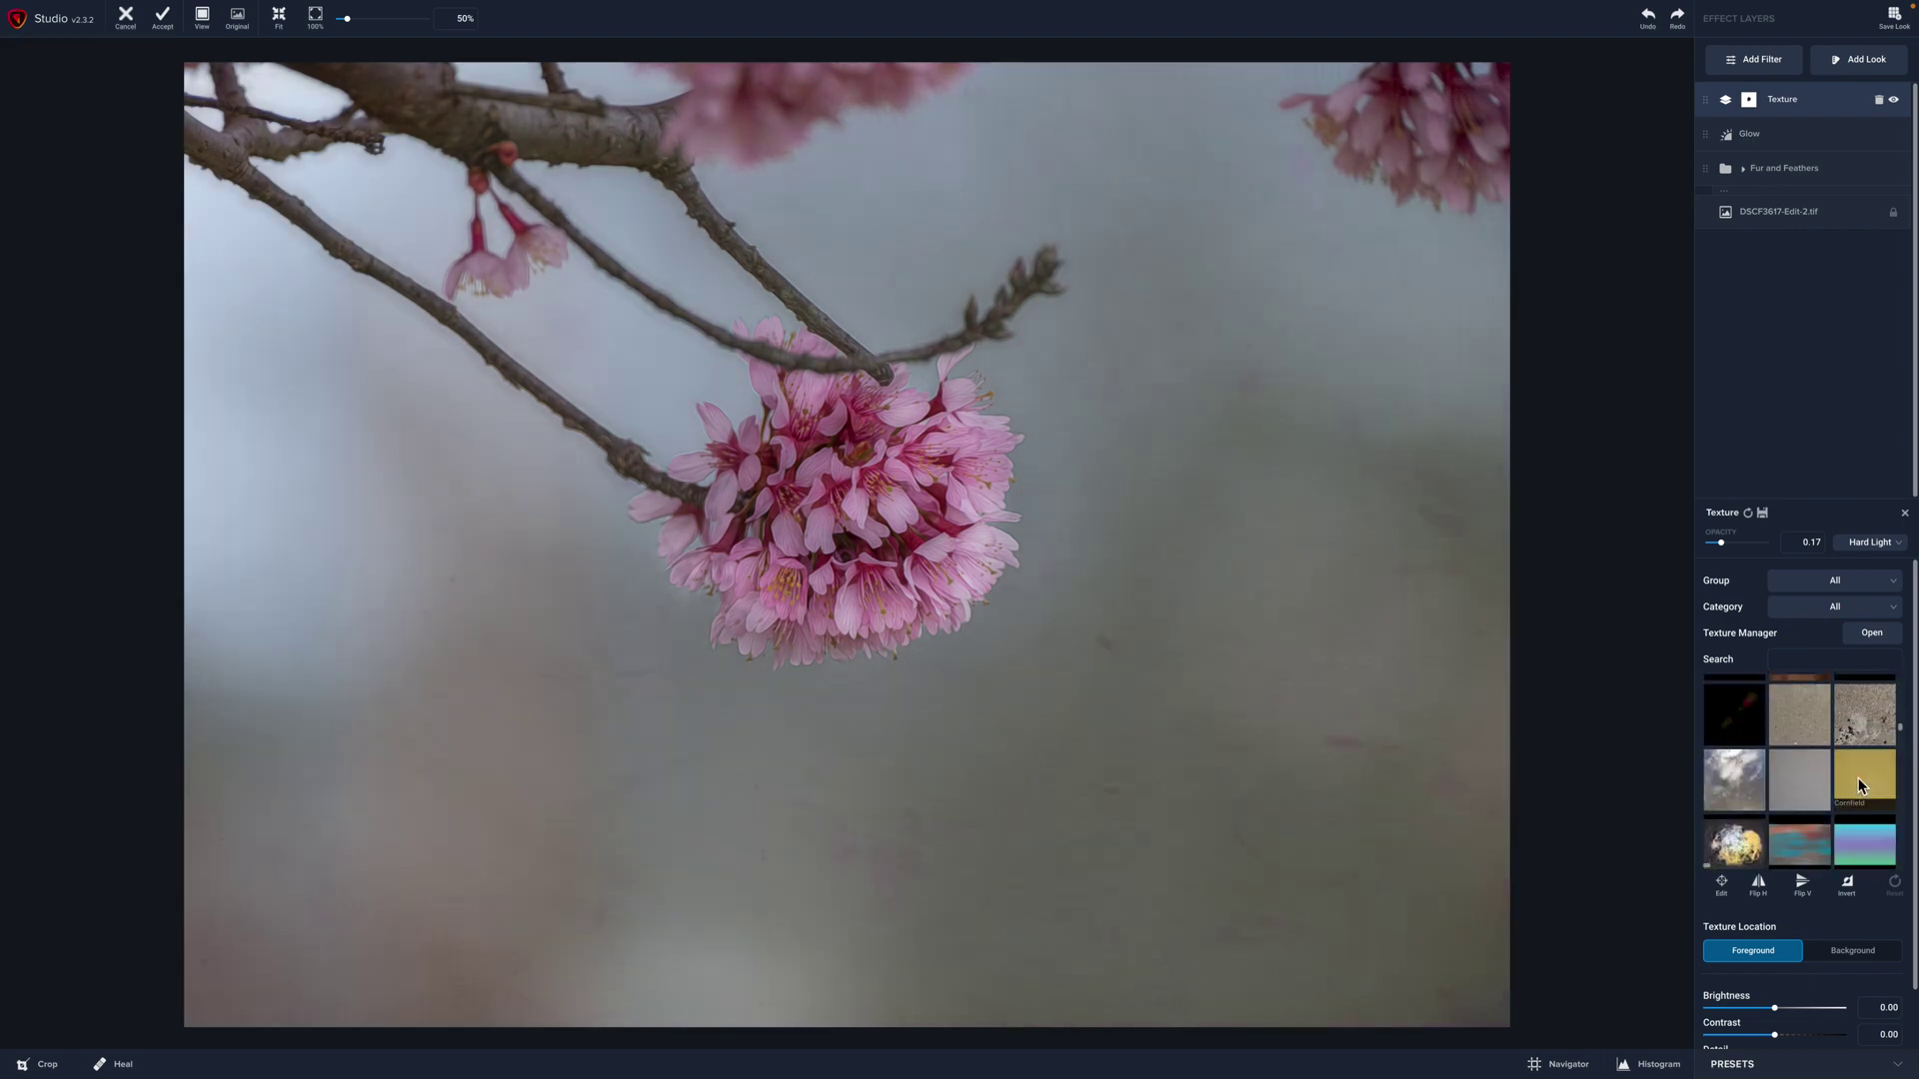
scroll(1859, 784, "down", 6)
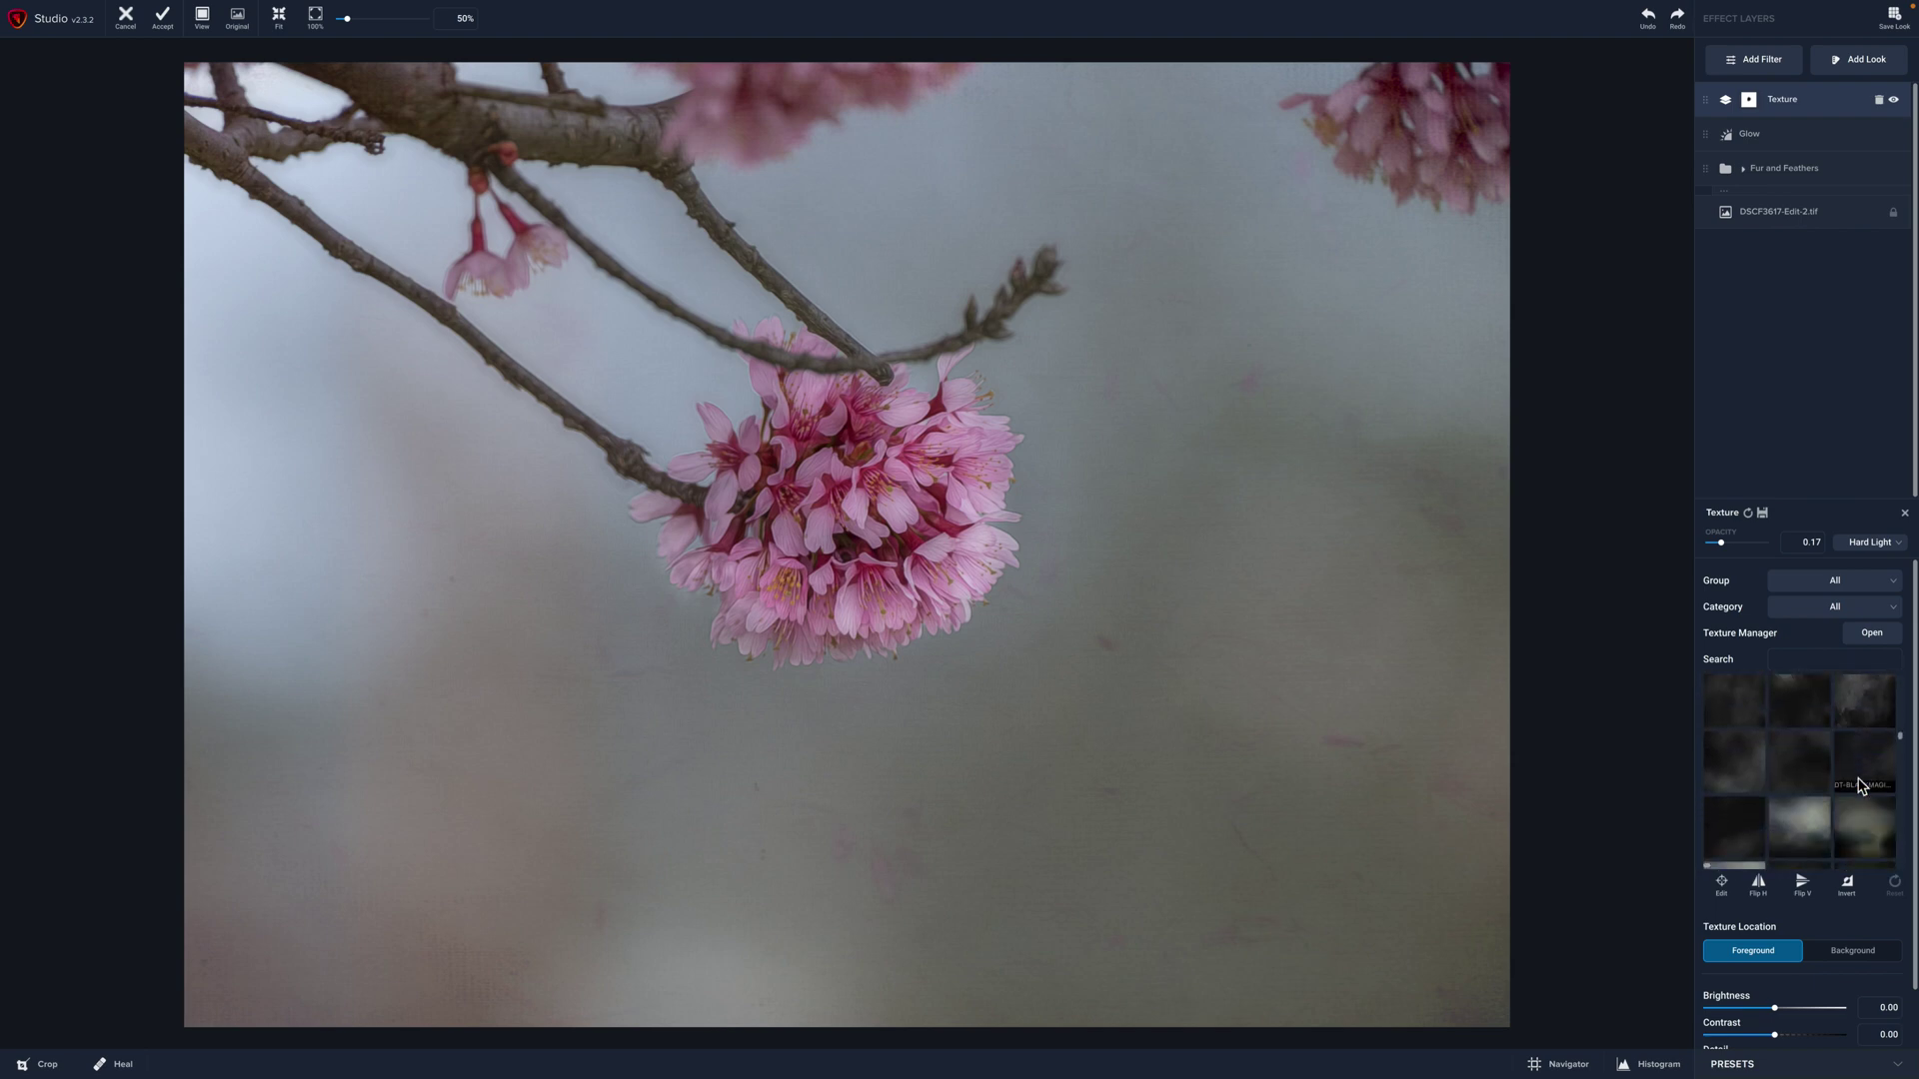
scroll(1859, 784, "down", 8)
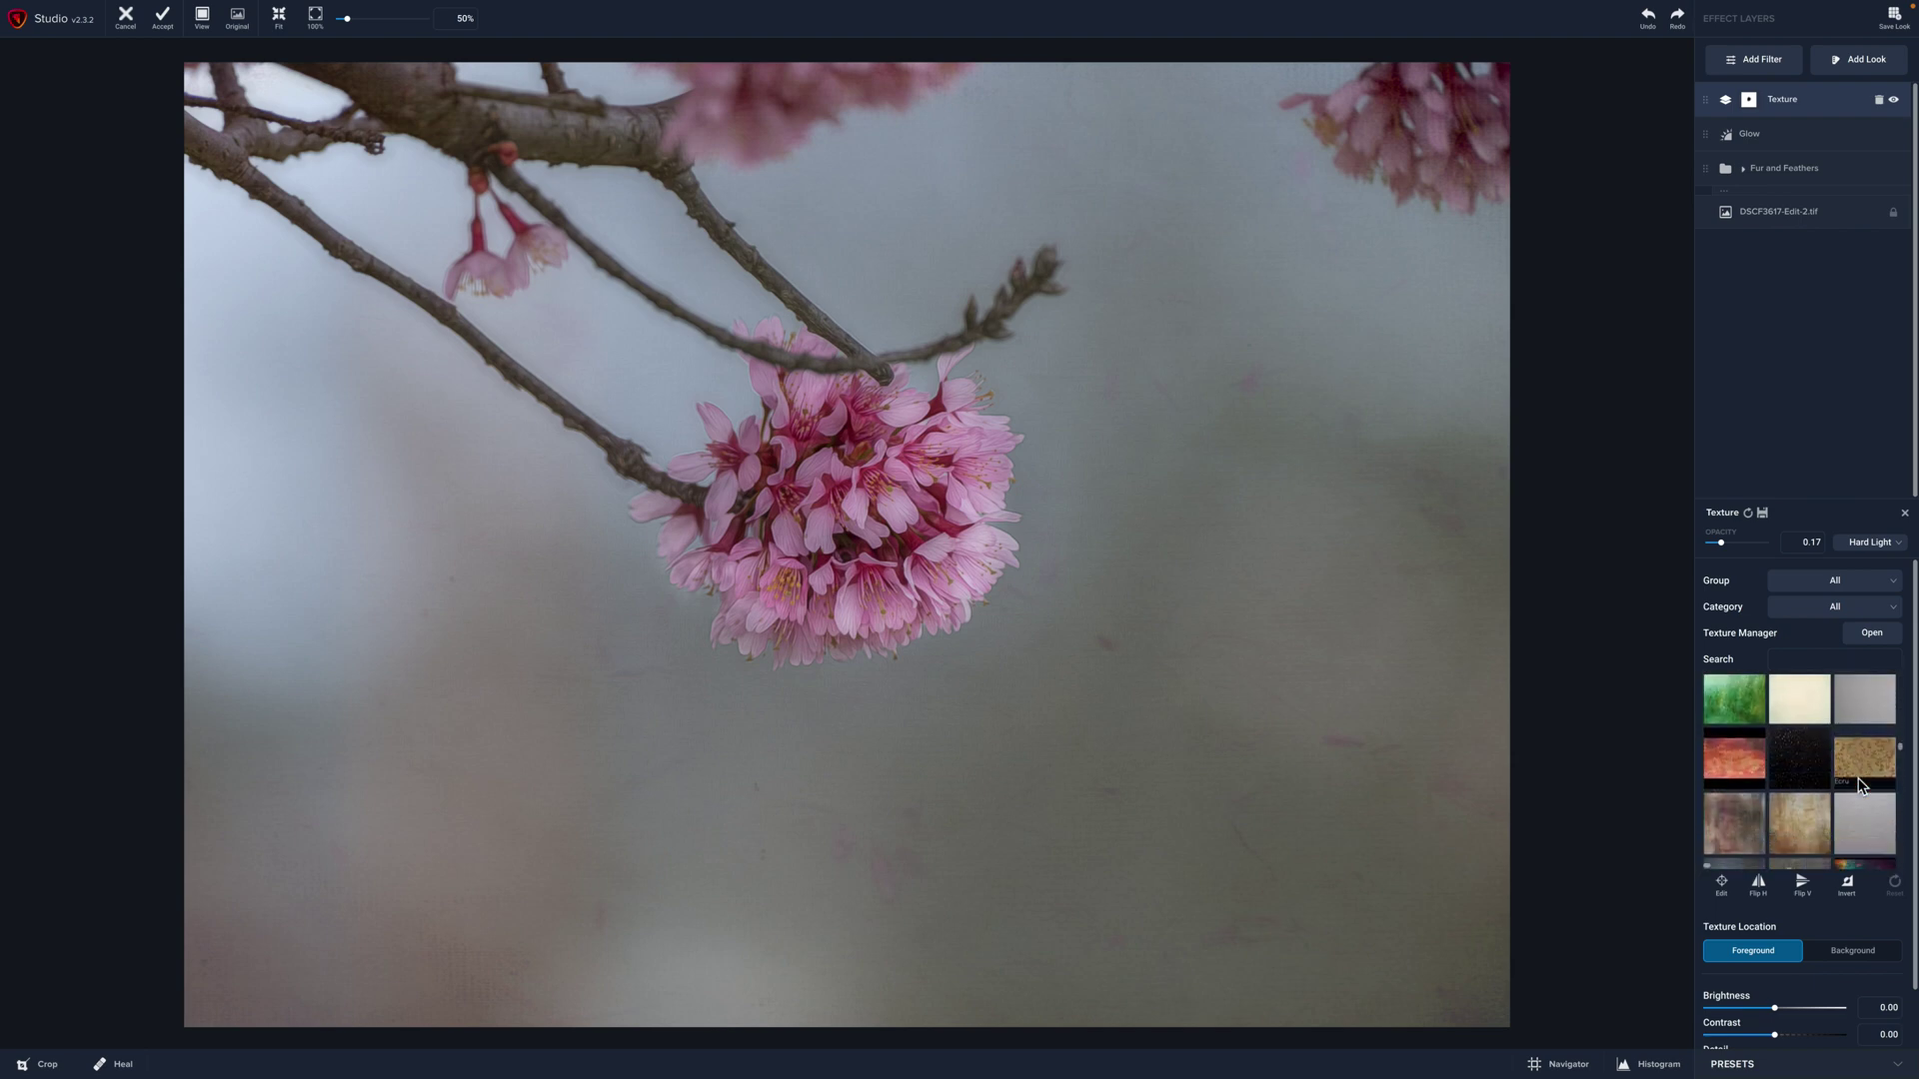
scroll(1859, 787, "down", 8)
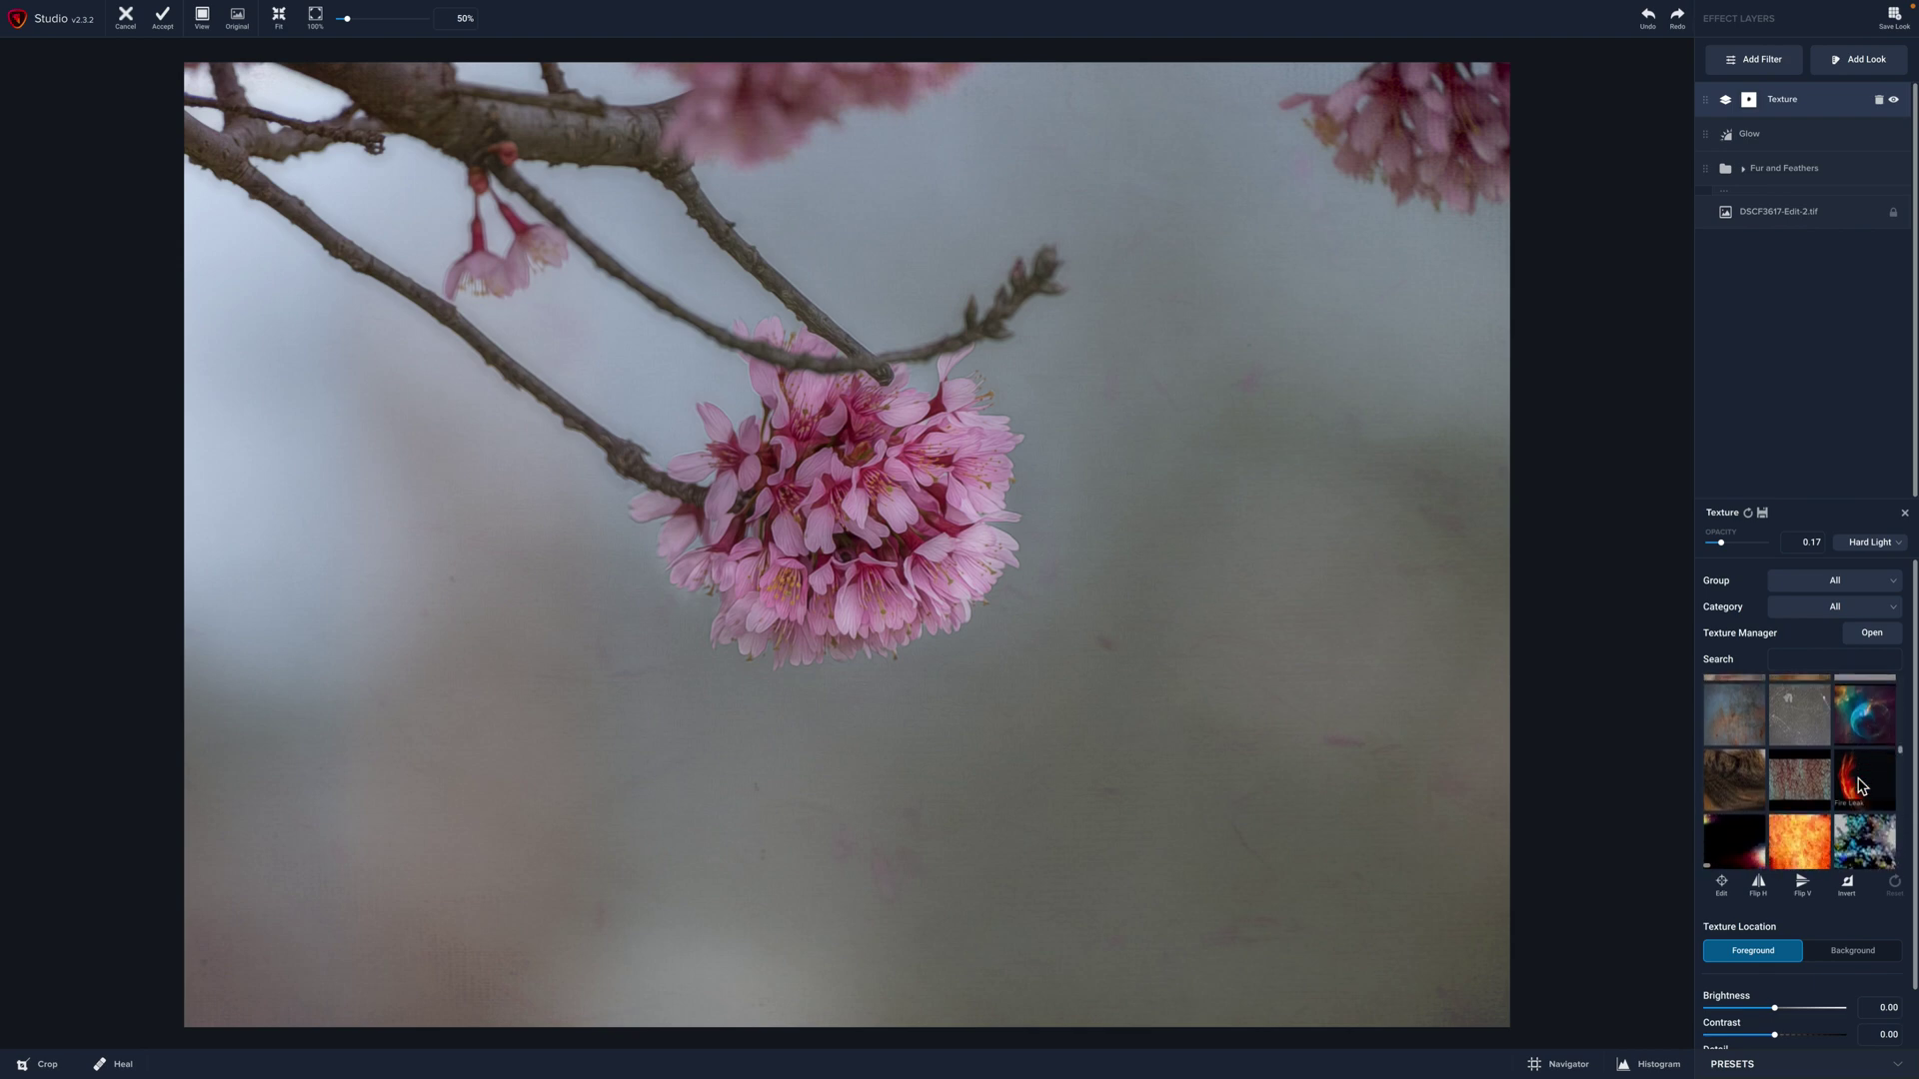
scroll(1859, 787, "down", 8)
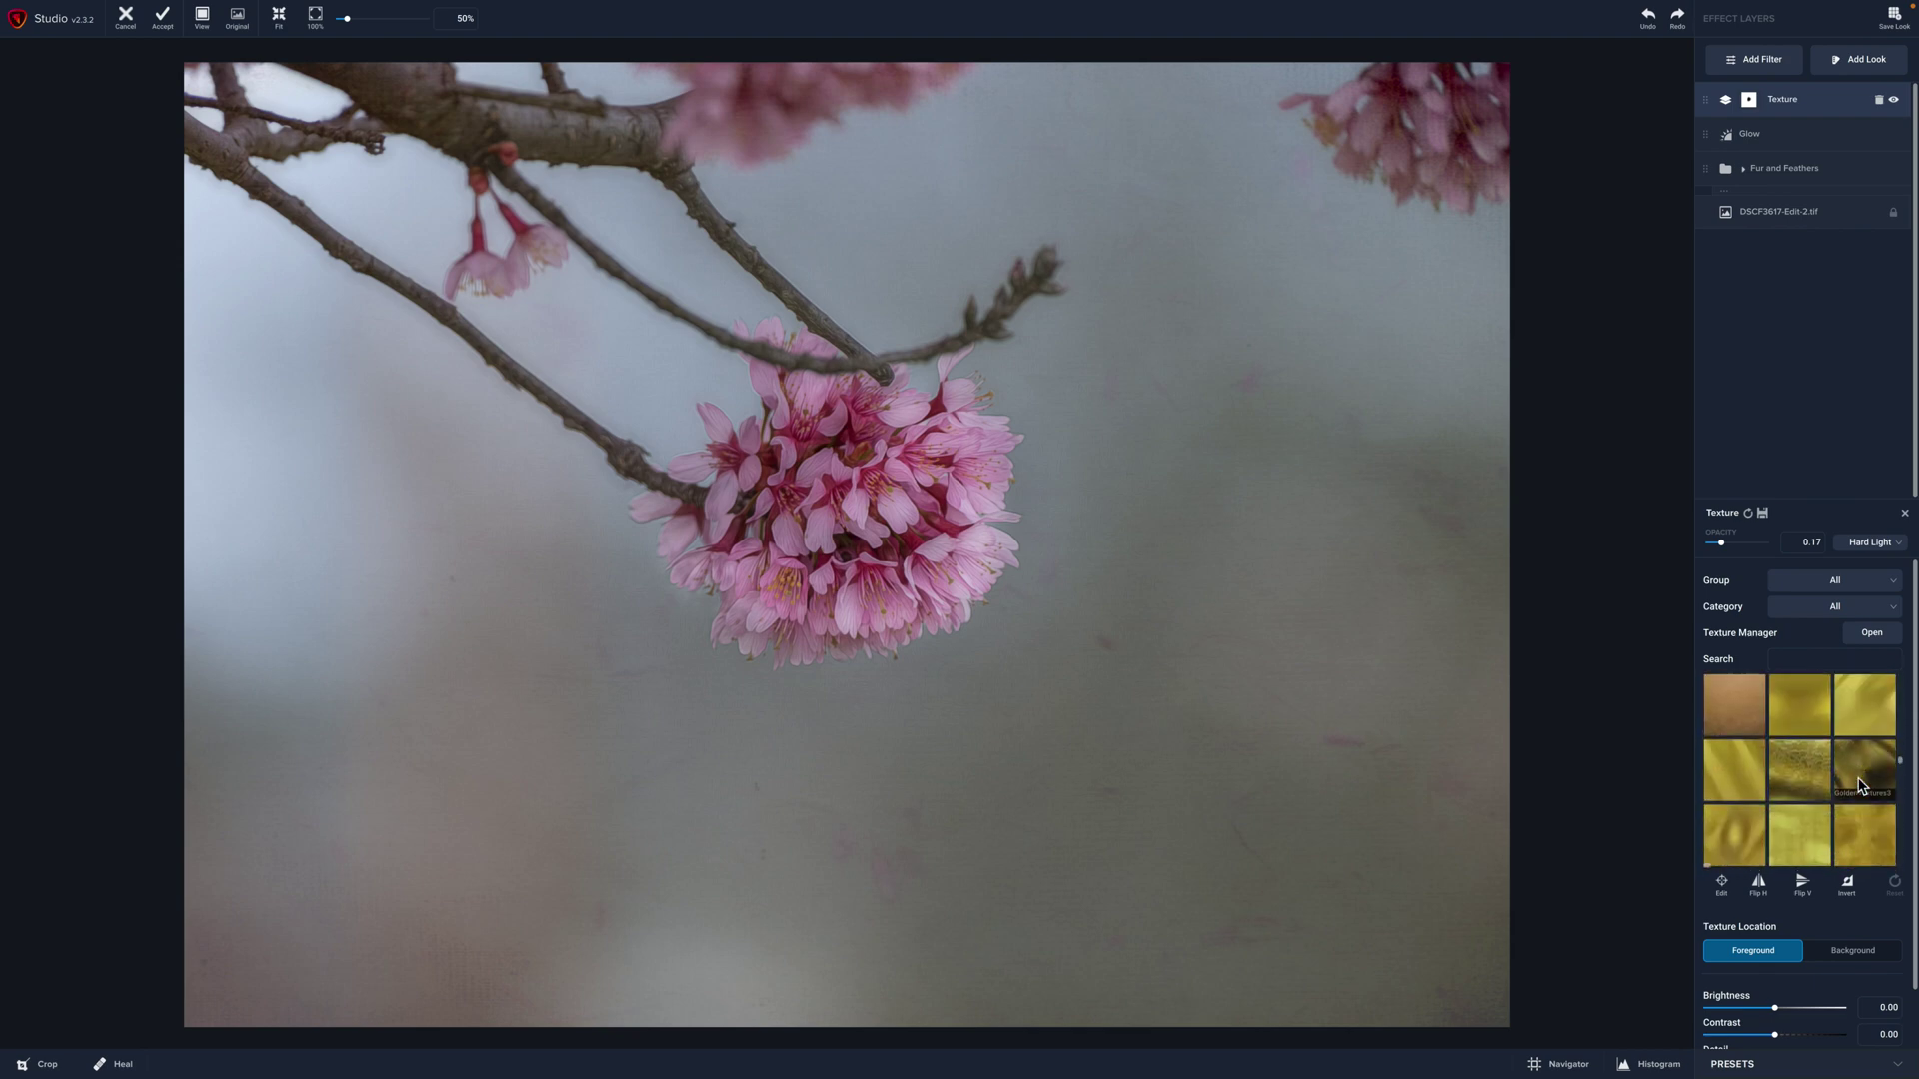
scroll(1859, 787, "down", 8)
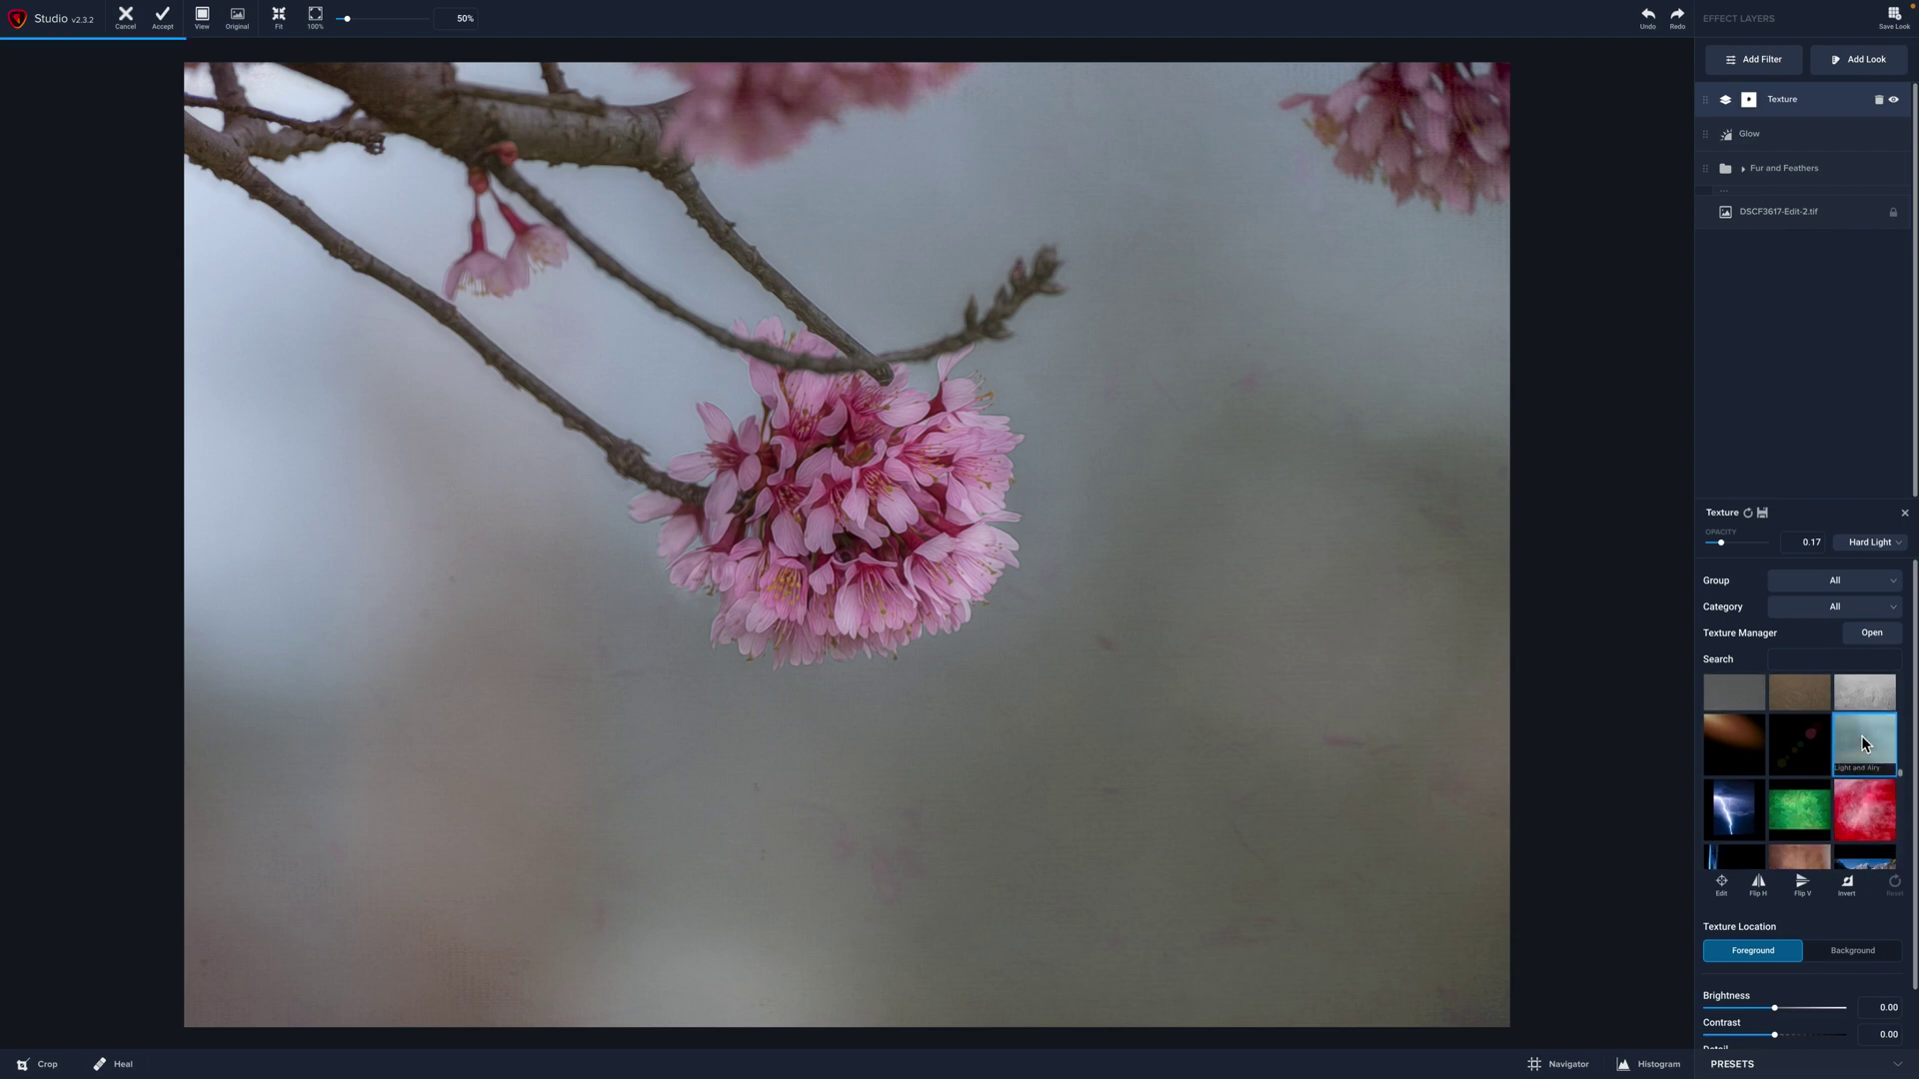
left_click(1861, 735)
scroll(1821, 784, "down", 1)
scroll(1807, 845, "down", 1)
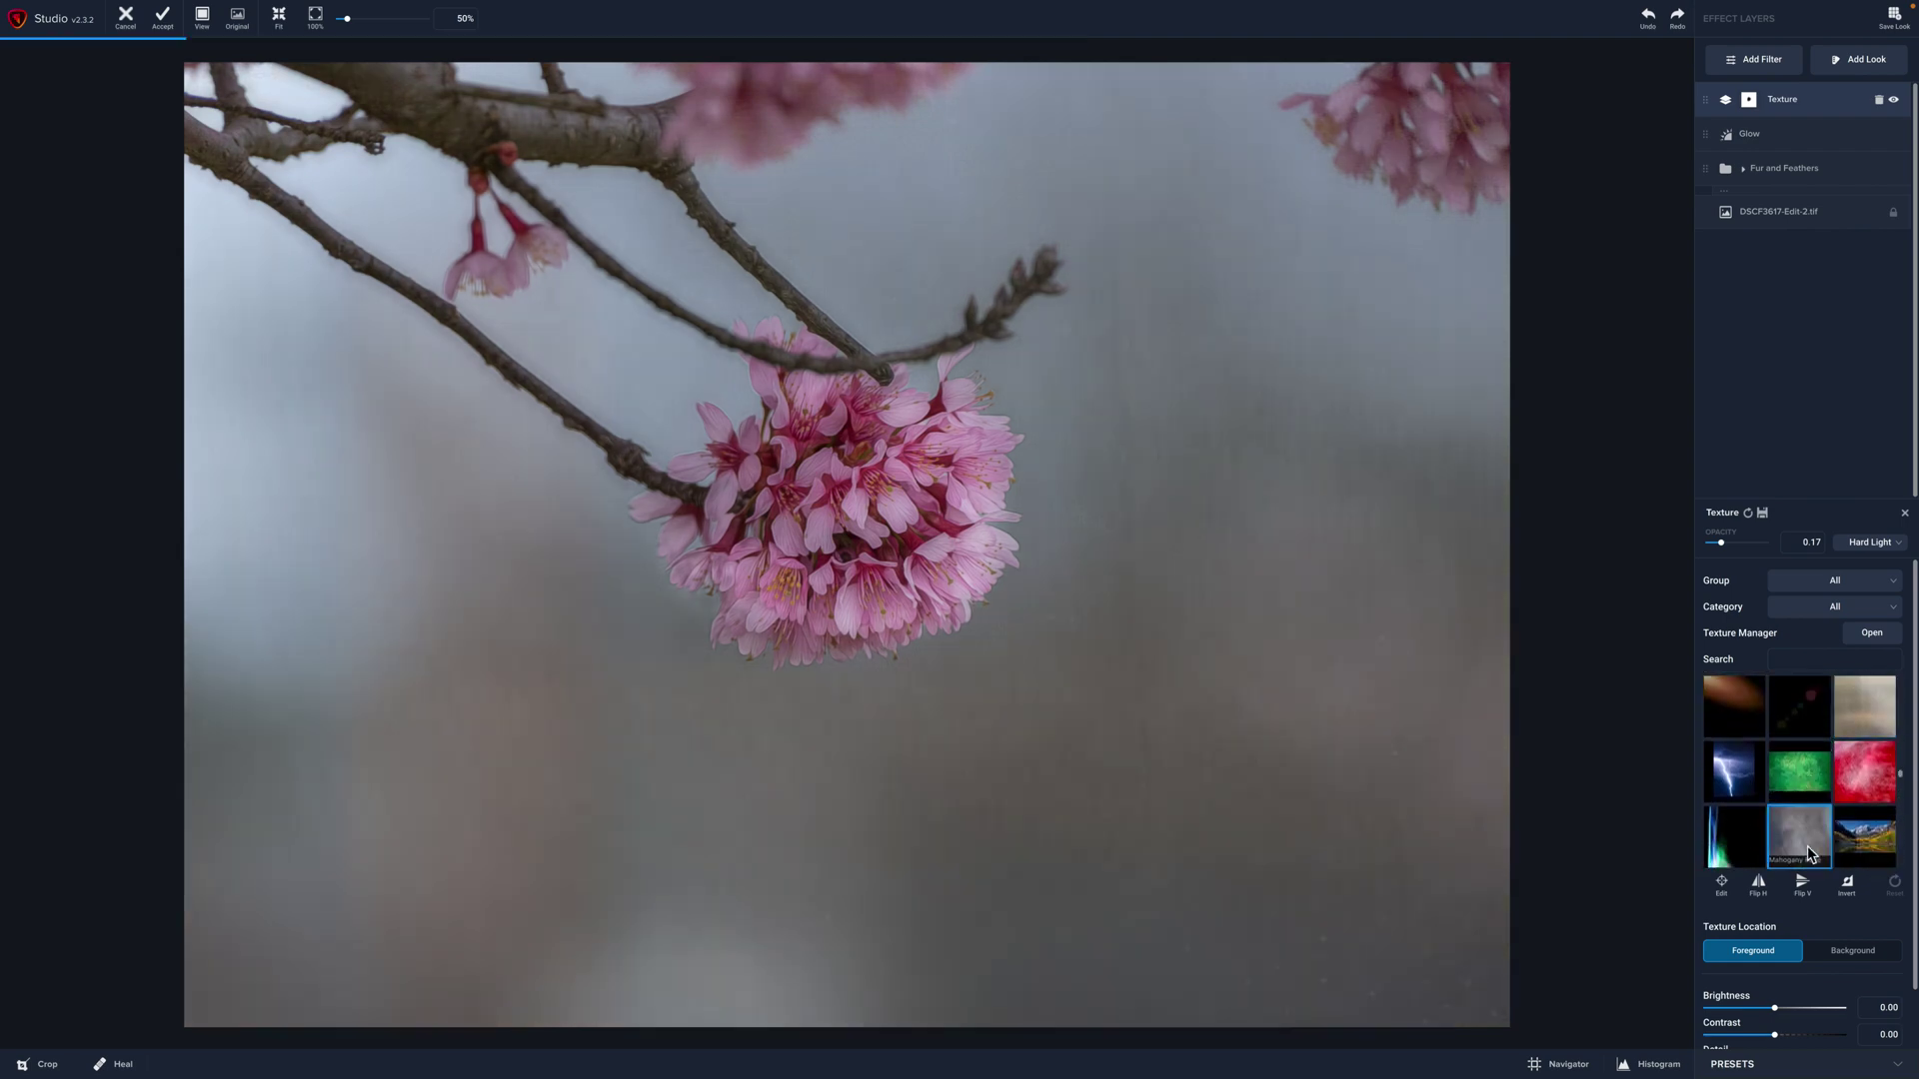
left_click(1809, 849)
scroll(1810, 851, "down", 1)
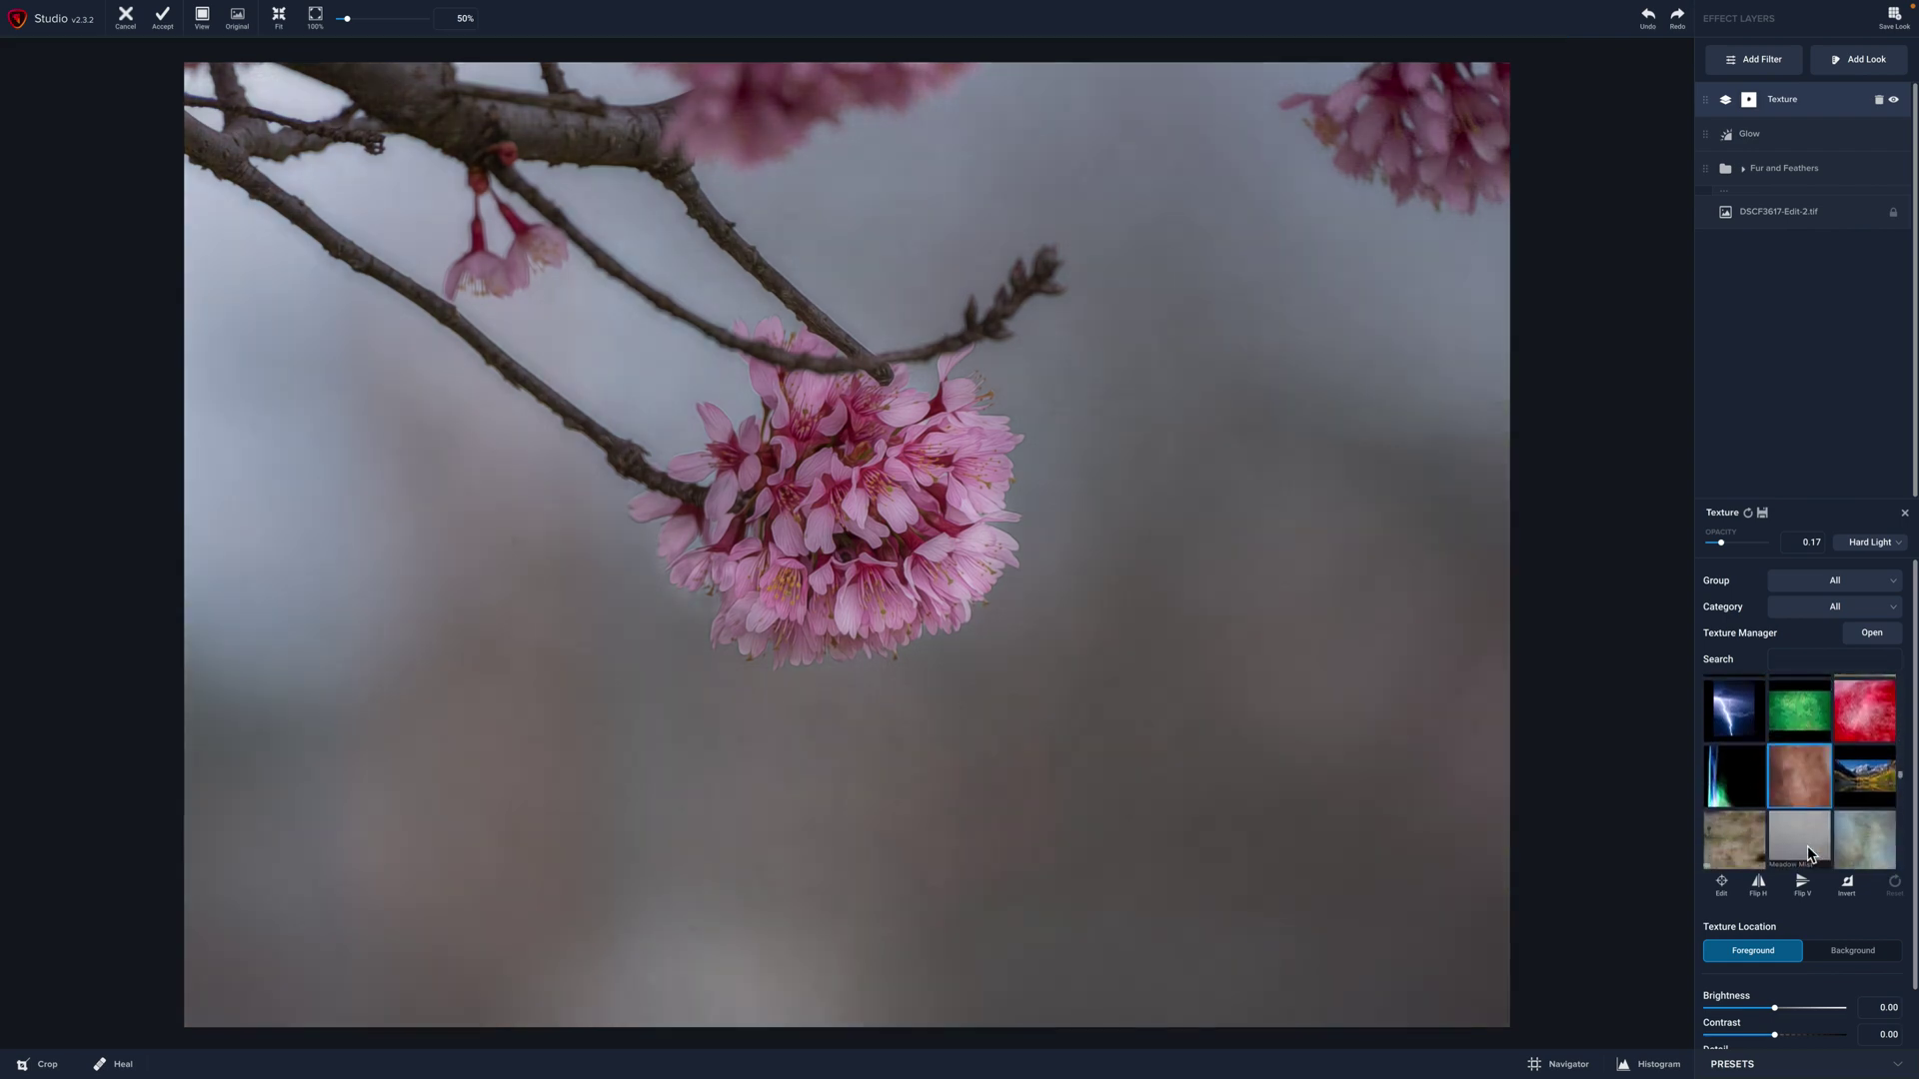
left_click(1730, 543)
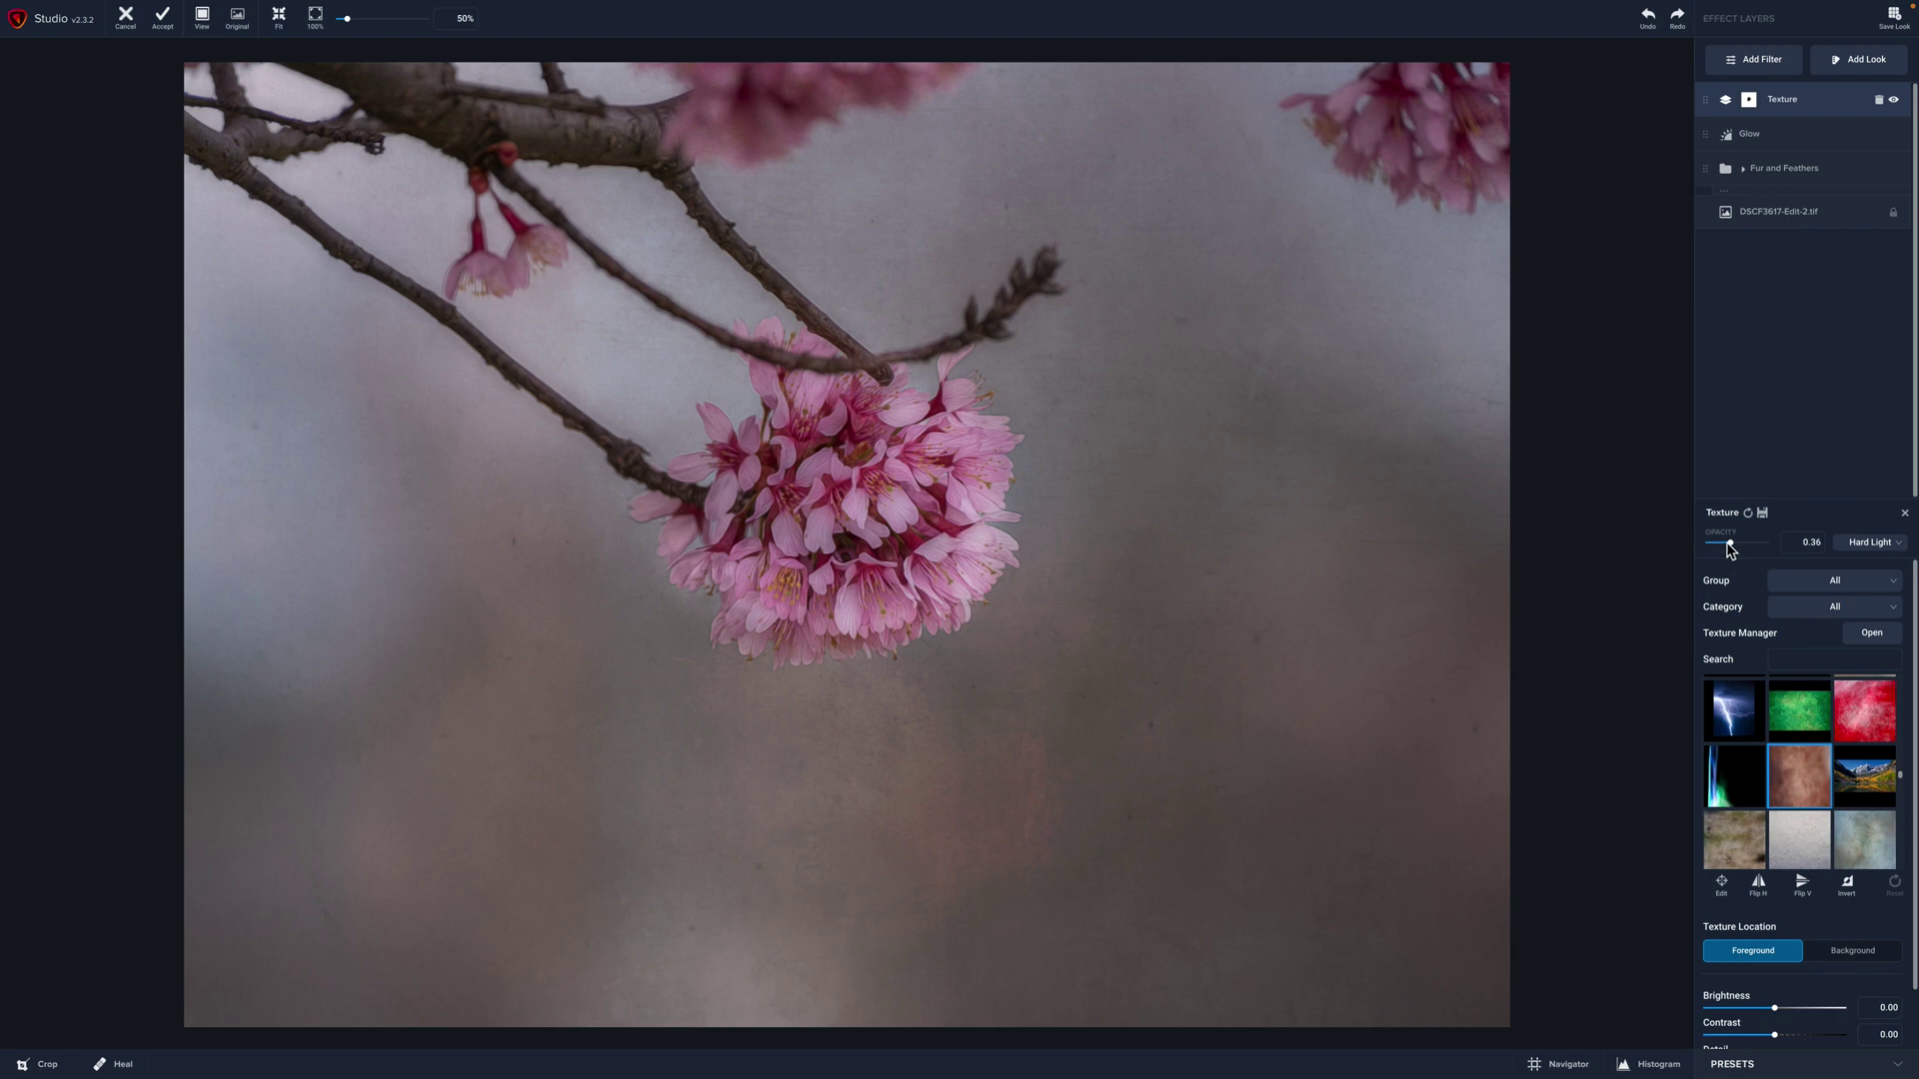
left_click_drag(1729, 544, 1726, 543)
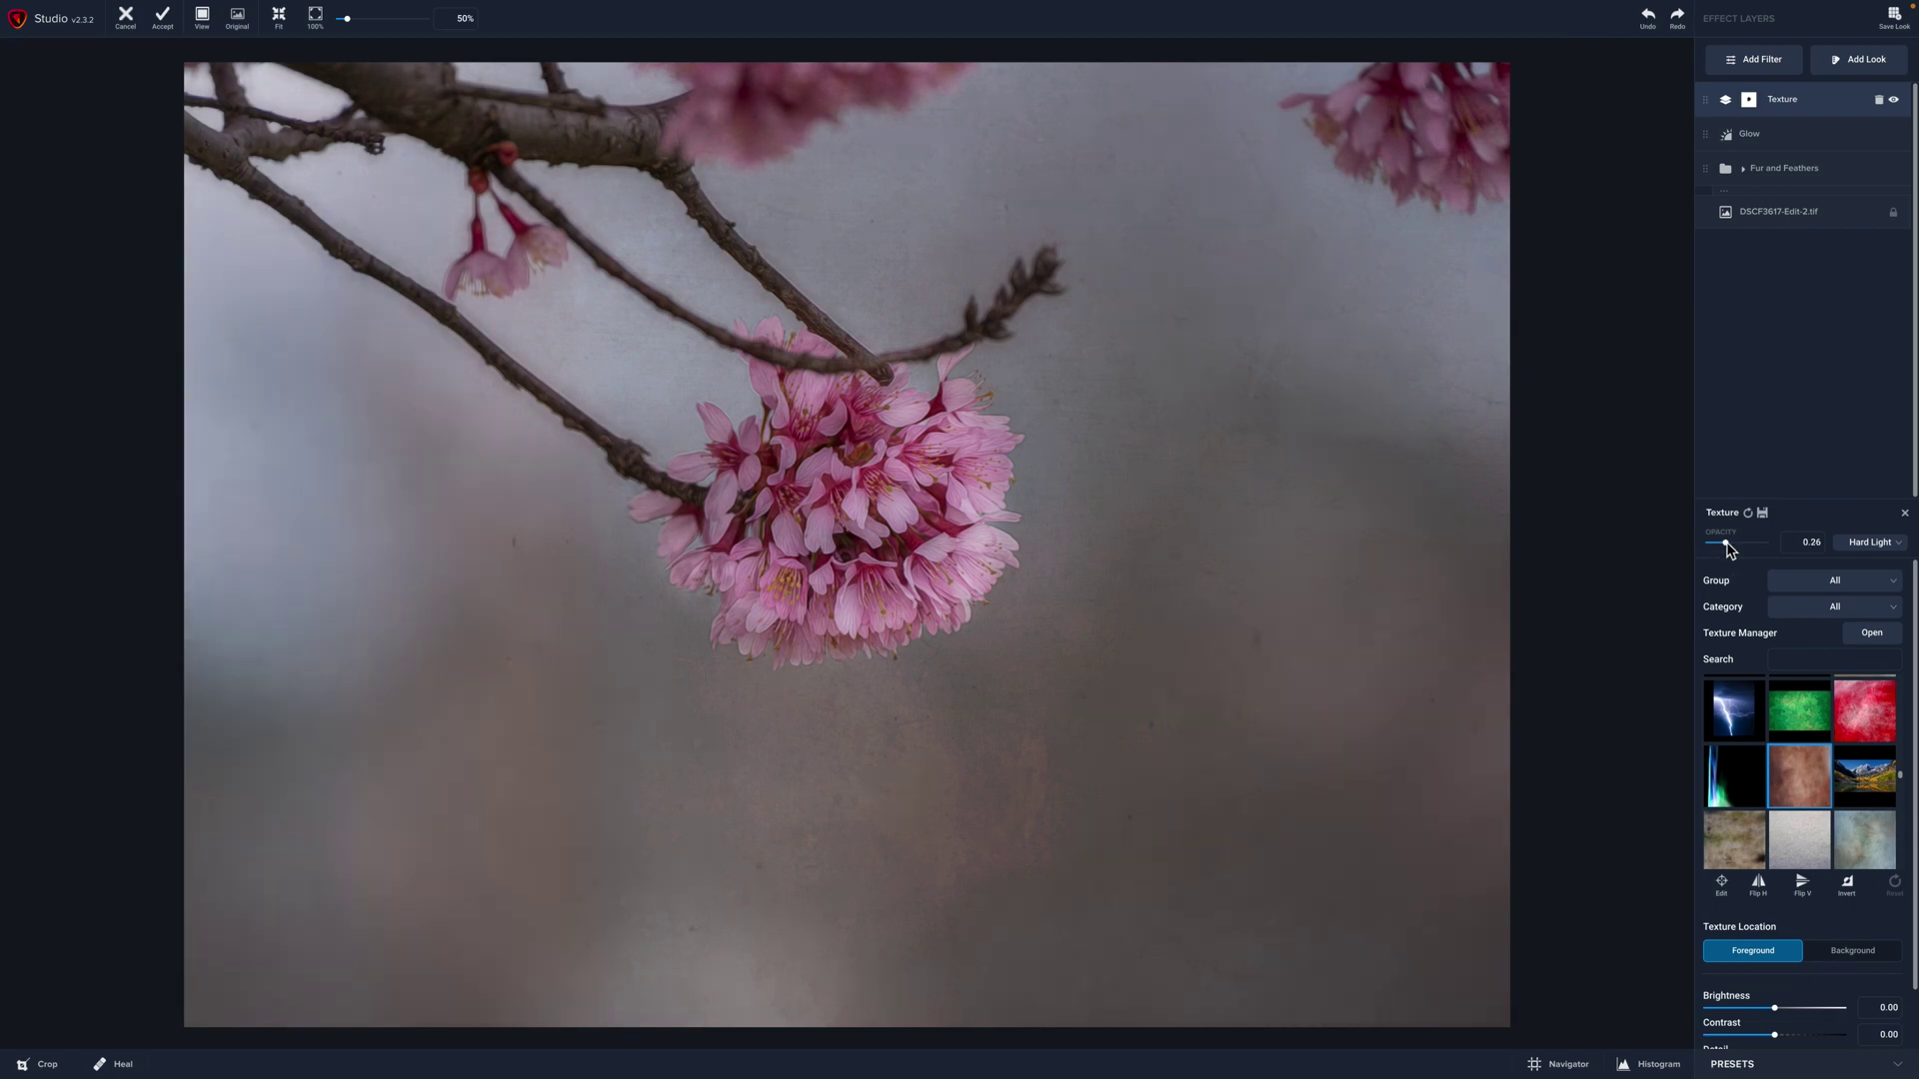
Try a lighter grey texture, Old Poppy and Orange Crush.
scroll(1808, 832, "down", 3)
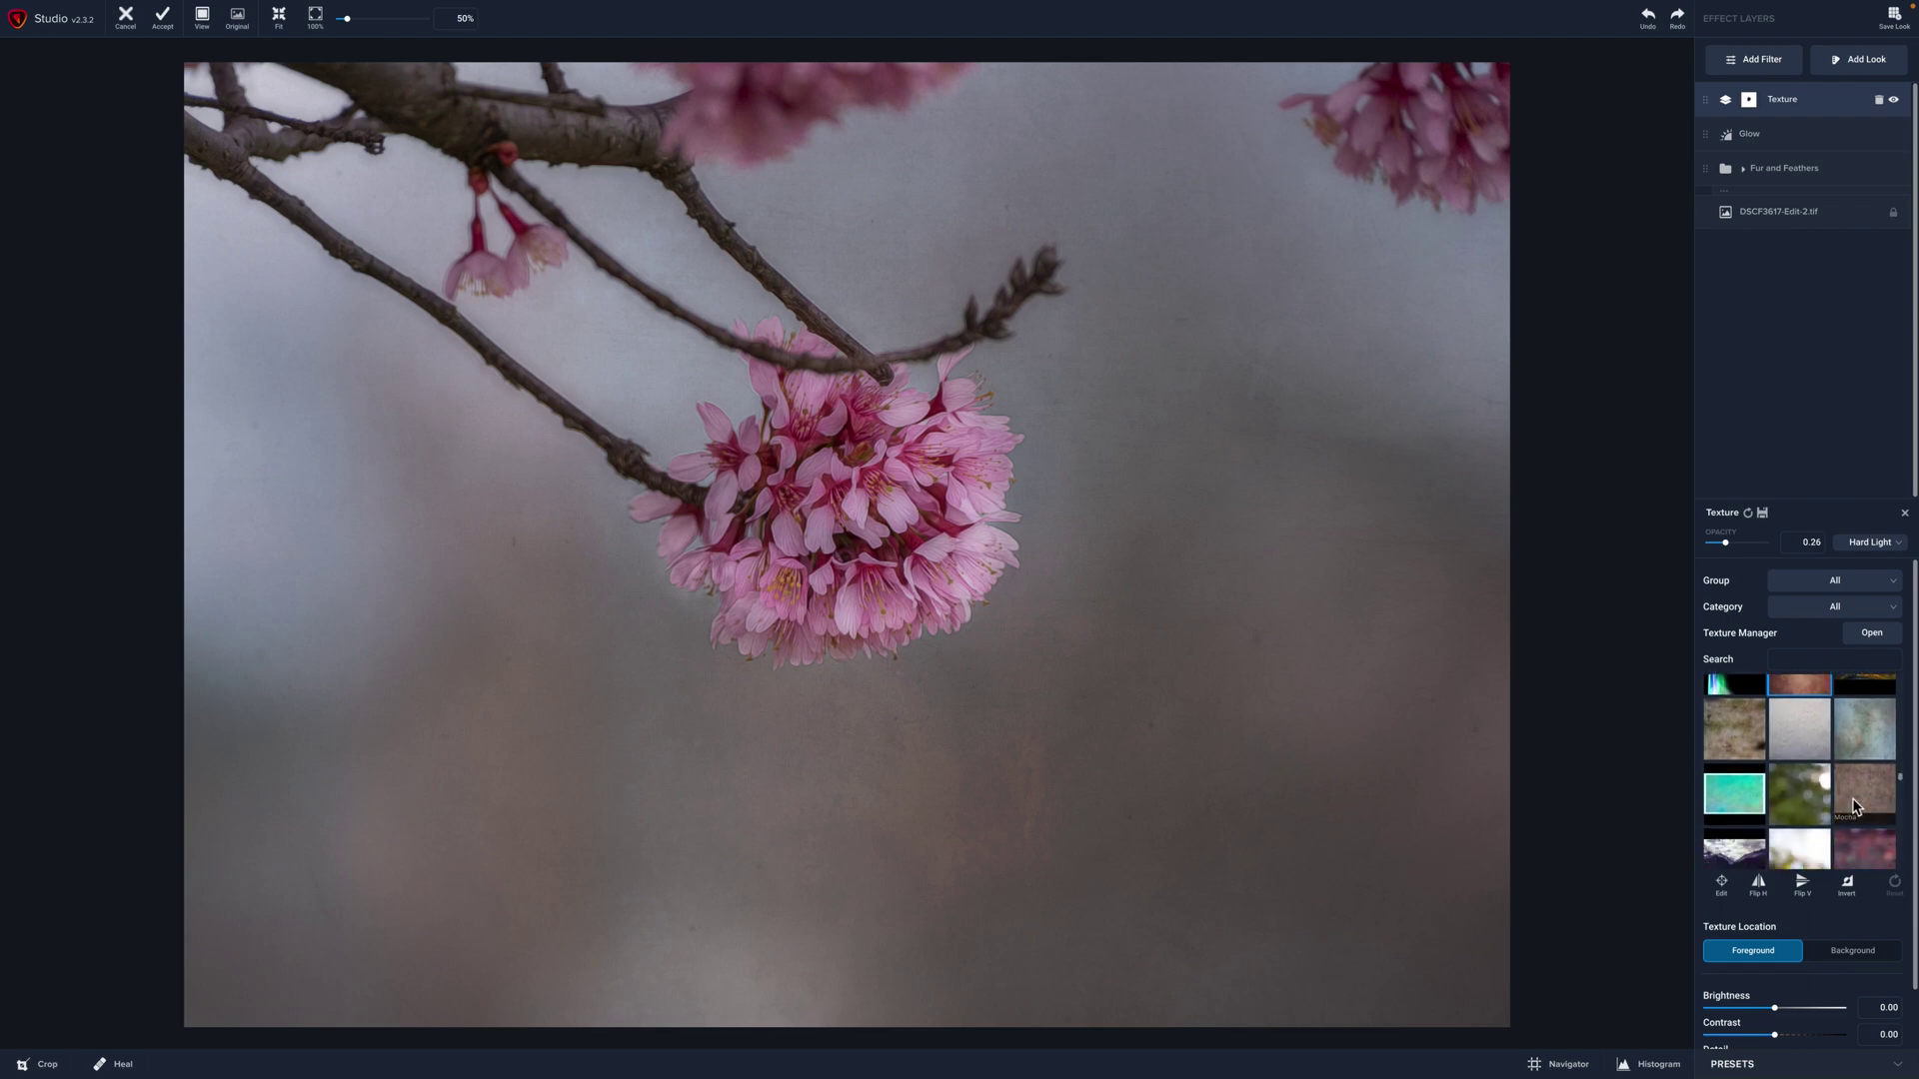
left_click(1851, 807)
scroll(1854, 805, "down", 10)
scroll(1854, 805, "down", 1)
scroll(1854, 805, "down", 5)
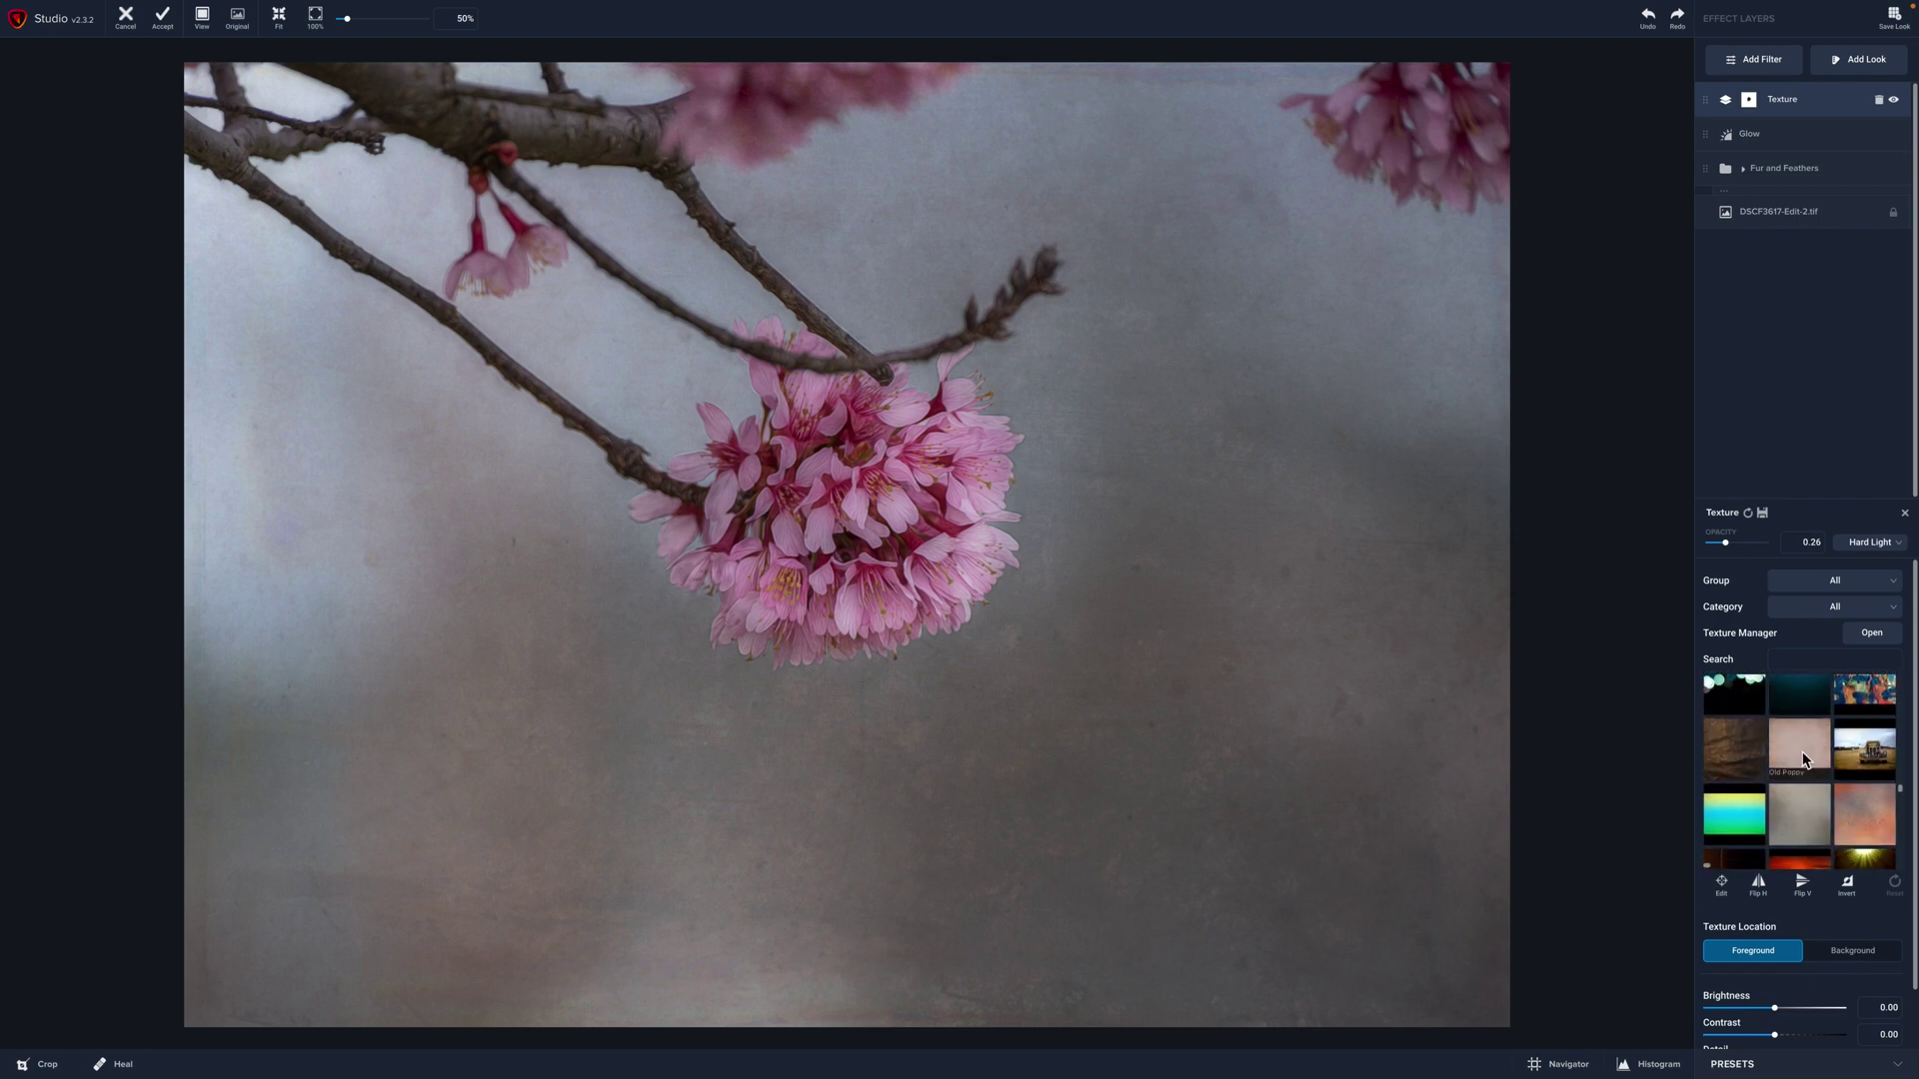
left_click(1804, 759)
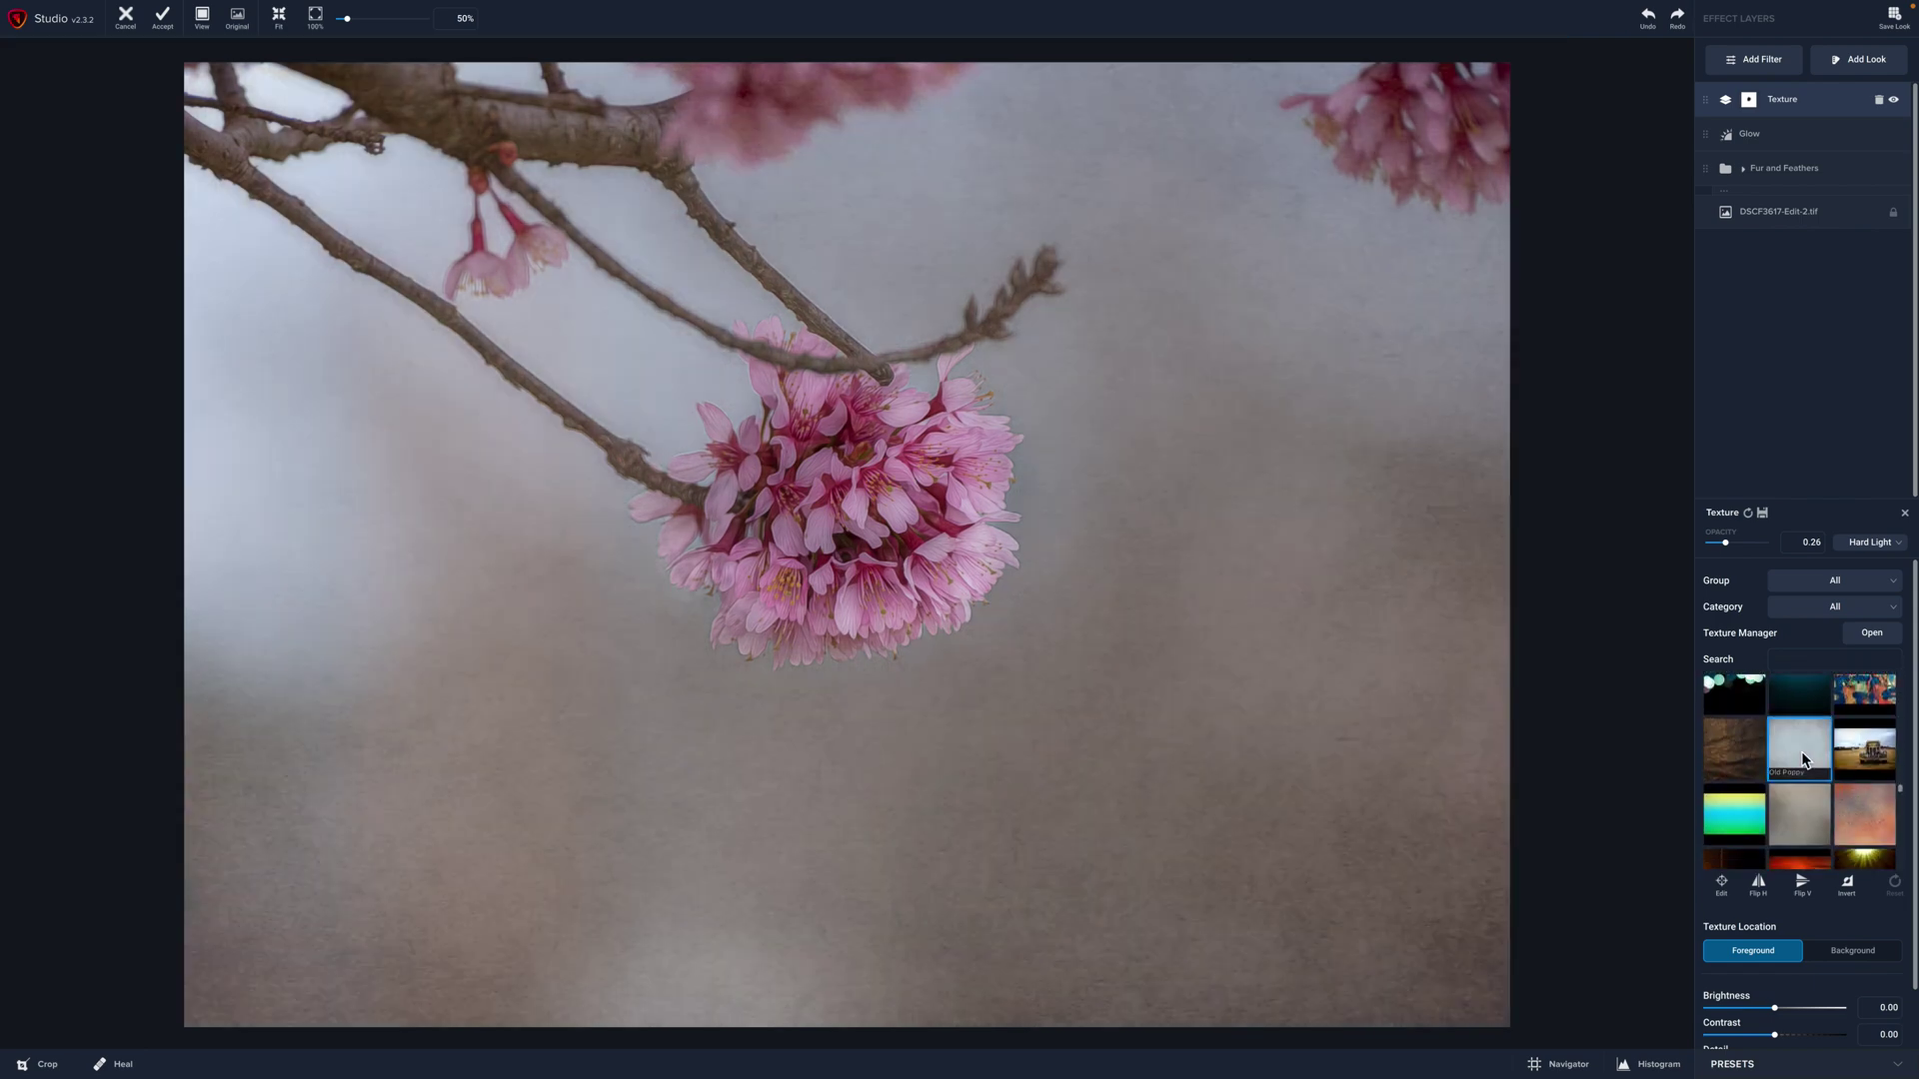
scroll(1839, 779, "down", 1)
left_click(1861, 793)
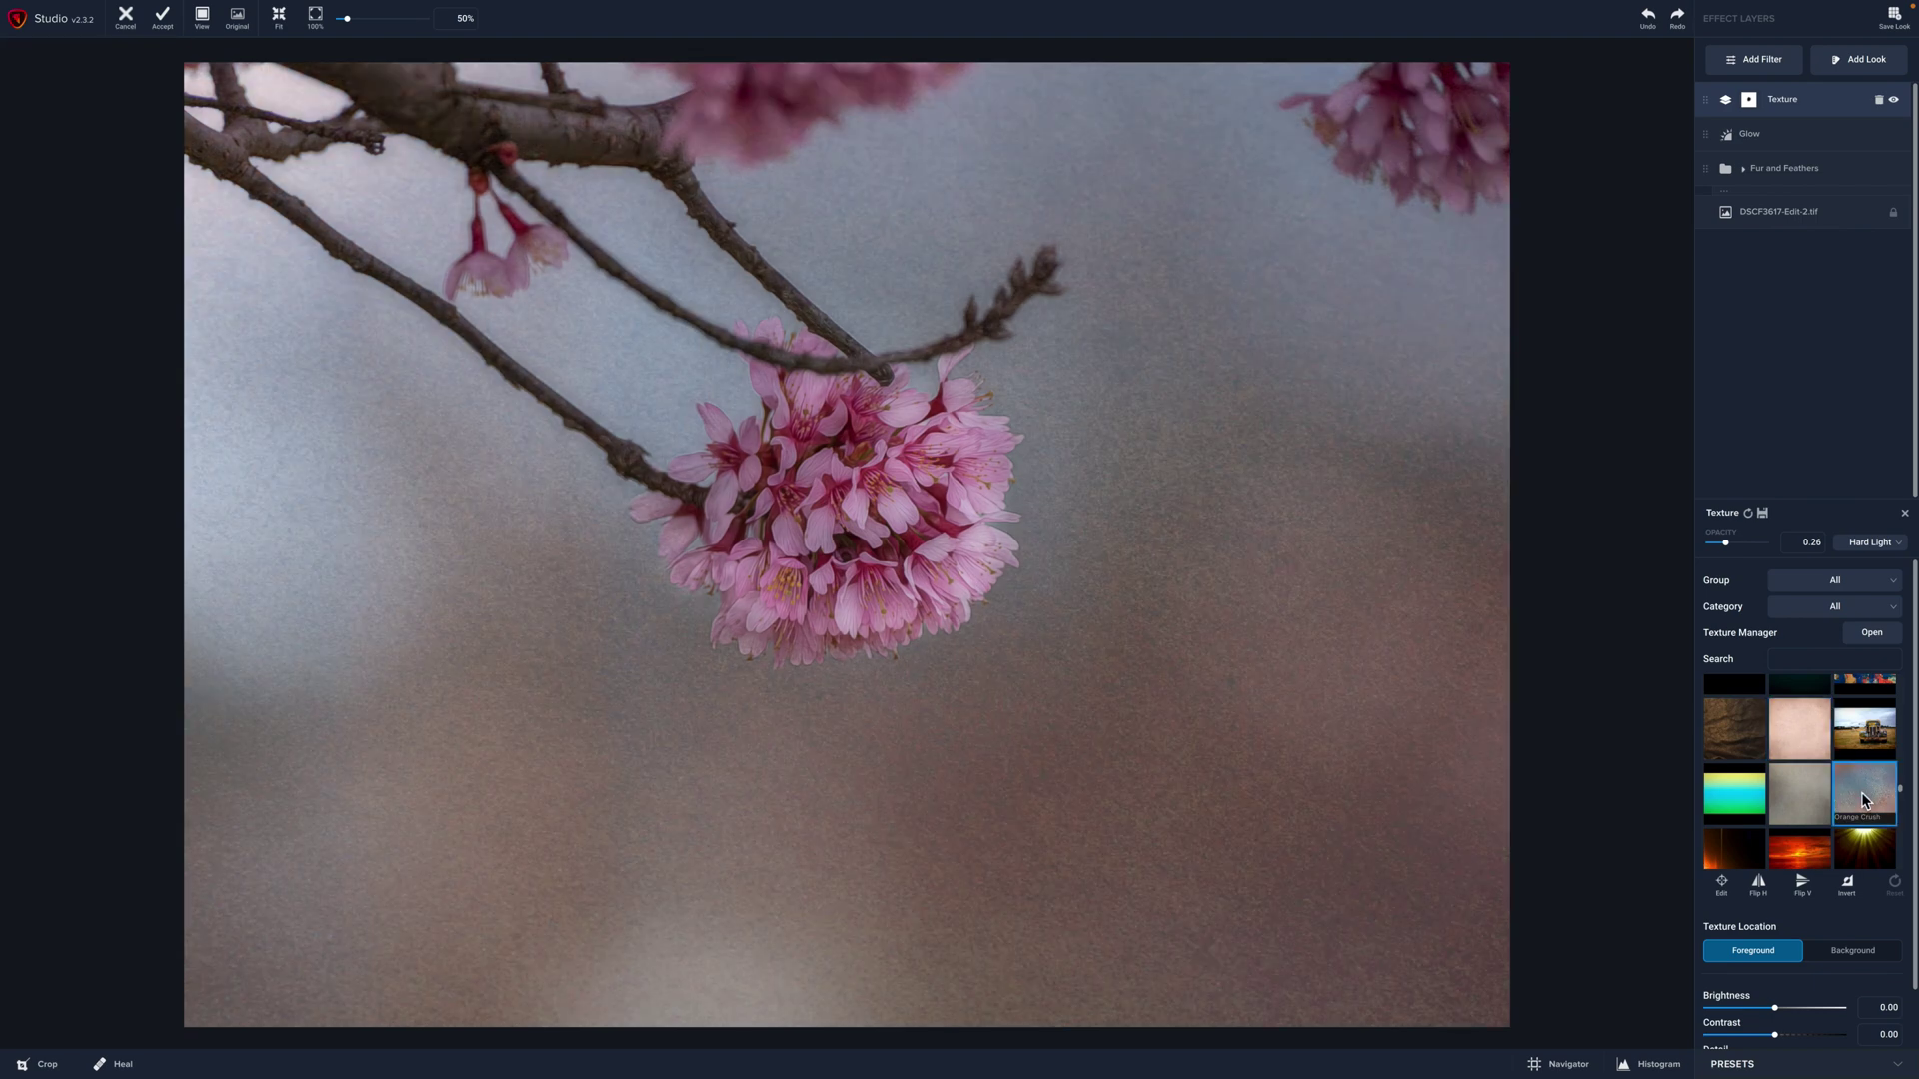
Compare Pink Dreams, Pink Moon and Pink Panther, settling on Pink Moon.
scroll(1861, 799, "down", 10)
scroll(1862, 800, "down", 2)
left_click(1867, 771)
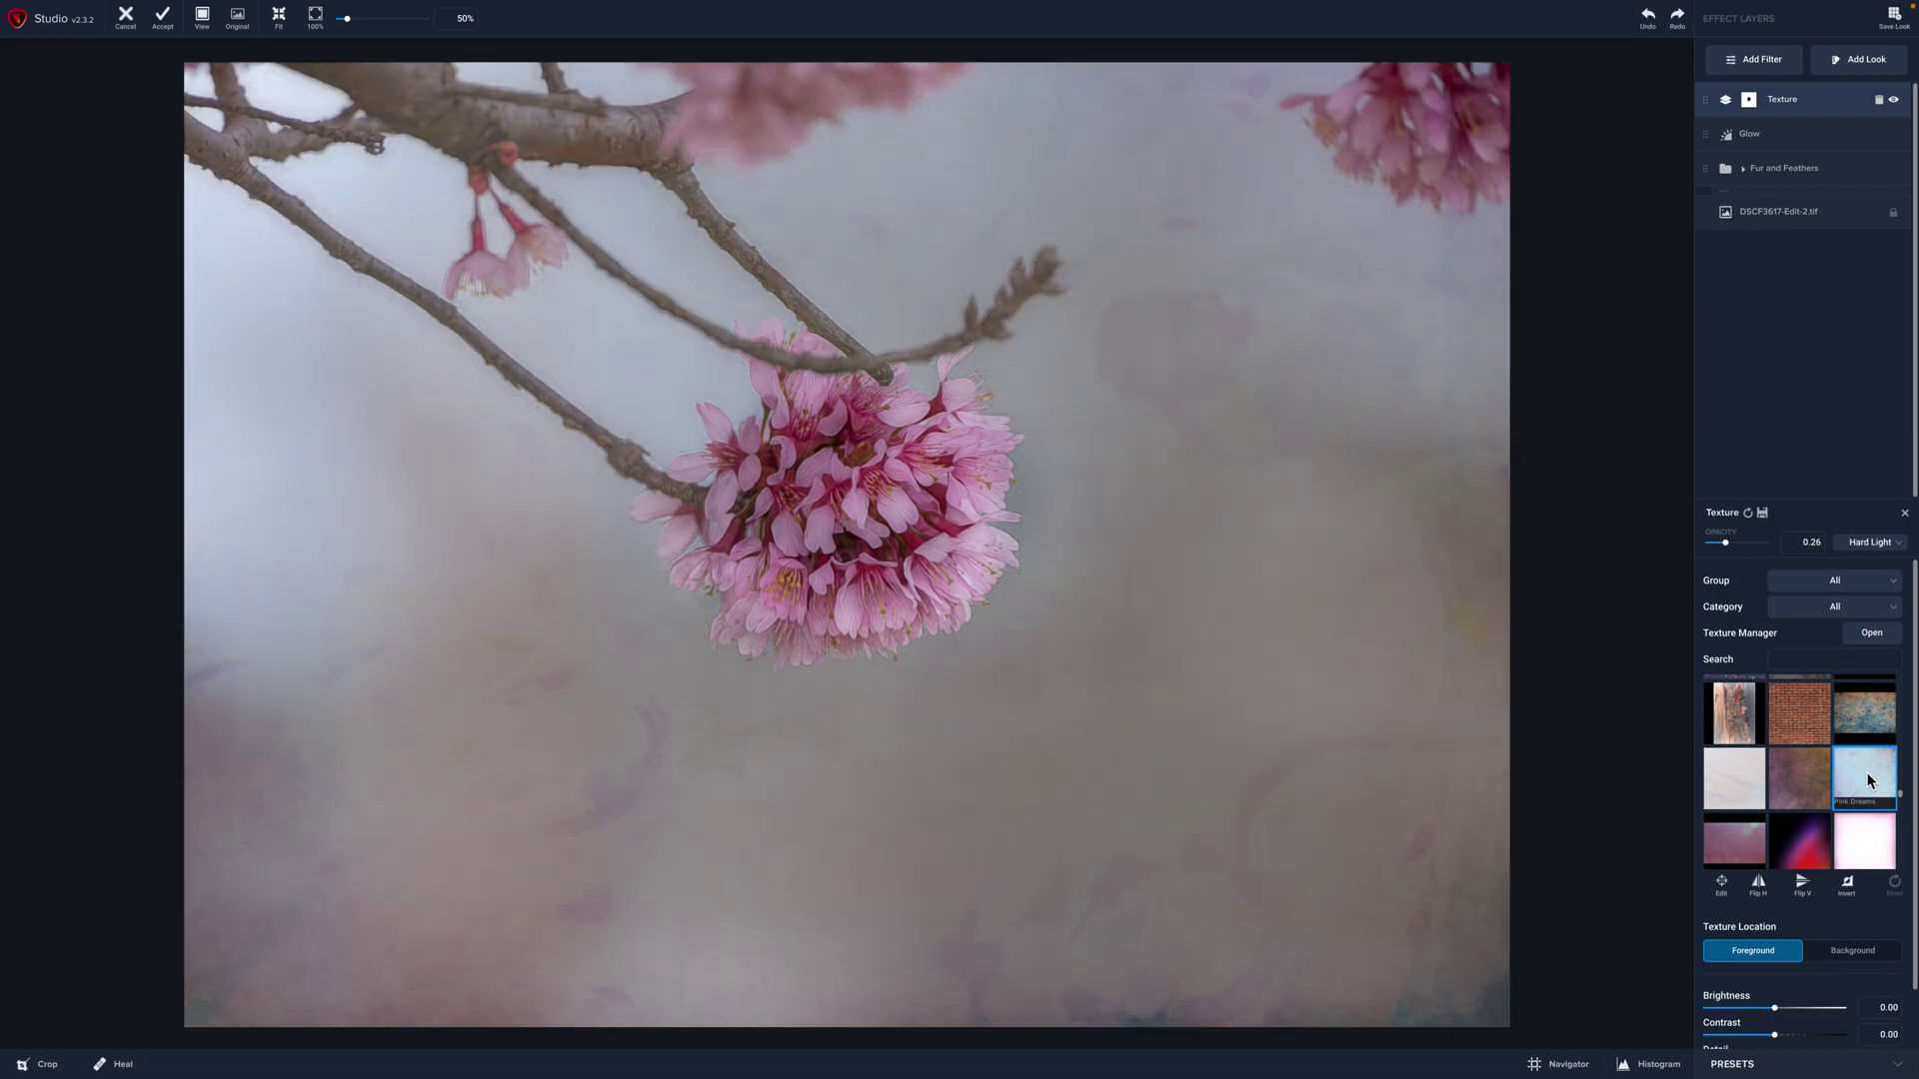
scroll(1866, 772, "down", 3)
left_click(1861, 776)
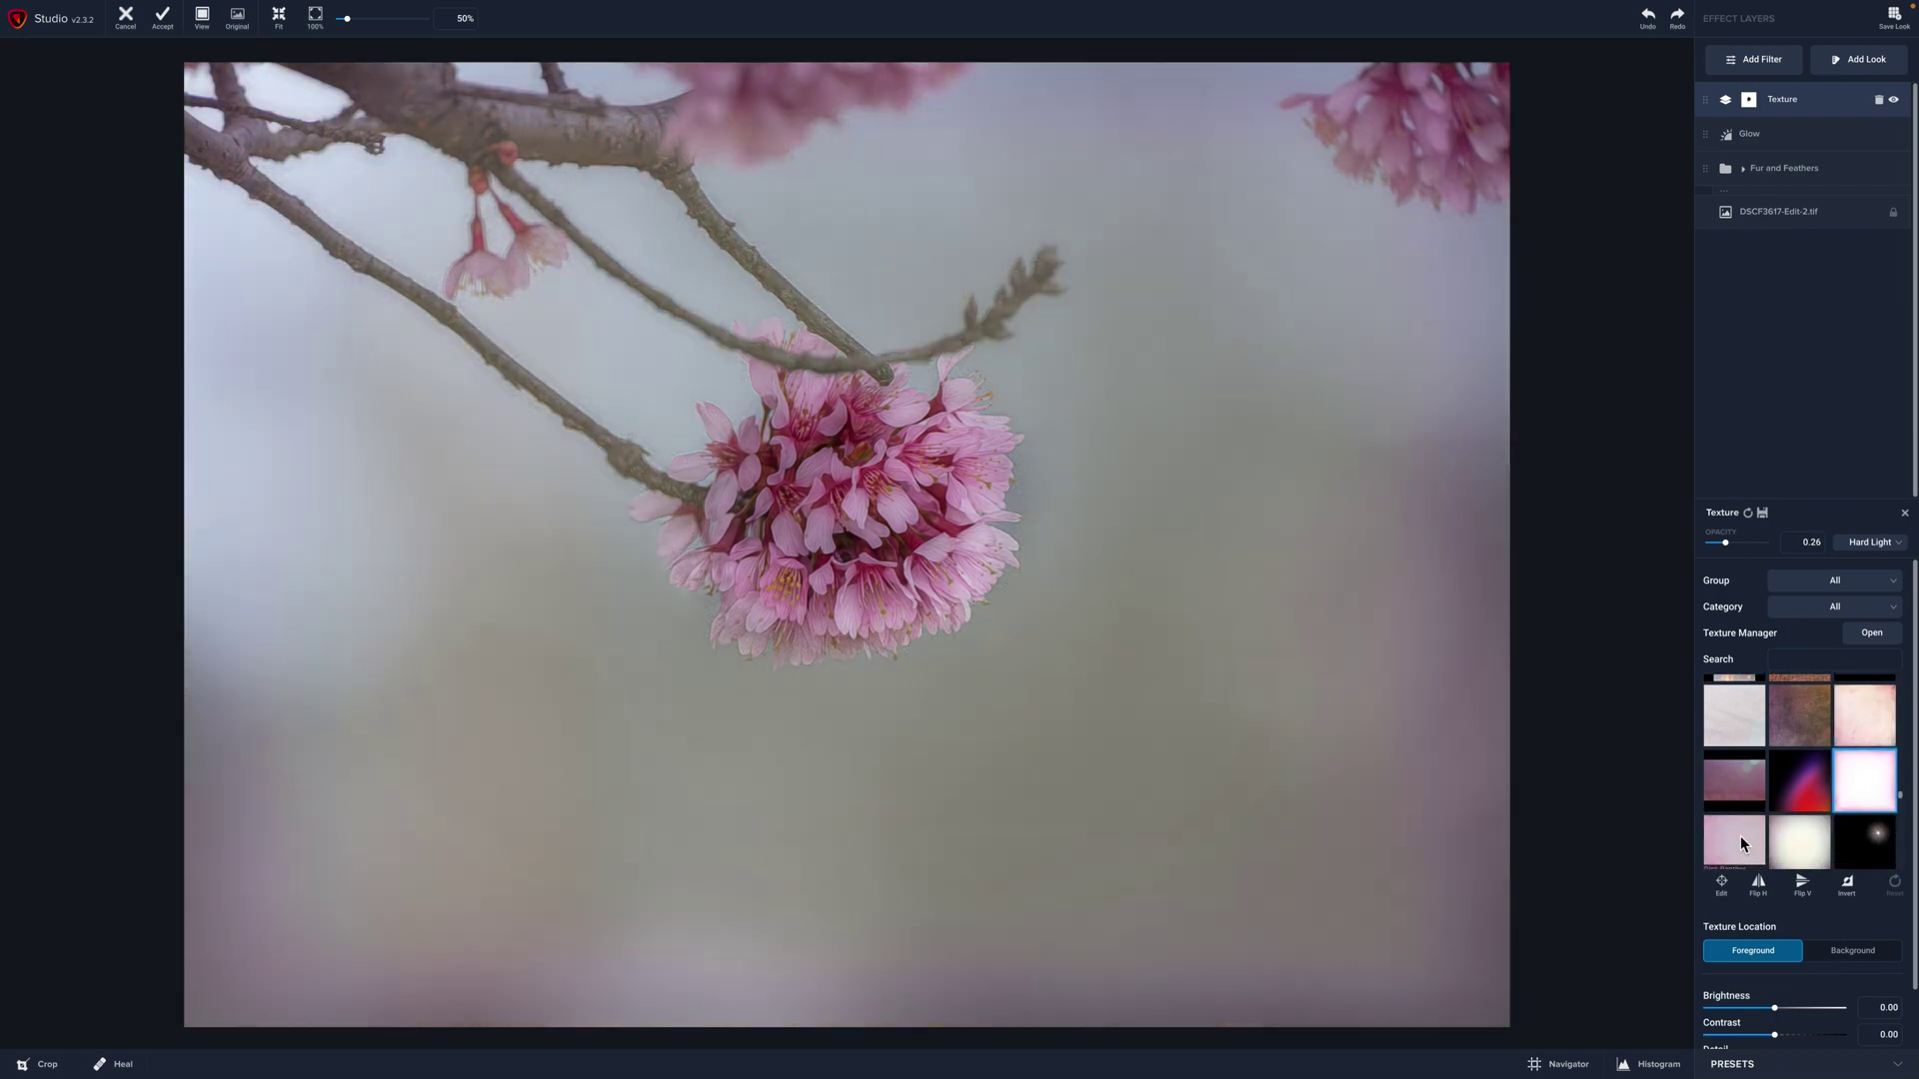
left_click(1740, 838)
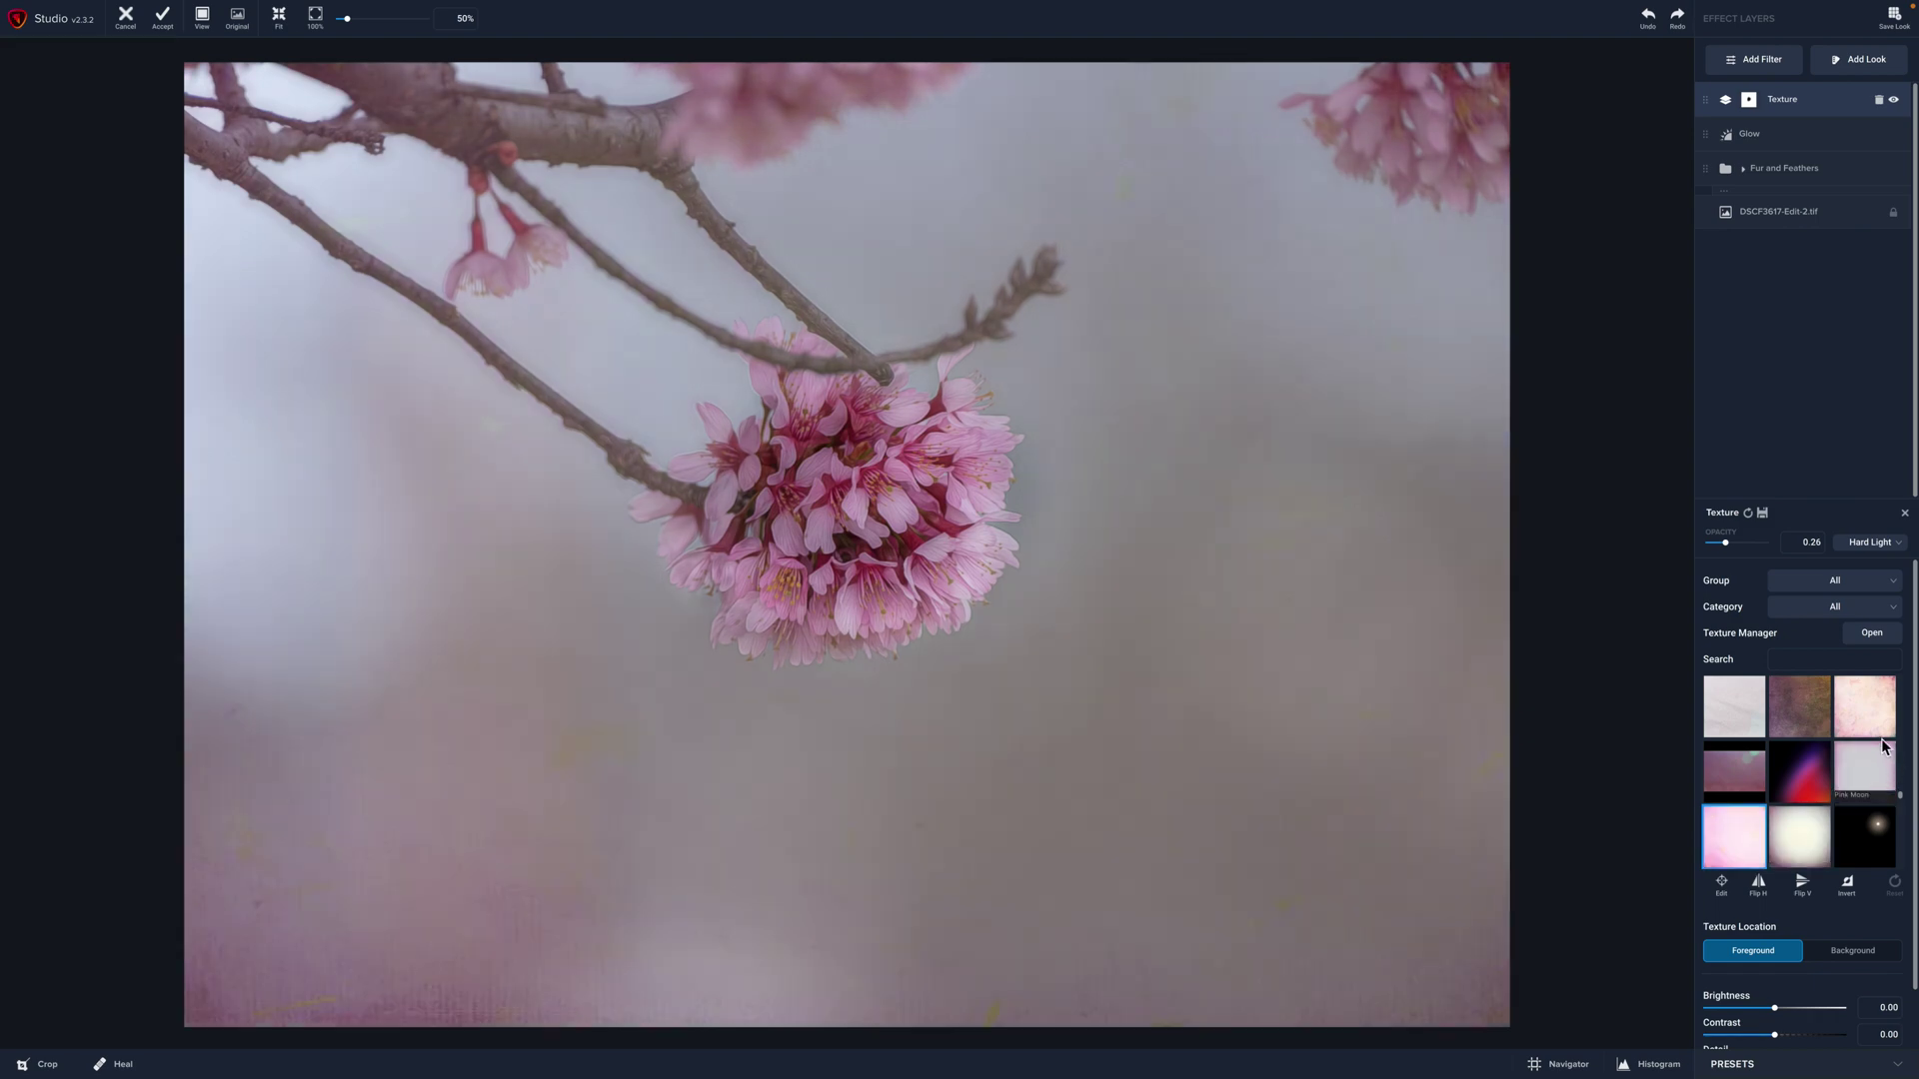
left_click(1871, 776)
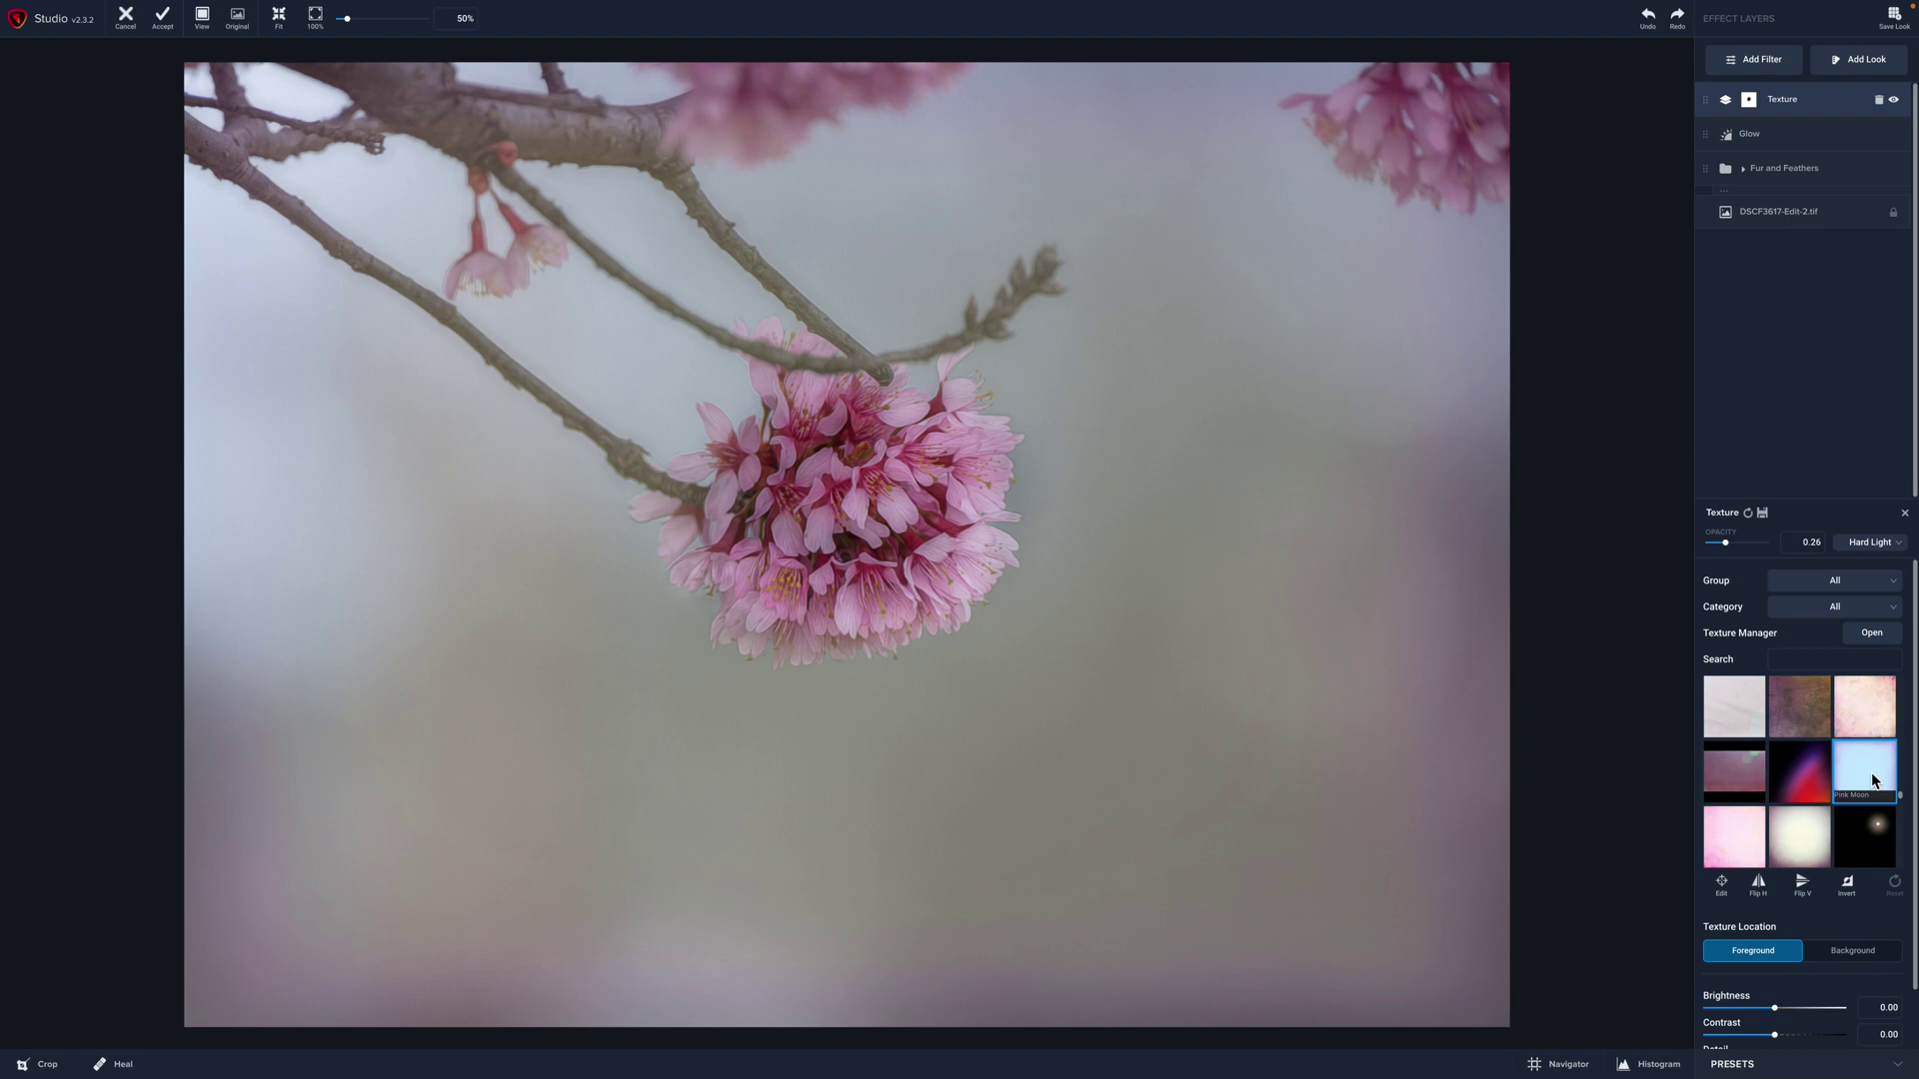
left_click(1803, 103)
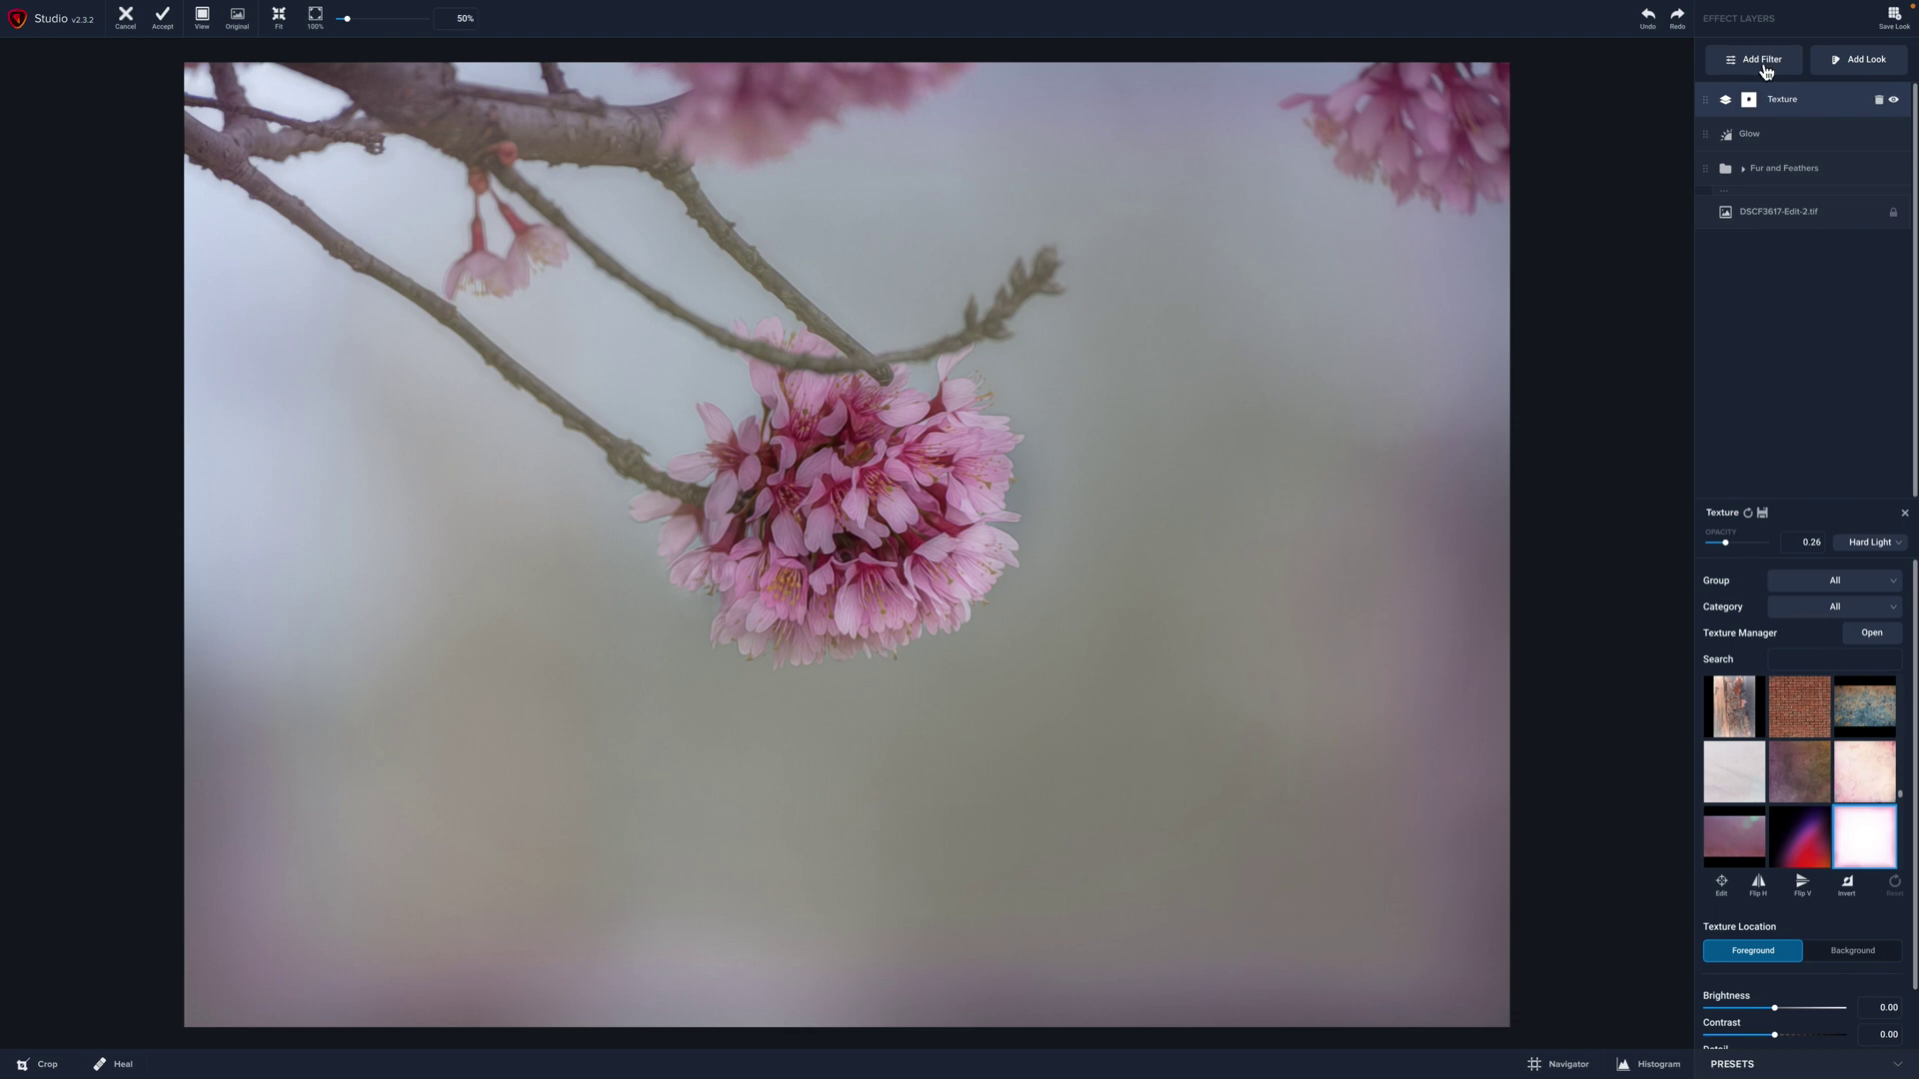
Add a Smudge layer and set its Strength to 0.72 and Extent to -0.33.
left_click(1766, 68)
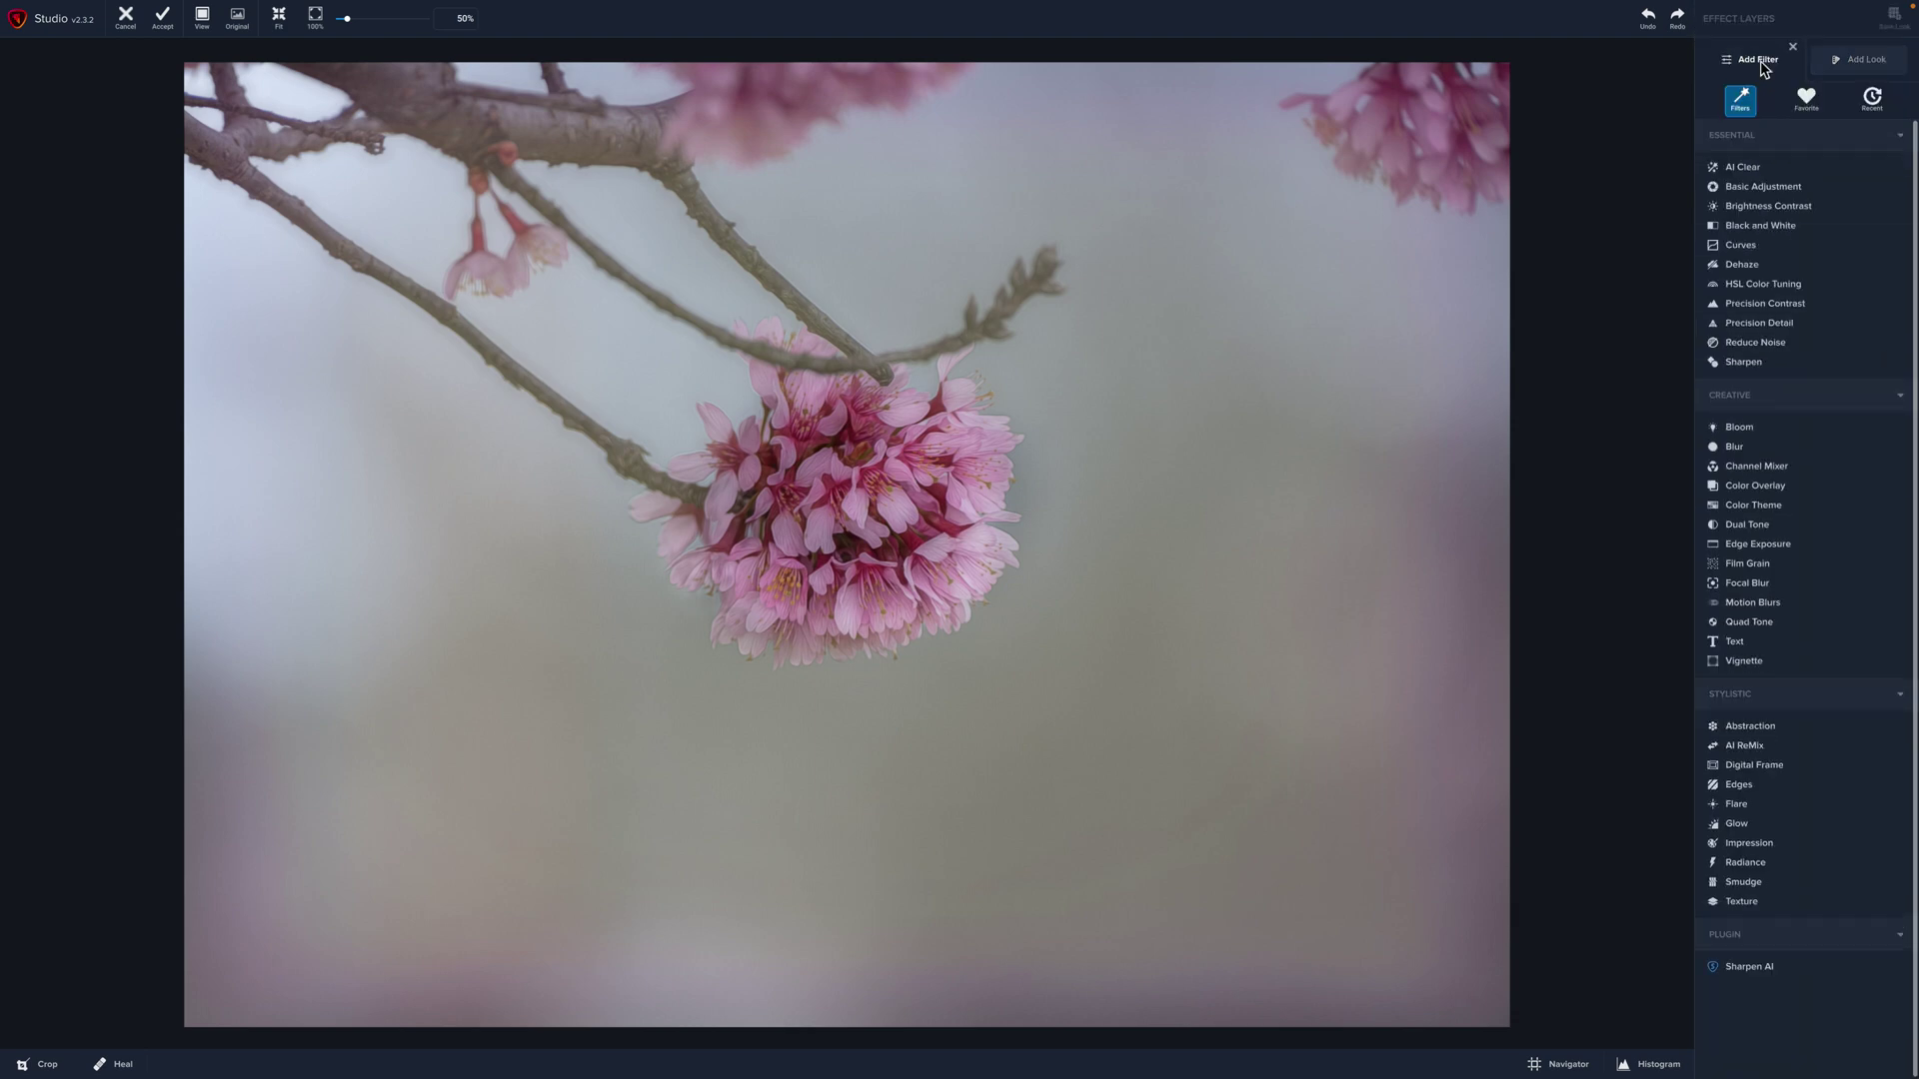
left_click(1744, 884)
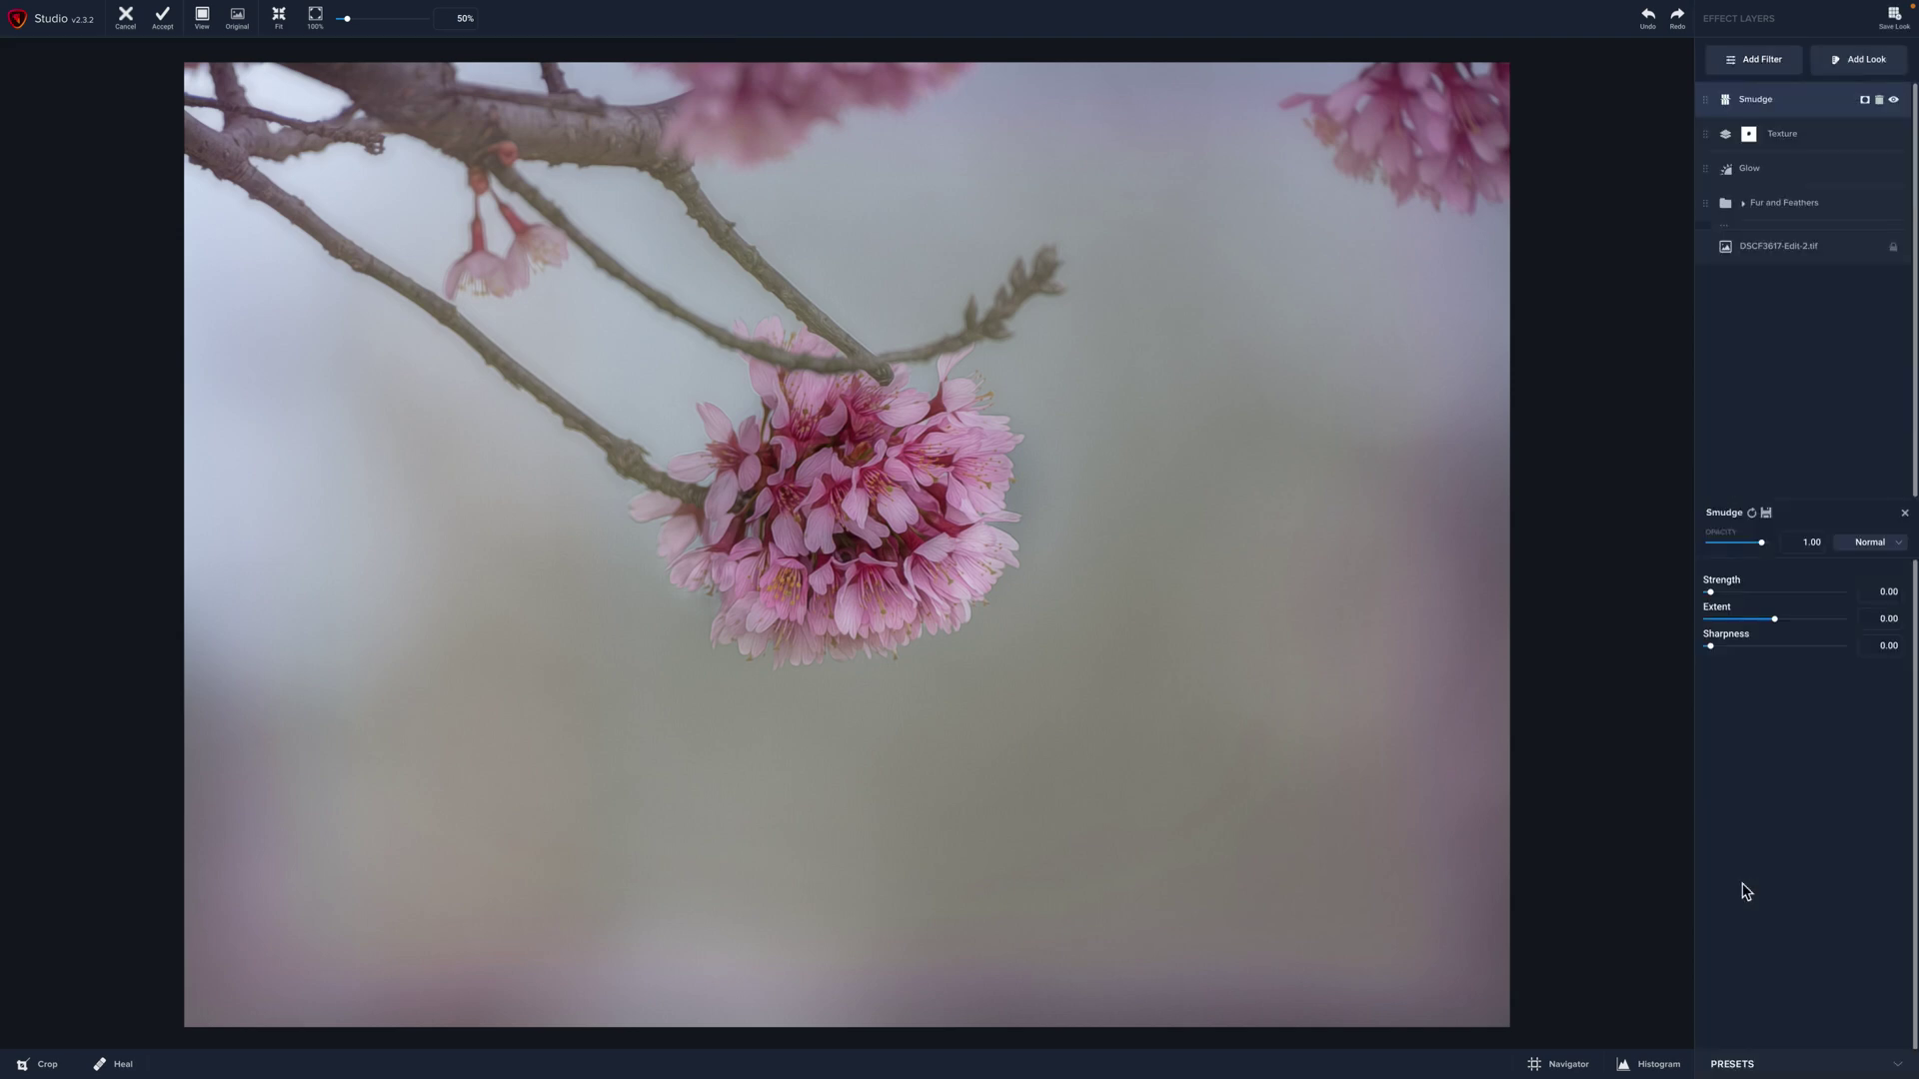
left_click(1751, 595)
left_click(1772, 594)
left_click(1802, 593)
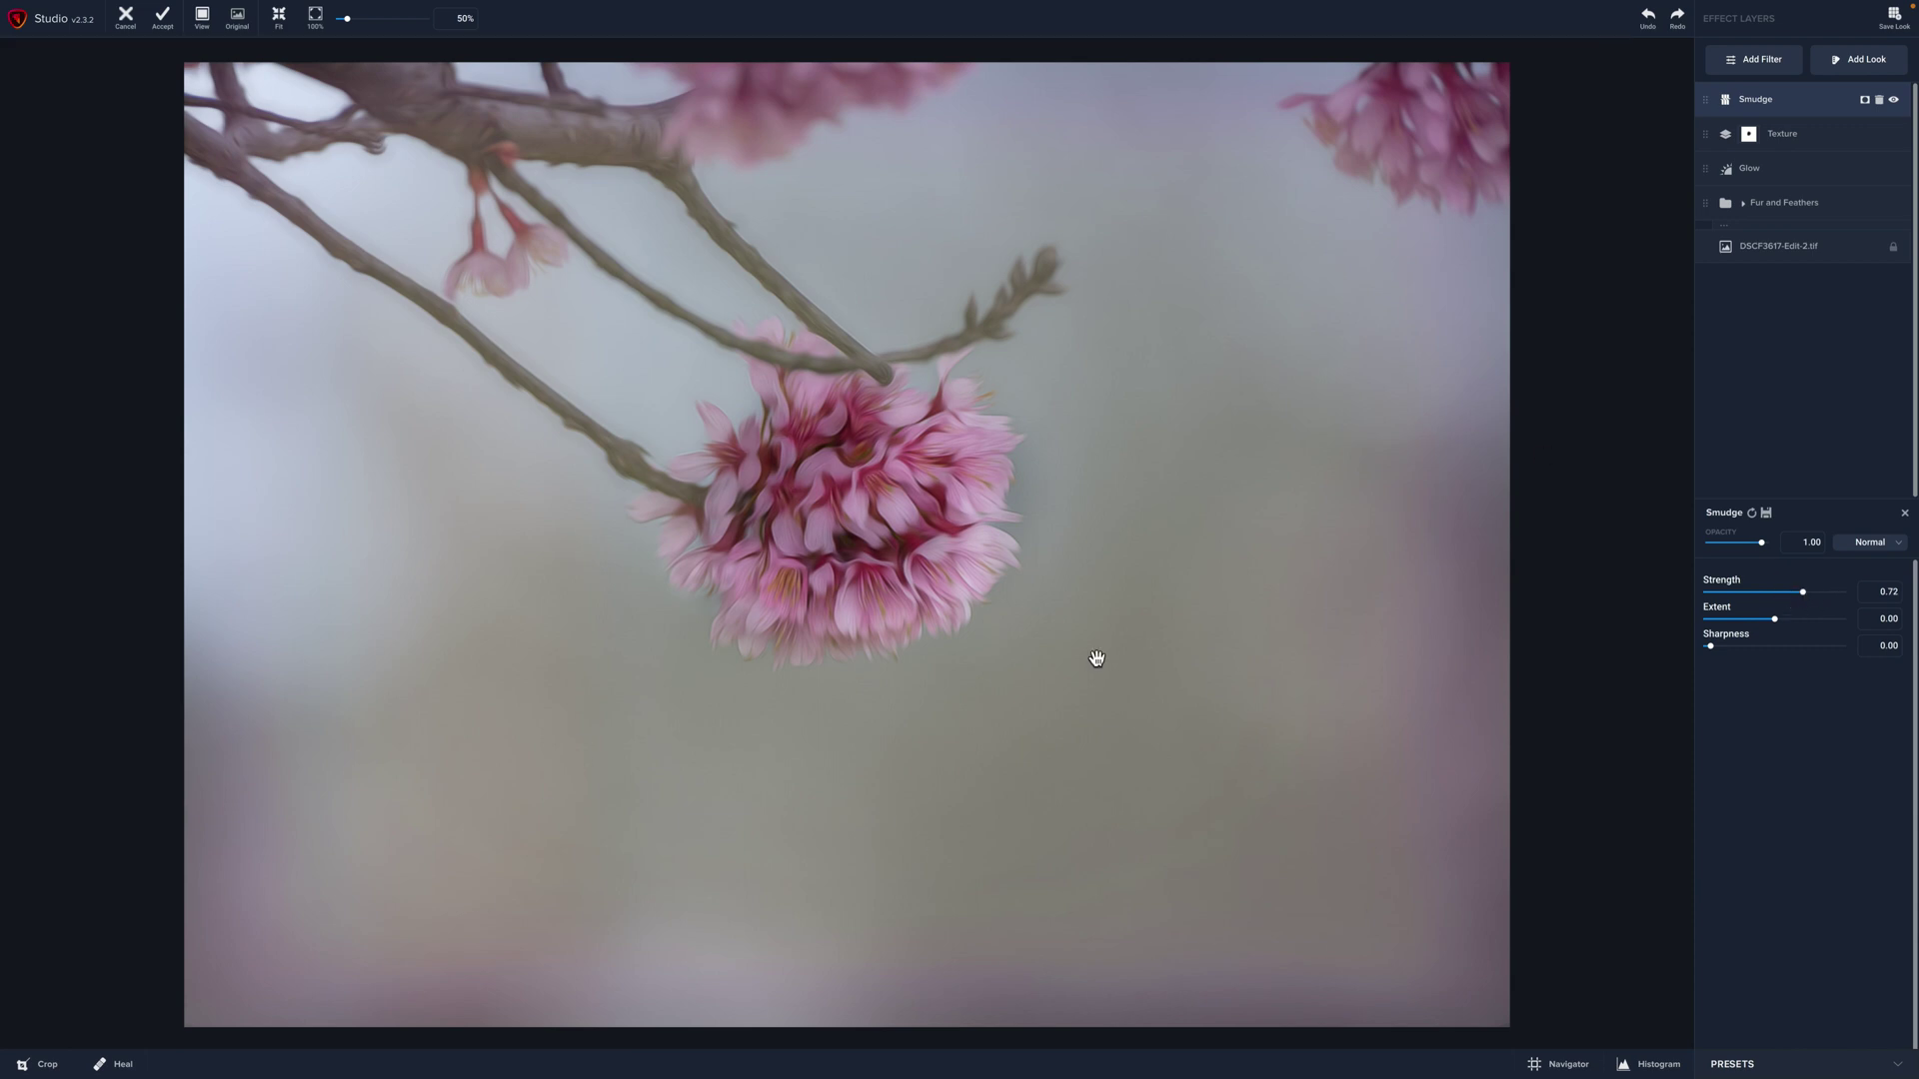
left_click(1744, 620)
left_click(1723, 621)
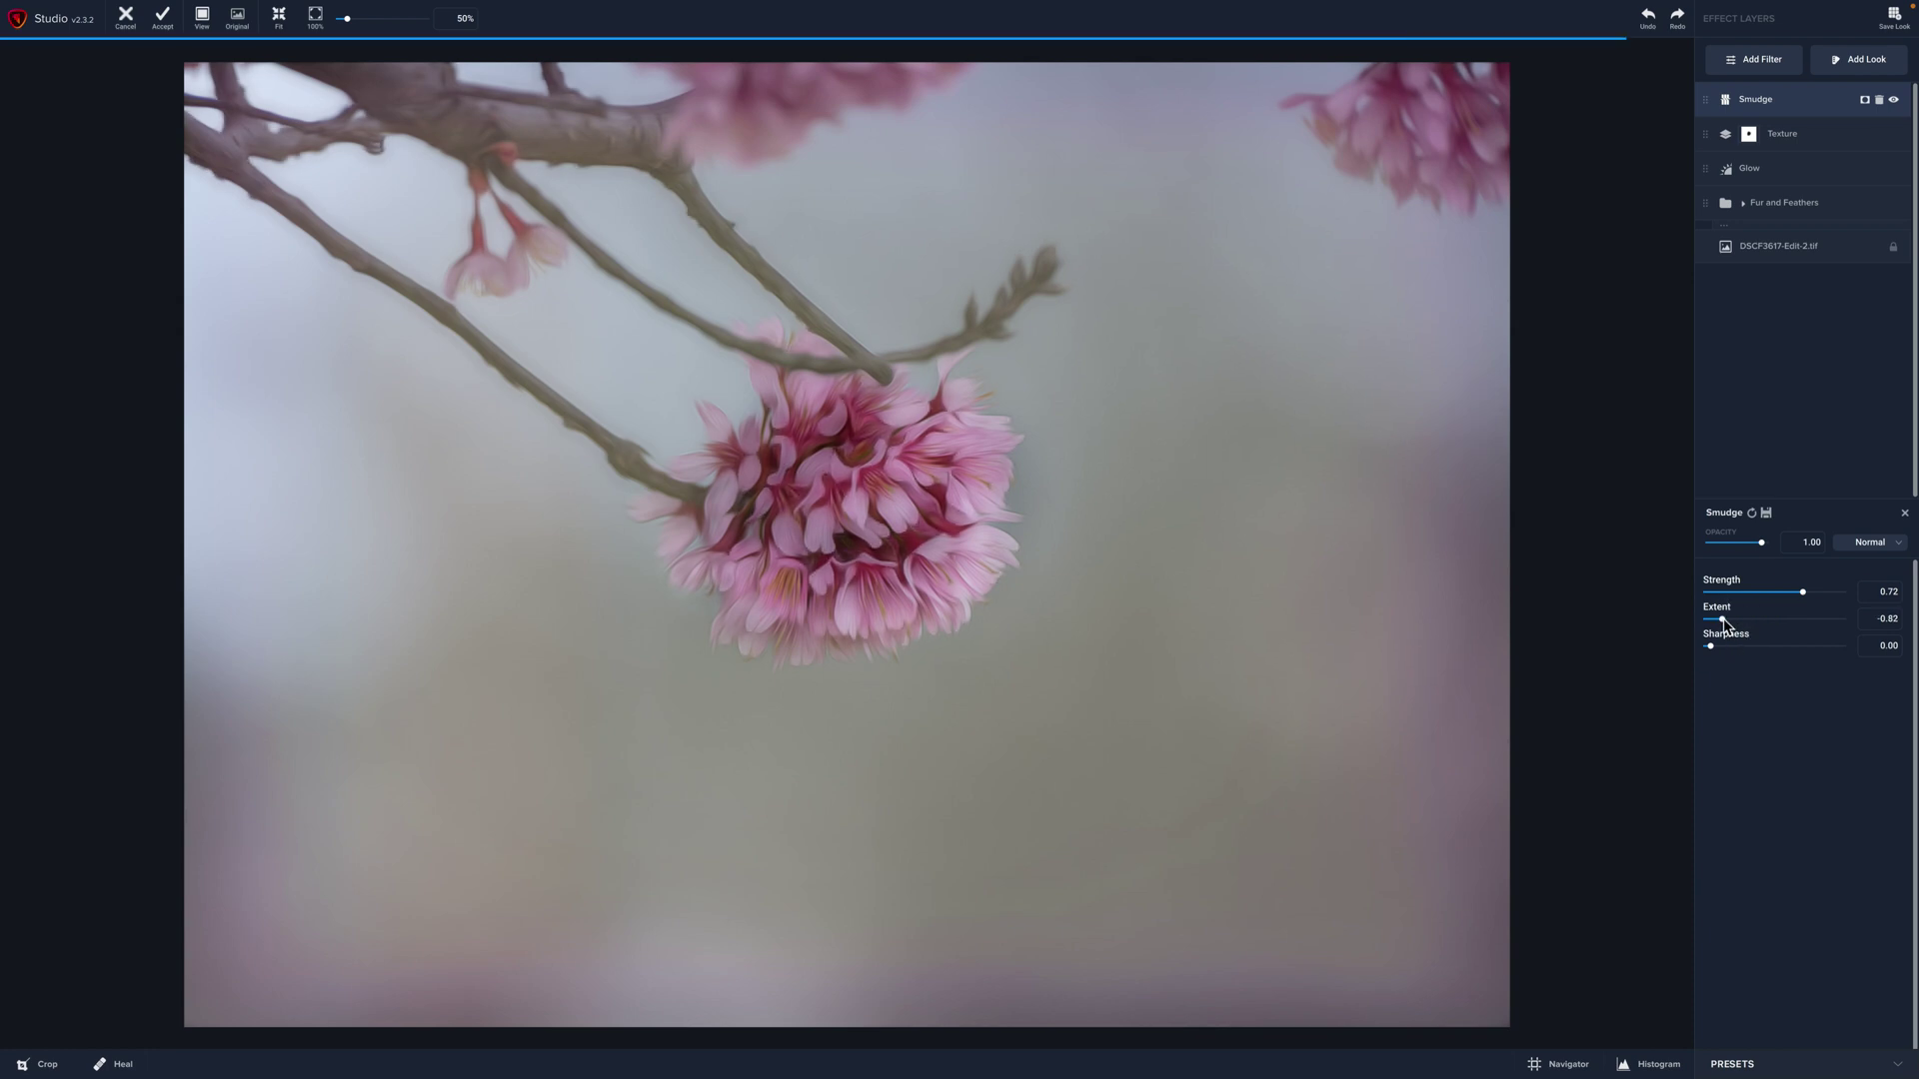
left_click(1754, 619)
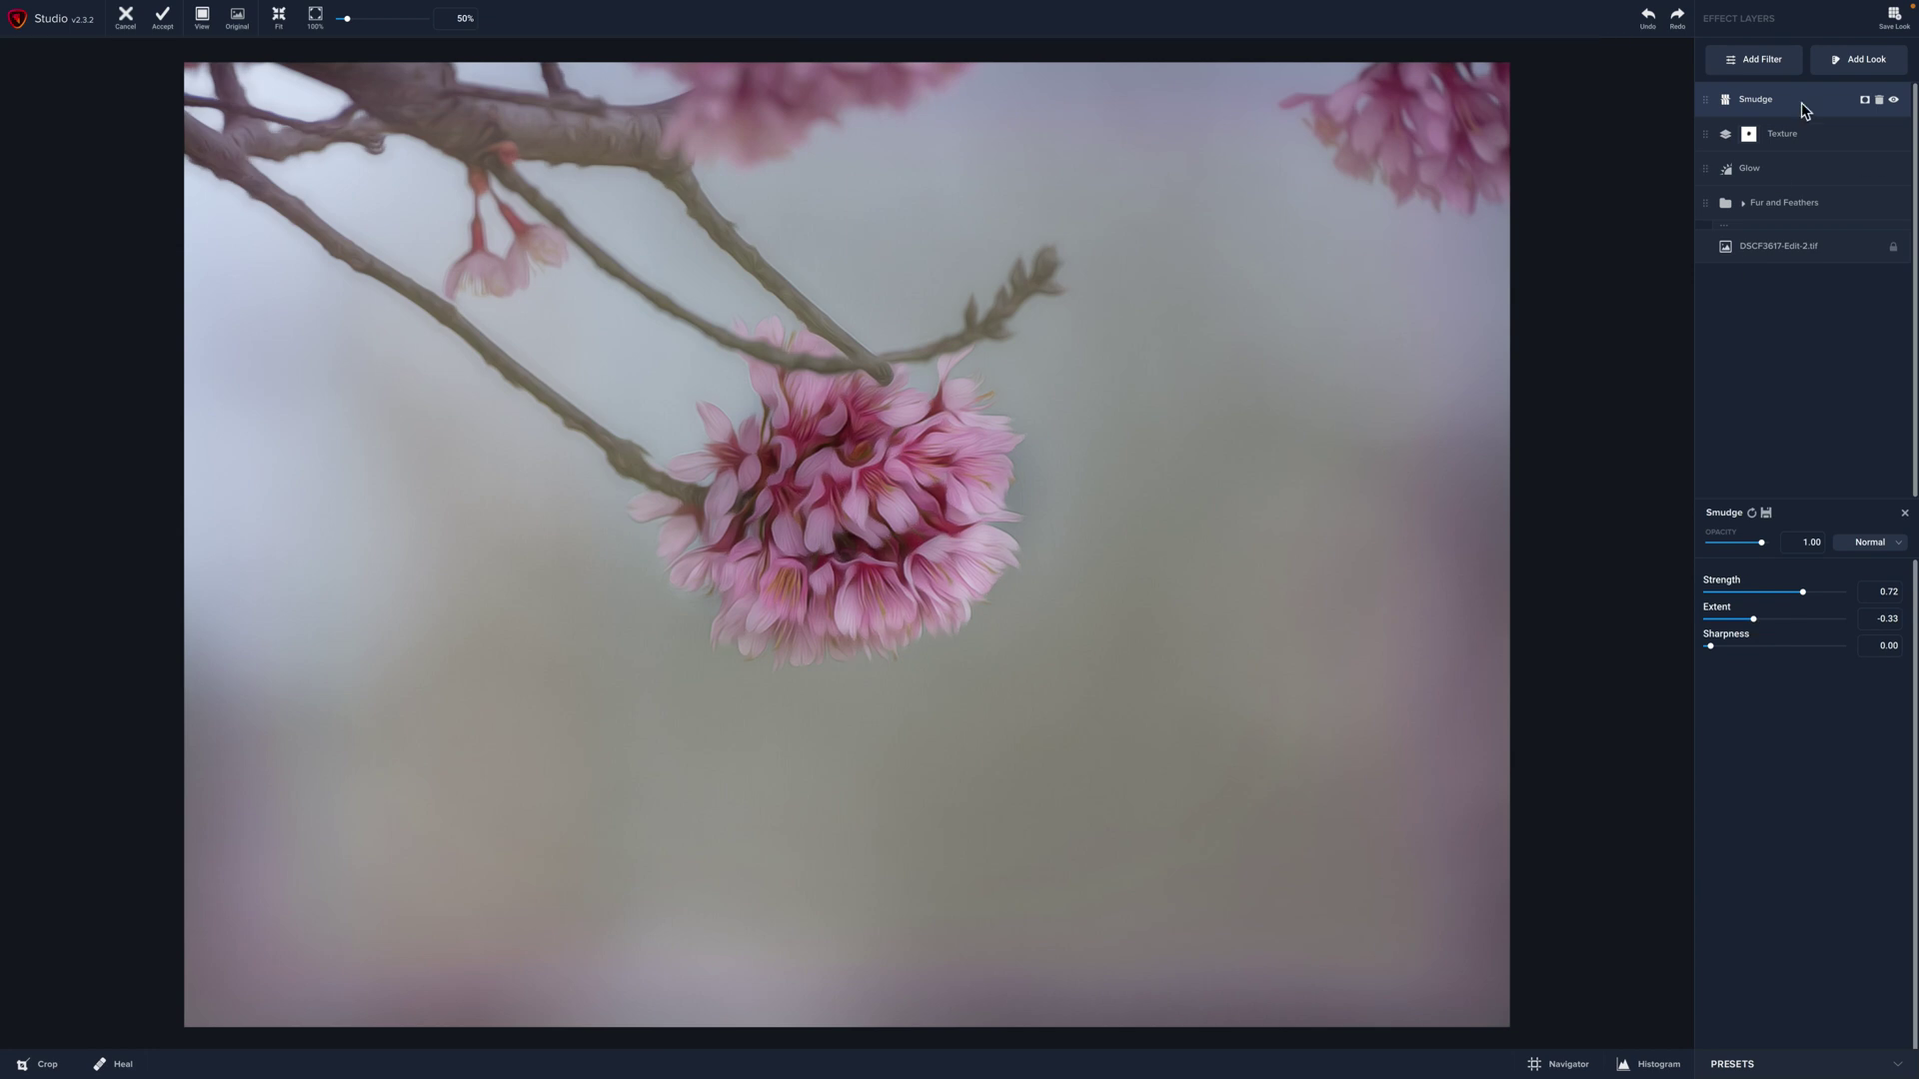
Mask the Smudge layer off the central blossom cluster with brush transparency 0.54.
left_click(1864, 100)
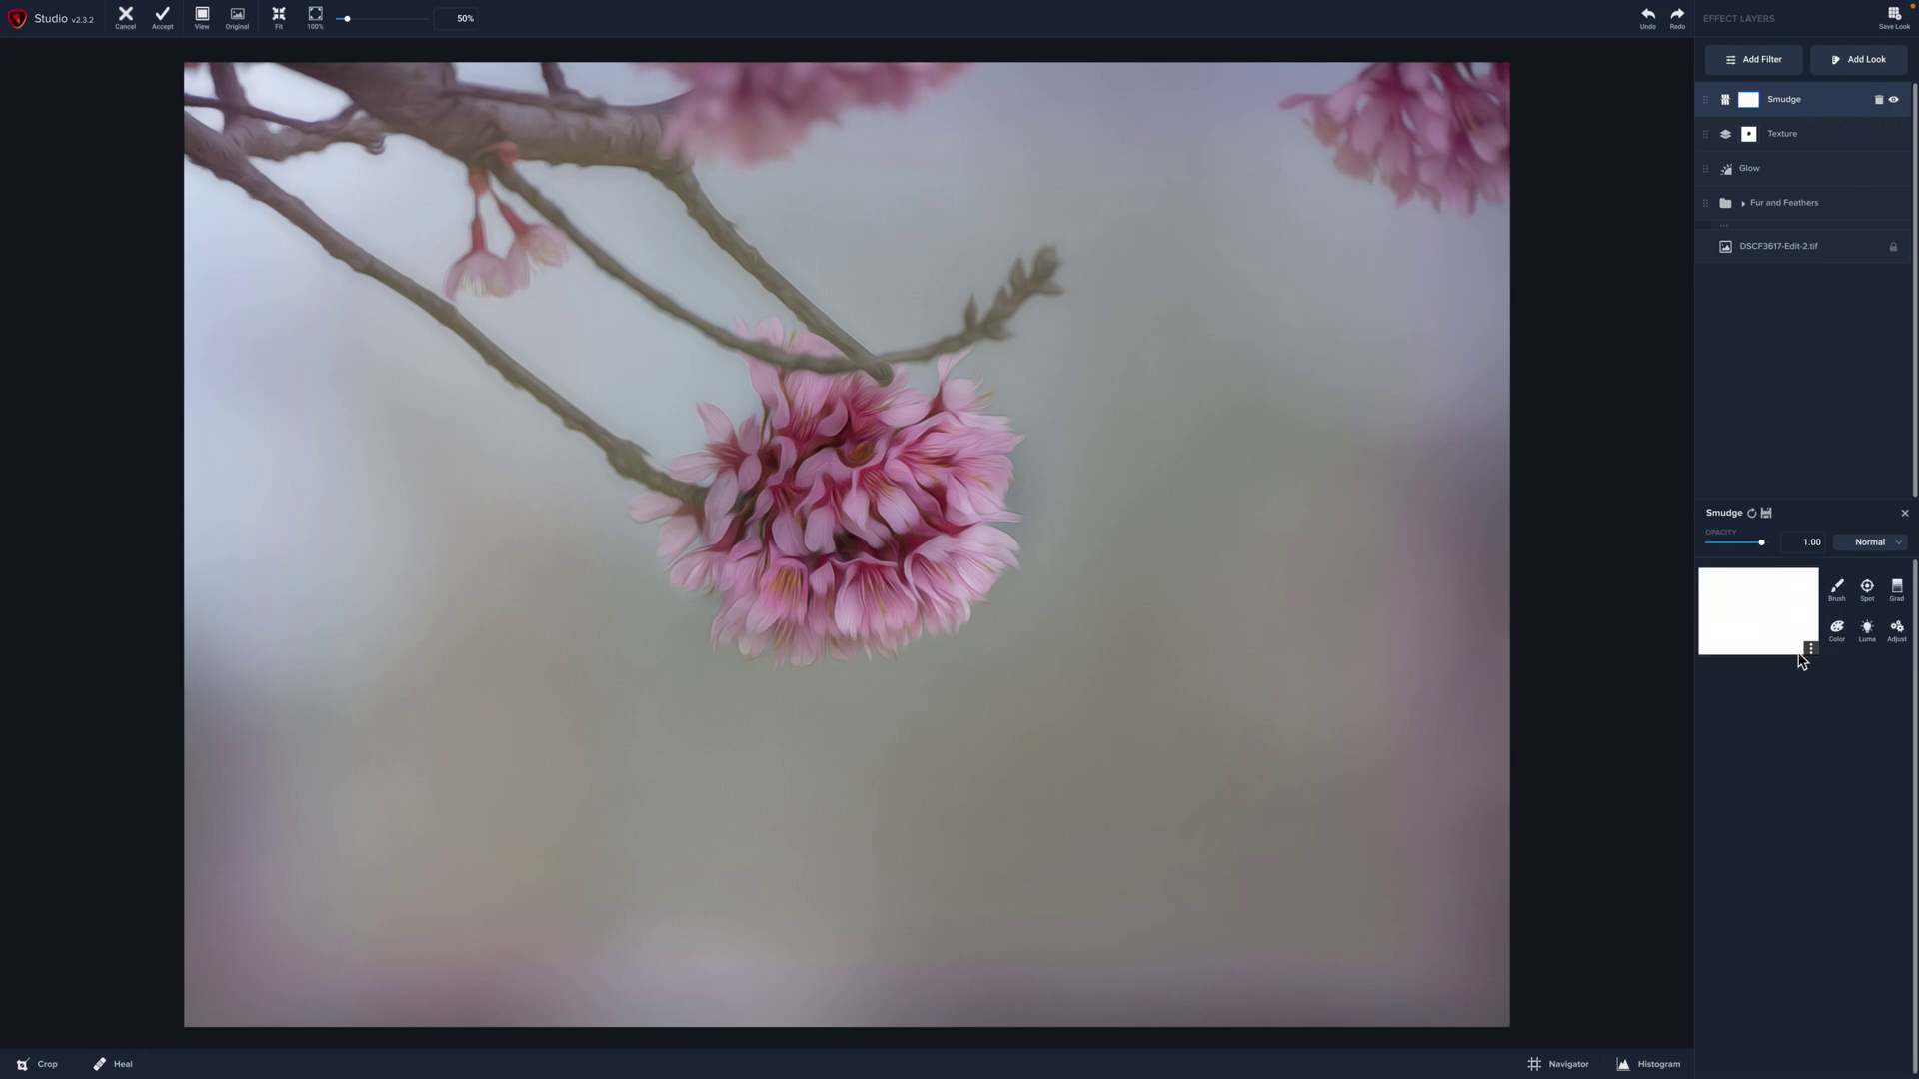
left_click(1836, 594)
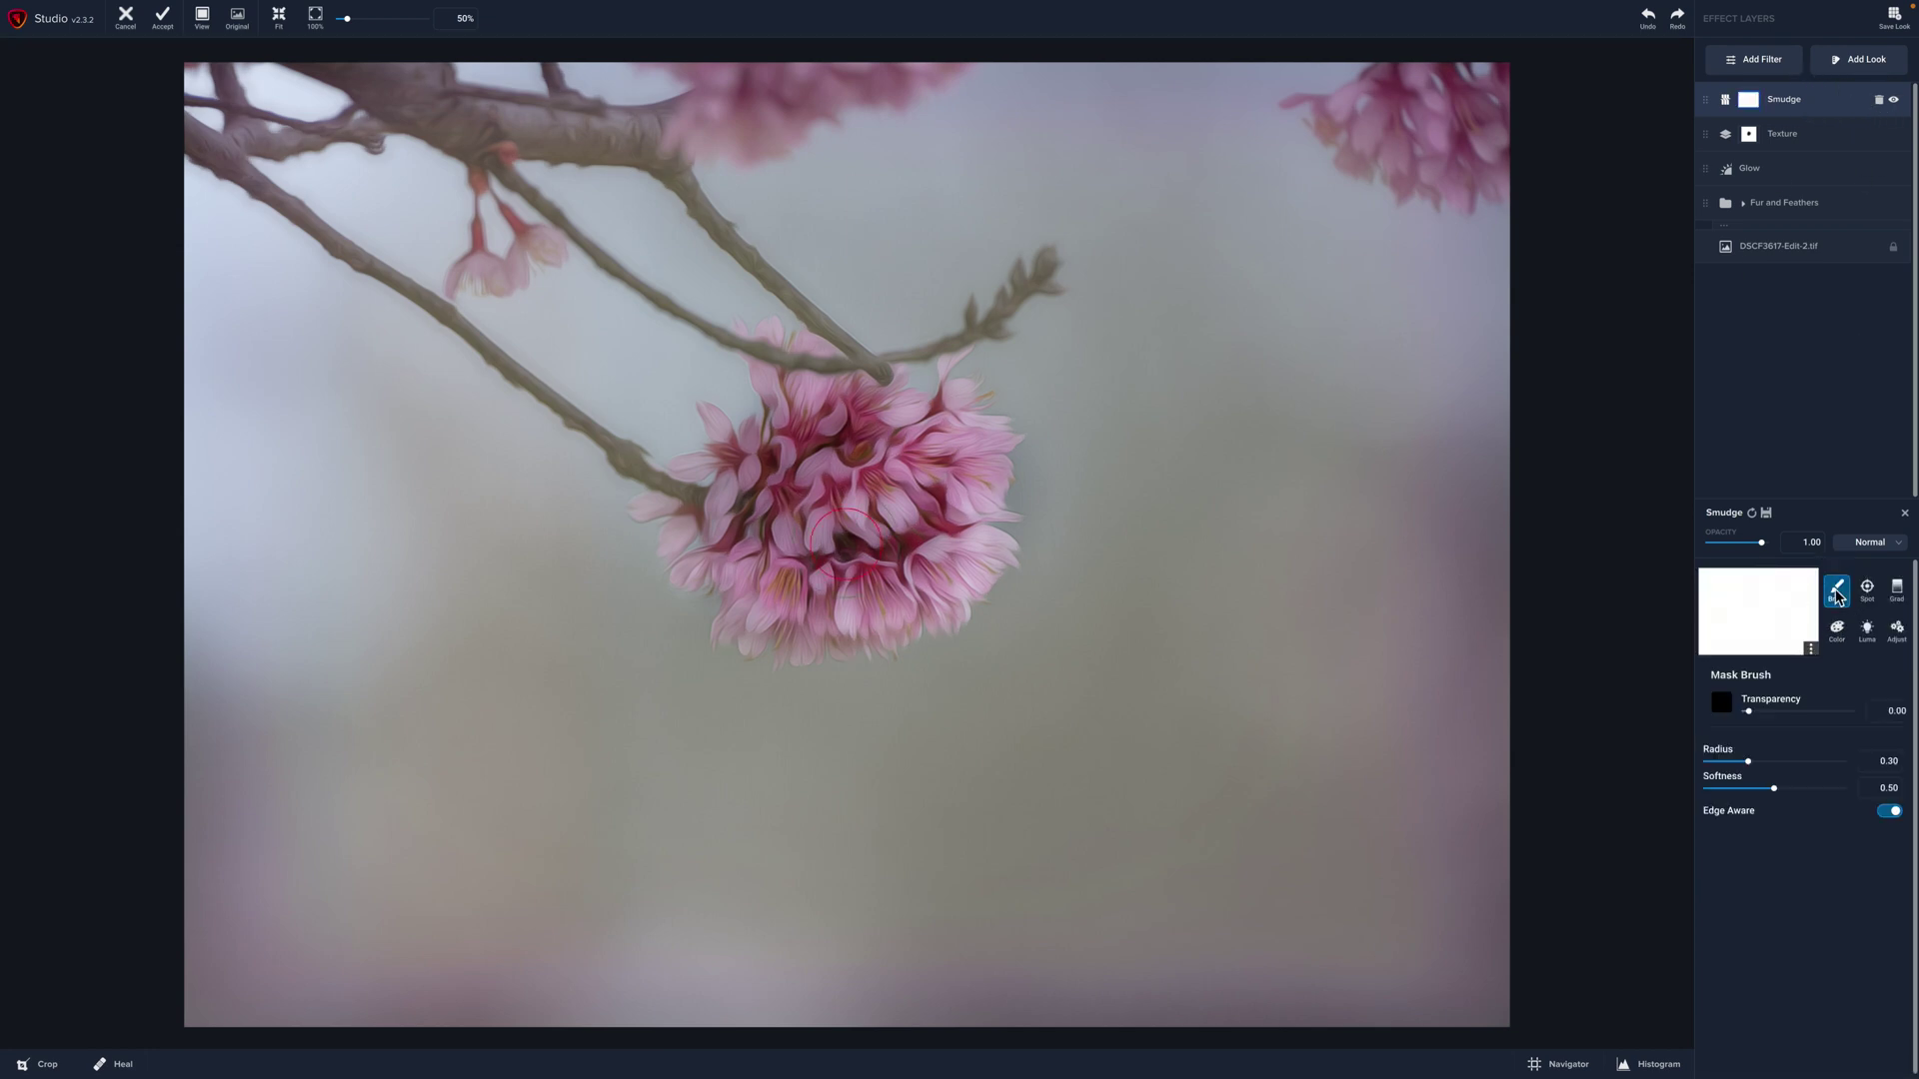
left_click(1803, 712)
mouse_move(761, 506)
left_mouse_down()
mouse_move(844, 427)
mouse_move(917, 458)
mouse_move(952, 506)
mouse_move(916, 574)
mouse_move(860, 599)
mouse_move(802, 575)
mouse_move(787, 508)
mouse_move(885, 513)
mouse_move(797, 550)
mouse_move(783, 530)
mouse_move(794, 594)
mouse_move(840, 619)
mouse_move(904, 591)
mouse_move(933, 528)
mouse_move(880, 453)
mouse_move(820, 419)
mouse_move(772, 460)
mouse_move(770, 523)
mouse_move(884, 519)
left_mouse_up()
At transparency 0.28, mask more smudge off the central, top and top-right blossoms.
left_click(1778, 712)
mouse_move(794, 509)
left_mouse_down()
mouse_move(724, 504)
mouse_move(819, 410)
mouse_move(934, 430)
mouse_move(957, 521)
mouse_move(839, 589)
mouse_move(765, 525)
mouse_move(918, 512)
left_mouse_up()
mouse_move(750, 533)
left_mouse_down()
mouse_move(878, 581)
mouse_move(921, 524)
mouse_move(866, 464)
mouse_move(797, 476)
left_mouse_up()
left_click_drag(685, 119, 856, 90)
mouse_move(1407, 8)
left_click_drag(1379, 110, 1504, 150)
left_click(1903, 513)
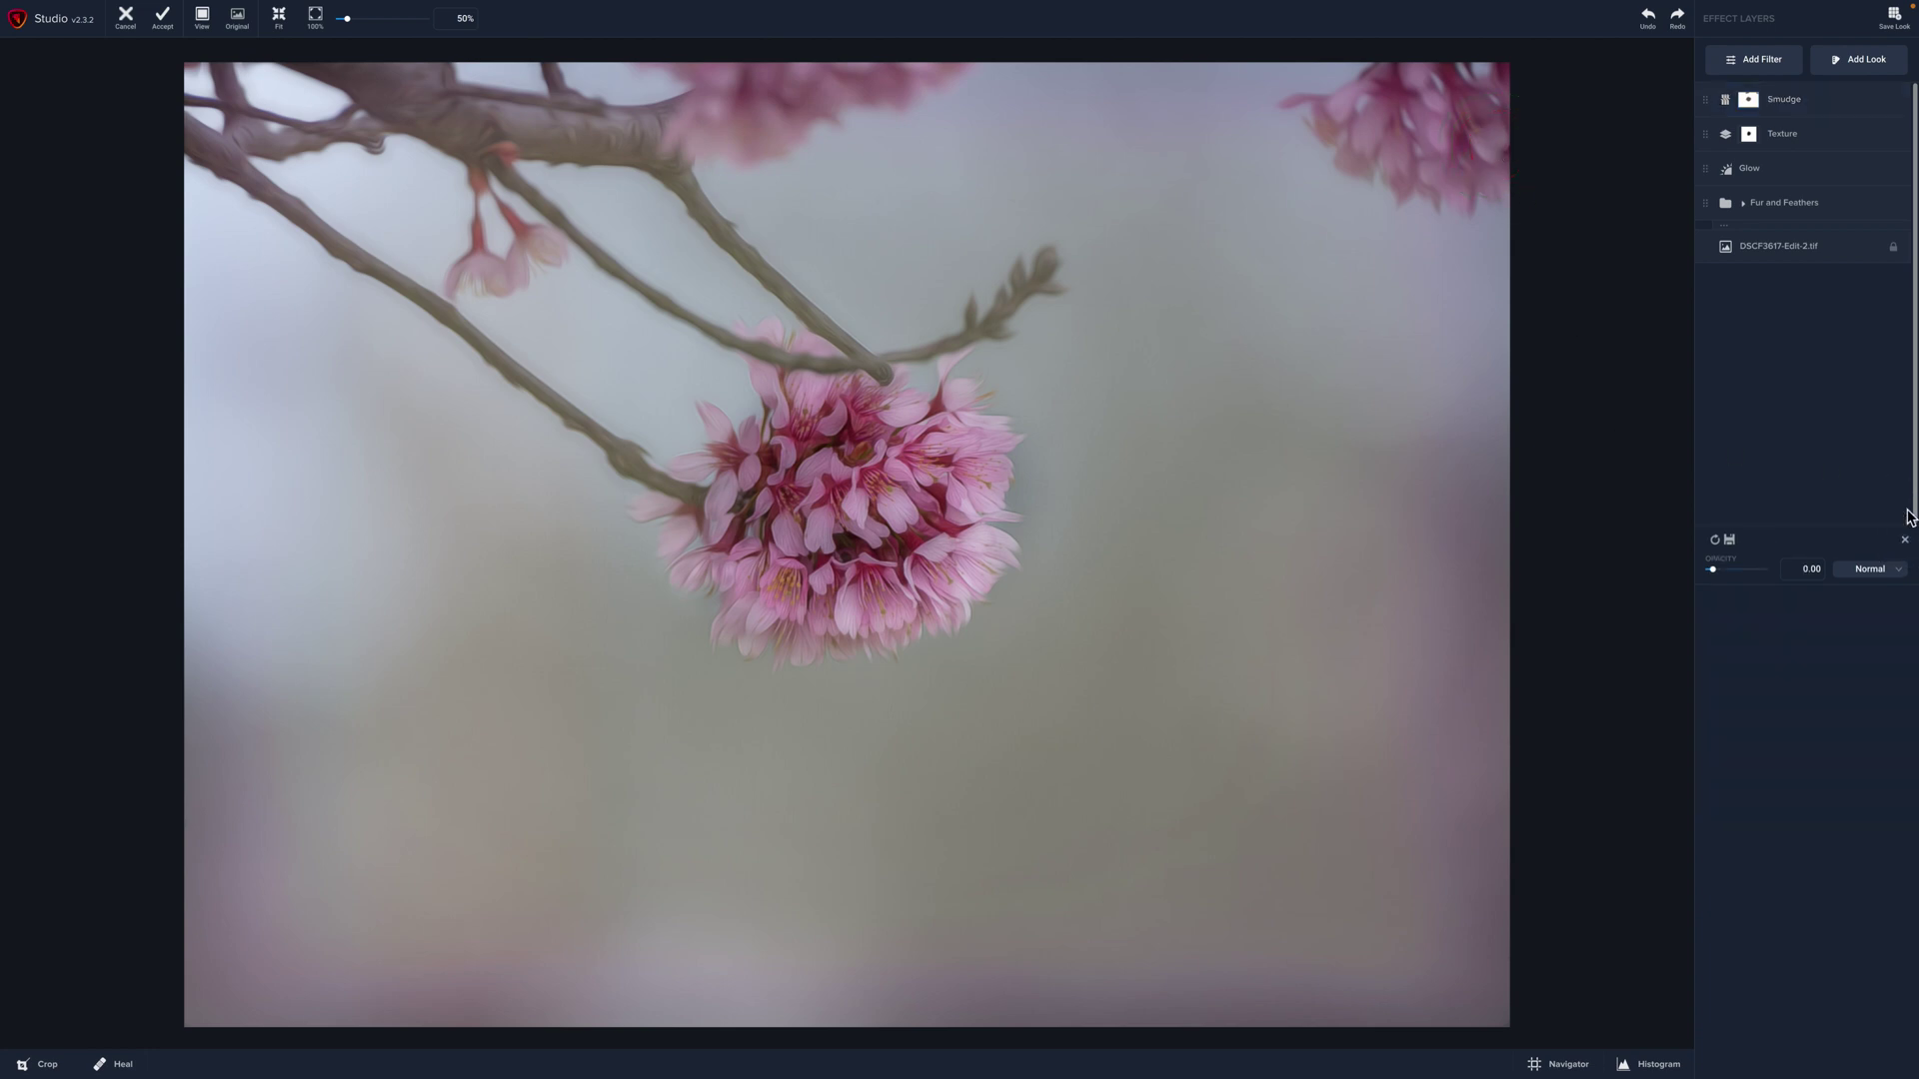
left_click(1115, 249)
left_click(1115, 249)
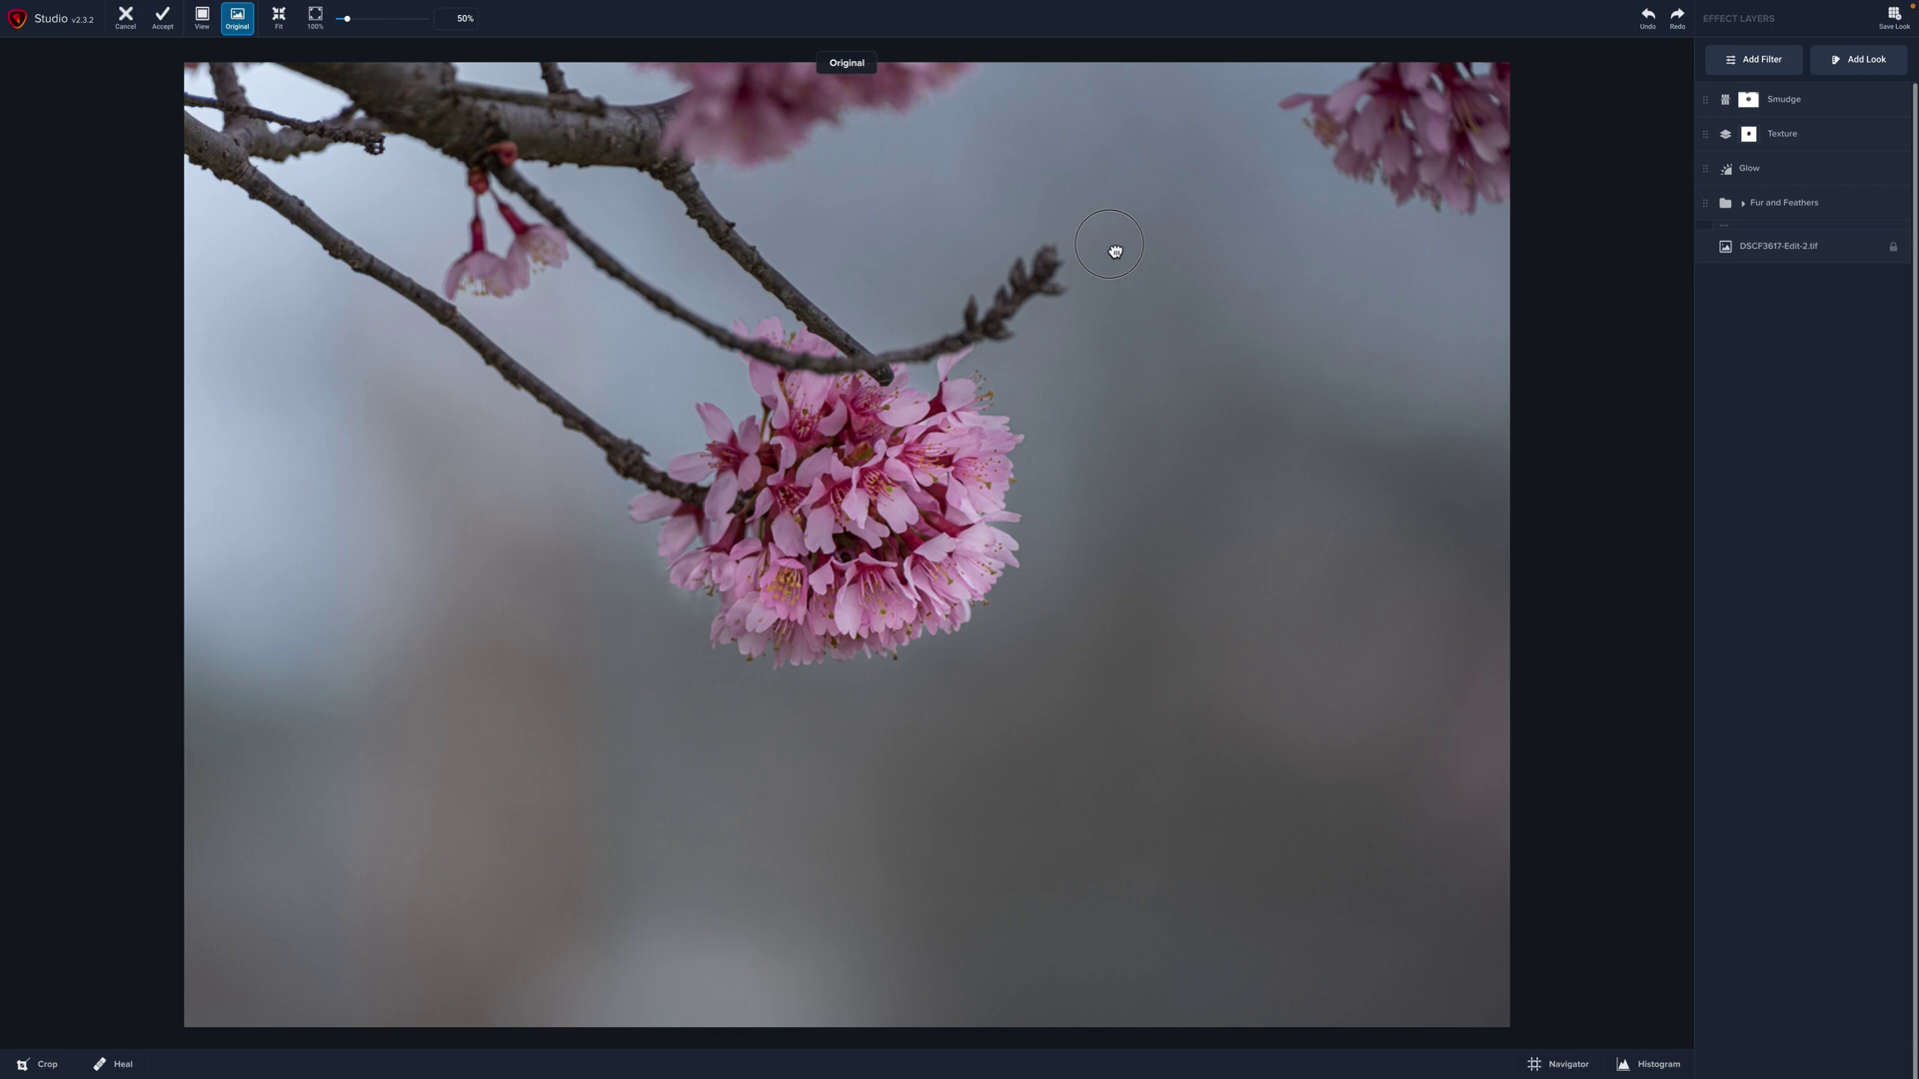
left_click(1115, 248)
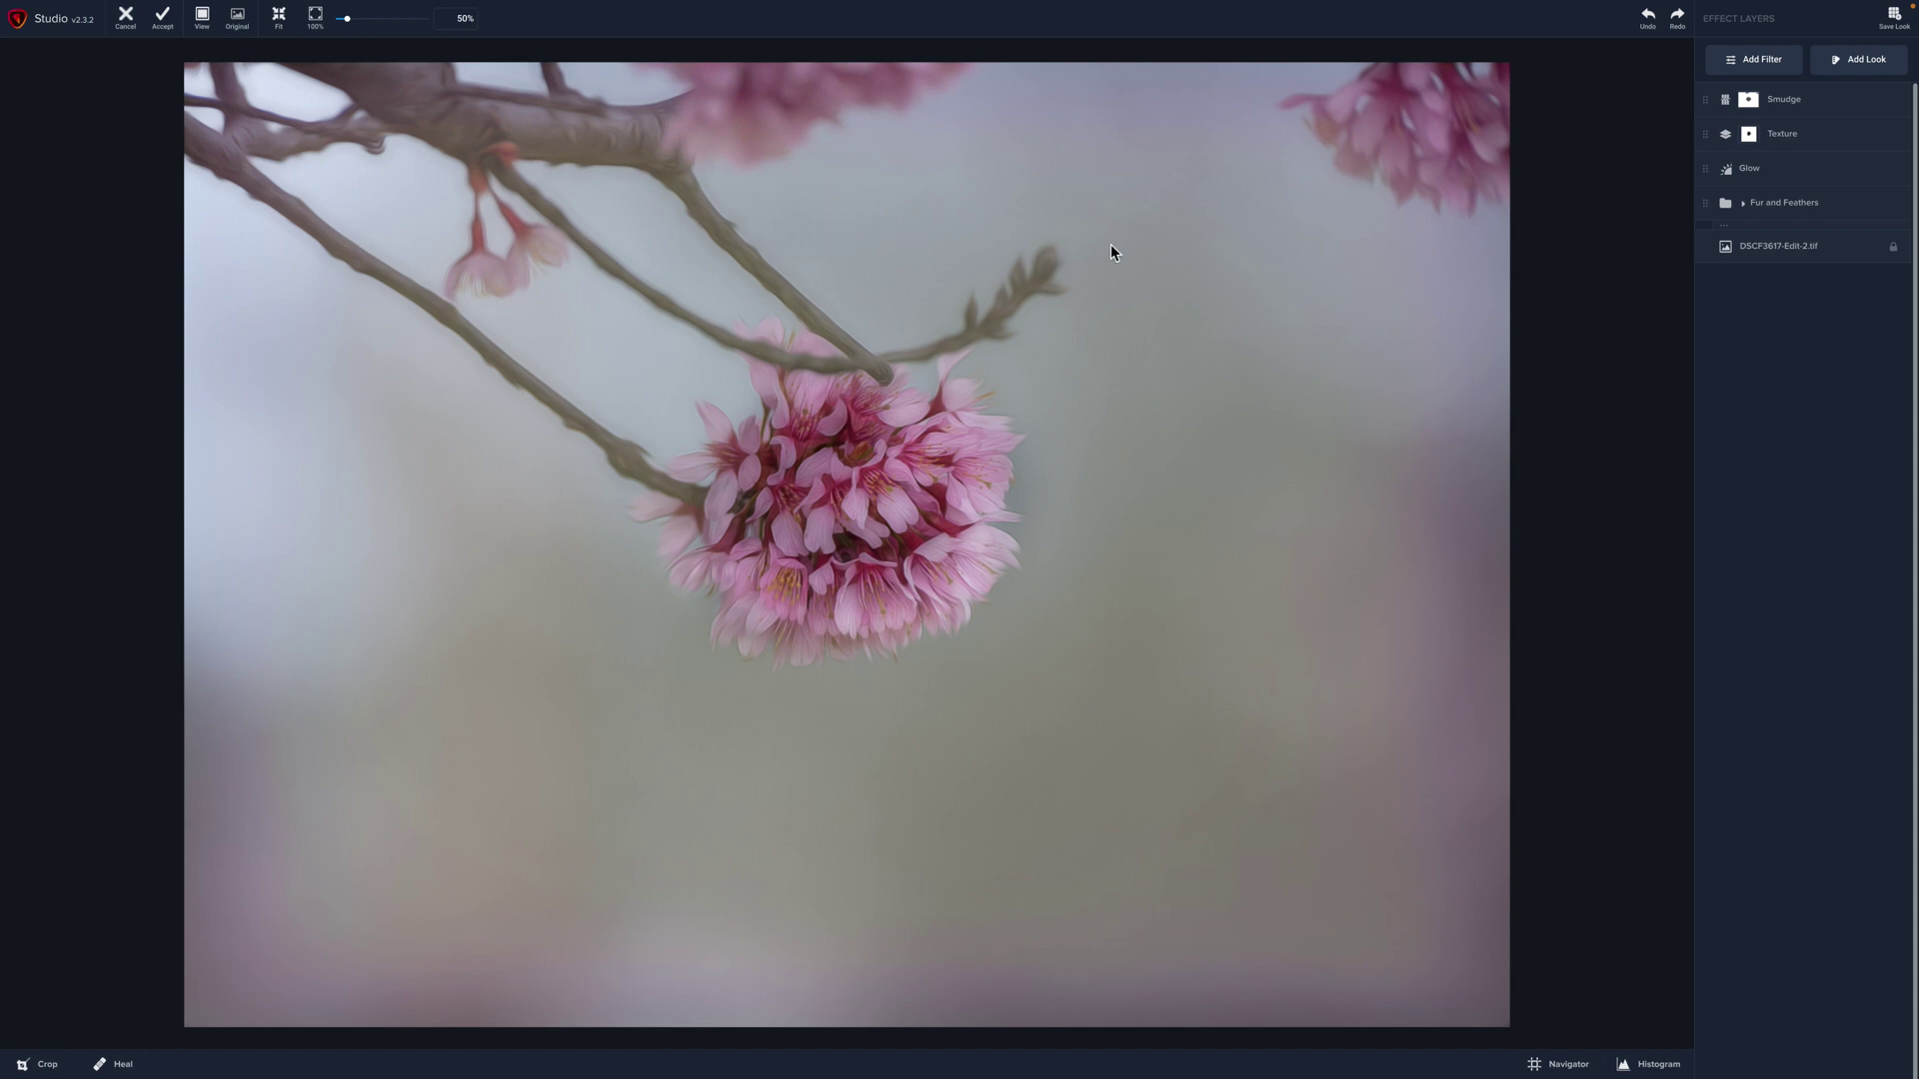
Add a Vignette layer with Strength 0.59, Transition 0.87 and Roundness 0.69.
left_click(1779, 63)
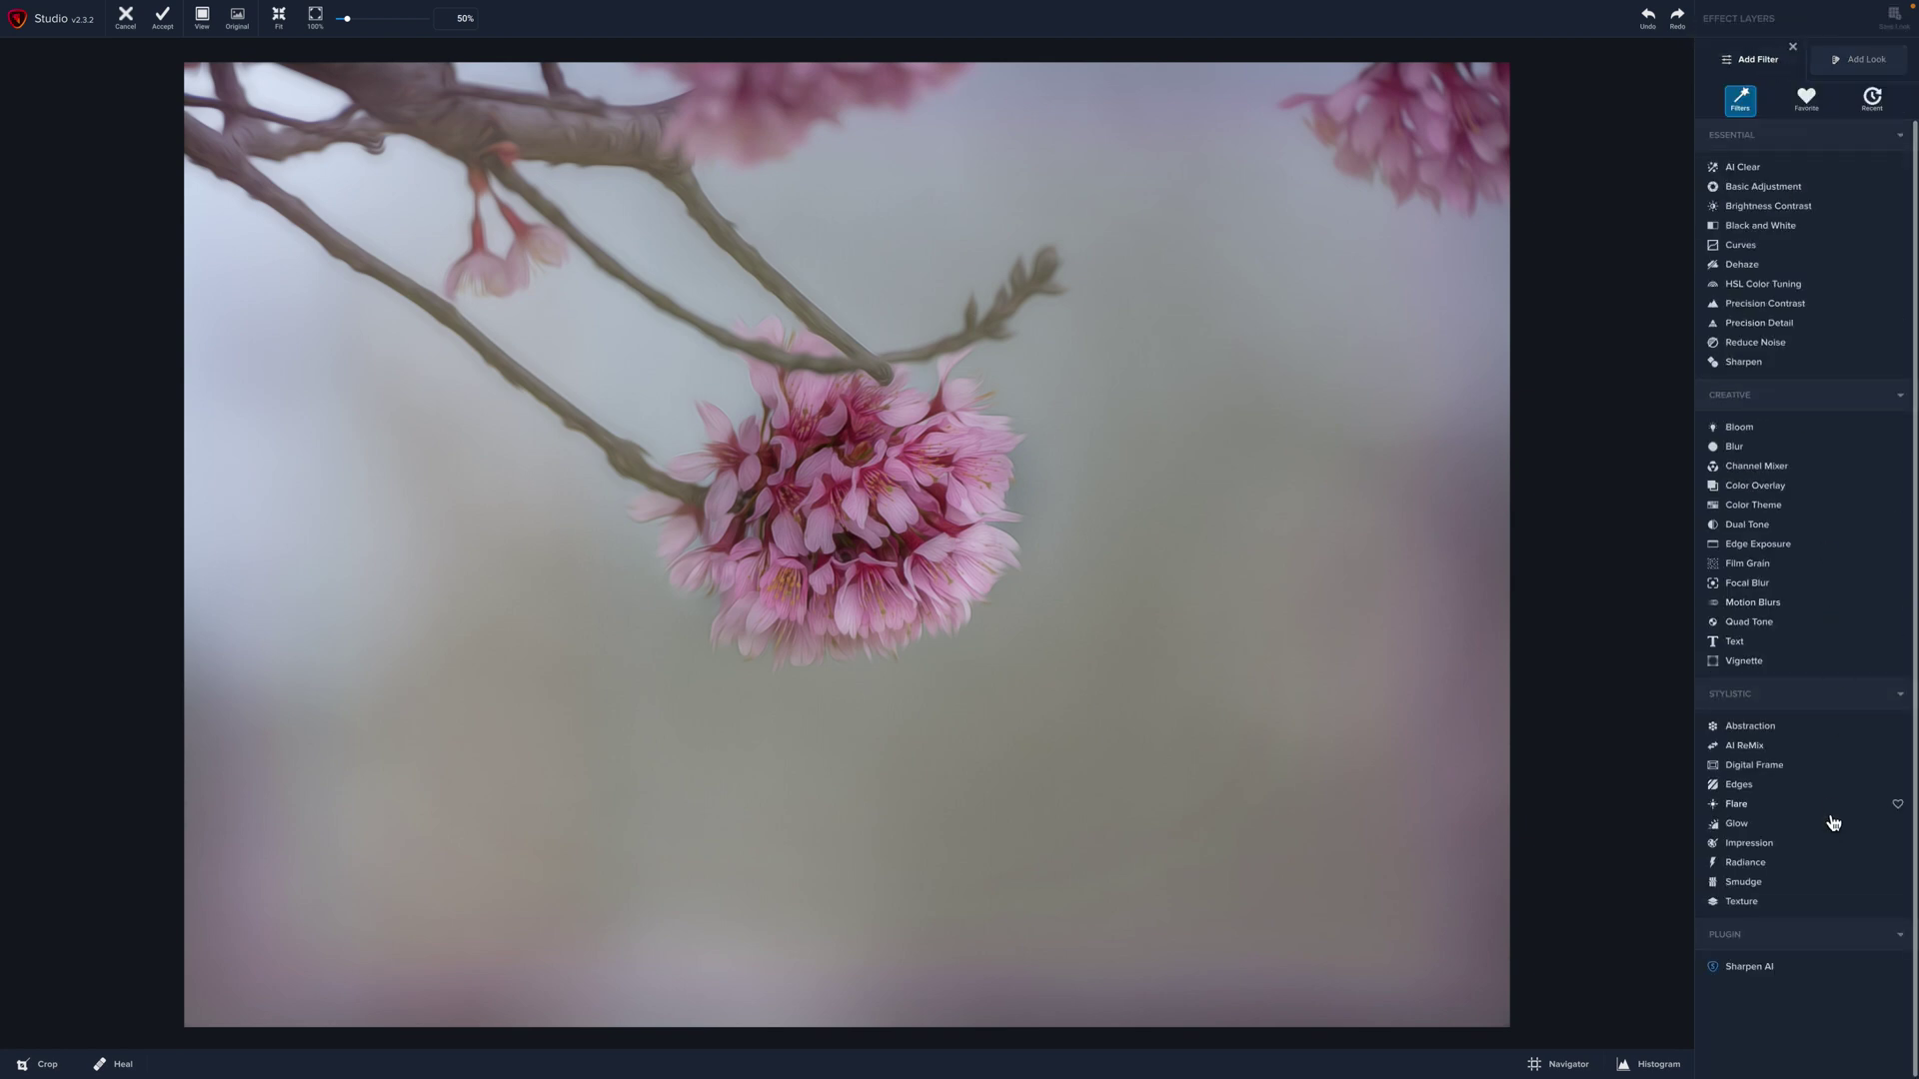
left_click(1750, 664)
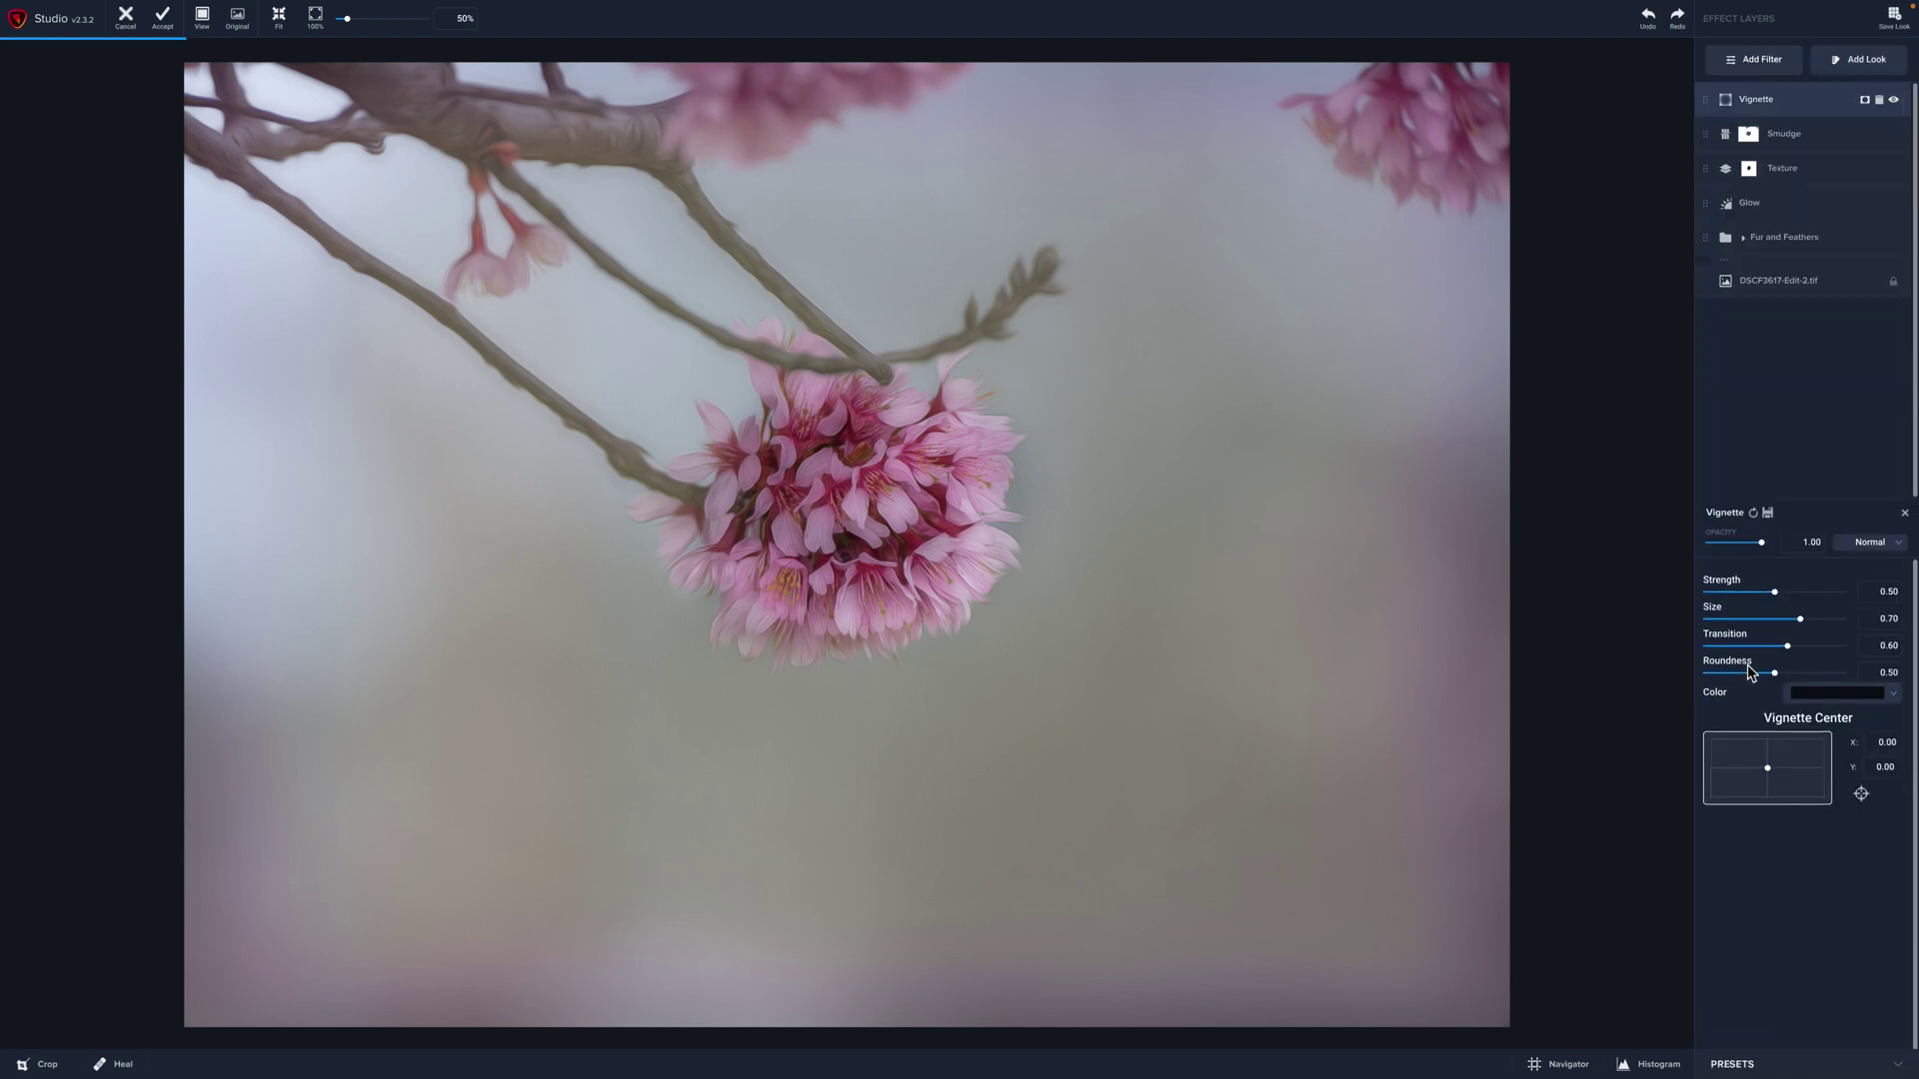
left_click_drag(1775, 594, 1821, 647)
left_click(1799, 674)
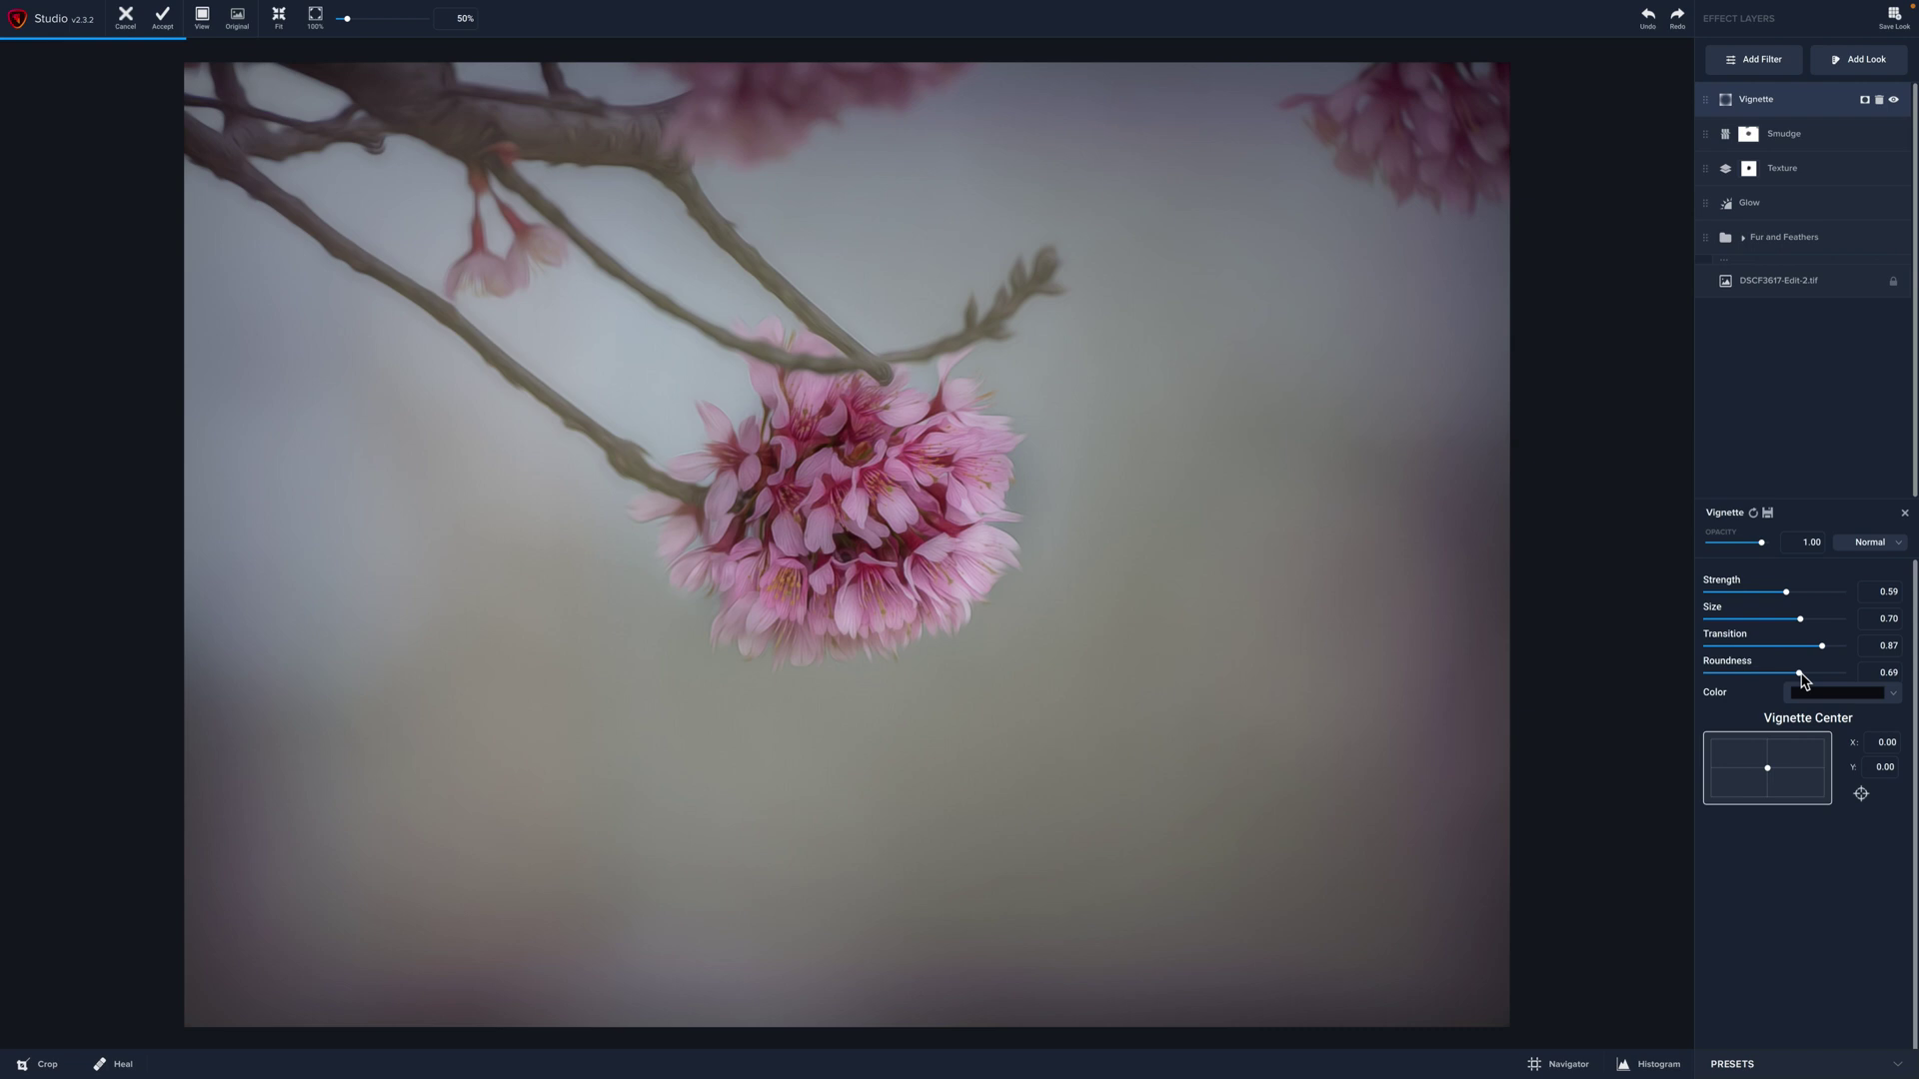
Colour the vignette a light pink sampled from the blossom at about half opacity.
left_click(1894, 695)
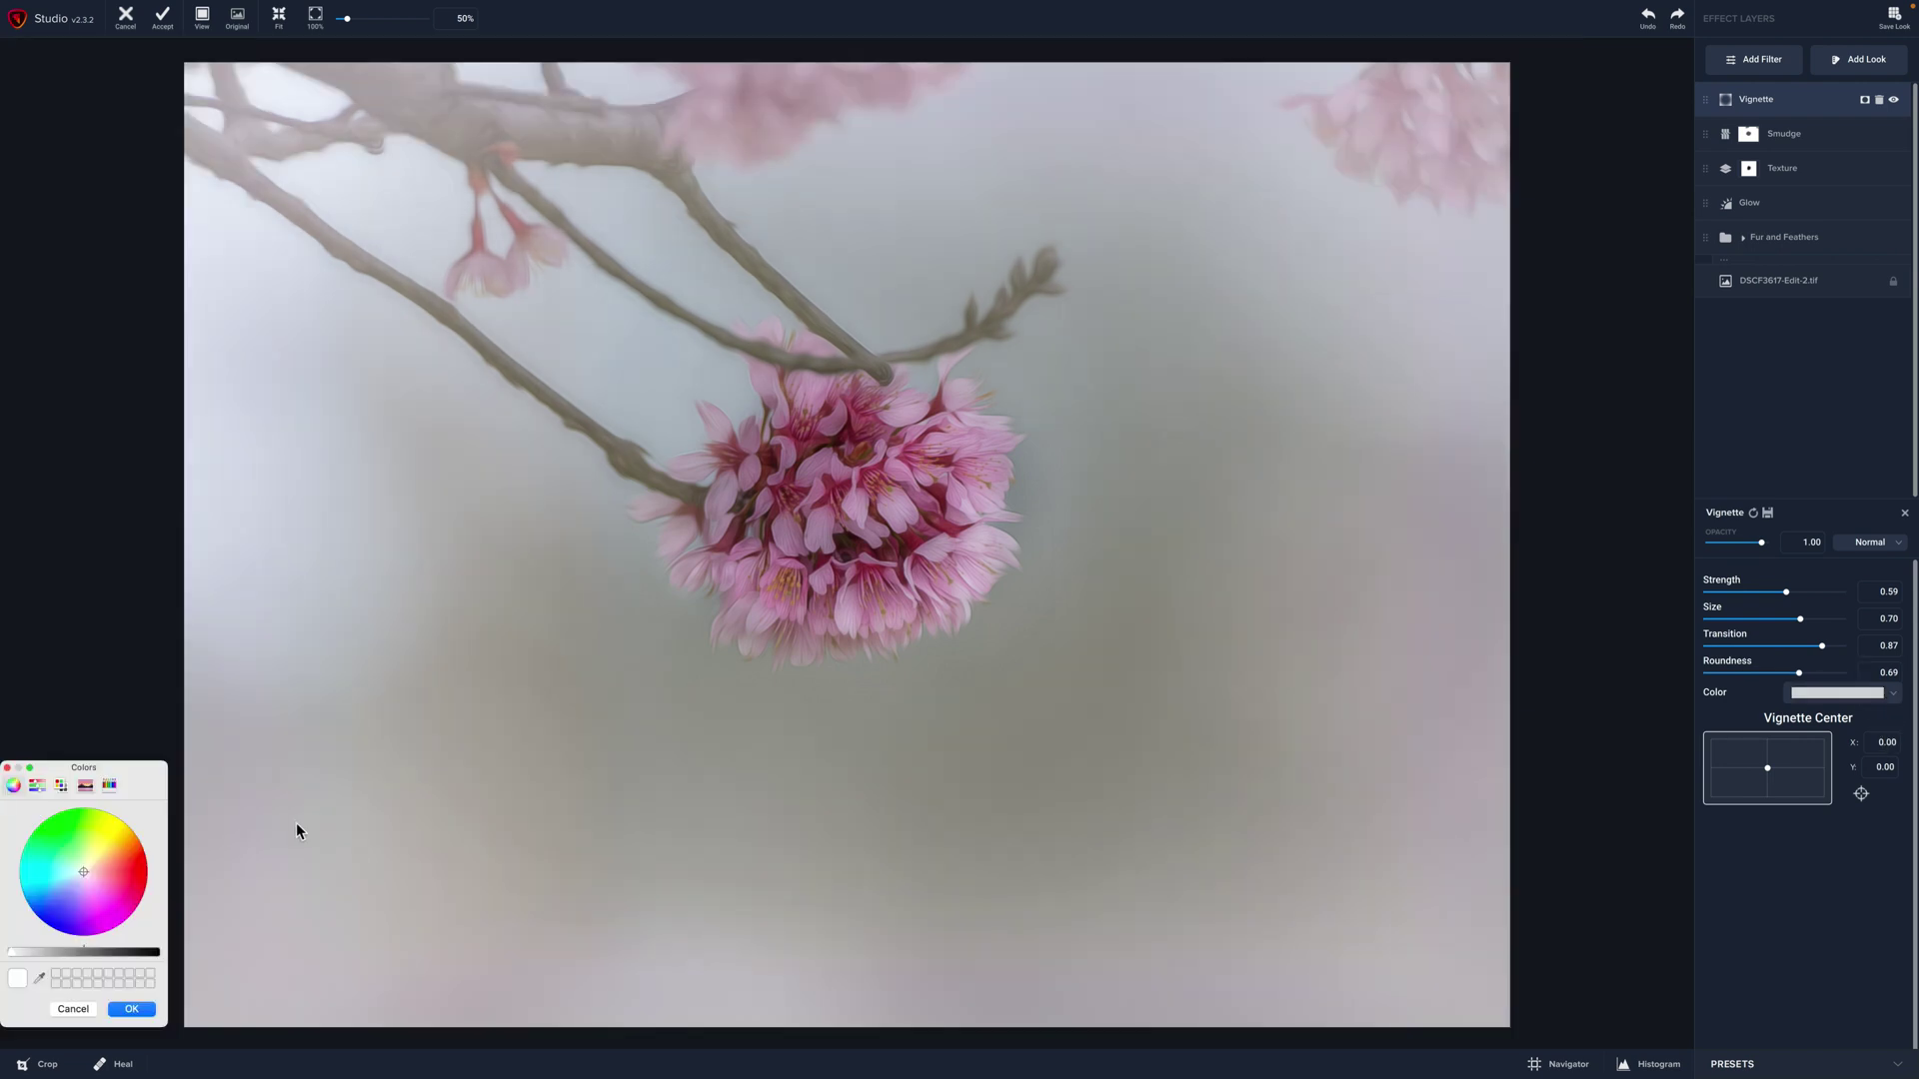
left_click(40, 981)
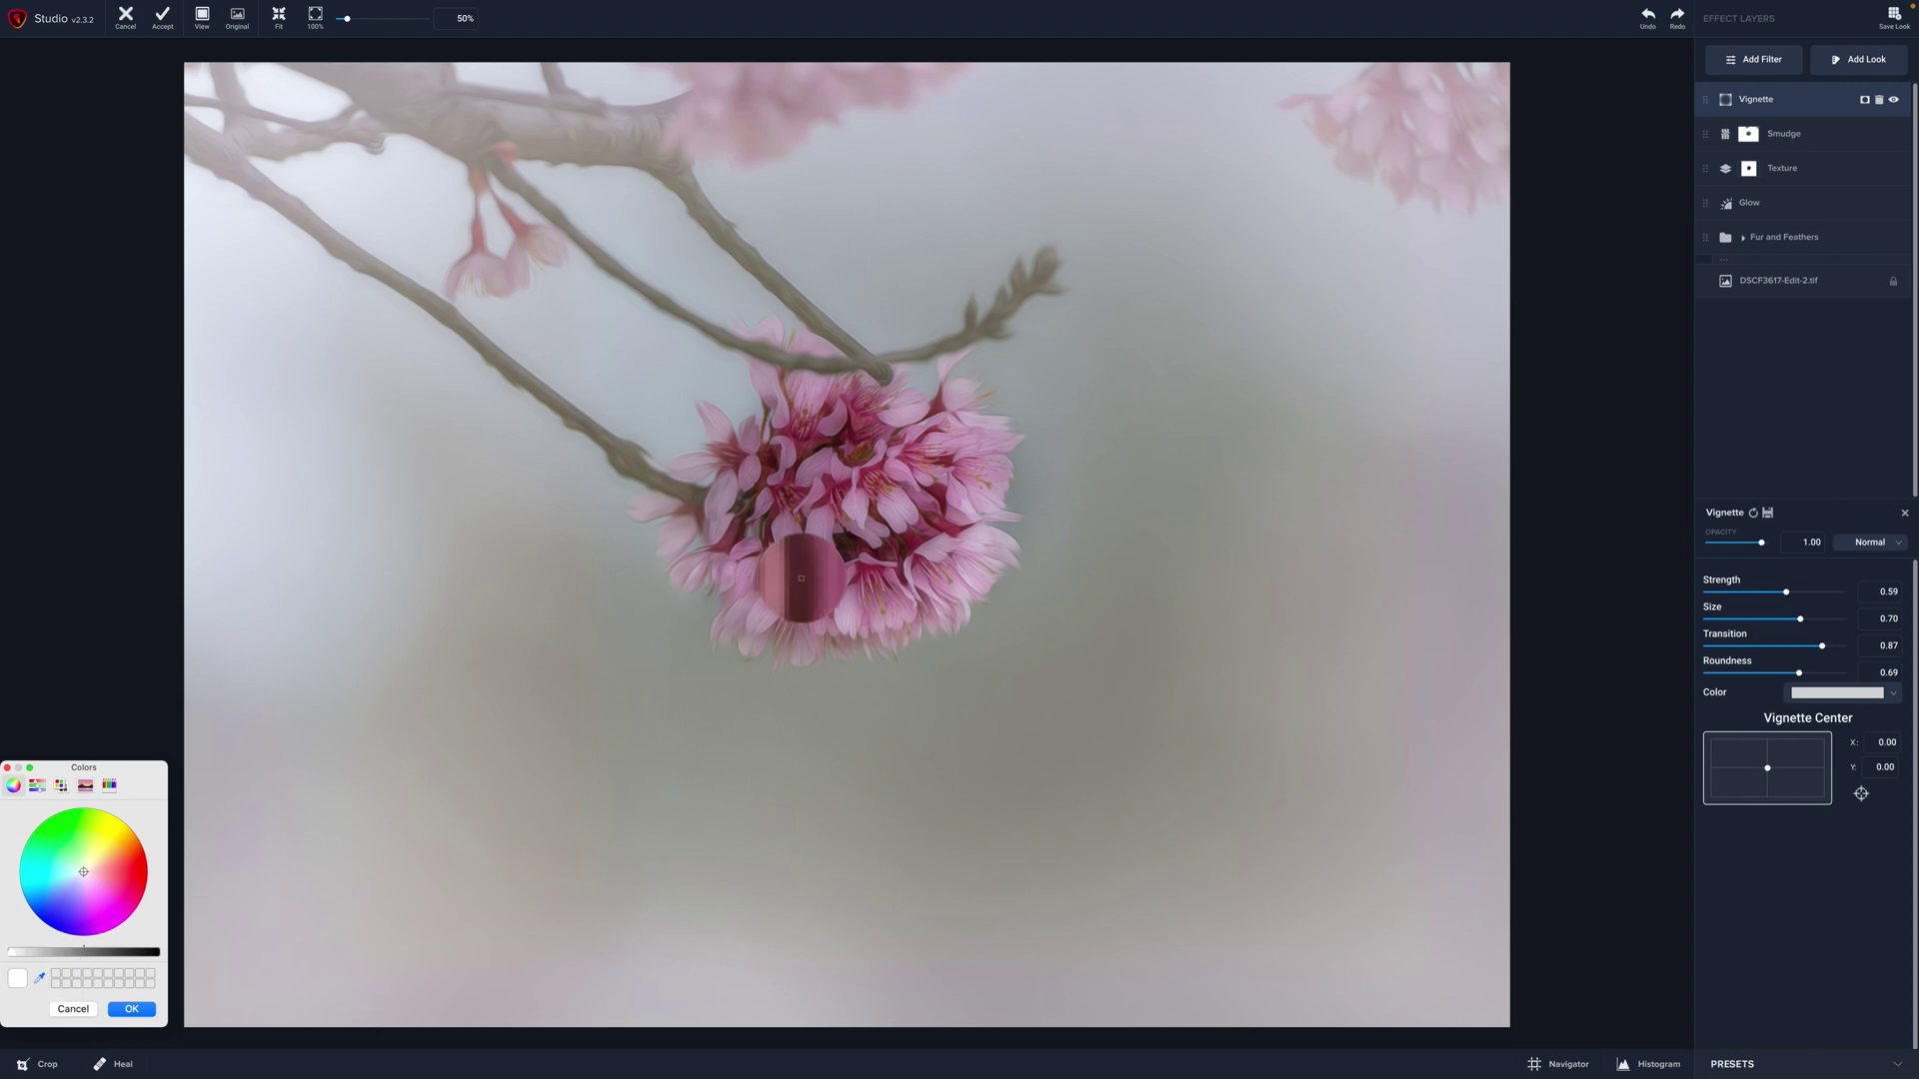
left_click(957, 567)
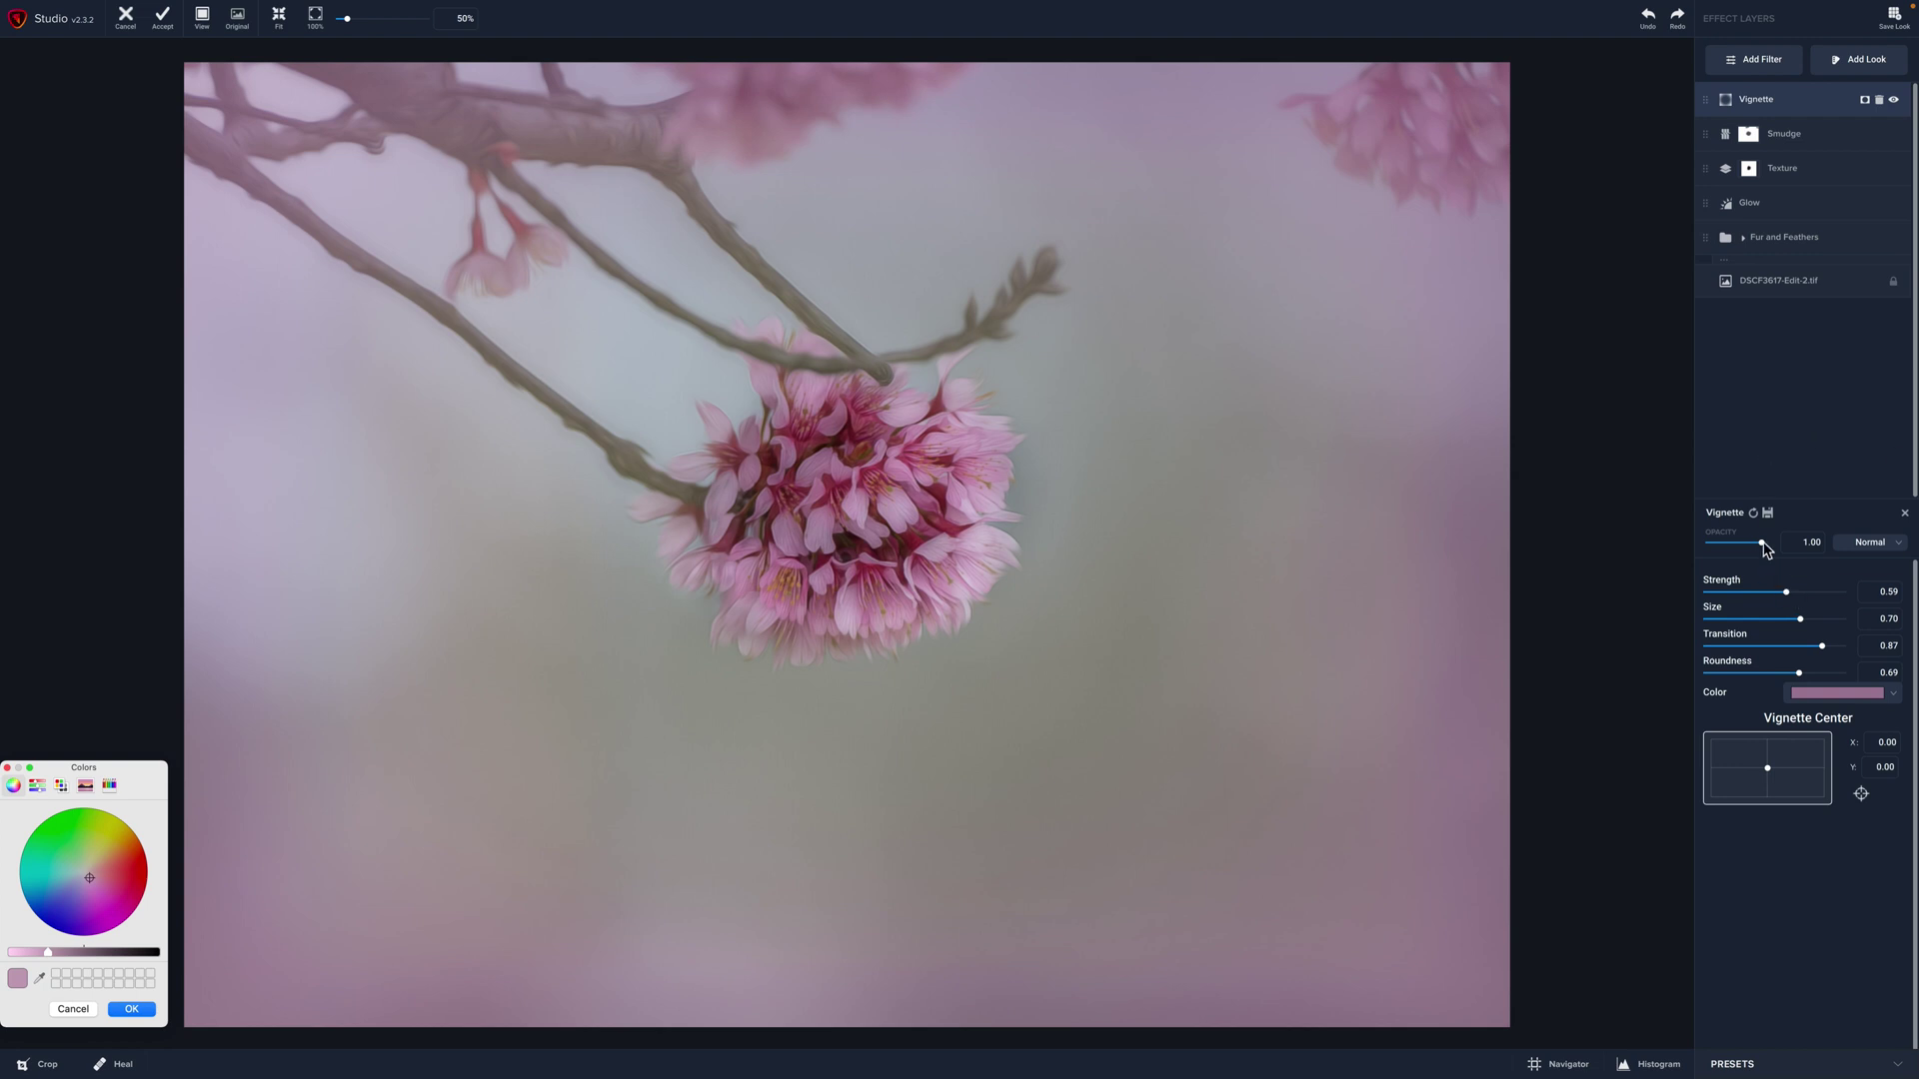
mouse_move(1762, 545)
left_mouse_down()
mouse_move(1724, 548)
mouse_move(1743, 548)
left_mouse_up()
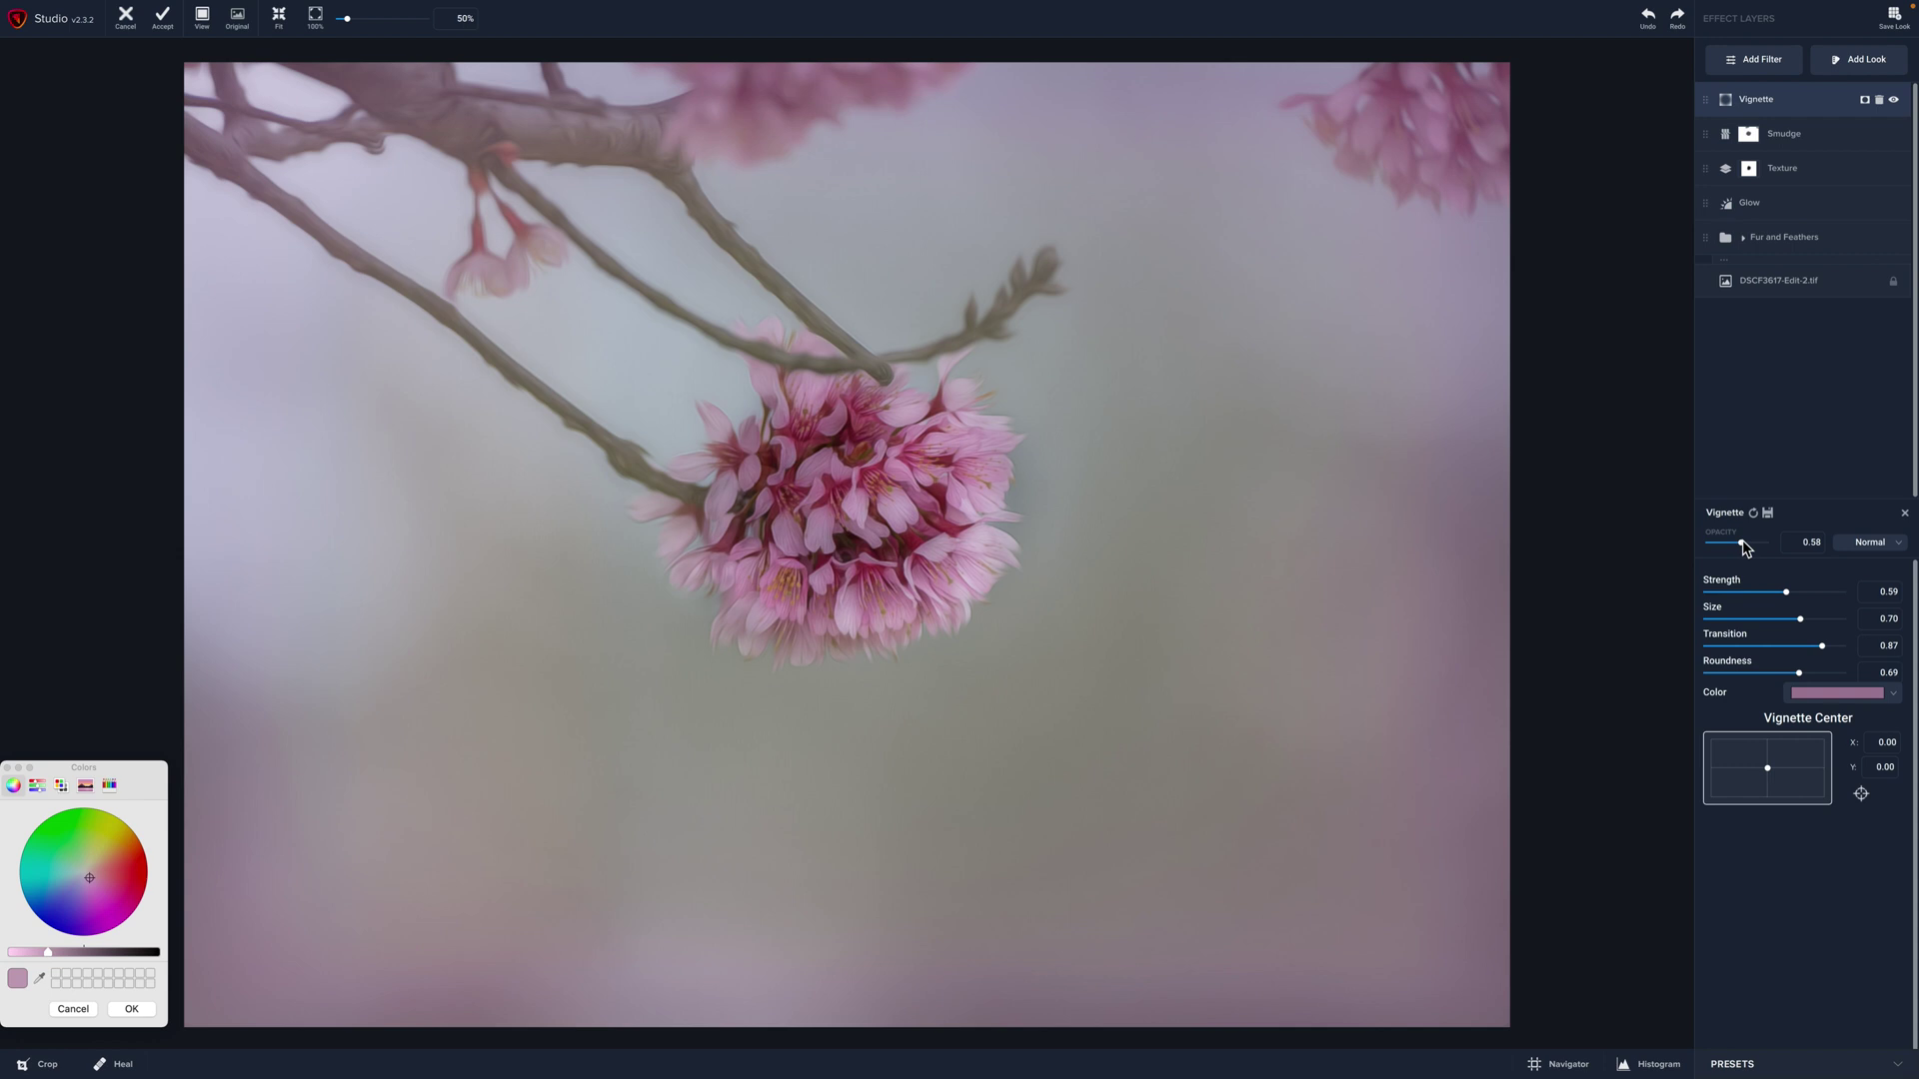
left_click(46, 954)
left_click_drag(46, 960, 18, 957)
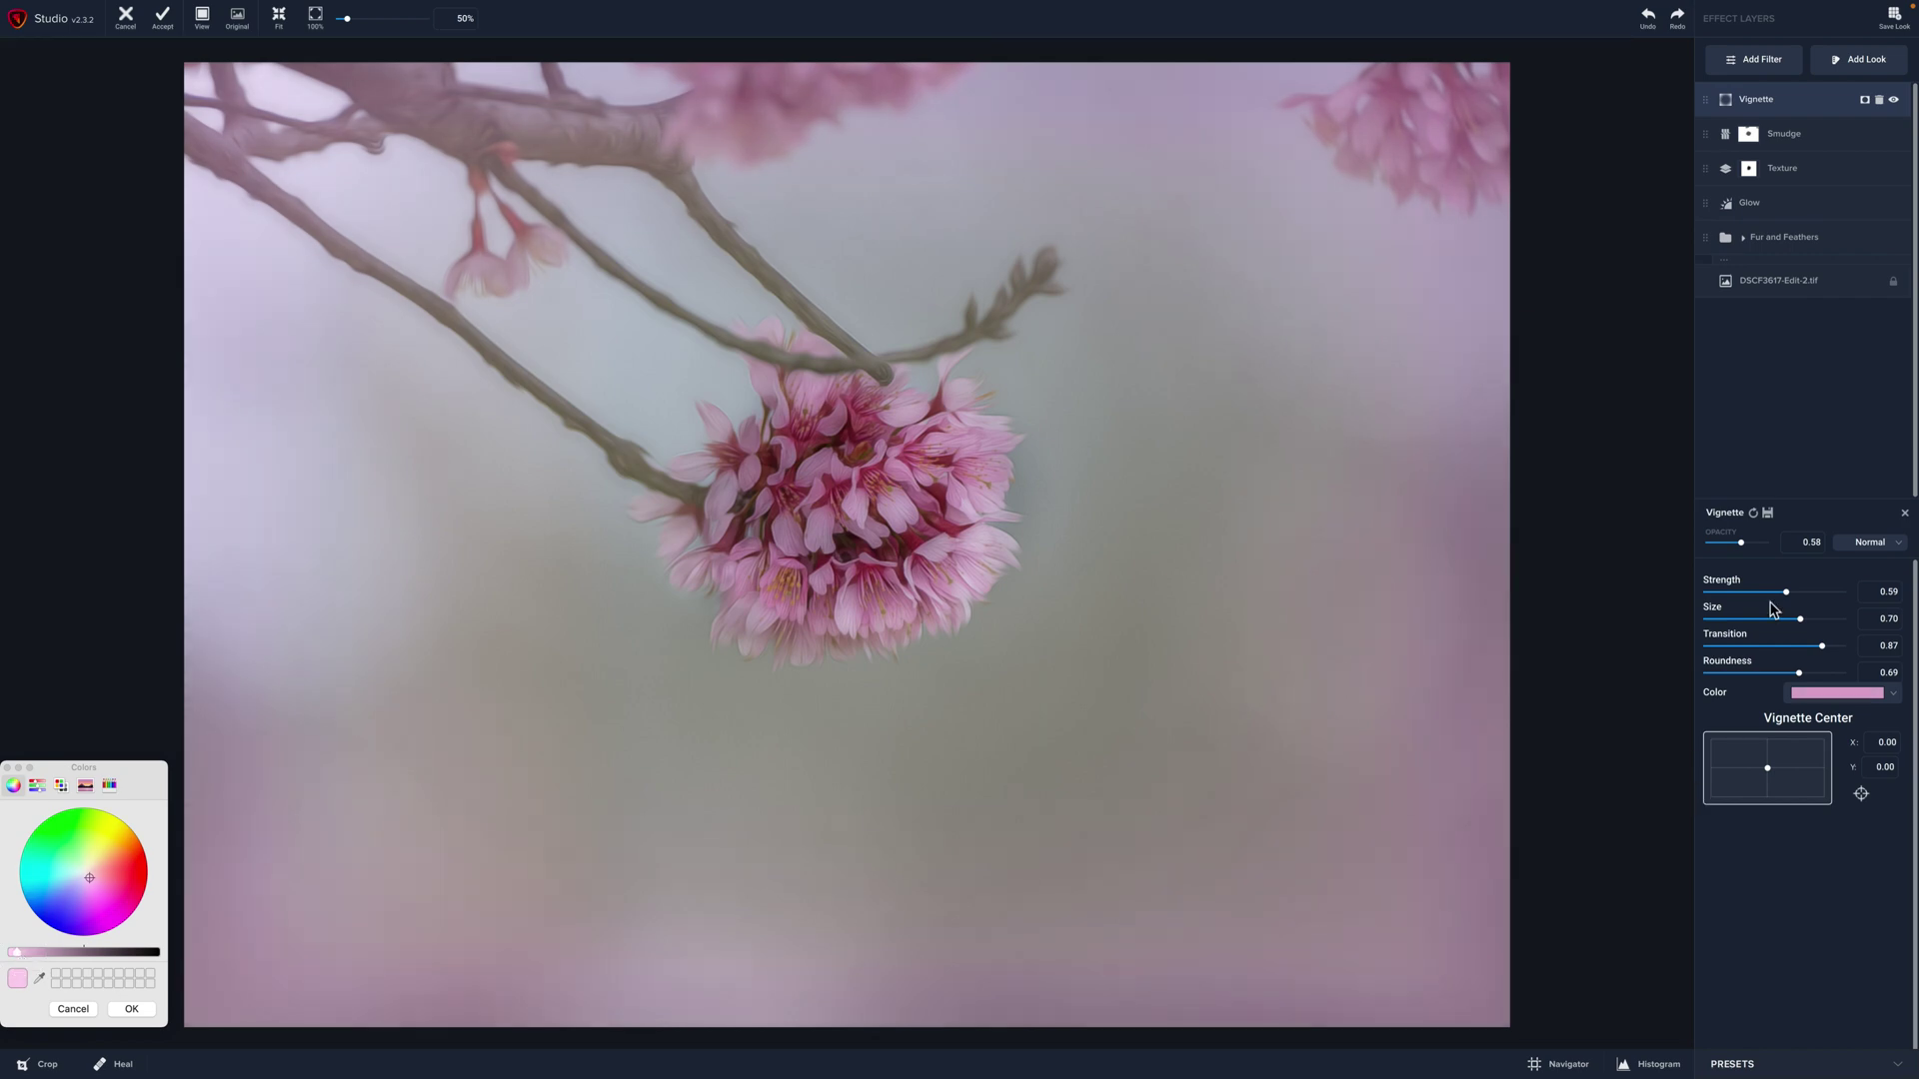
Lower the vignette strength to 0.15, then delete the Vignette layer.
left_click_drag(1786, 594, 1738, 597)
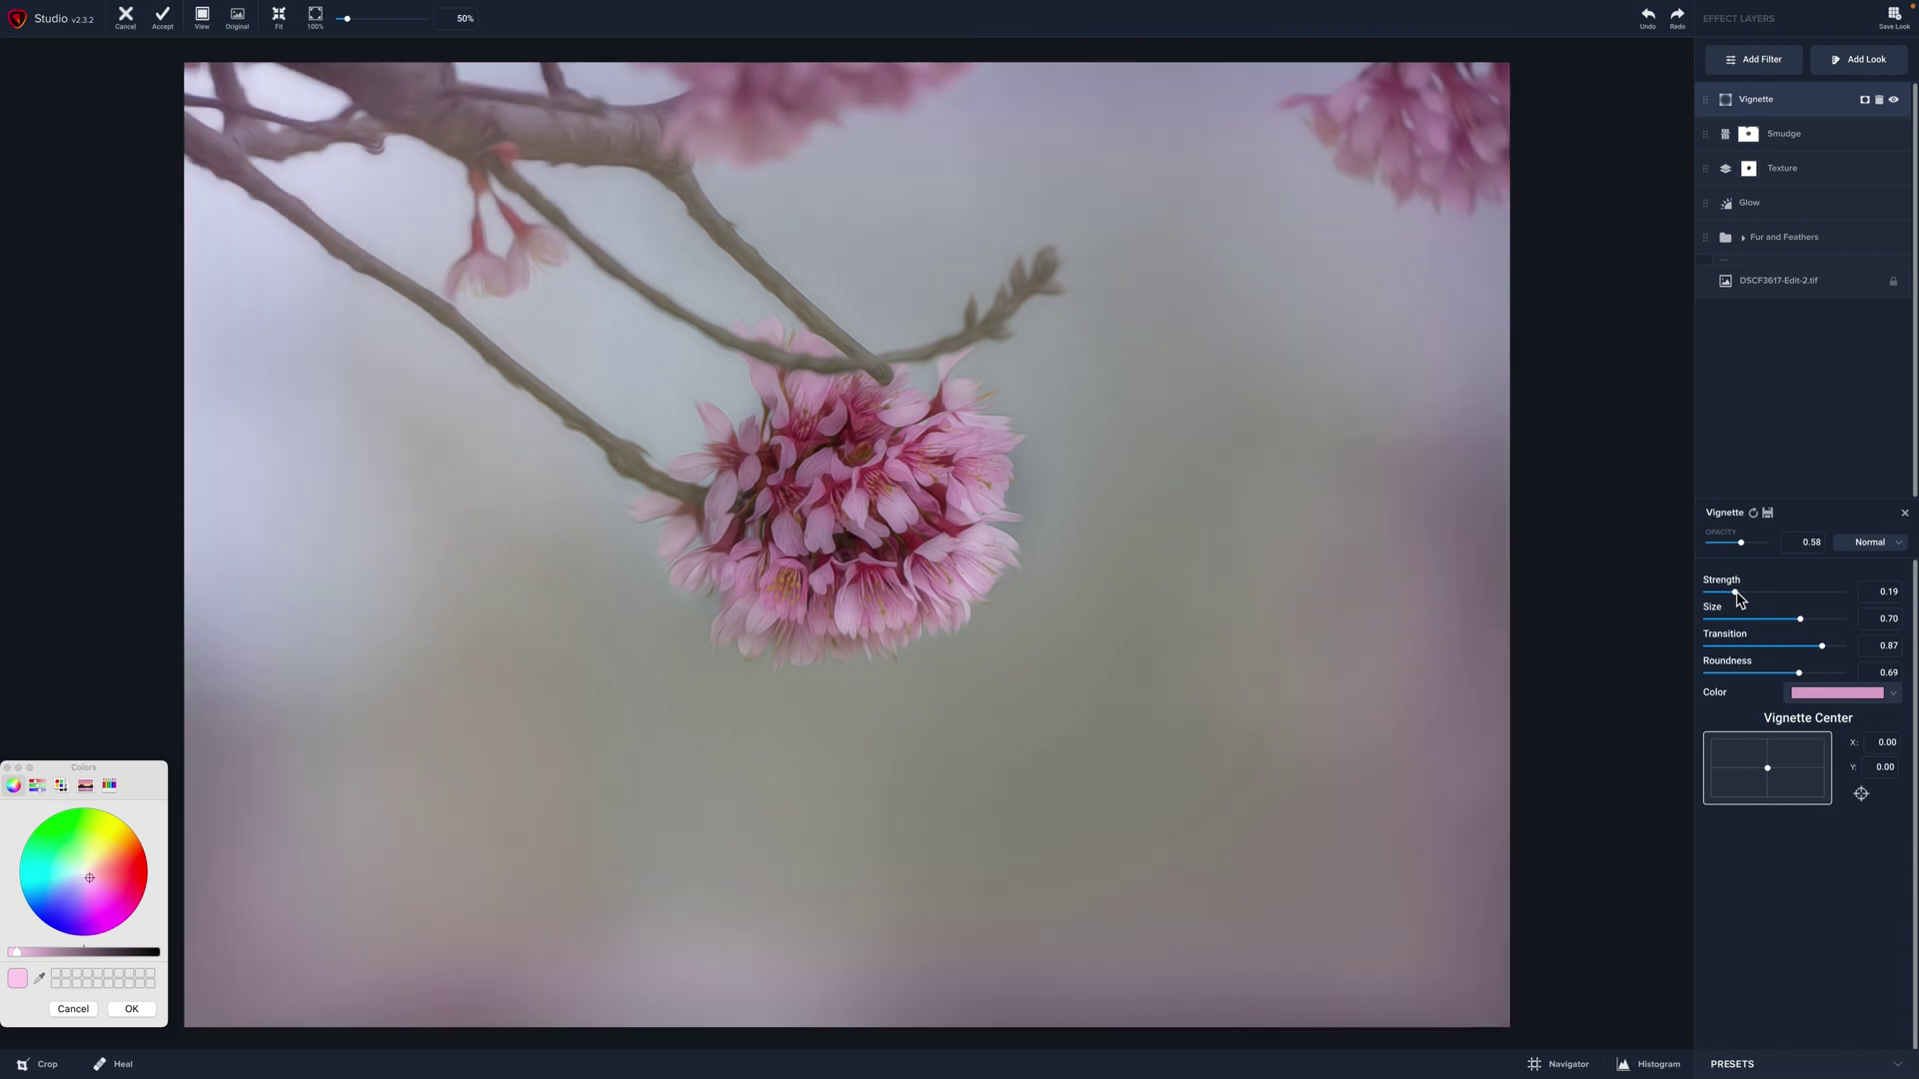
left_click_drag(1739, 598, 1730, 598)
left_click(1881, 103)
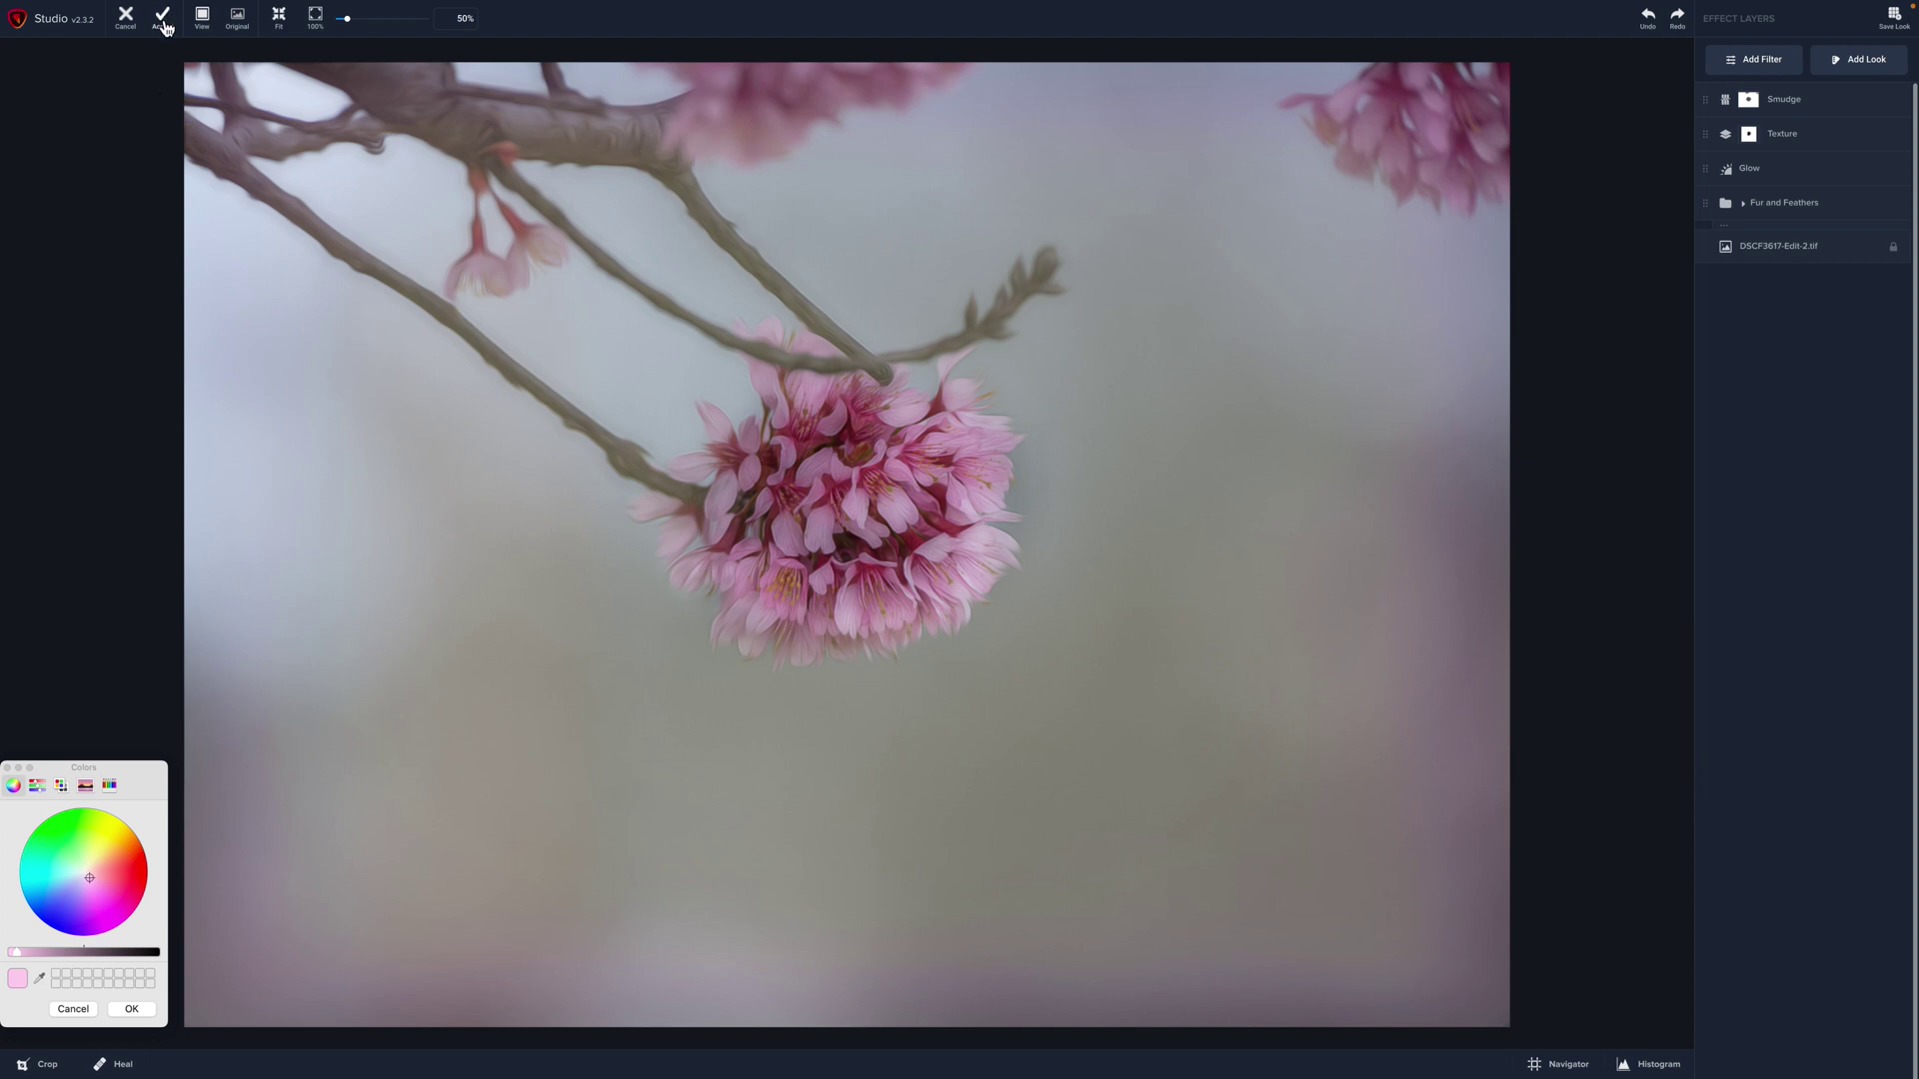
Accept the Topaz Studio edits and switch back to Lightroom Classic.
left_click(162, 20)
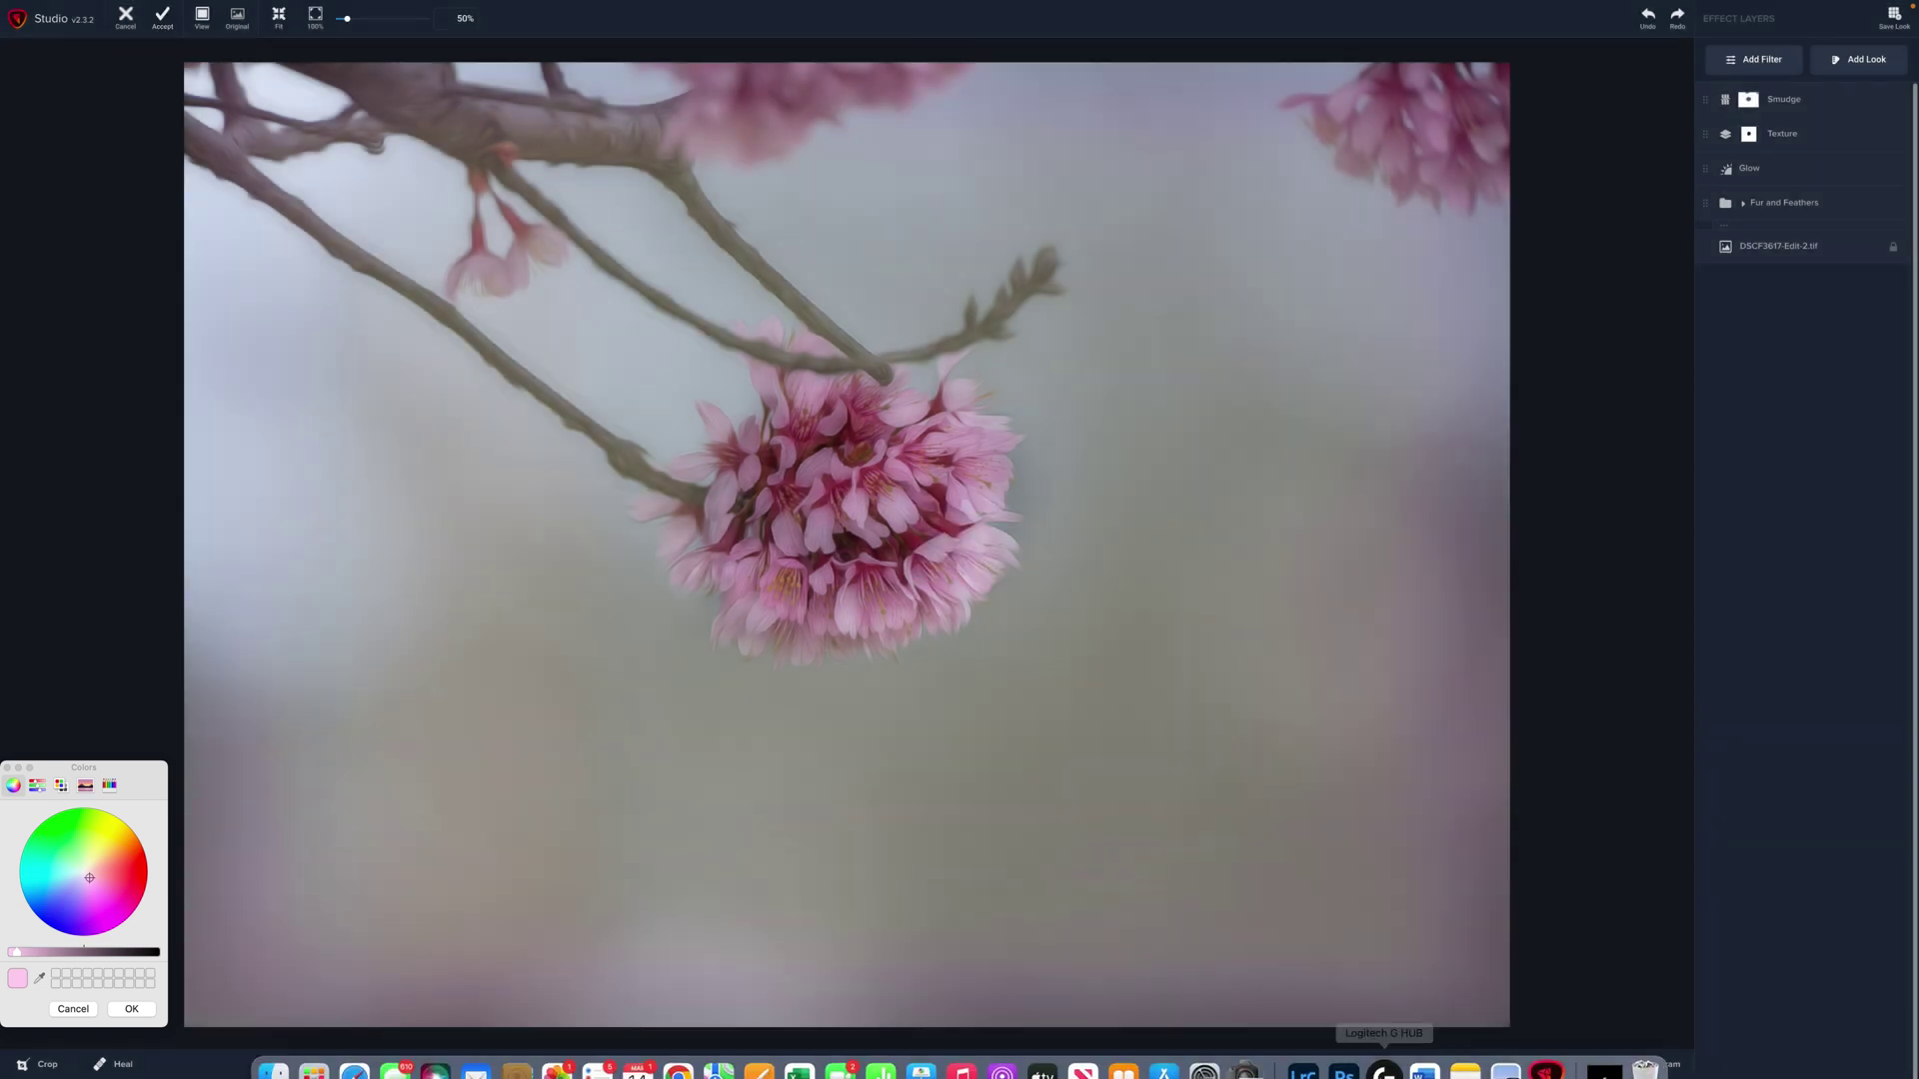
left_click(1304, 1065)
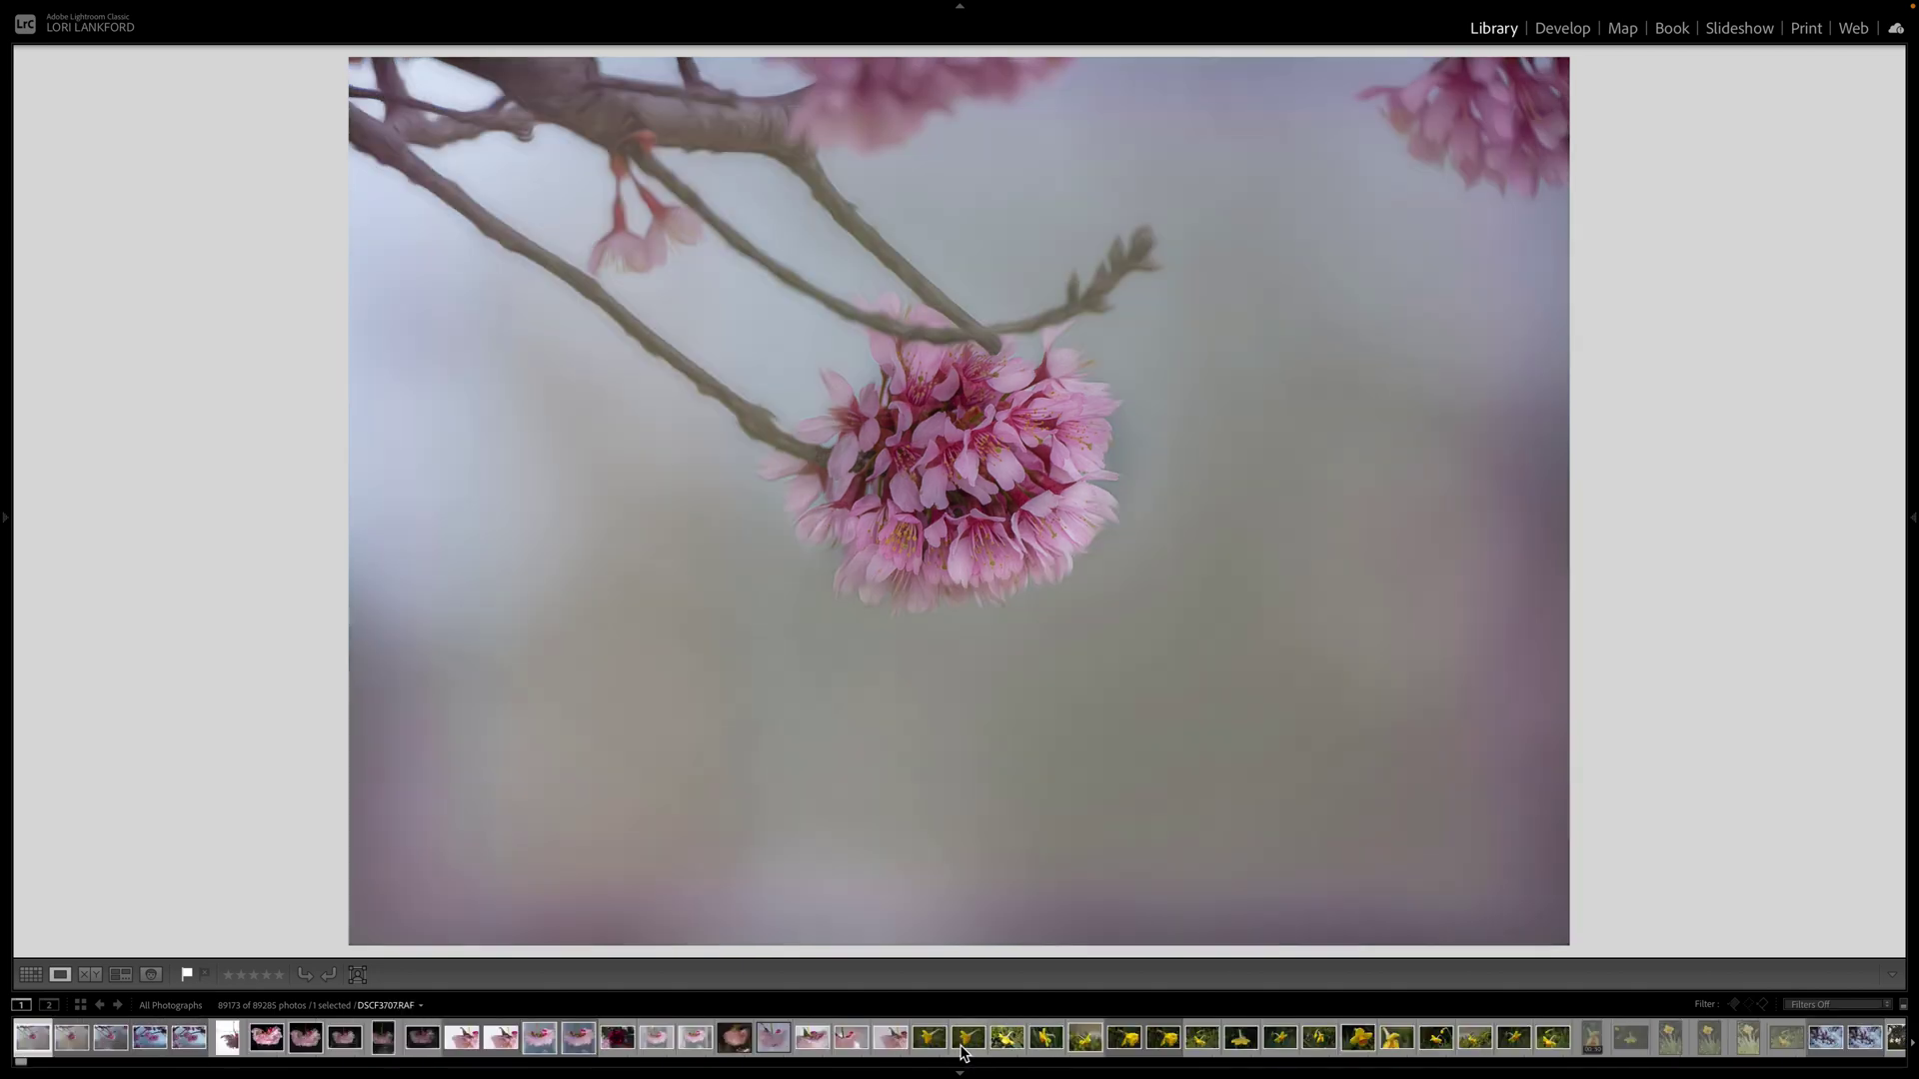
Compare DSCF3617-Edit-2.tif, DSCF3617-Edit.tif and the original, ending on Edit-2.
left_click(29, 1044)
left_click(64, 1045)
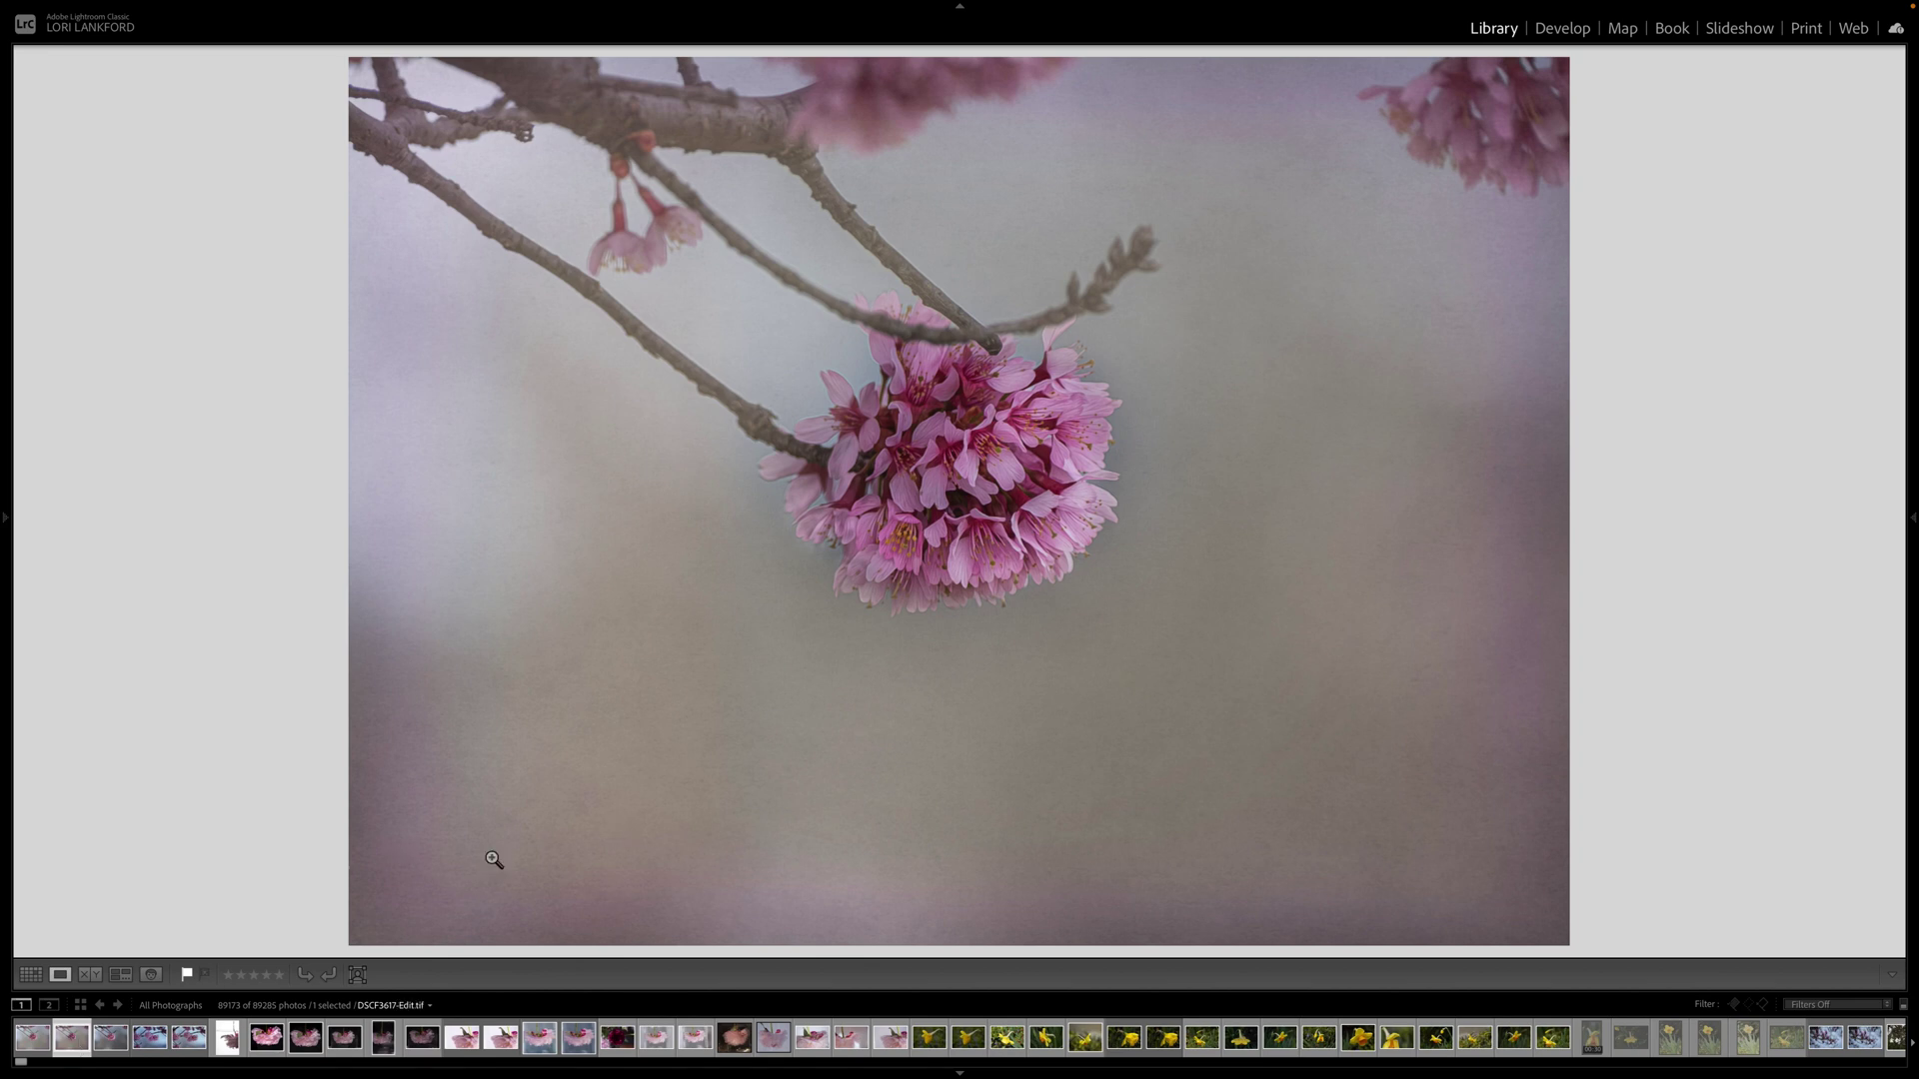
left_click(110, 1040)
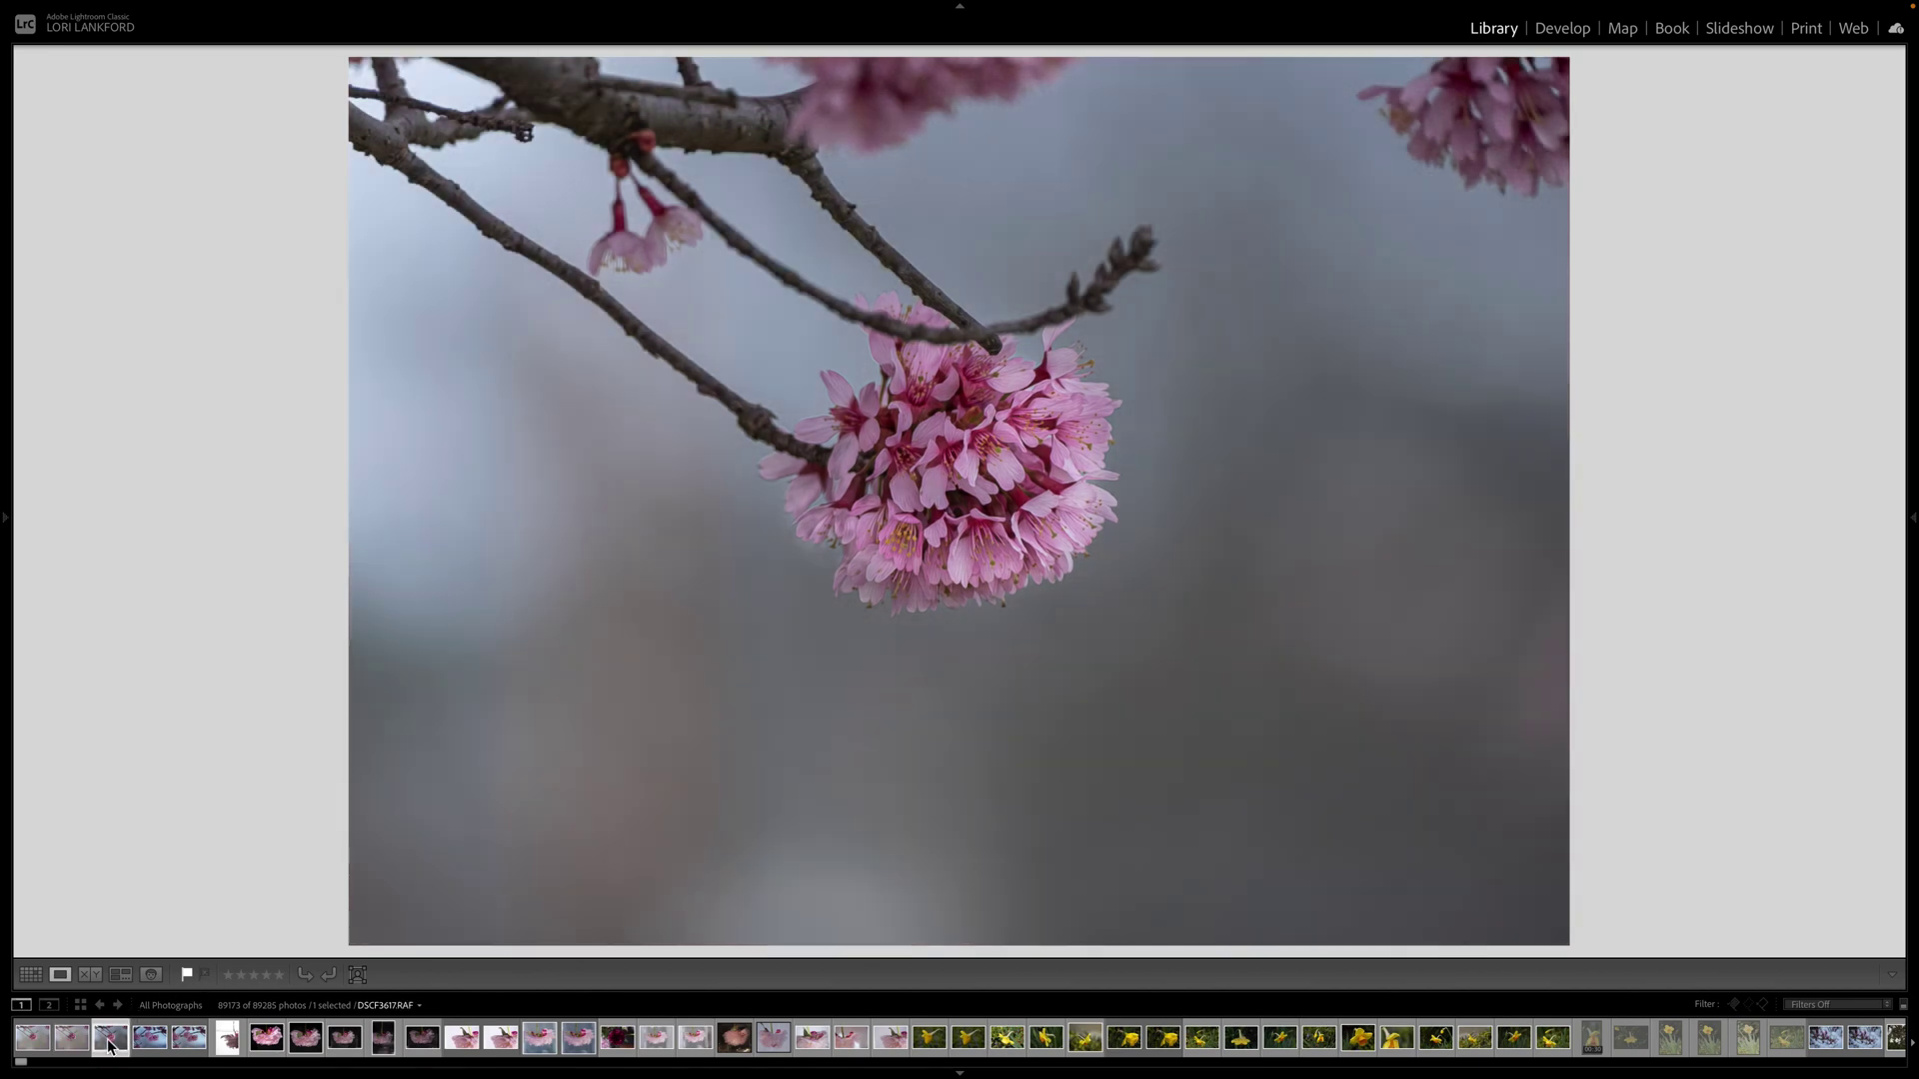
left_click(34, 1044)
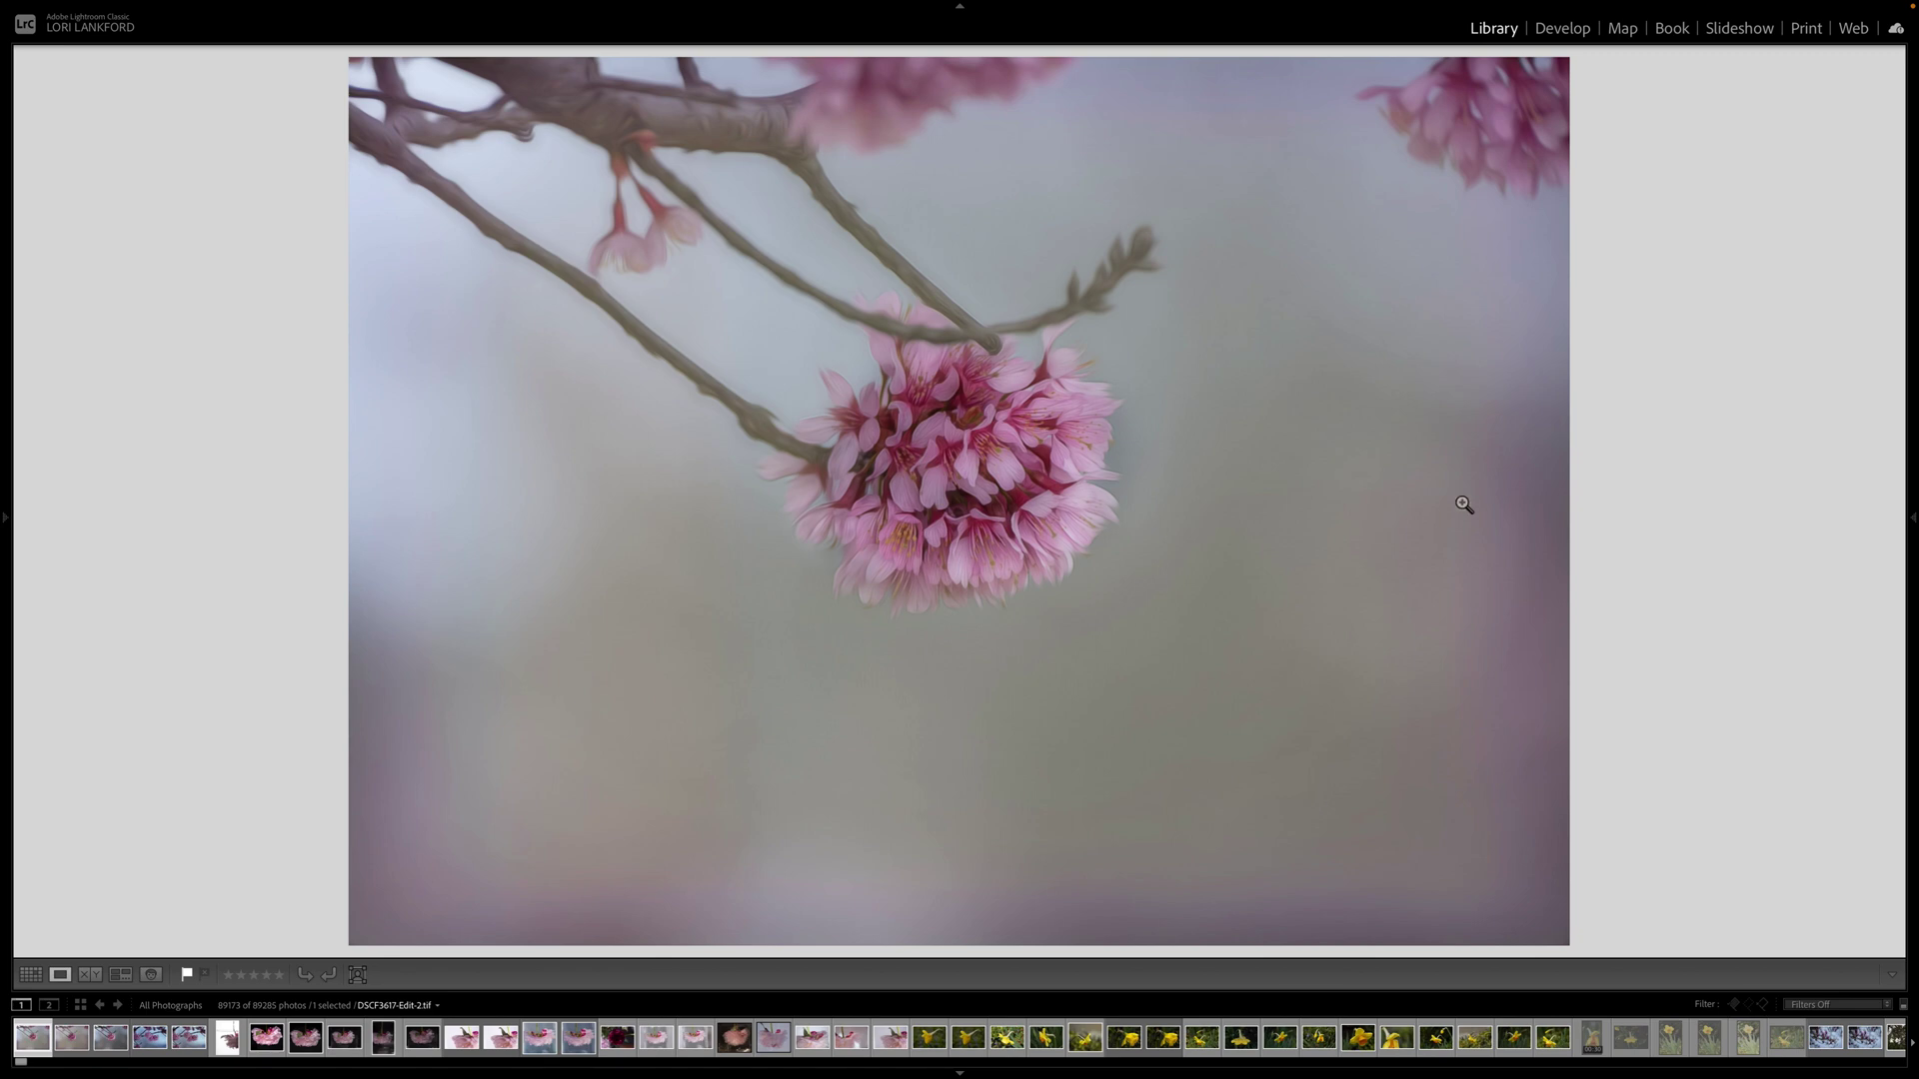
mouse_move(1342, 8)
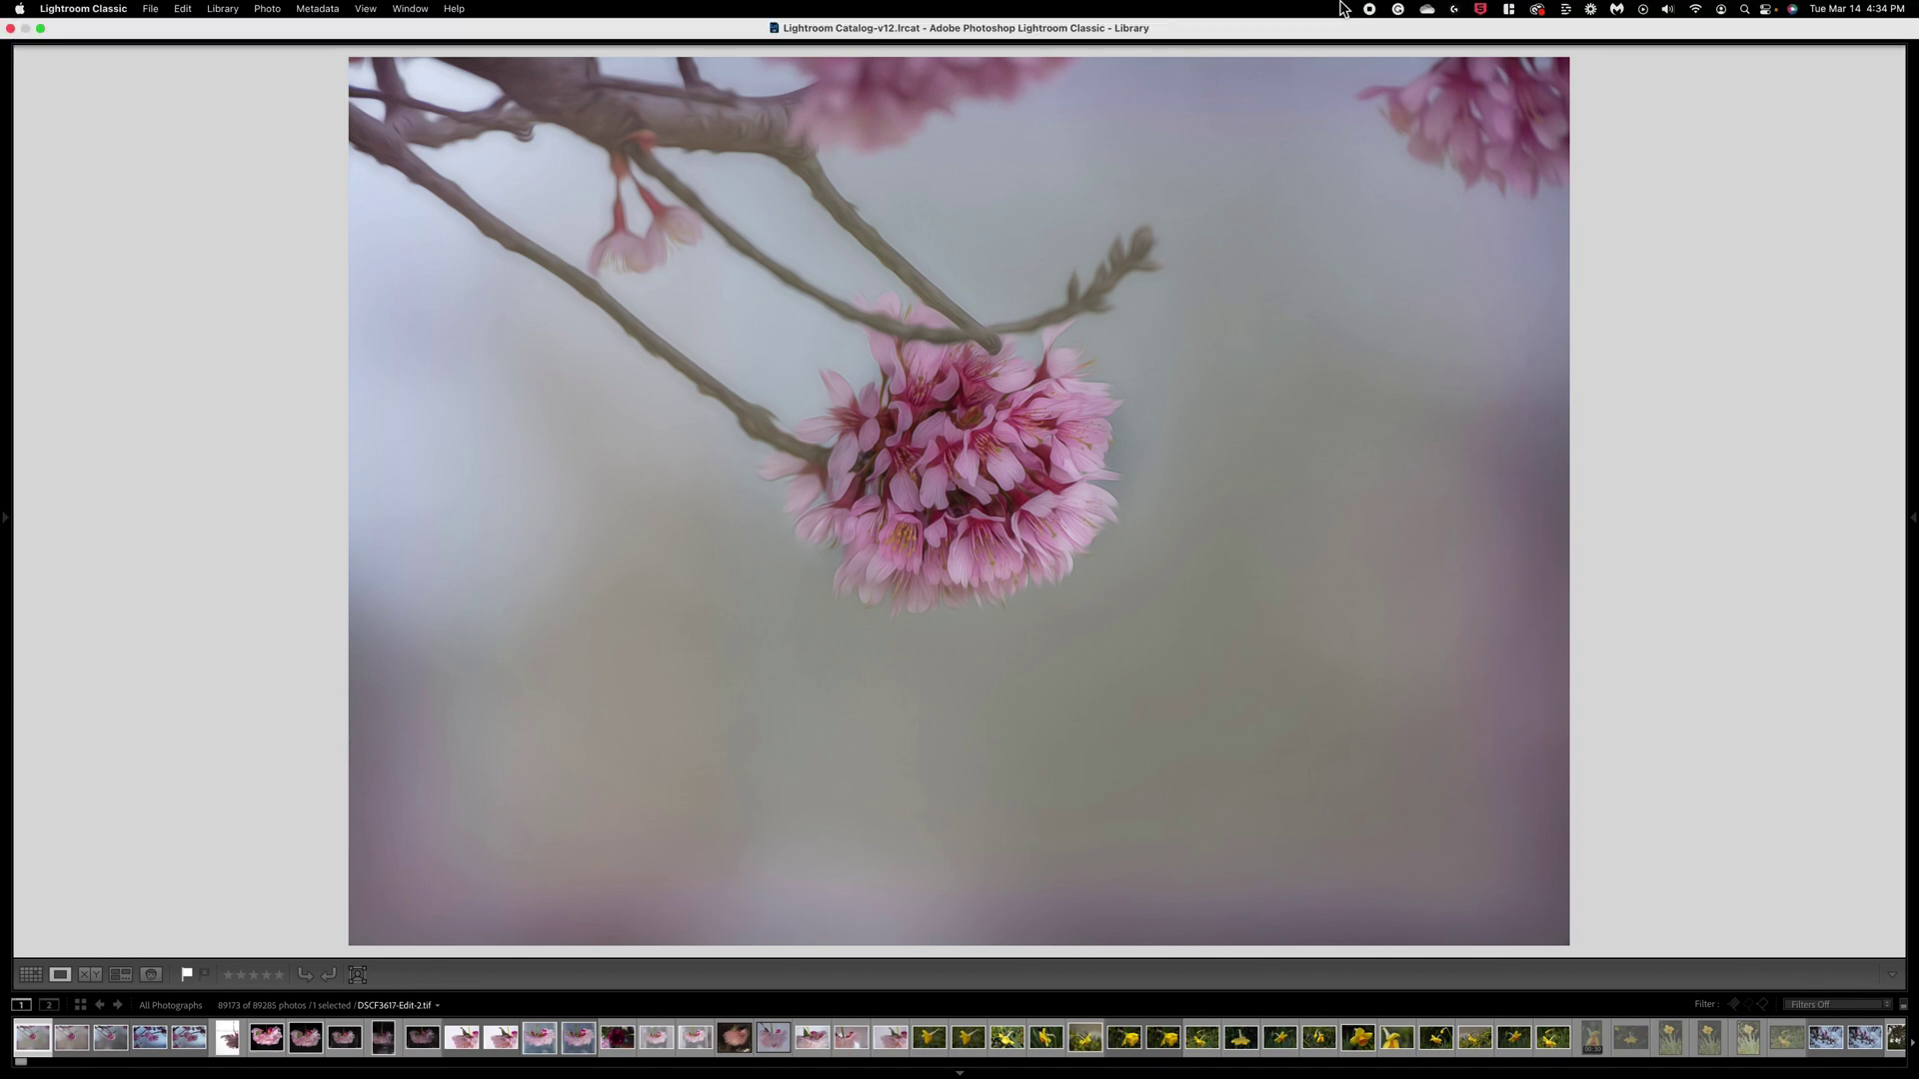